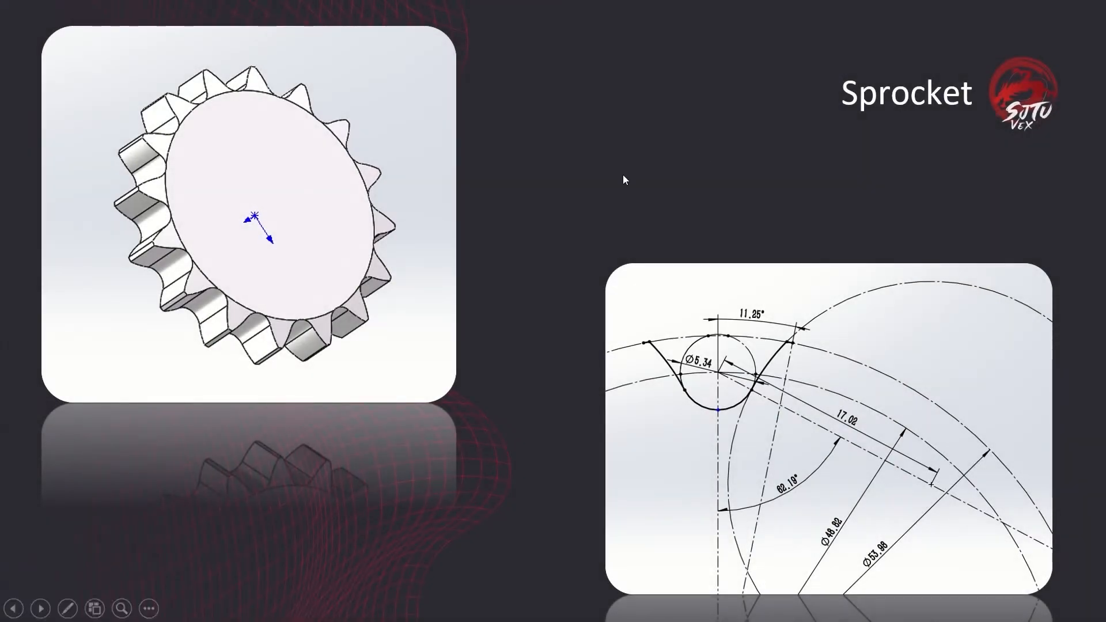
Switch to the sprocket parameter workbook in Excel and examine the A-series and B-series chain tables
key("alt+Tab")
key("alt+Tab")
key("alt+Tab")
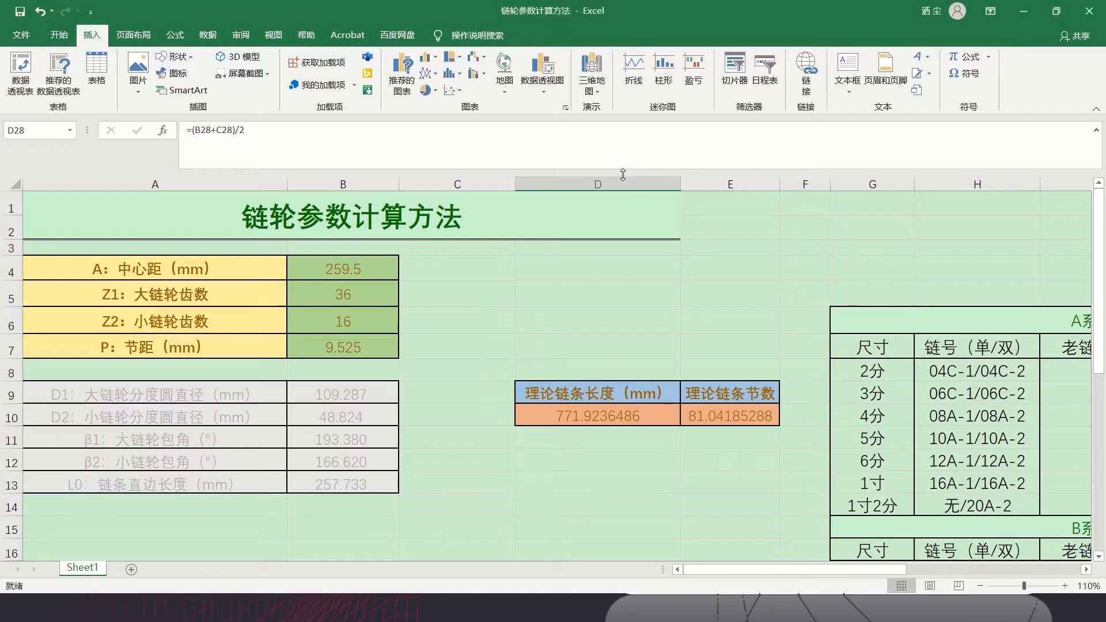
left_click_drag(746, 569, 817, 570)
scroll(789, 403, "down", 2)
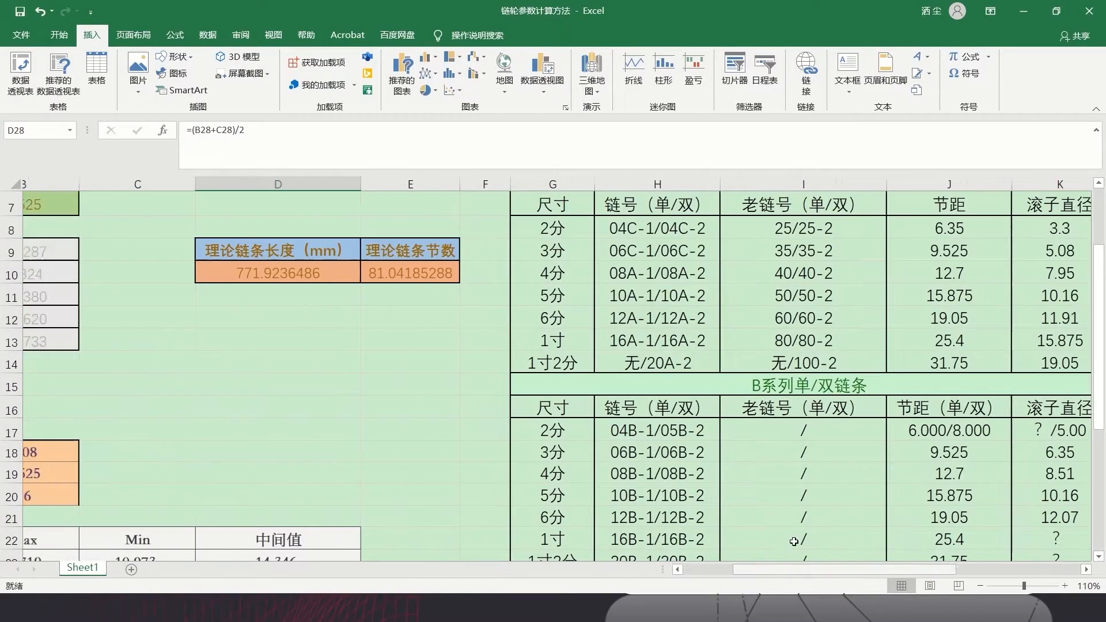
scroll(763, 256, "up", 1)
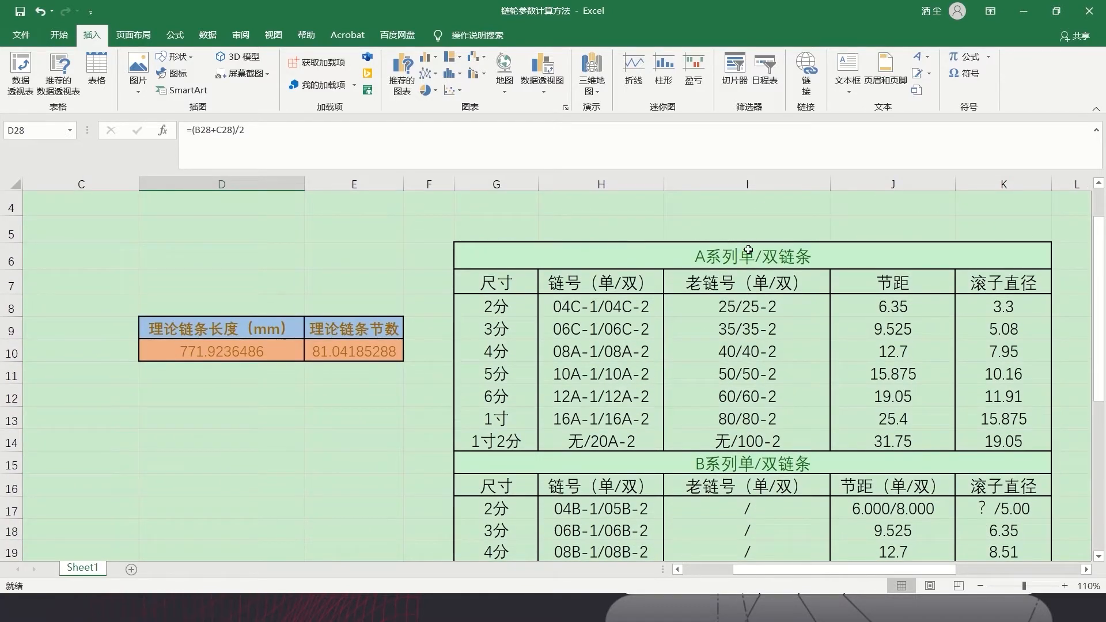
left_click(737, 459)
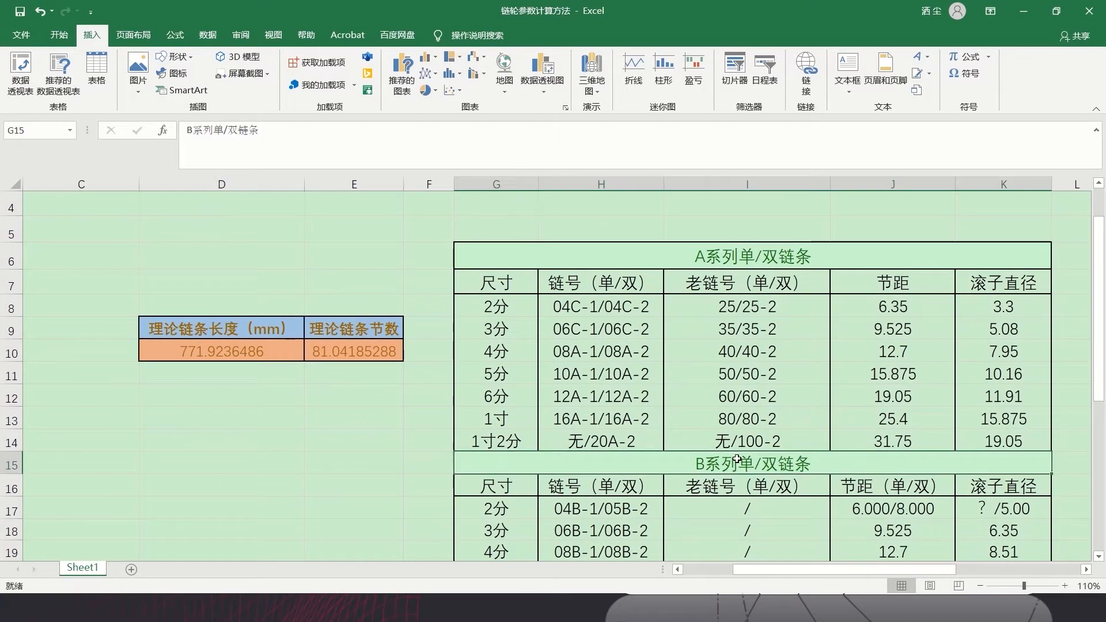
left_click(744, 262)
Examine the old chain numbers 25, 35 and 40 in the A-series chain table
left_click(738, 309)
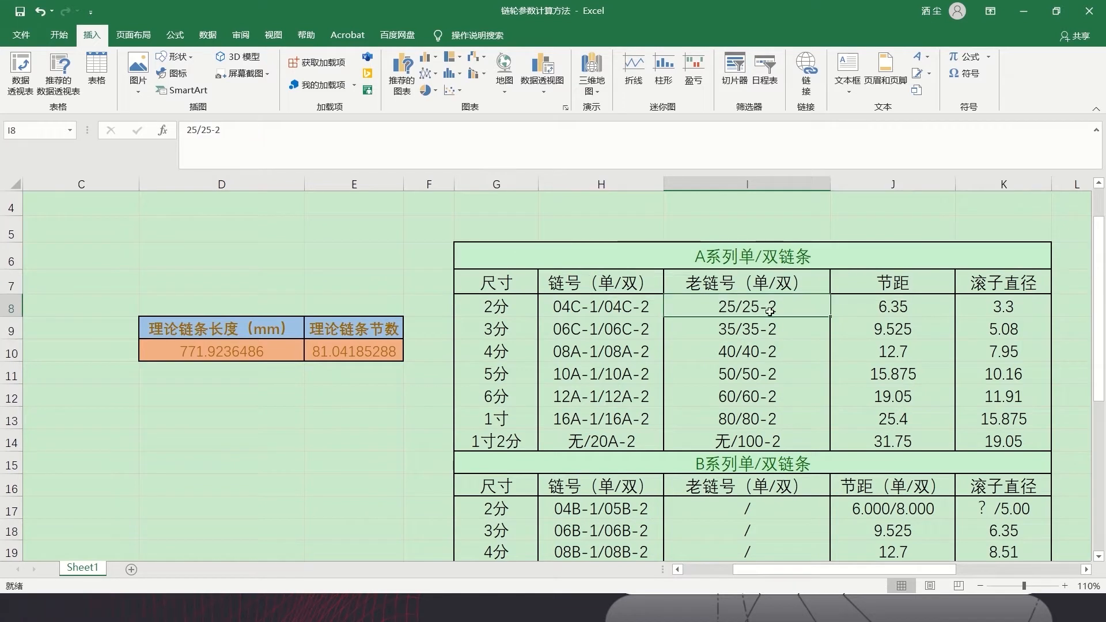
left_click(744, 334)
left_click(757, 306)
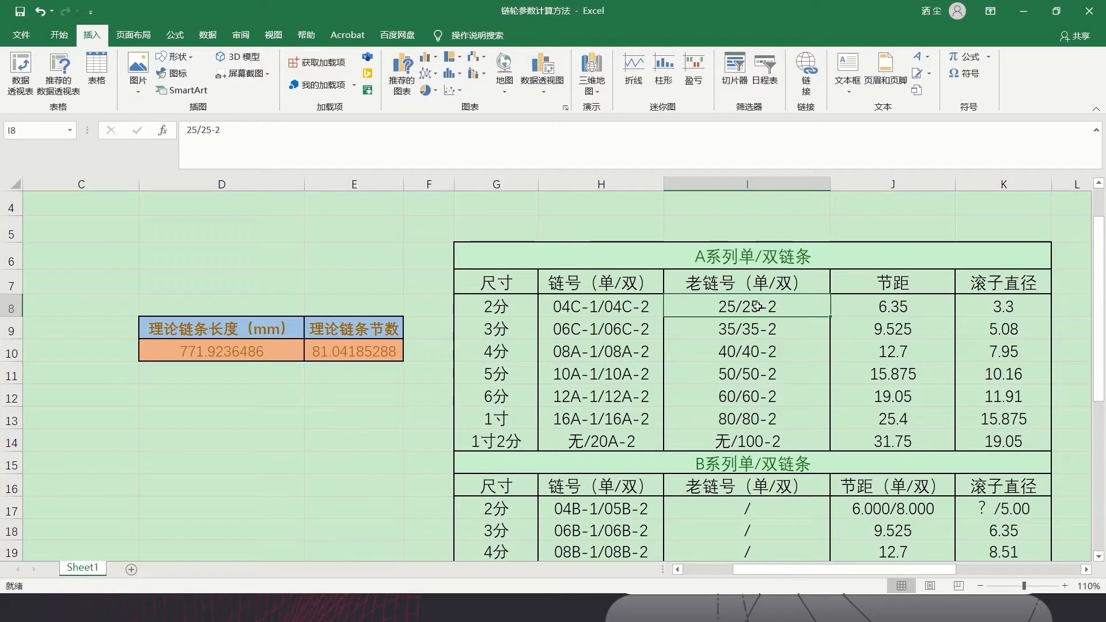
left_click(725, 336)
left_click(714, 306)
left_click(720, 330)
left_click(722, 307)
left_click(734, 330)
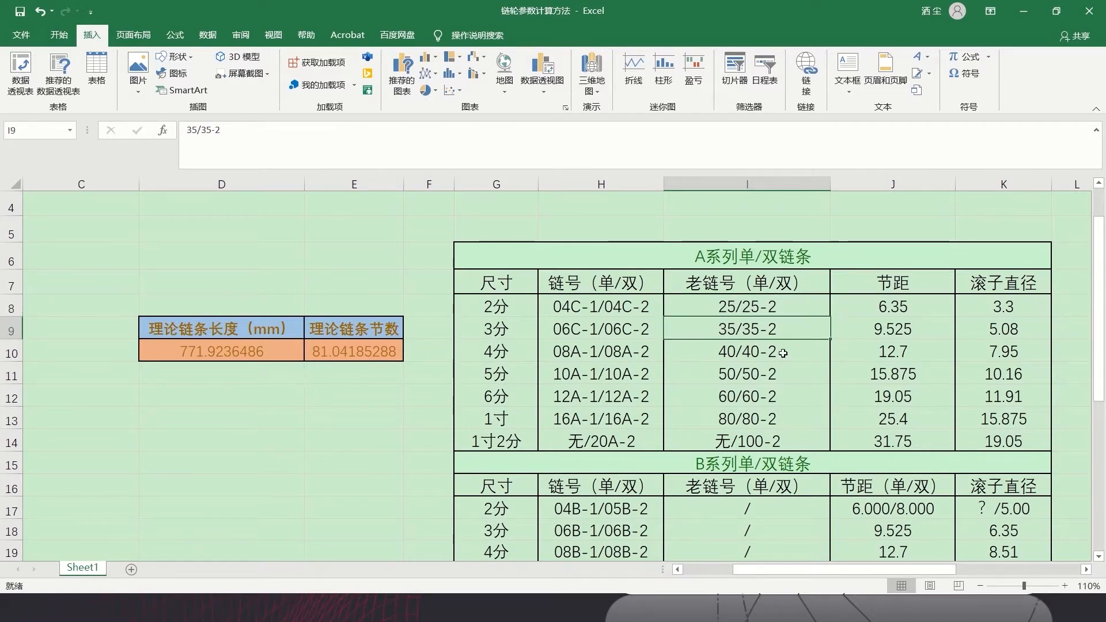
left_click(731, 354)
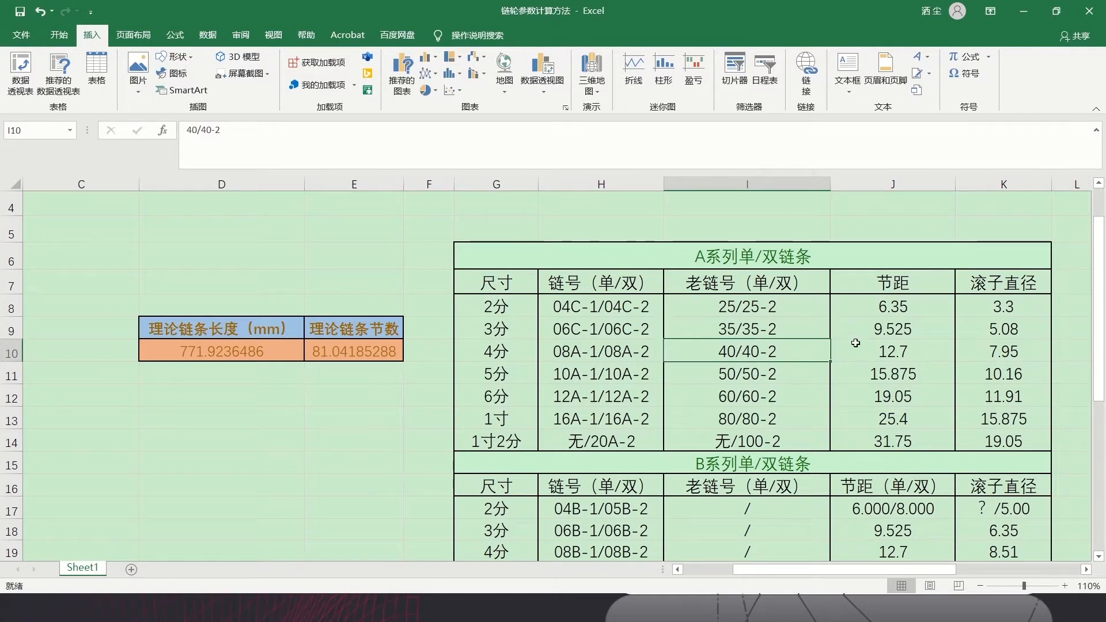
Examine the pitch and roller diameter columns for the smallest A-series chain sizes
left_click(889, 290)
left_click(982, 305)
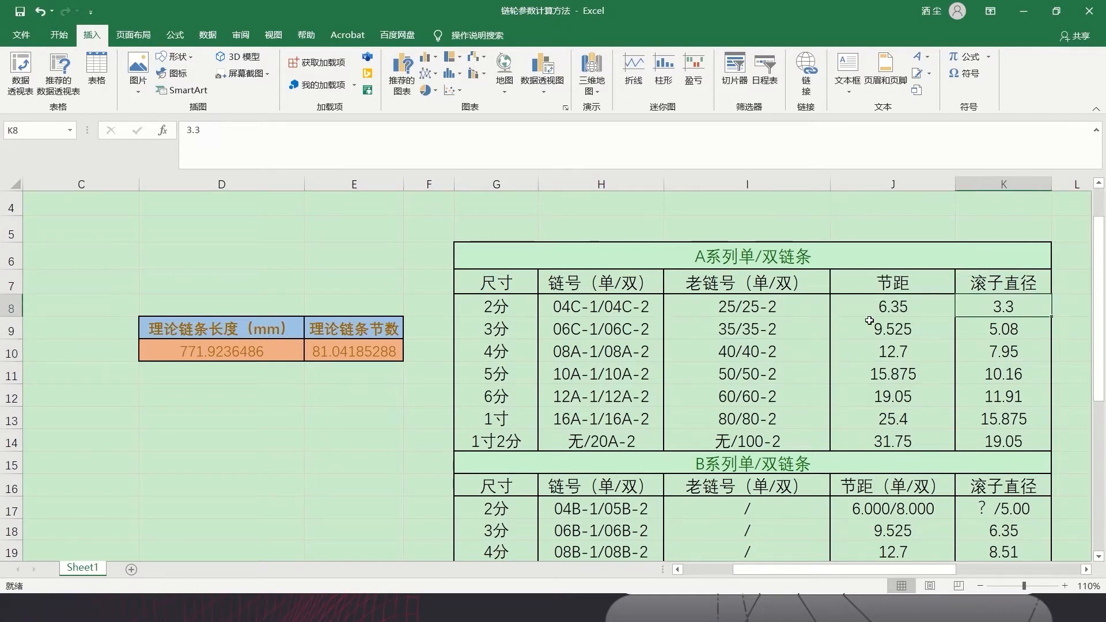
left_click(880, 336)
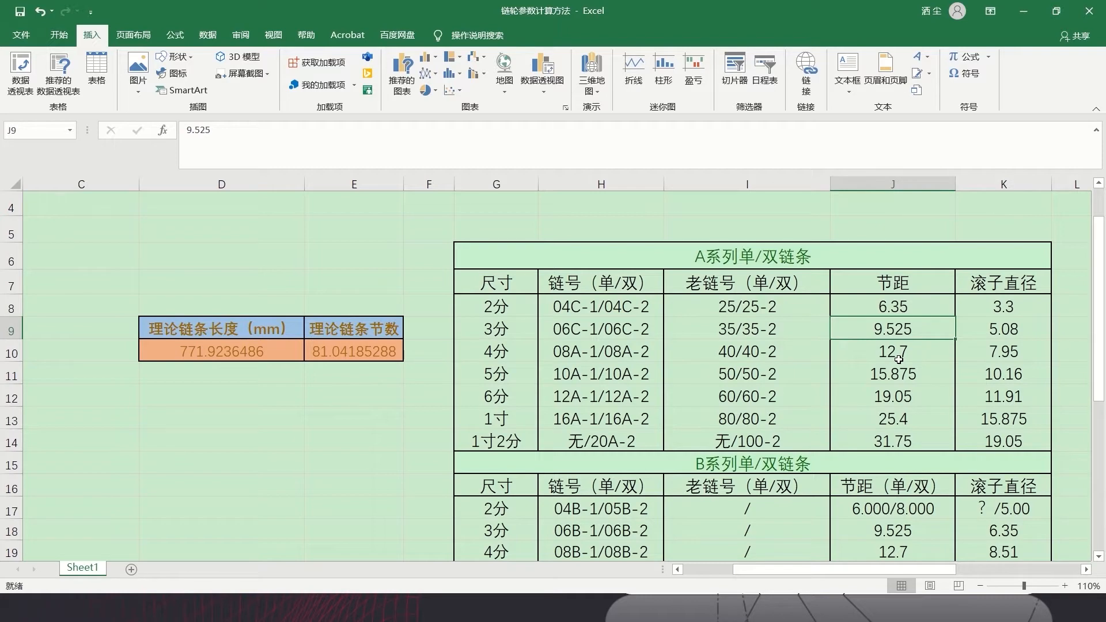
left_click(898, 360)
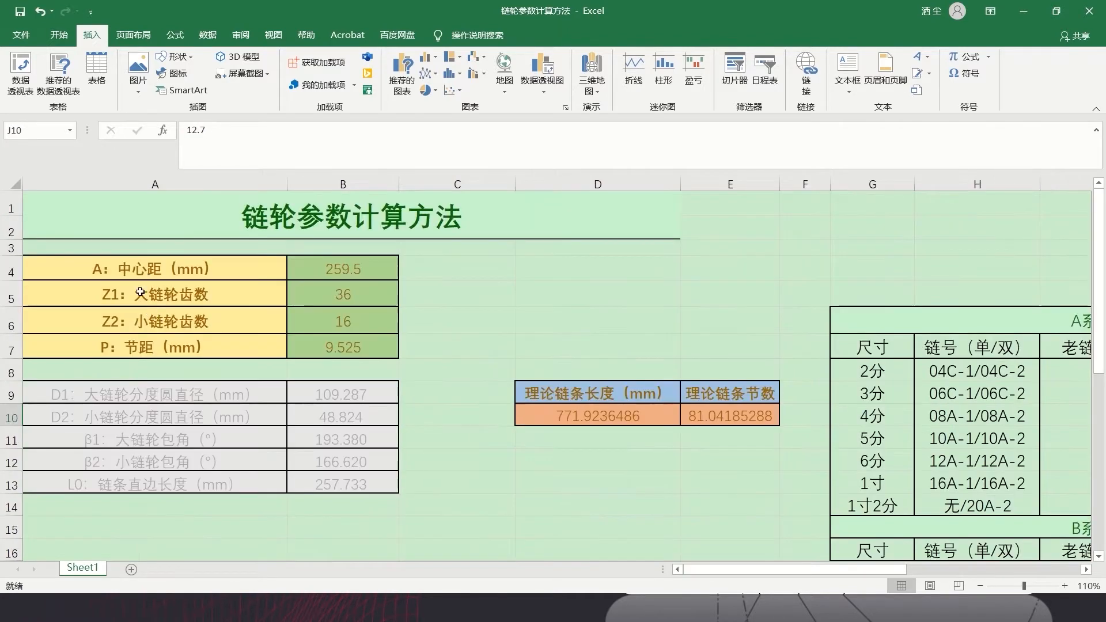
Review the input parameters for centre distance, large and small sprocket tooth counts, and pitch
left_click(152, 271)
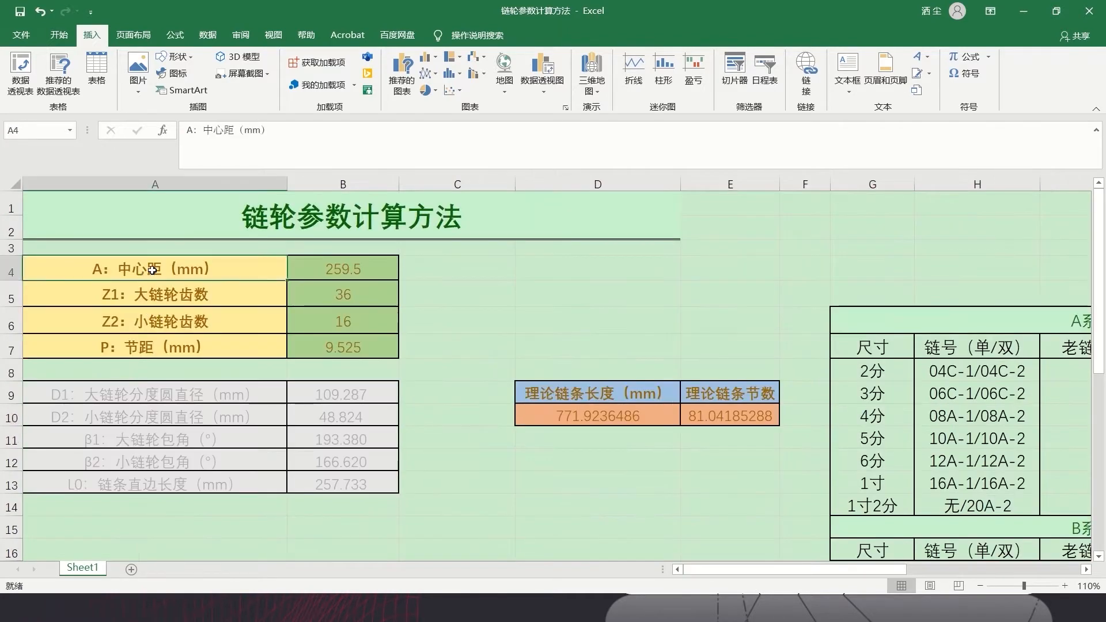
left_click(247, 302)
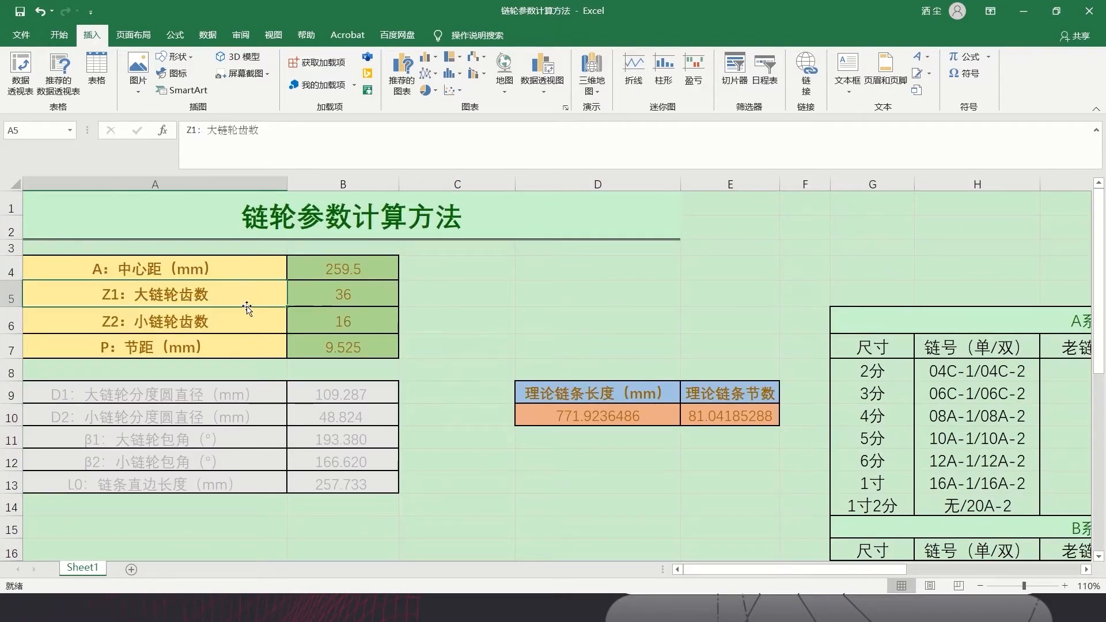
left_click(228, 272)
left_click(231, 289)
left_click(236, 274)
left_click(217, 296)
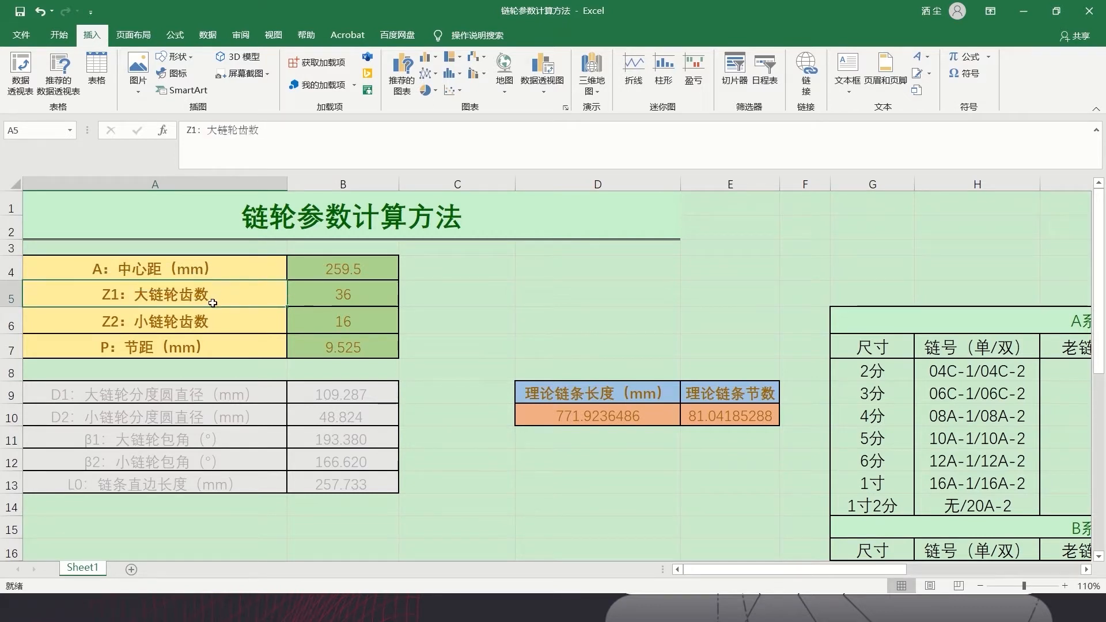
left_click(213, 317)
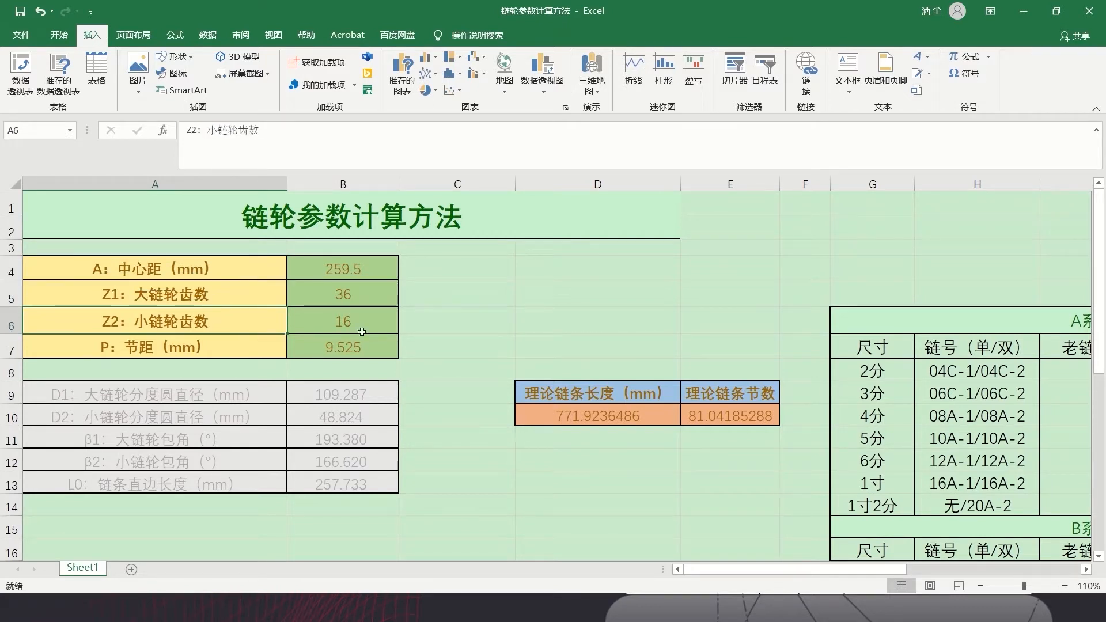
left_click(354, 349)
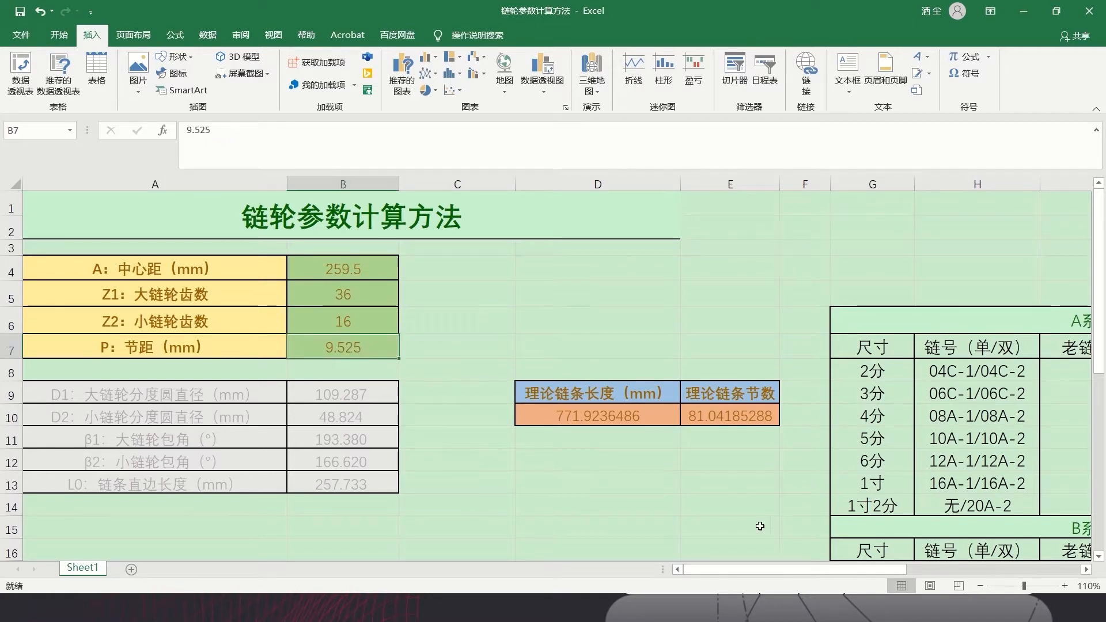
Look up the 35 chain in the A-series table, and check the input values and theoretical link count formula
mouse_move(744, 569)
left_mouse_down()
mouse_move(804, 563)
mouse_move(753, 558)
left_mouse_up()
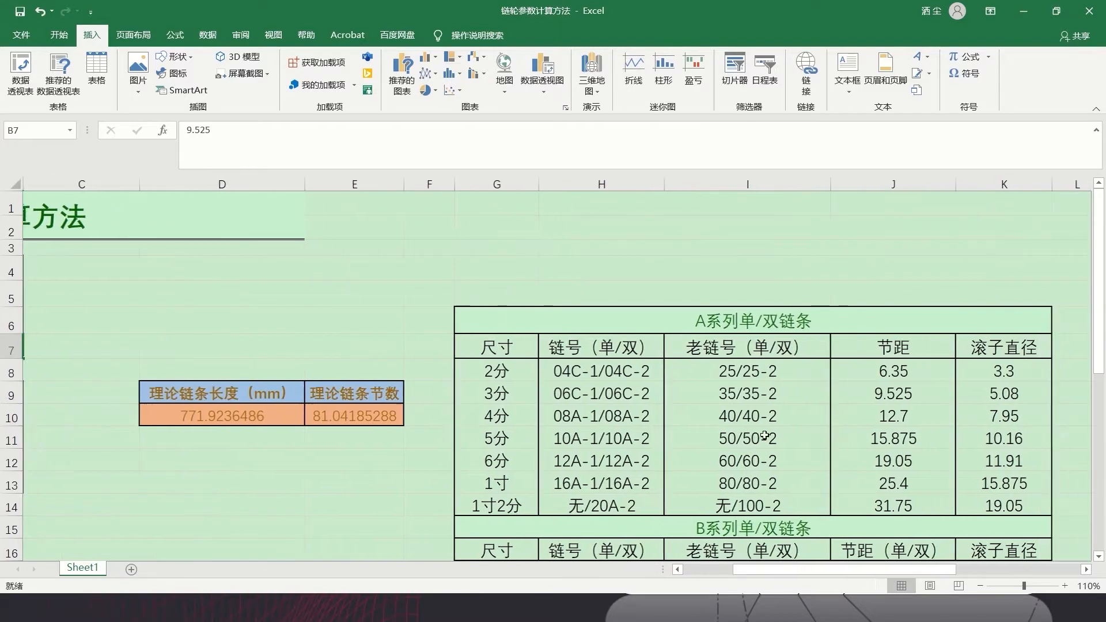
left_click(721, 396)
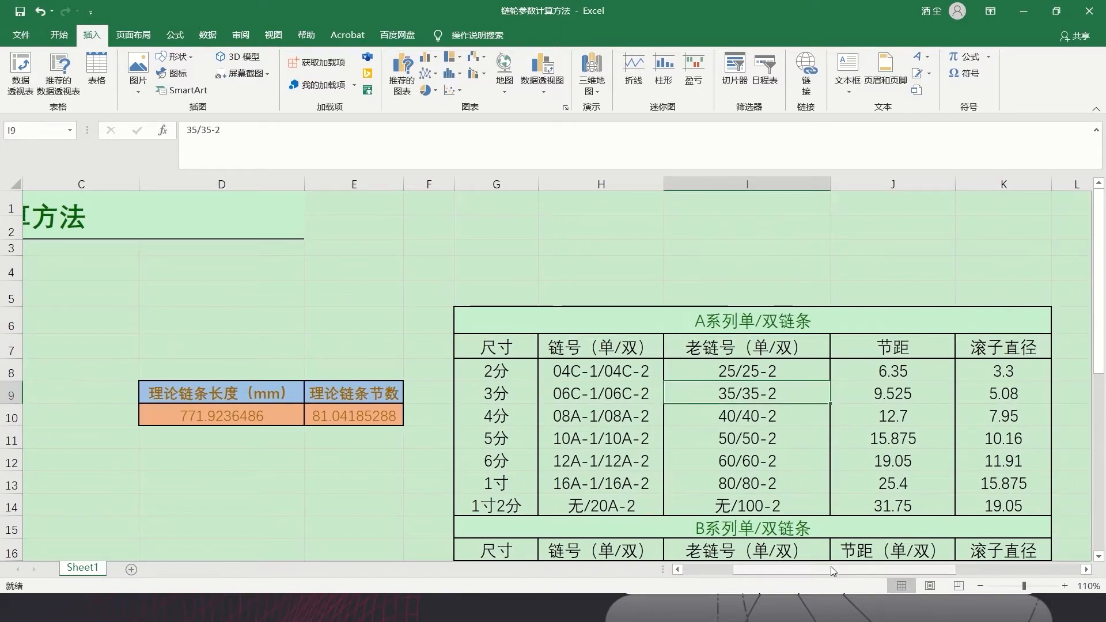
left_click_drag(830, 566, 781, 566)
left_click_drag(343, 270, 343, 348)
left_click(352, 264)
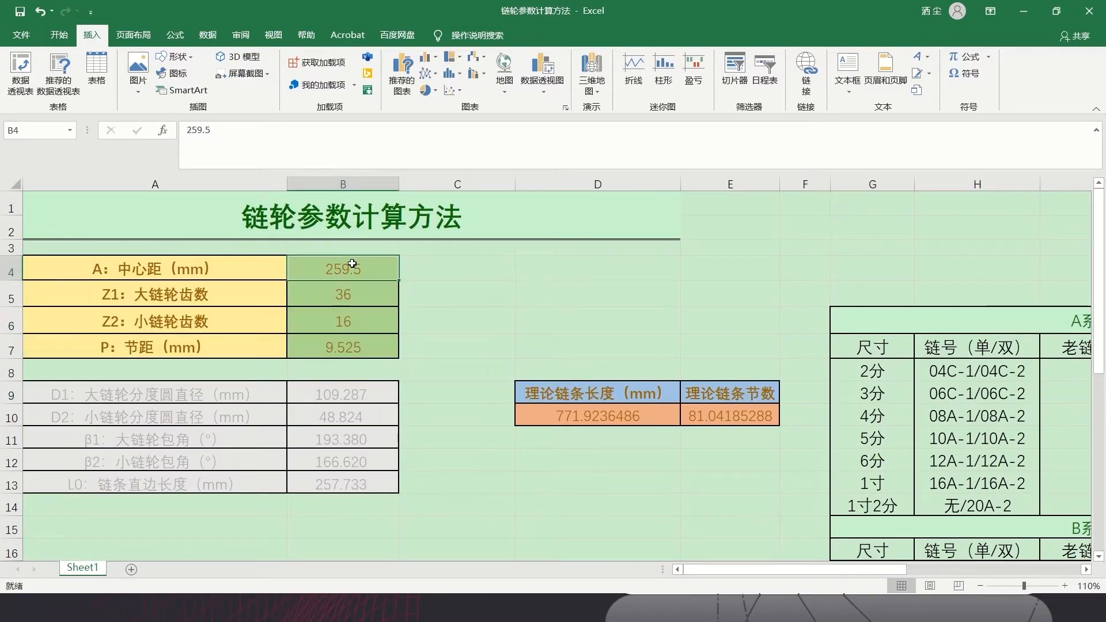
left_click(714, 418)
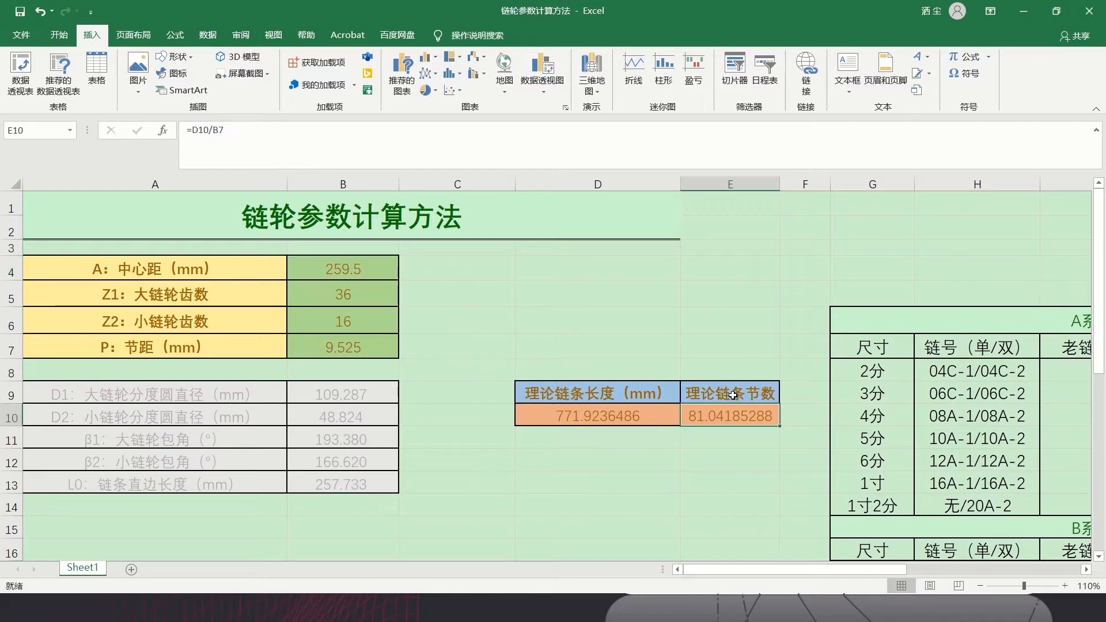
Set the centre distance A to 260 mm
left_click(360, 274)
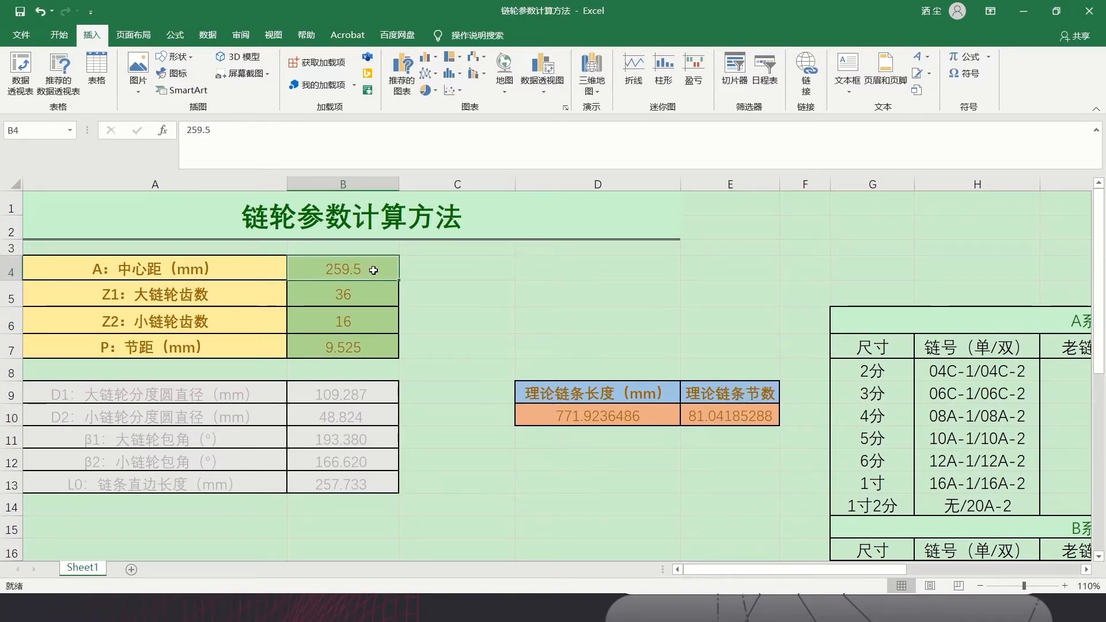
type("260")
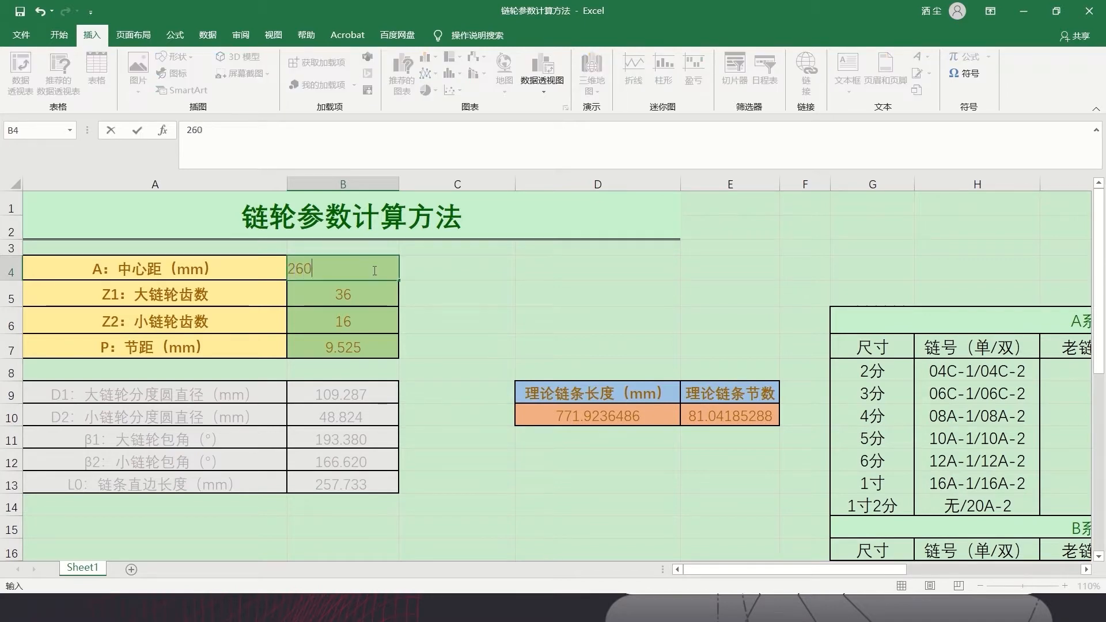
key("Return")
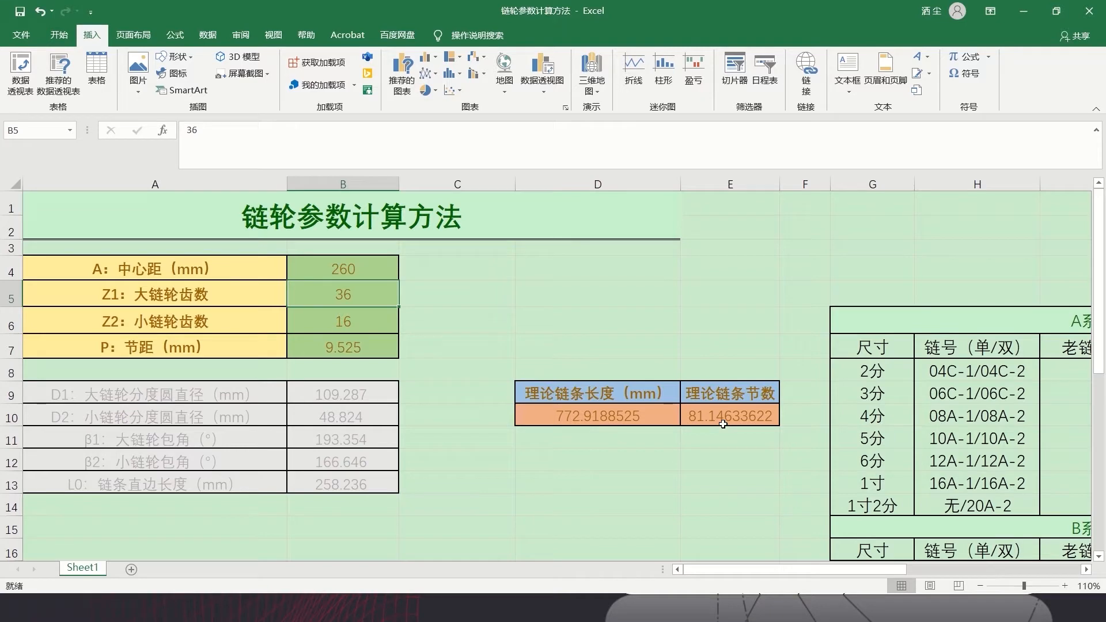
Set the centre distance A to 259.5 mm
left_click(352, 268)
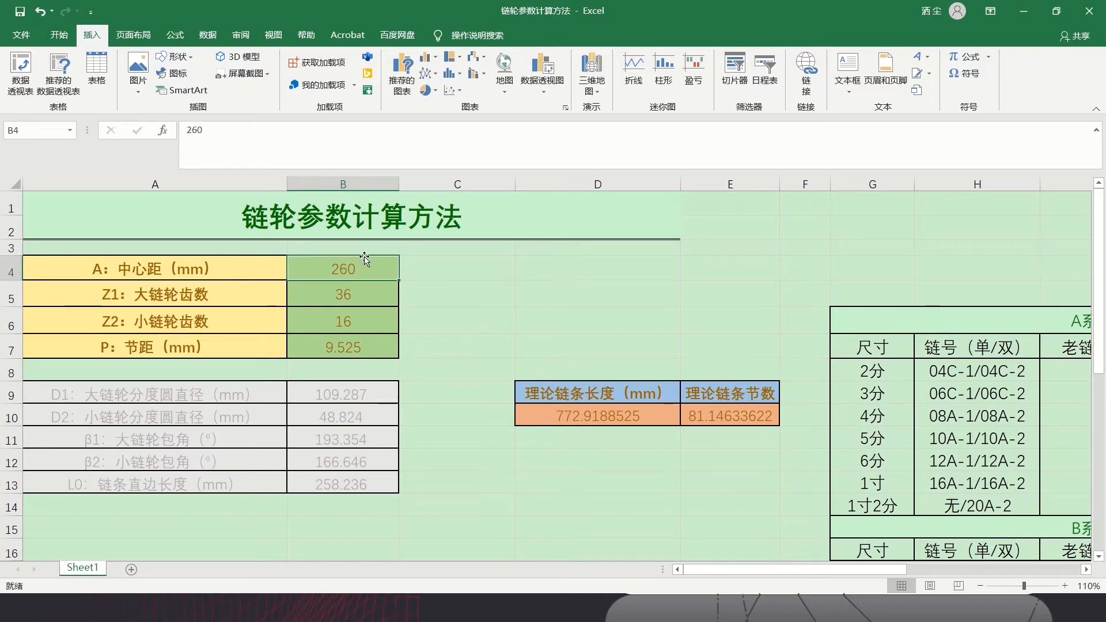
type("259.5")
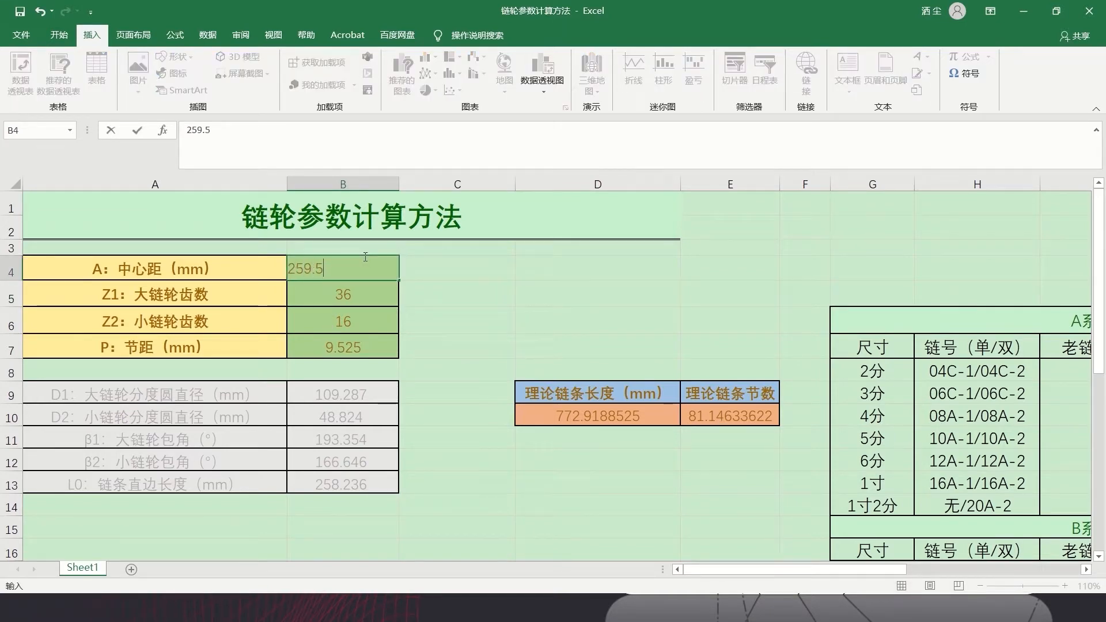
key("Return")
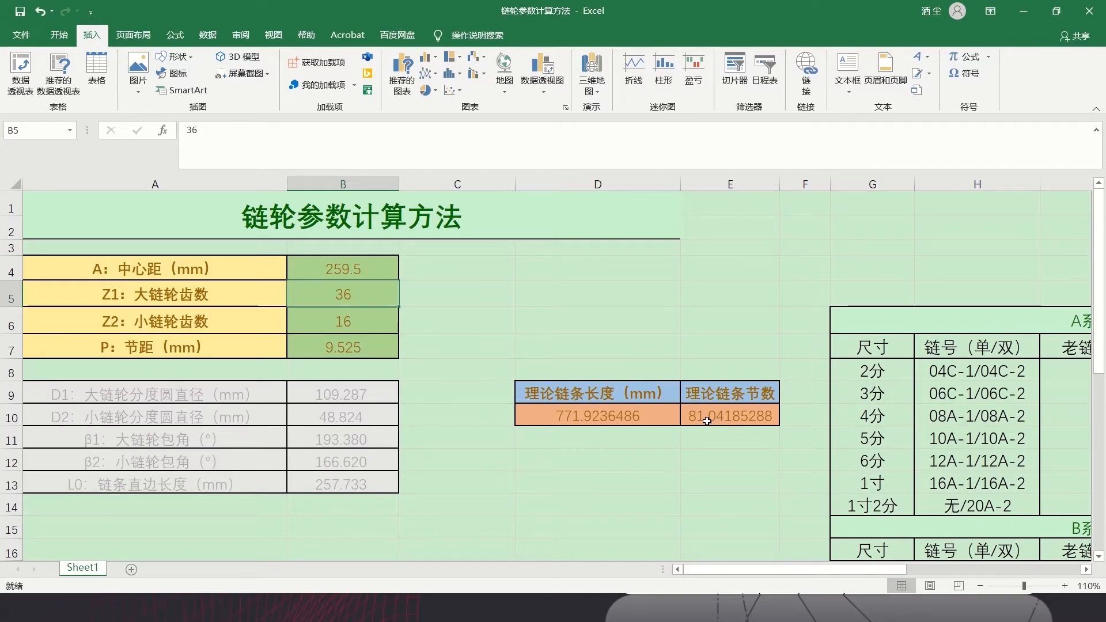
Examine the centre distance and both sprocket tooth counts, along with the sprocket tooth parameters lower on the sheet
left_click(361, 268)
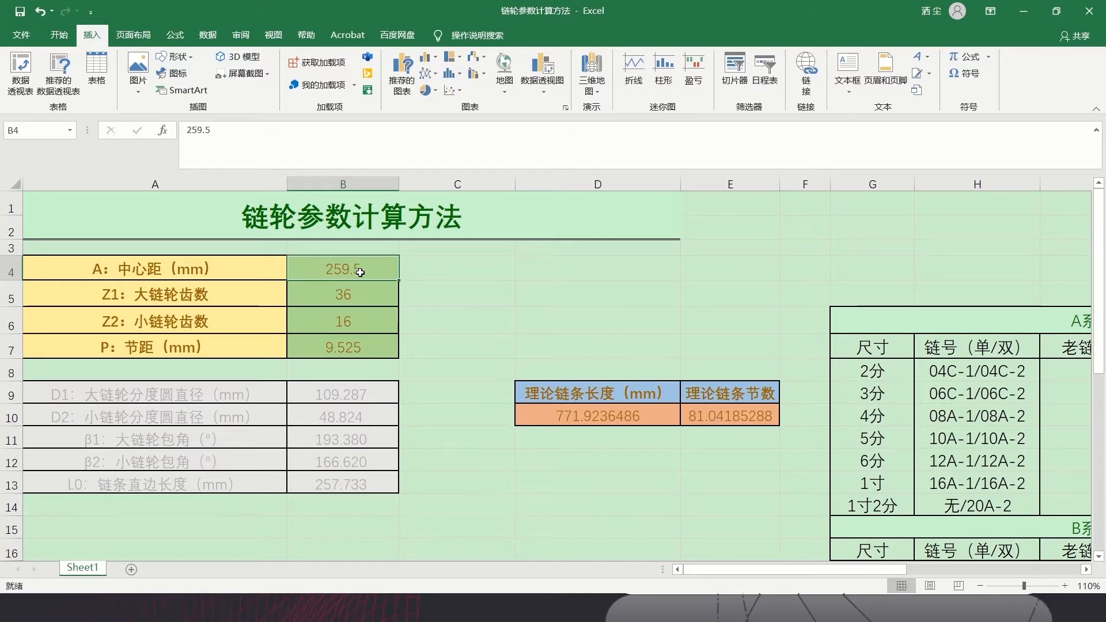
left_click(359, 293)
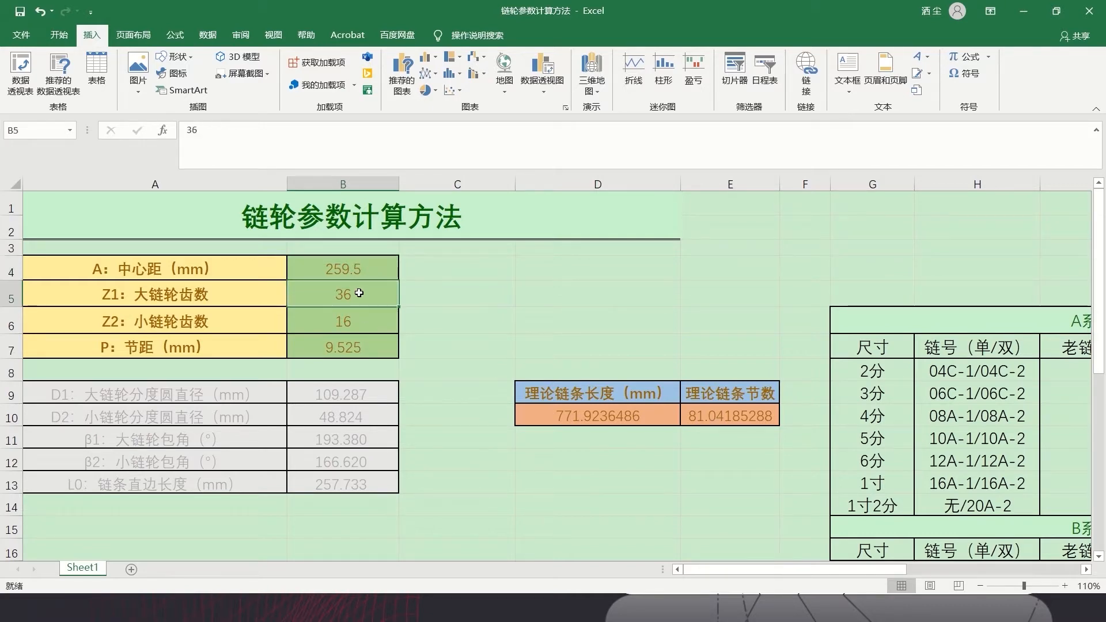
left_click(322, 321)
left_click(333, 299)
left_click(320, 321)
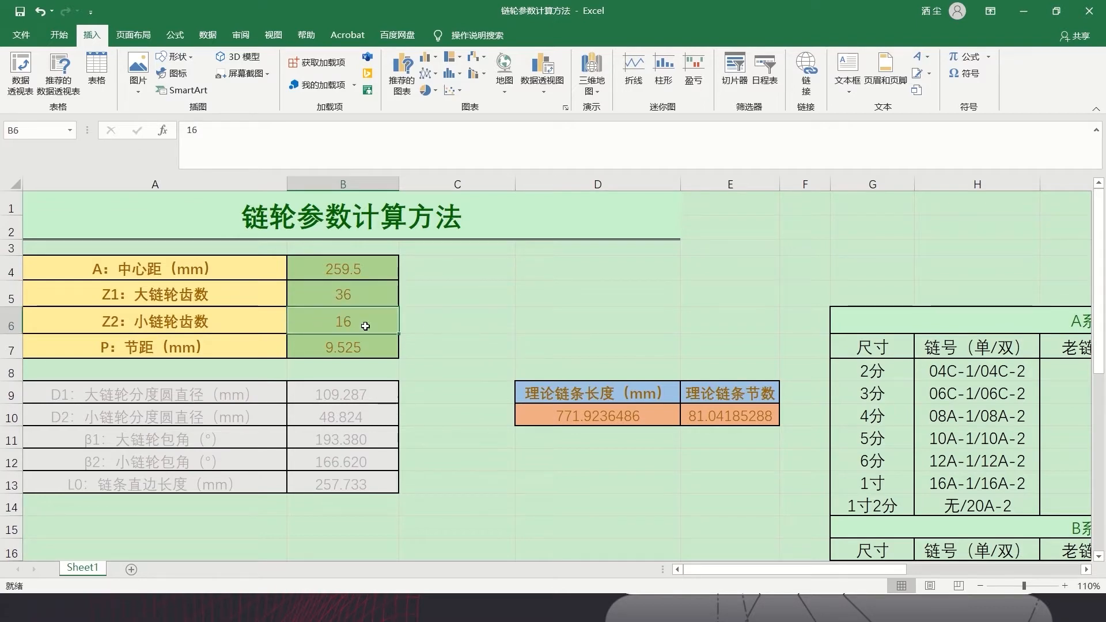
scroll(451, 326, "down", 1)
scroll(378, 421, "down", 2)
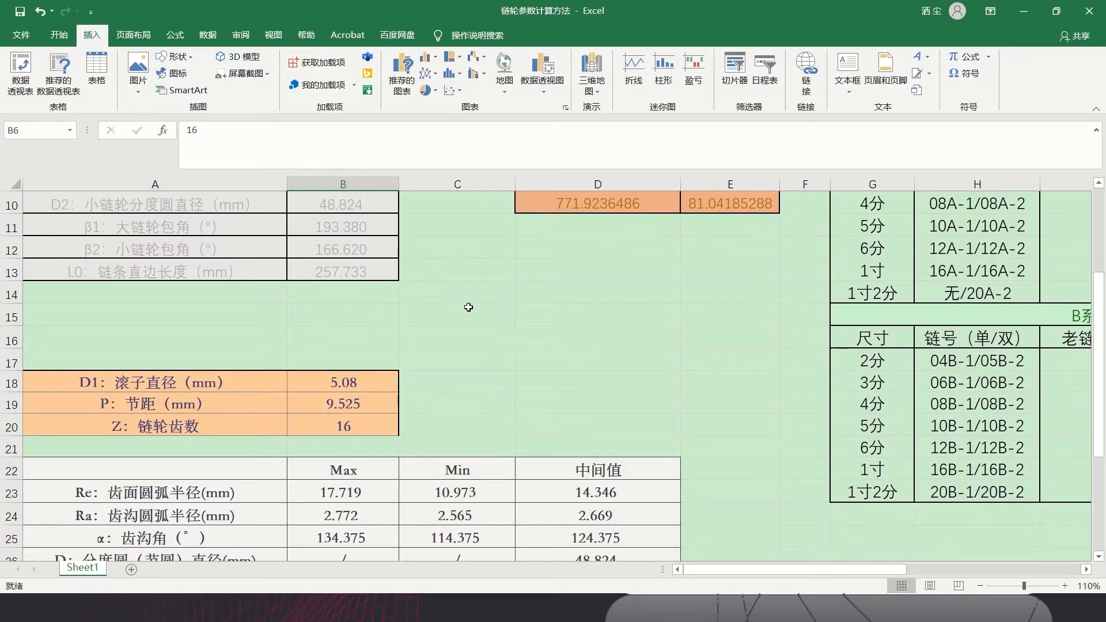
scroll(469, 307, "up", 3)
left_click(348, 302)
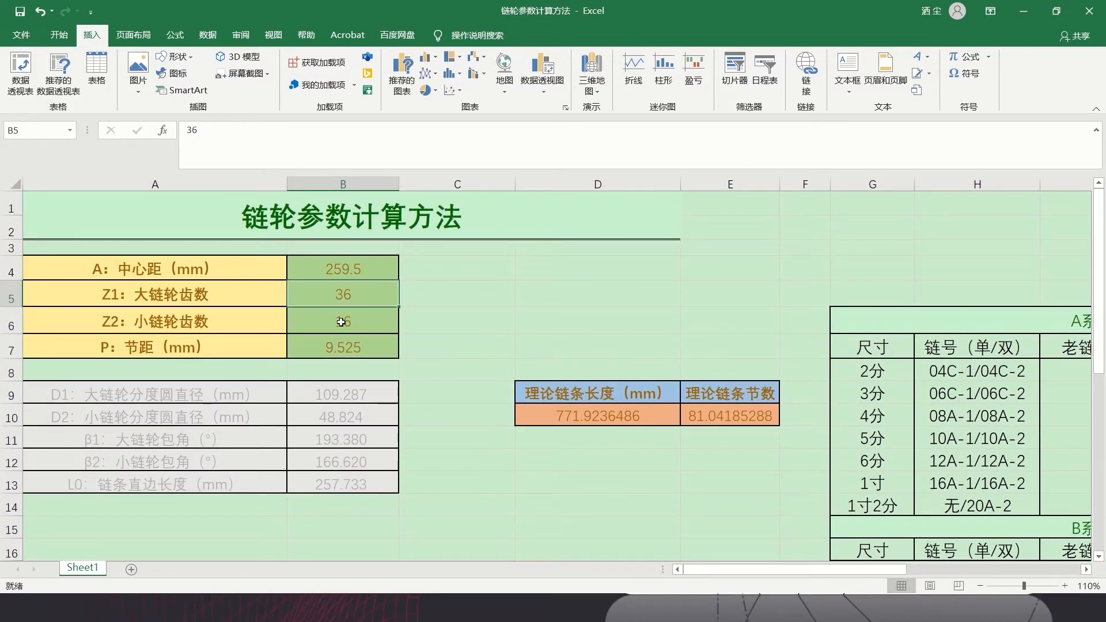
left_click(342, 322)
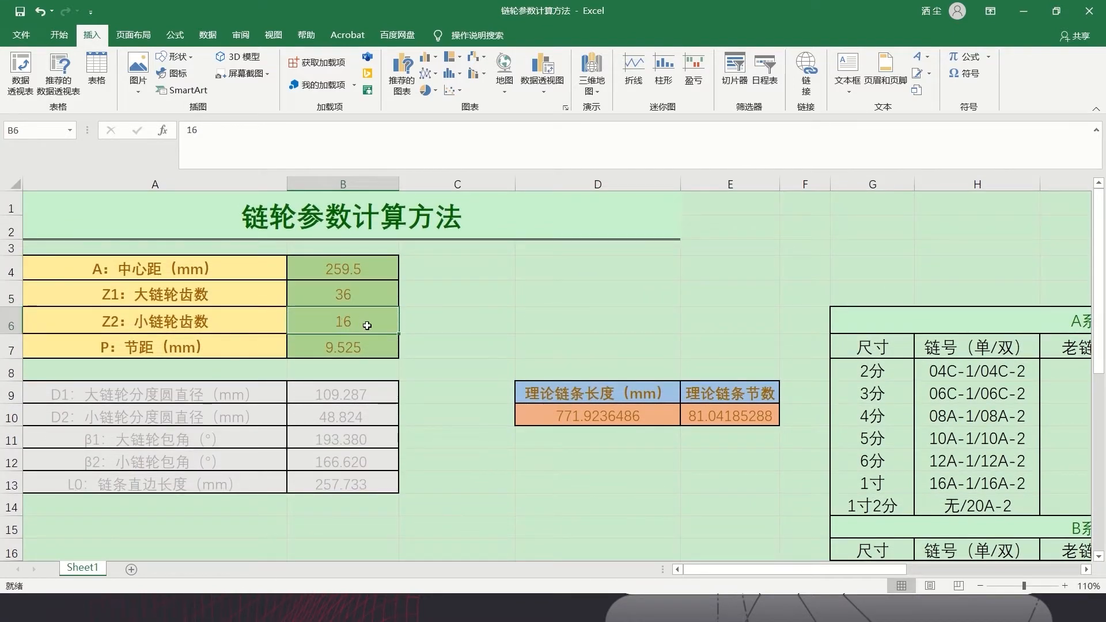
scroll(346, 314, "down", 3)
scroll(322, 300, "up", 2)
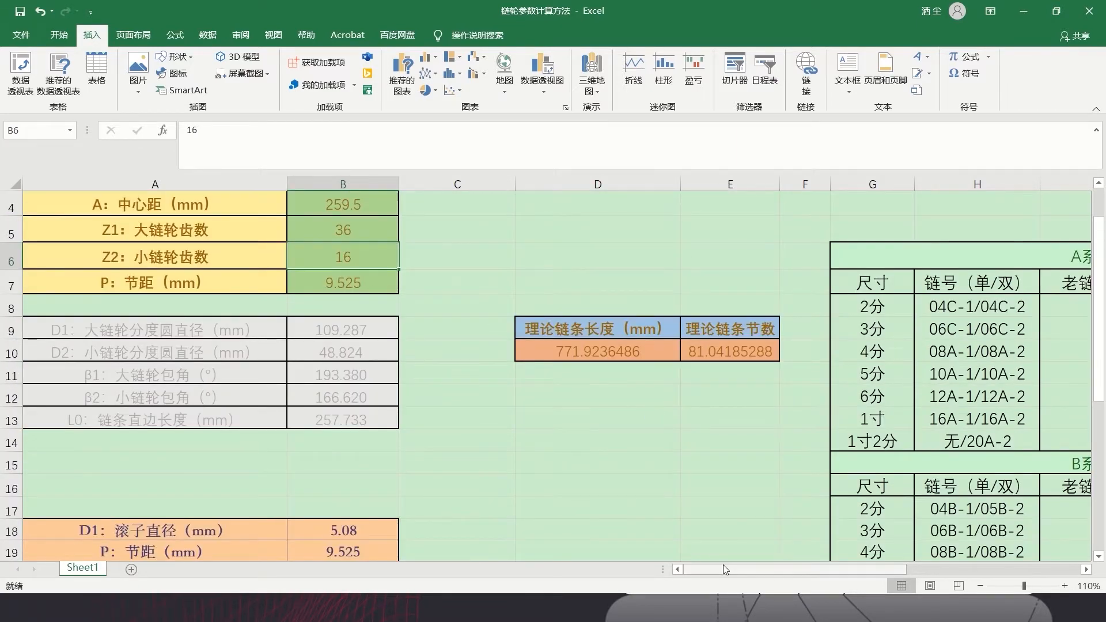
Look up the 35 chain's pitch in the A-series table and select the roller diameter D1 input value
left_click_drag(724, 564, 749, 565)
left_click(989, 331)
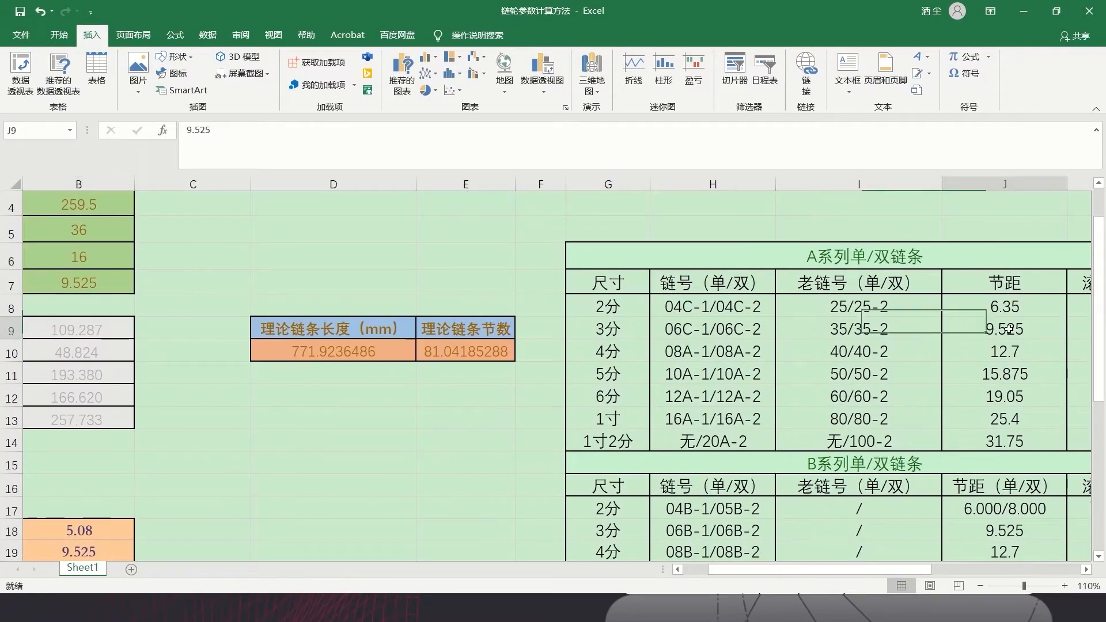
left_click_drag(825, 570, 579, 564)
left_click(883, 332)
scroll(333, 391, "down", 2)
left_click(353, 382)
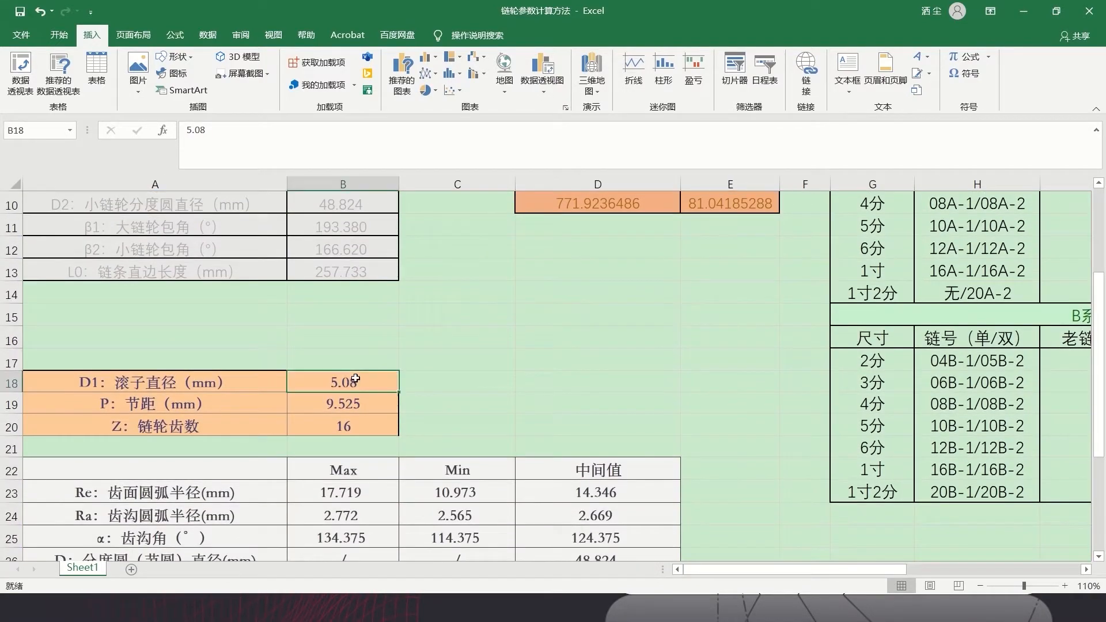
Review the pitch and tooth count inputs and the calculated tooth parameters from Re down to Ha
left_click(336, 427)
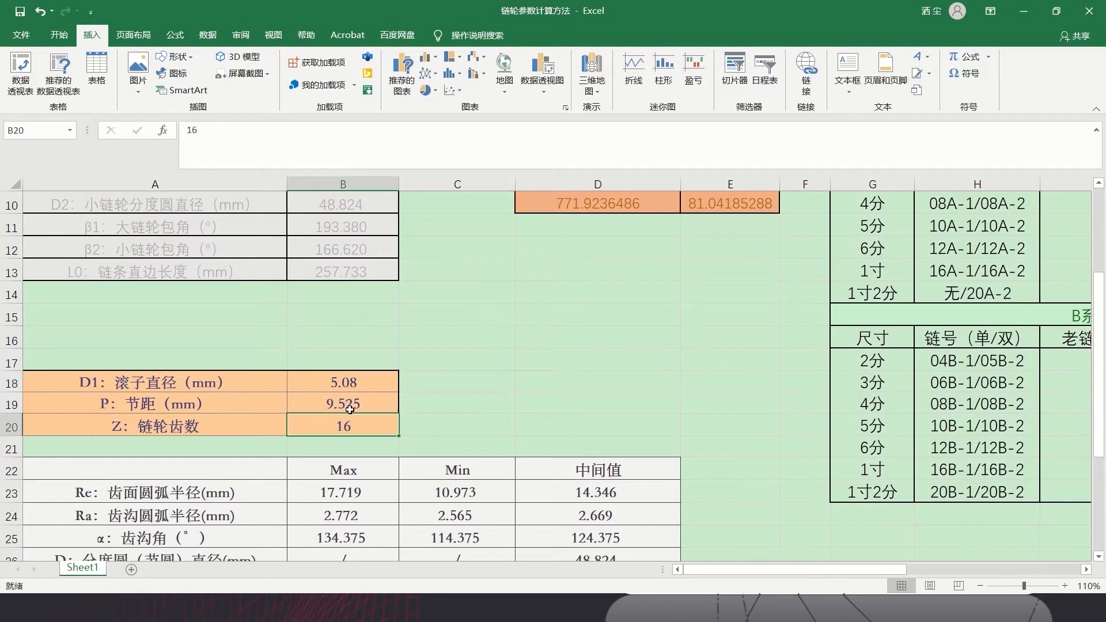
left_click(349, 409)
scroll(144, 392, "down", 2)
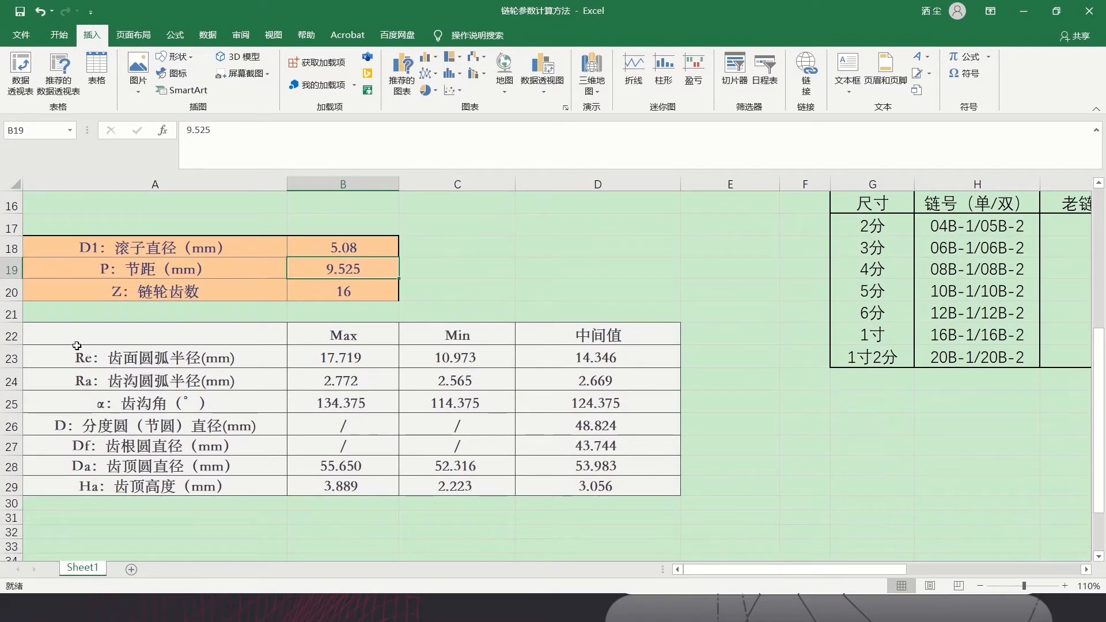
left_click_drag(77, 346, 561, 511)
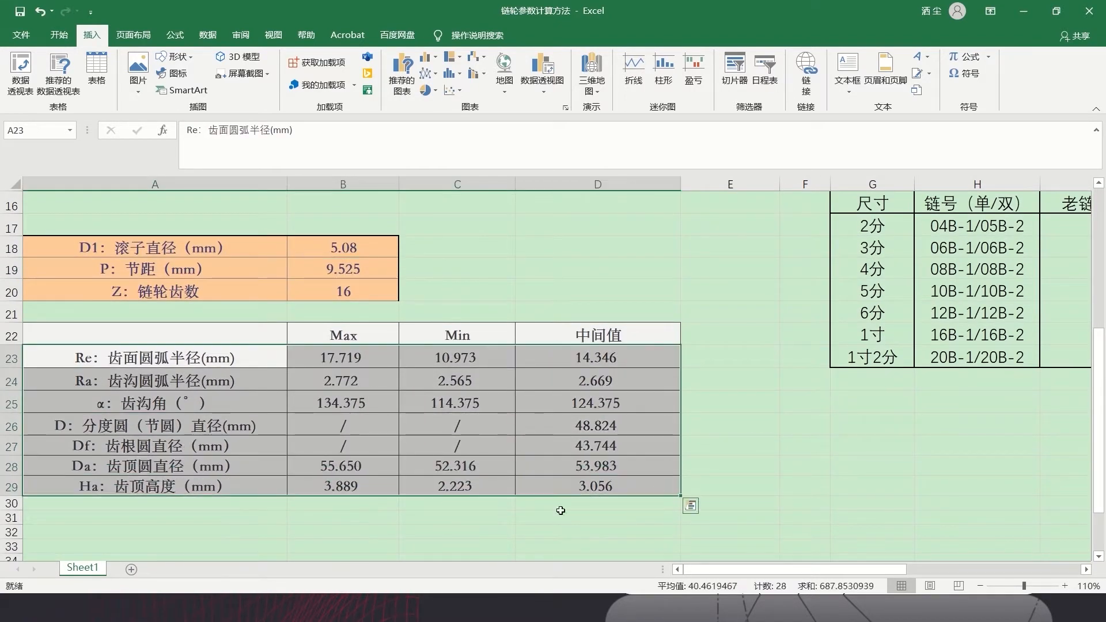
left_click(197, 360)
left_click(190, 379)
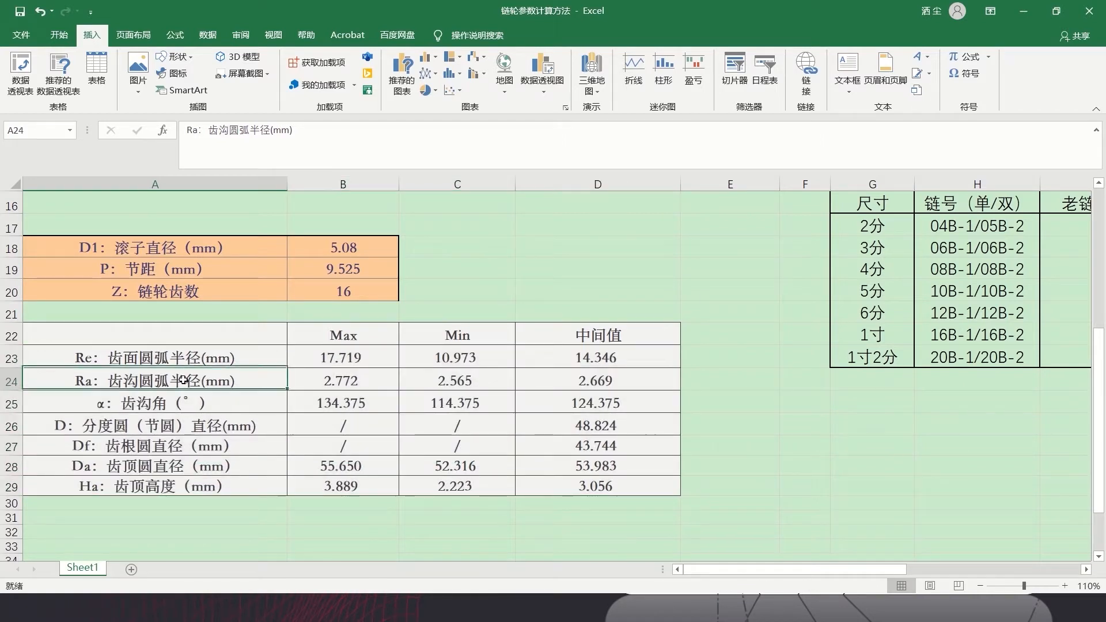
left_click(203, 407)
left_click(161, 426)
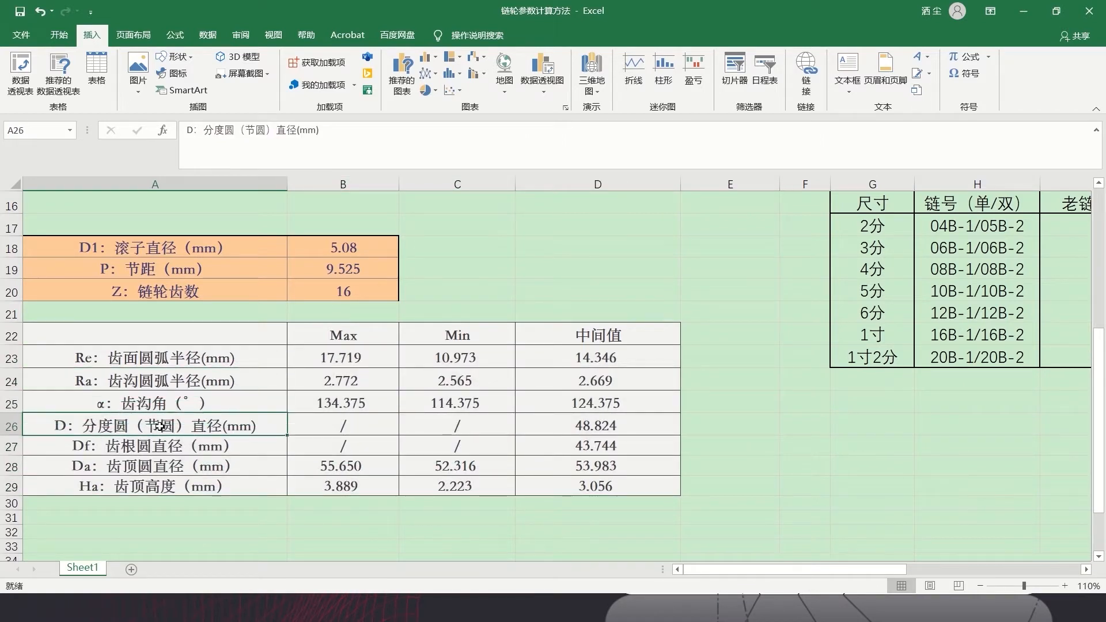
left_click(180, 452)
left_click(176, 467)
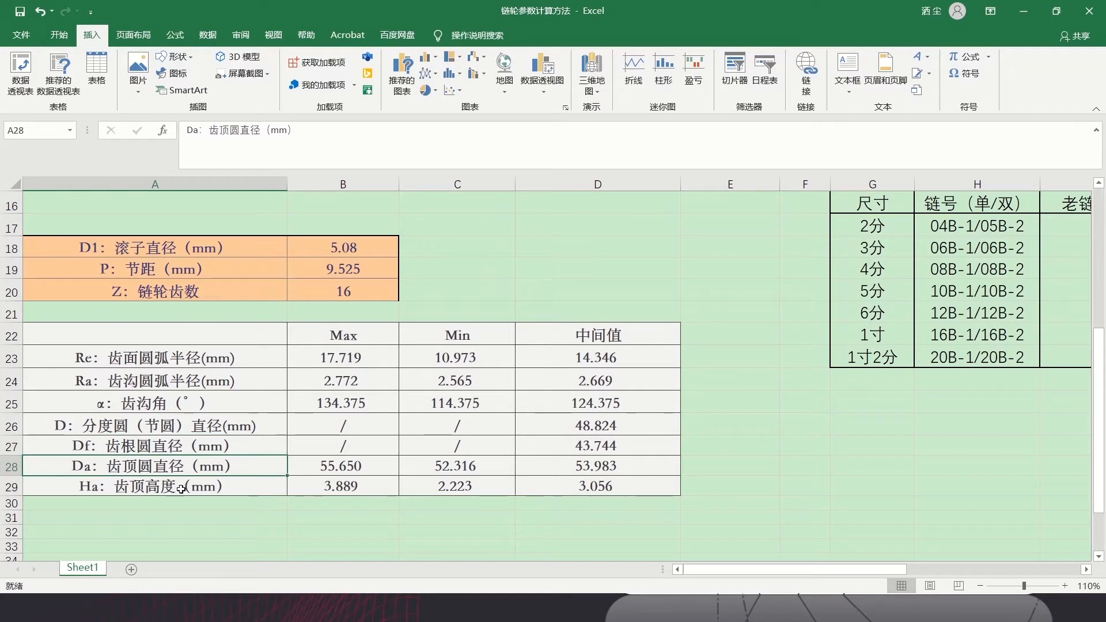
left_click(191, 489)
left_click_drag(189, 358, 188, 487)
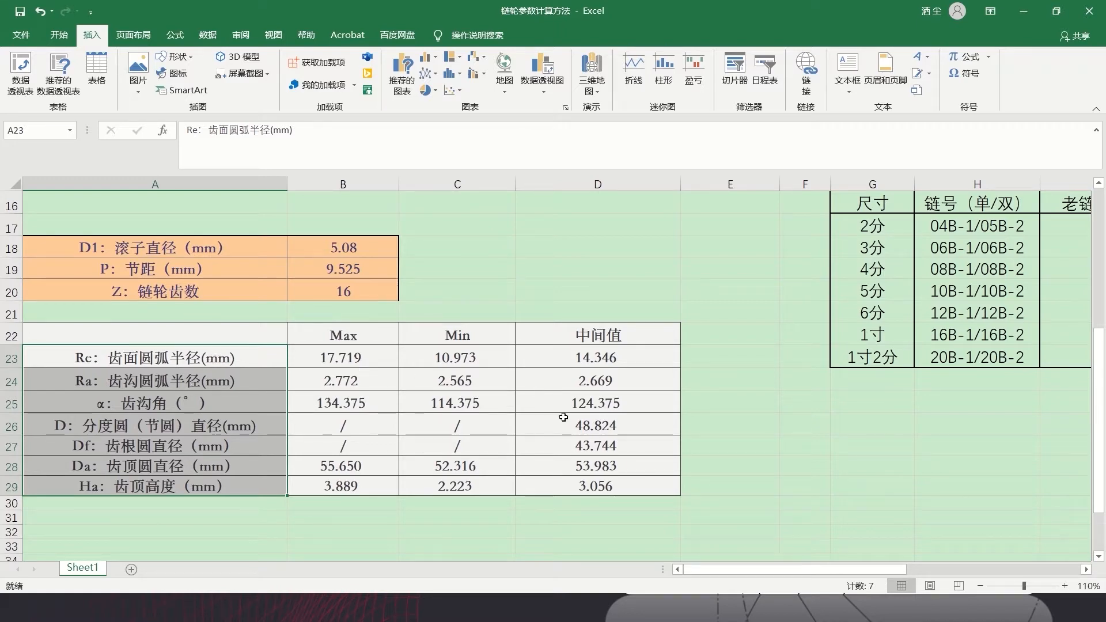
Switch to SOLIDWORKS and create a new part from the gb_part template, with its units set to MMGS
key("alt+Tab")
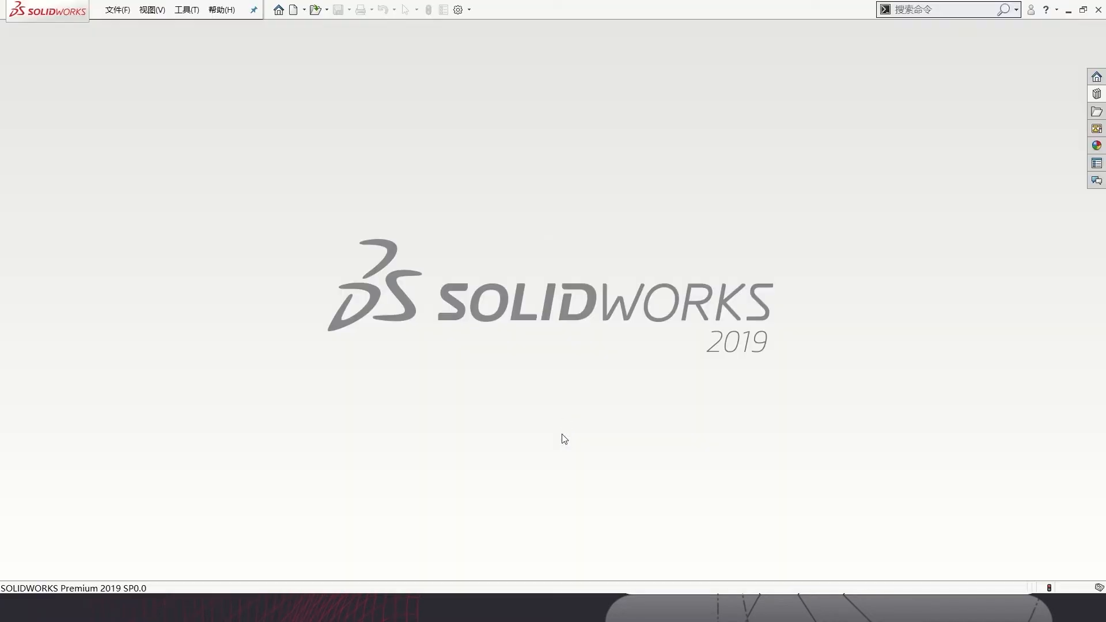
left_click(117, 10)
left_click(132, 30)
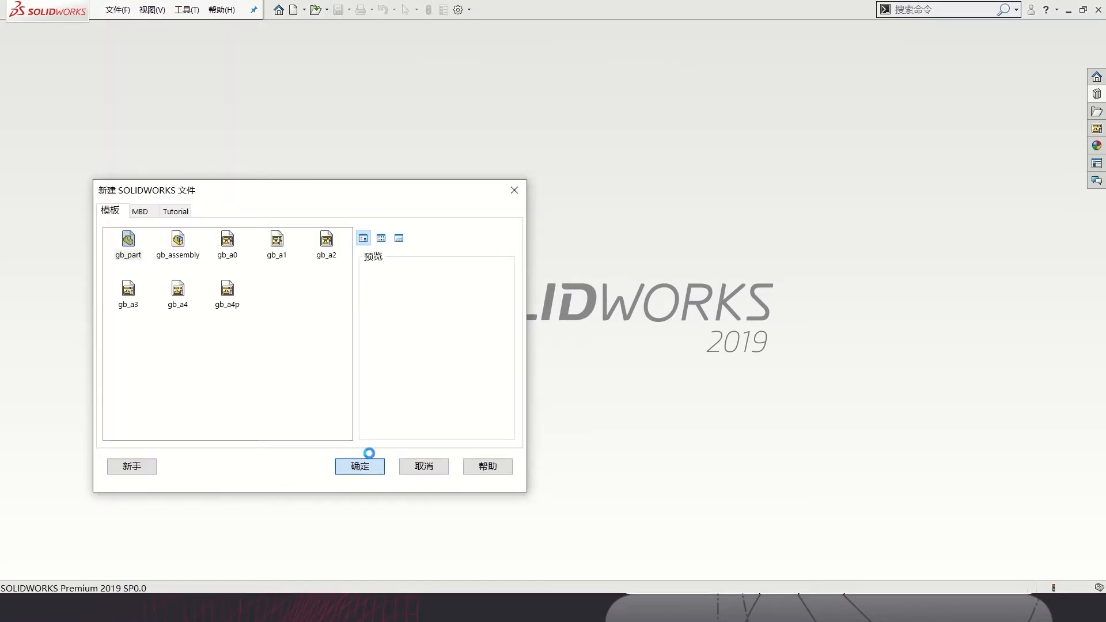
left_click(370, 460)
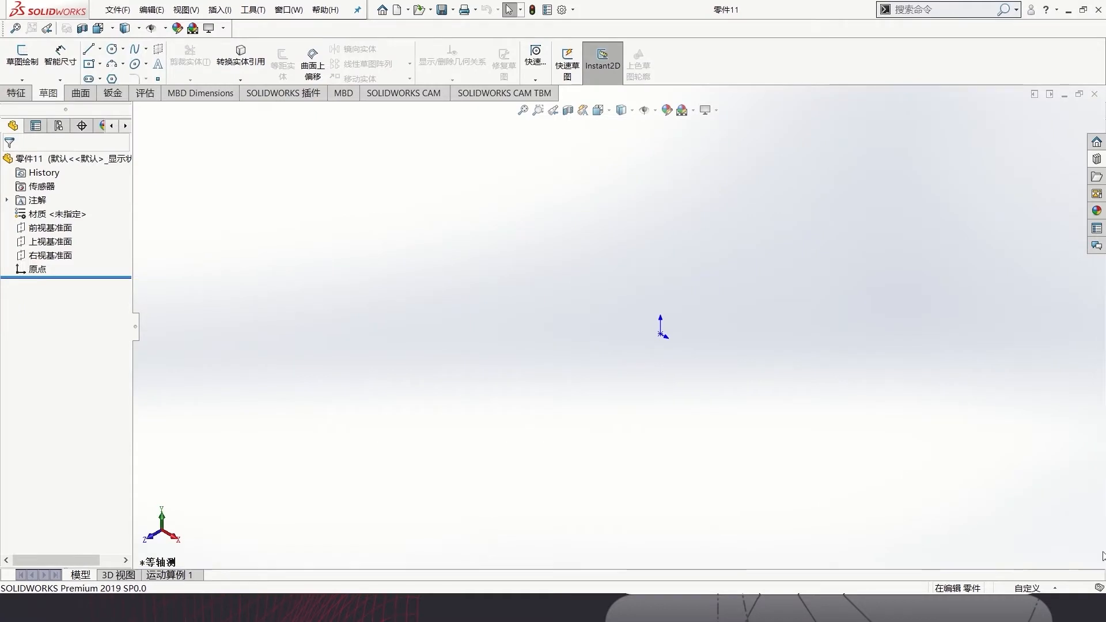
left_click(1055, 588)
left_click(1061, 527)
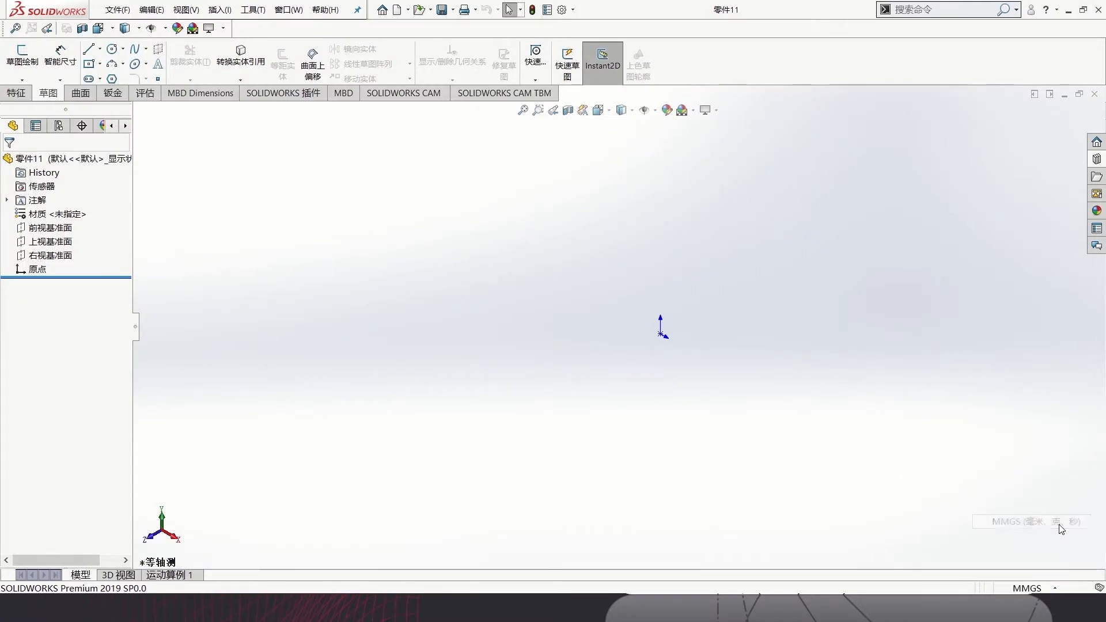
Sketch two concentric circles on the front plane, centred on the origin, with radii of about 68.4 mm and 86.4 mm
left_click(23, 229)
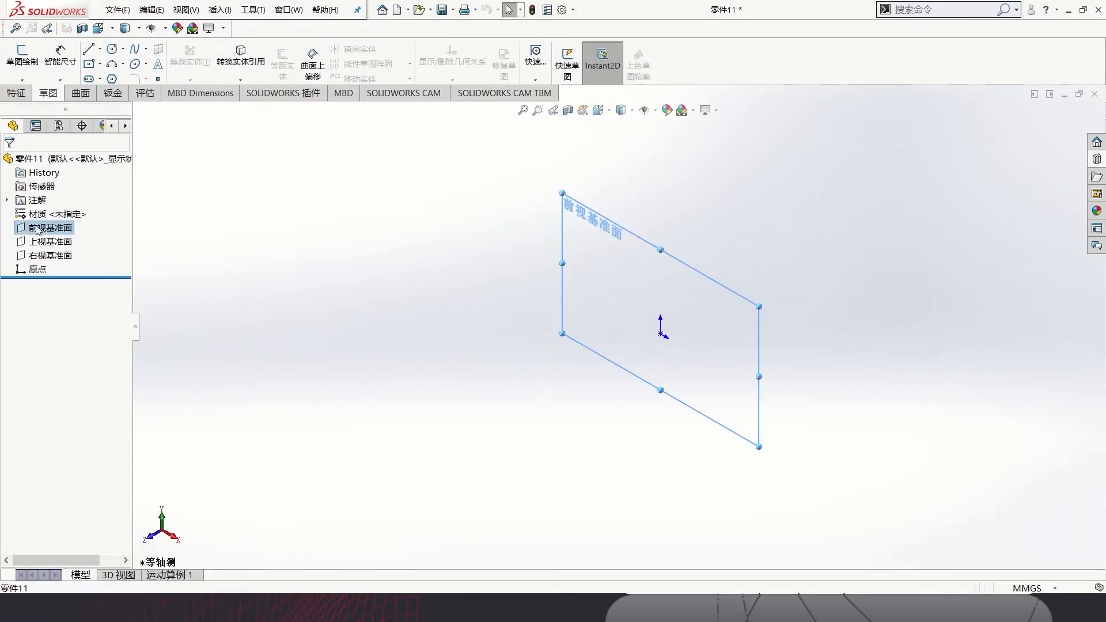
left_click(42, 208)
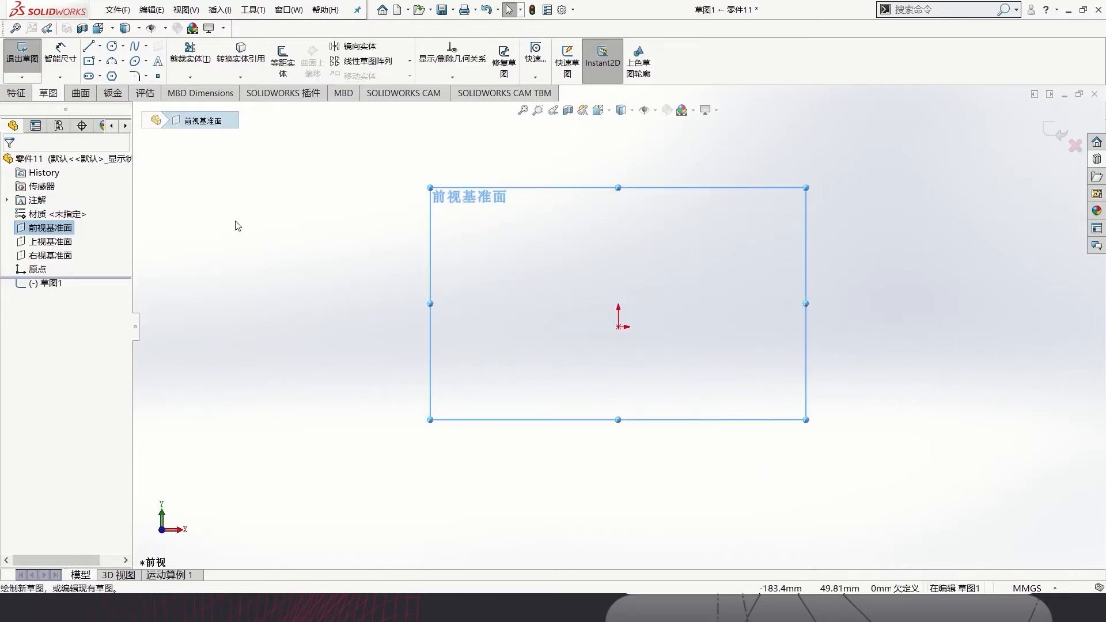
left_click(113, 46)
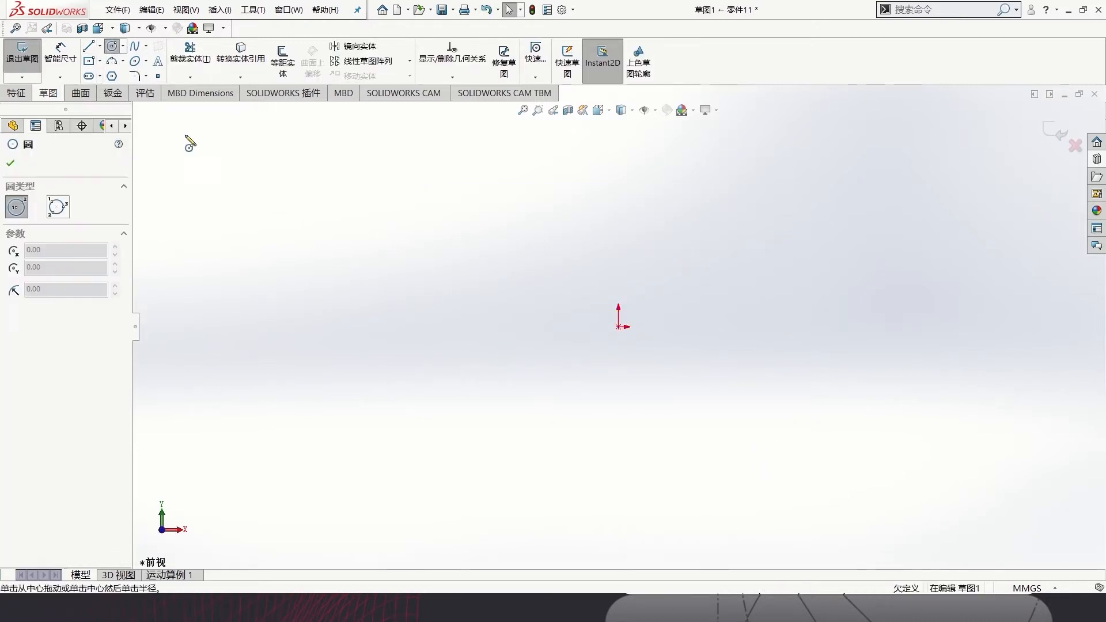
left_click(619, 327)
left_click(700, 218)
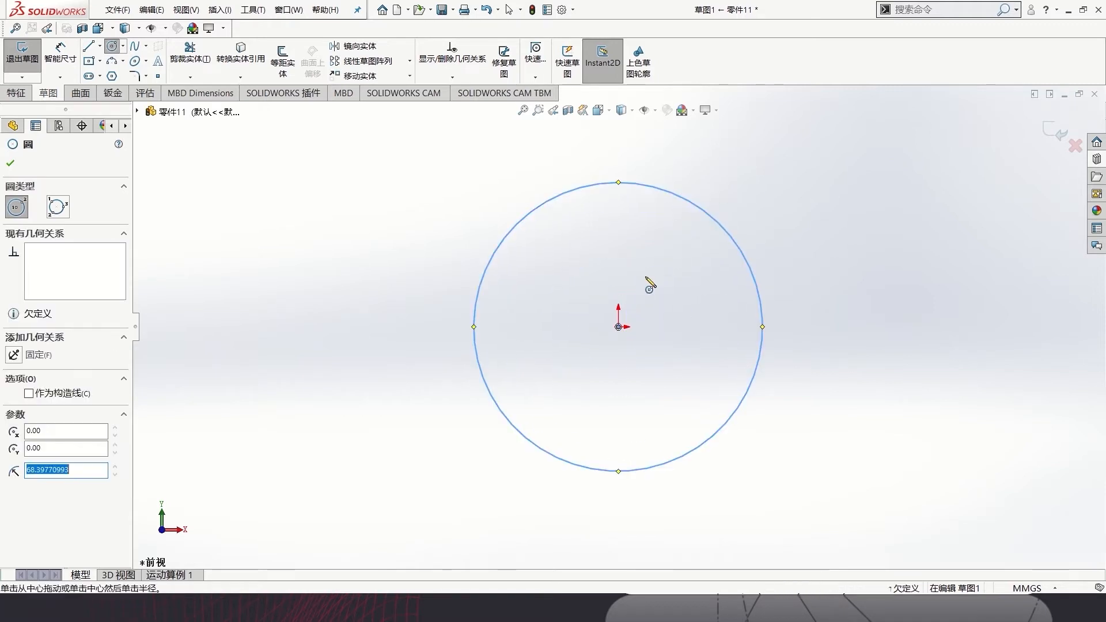
left_click(619, 327)
left_click(762, 218)
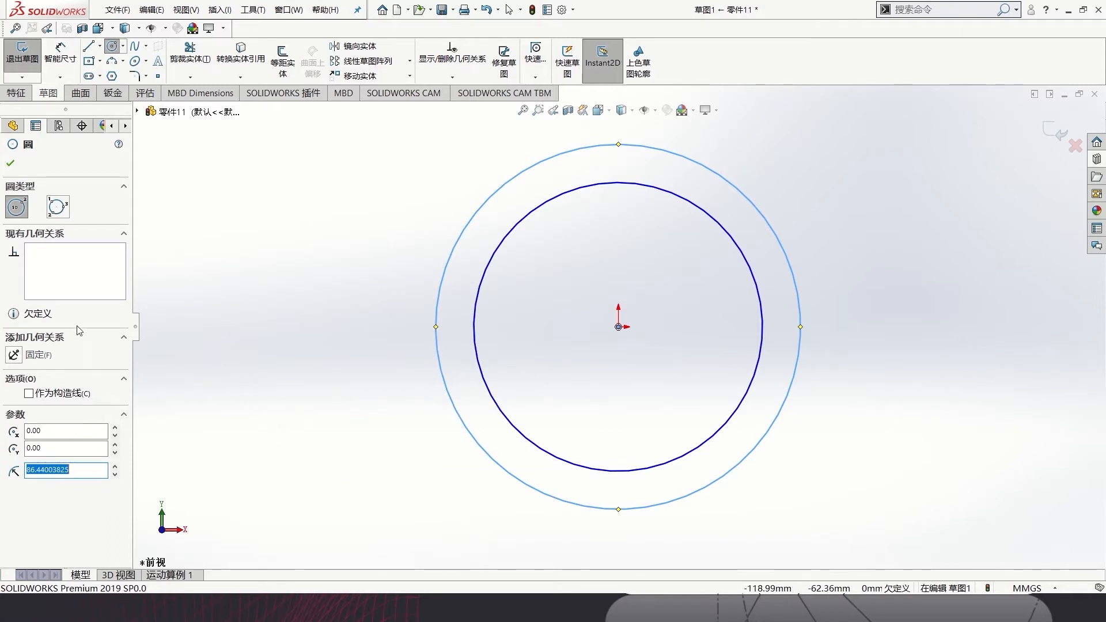
Convert both the outer and inner sketch circles to construction geometry
left_click(29, 393)
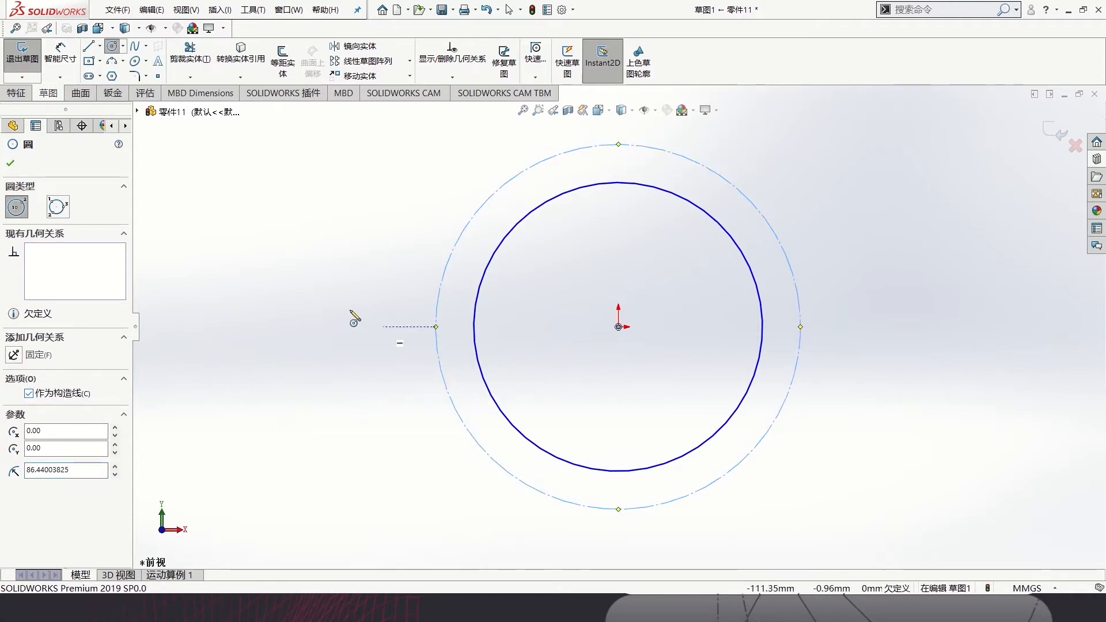
left_click(338, 296)
key("Escape")
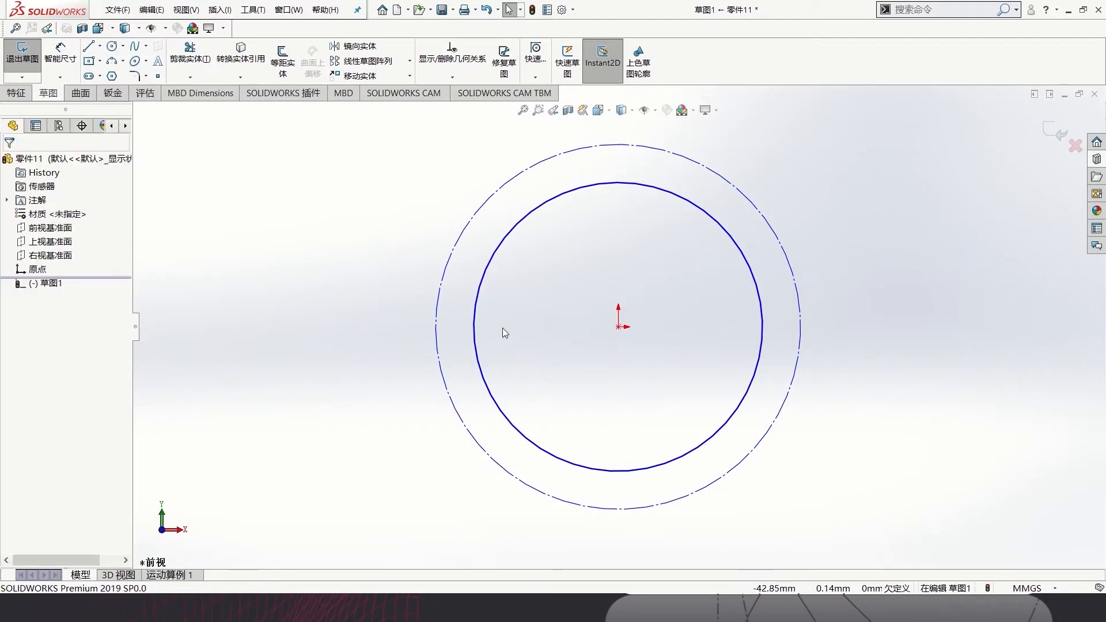
left_click(476, 358)
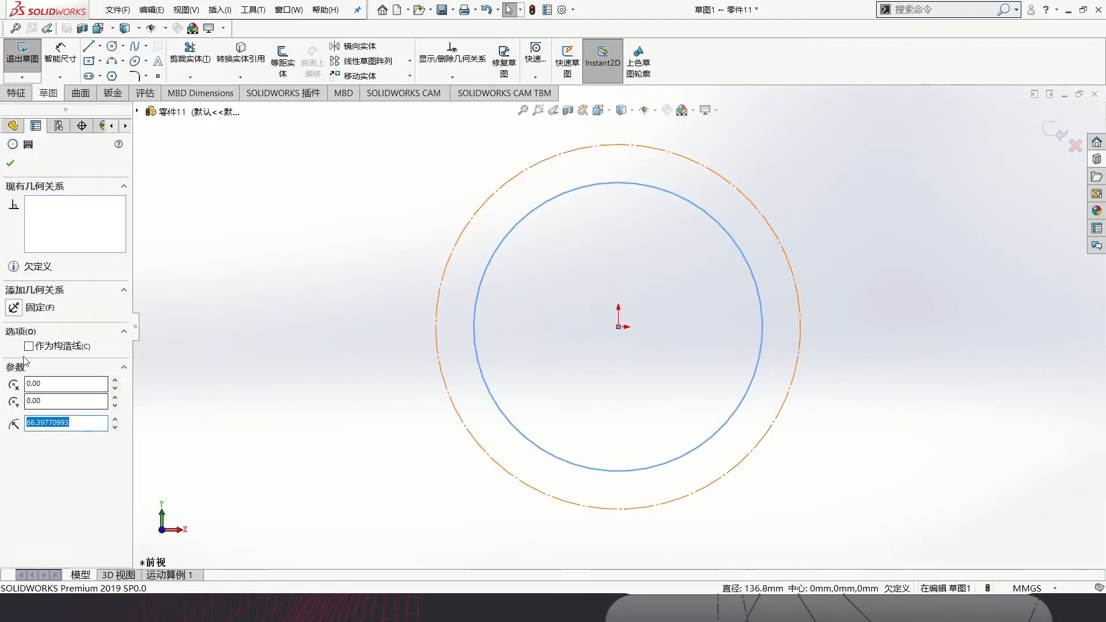
left_click(30, 347)
left_click(459, 354)
scroll(600, 362, "up", 3)
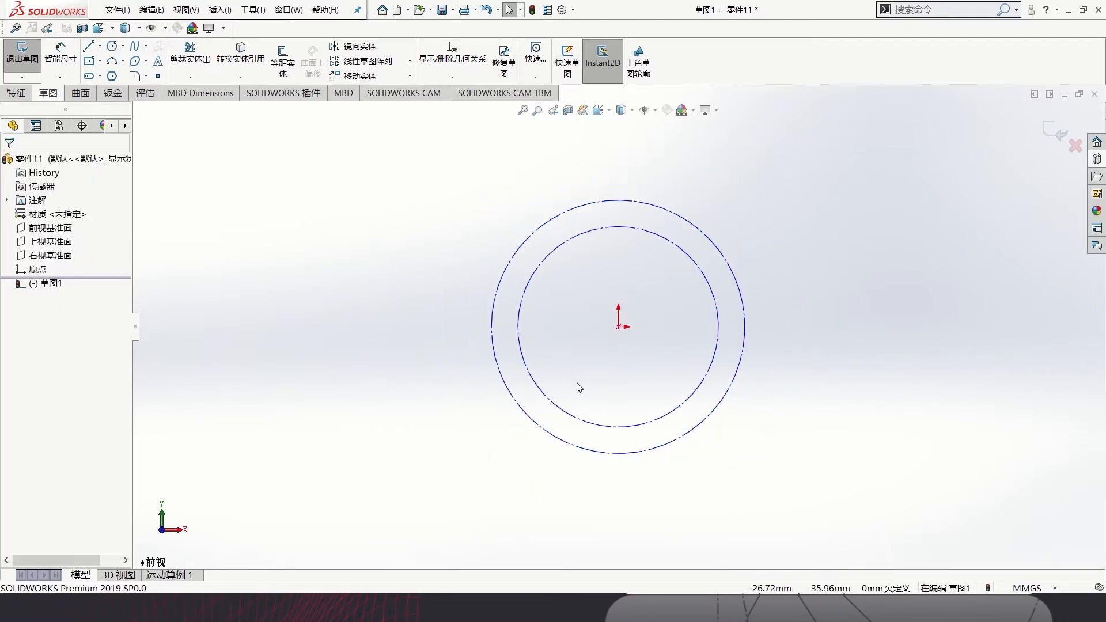
Look up the pitch circle diameter D in the Excel sheet and dimension the inner circle in SOLIDWORKS to 48.824 mm
key("alt+Tab")
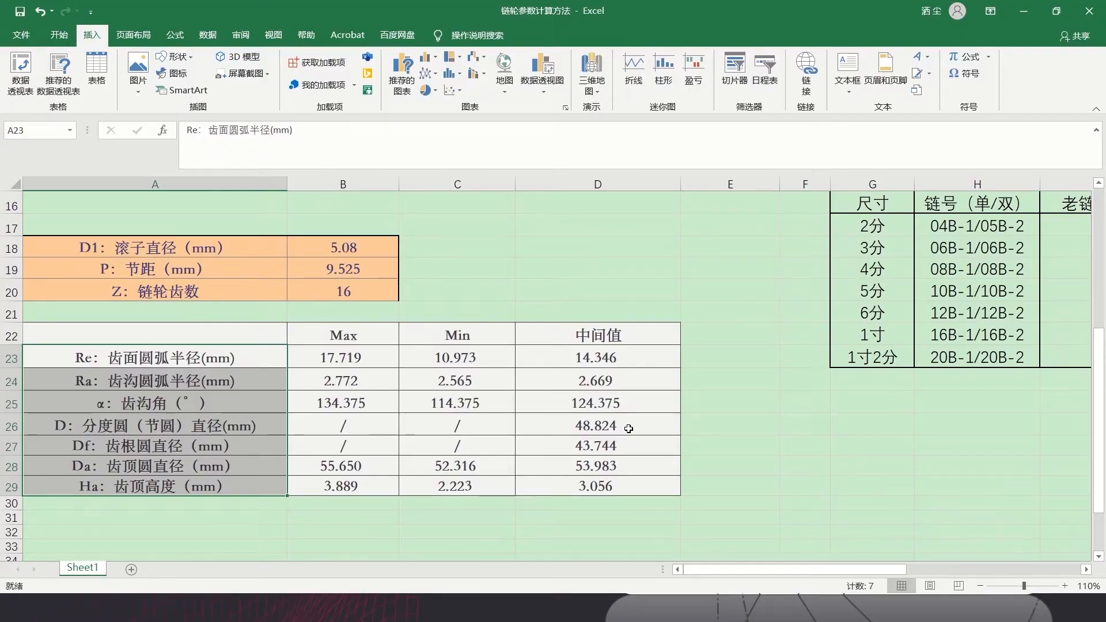
key("alt+Tab")
left_click(61, 57)
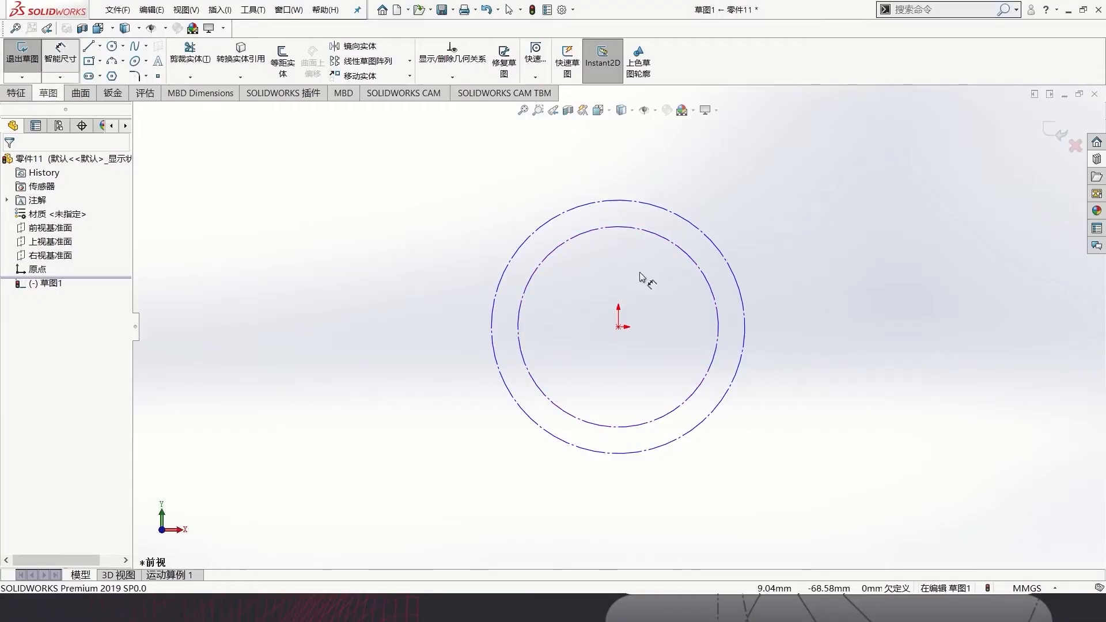
left_click(672, 264)
left_click(668, 266)
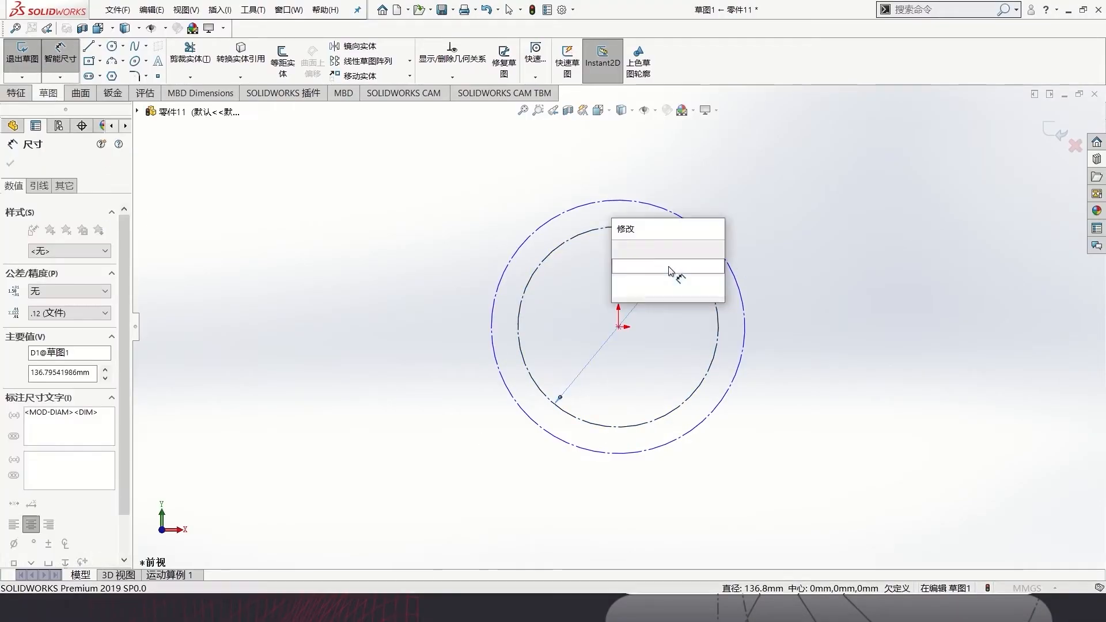
type("48.8924")
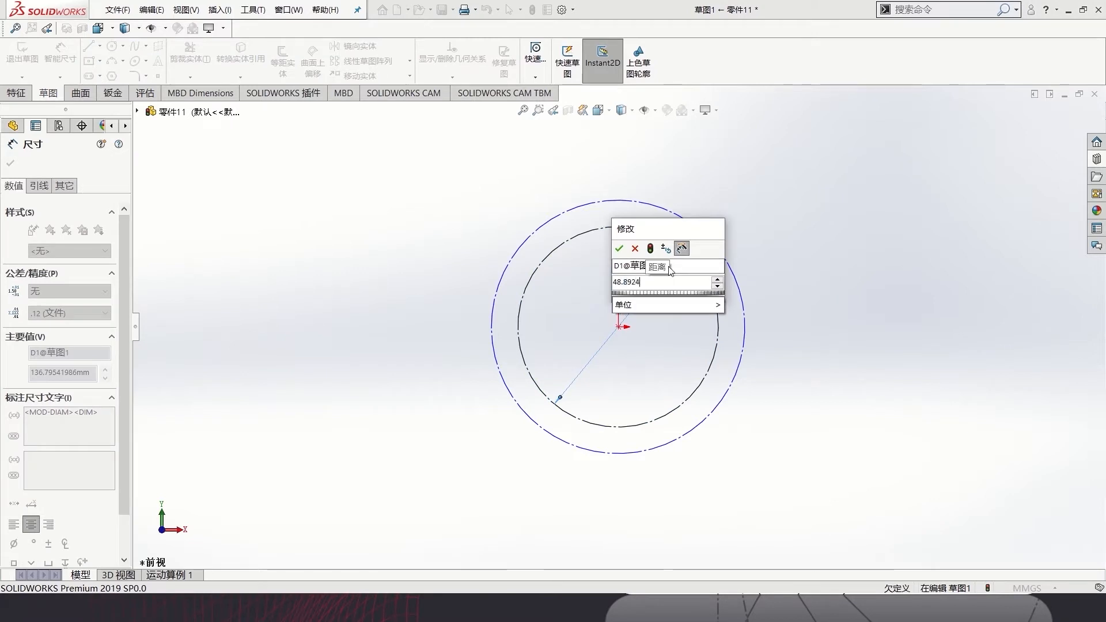
key("BackSpace")
key("BackSpace")
key("BackSpace")
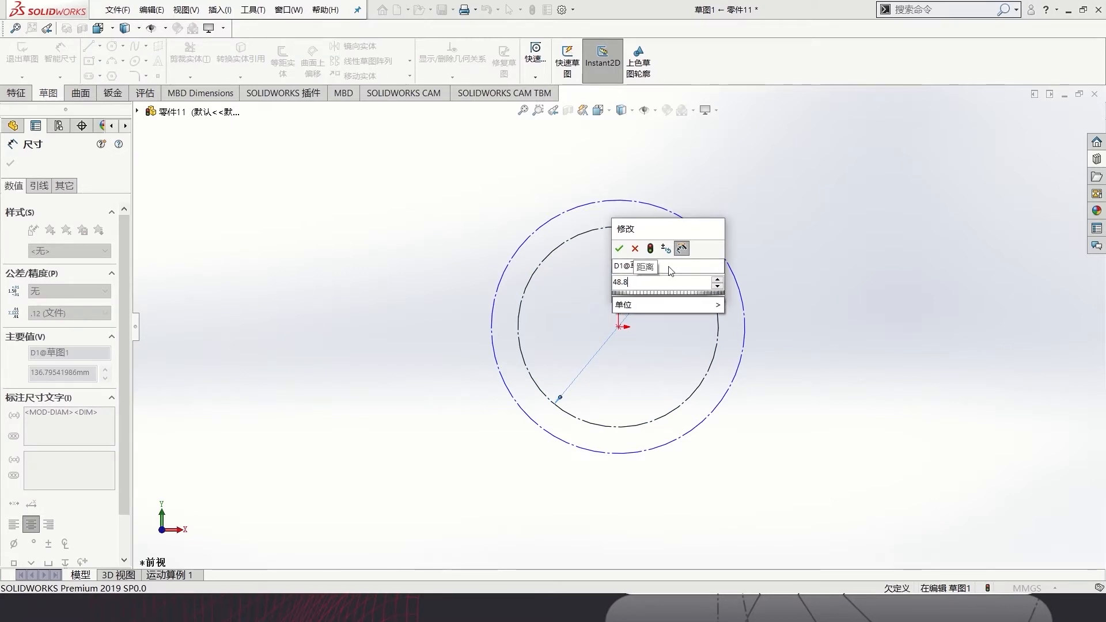
type("24")
key("Return")
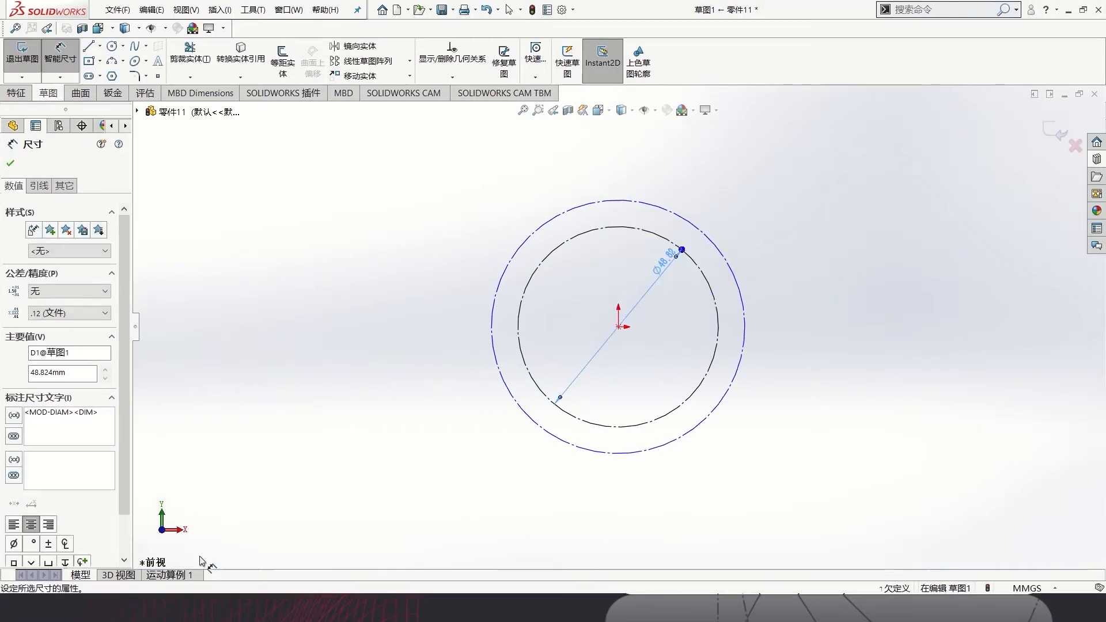
Dimension the outer circle to the tip diameter Da from the Excel sheet, 53.983 mm, and move its dimension clear of the inner circle's dimension
left_click(638, 202)
left_click(633, 249)
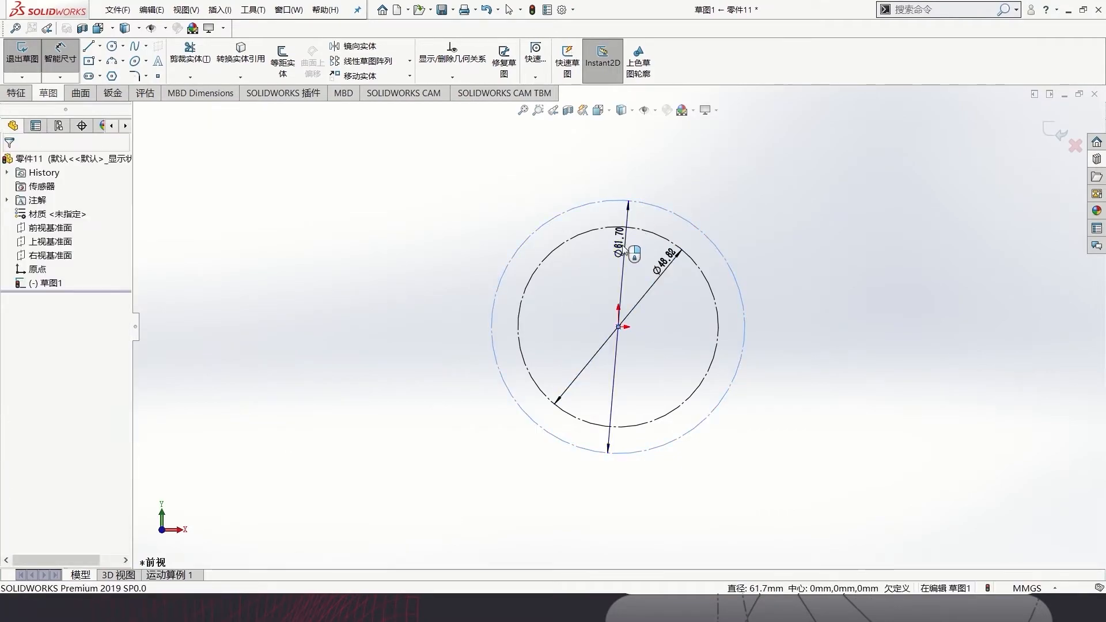
key("alt+Tab")
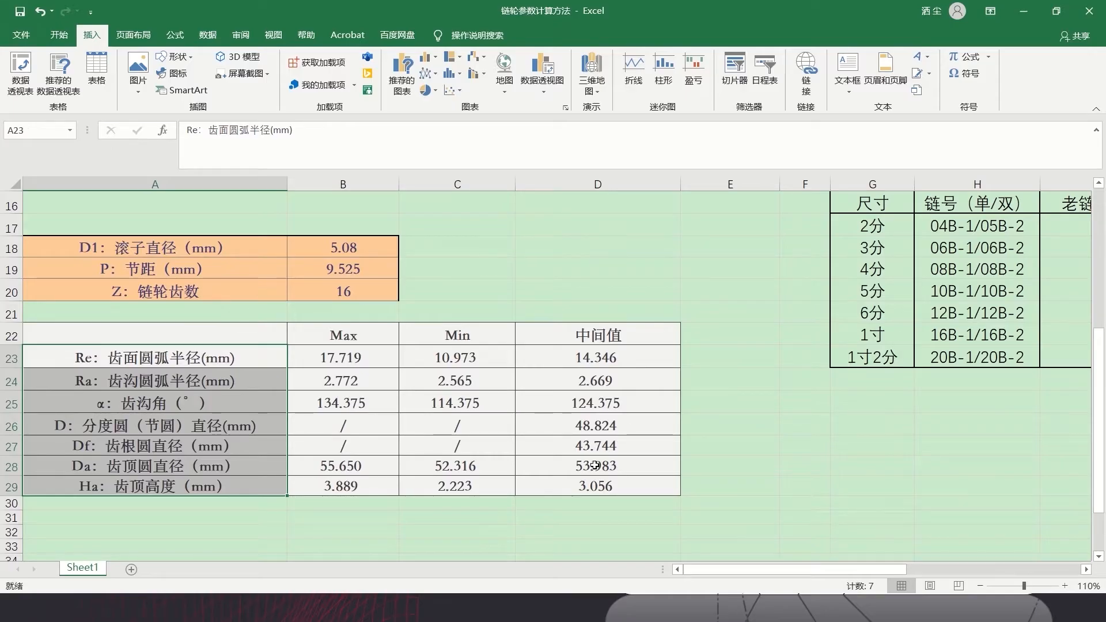
left_click(623, 466)
key("alt+Tab")
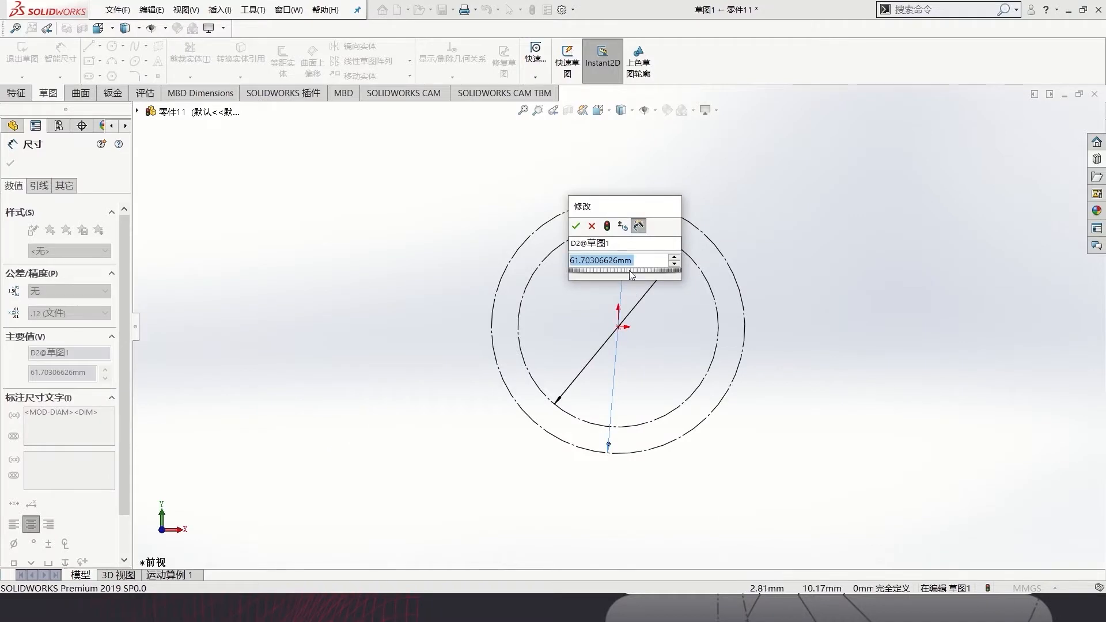
type("53.98")
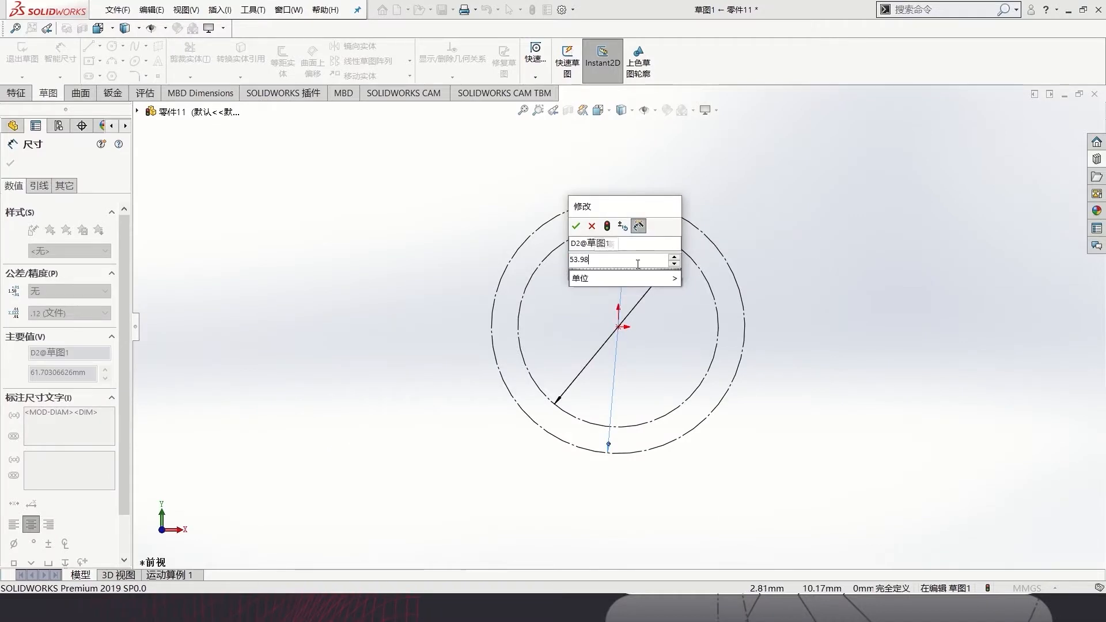
key("Return")
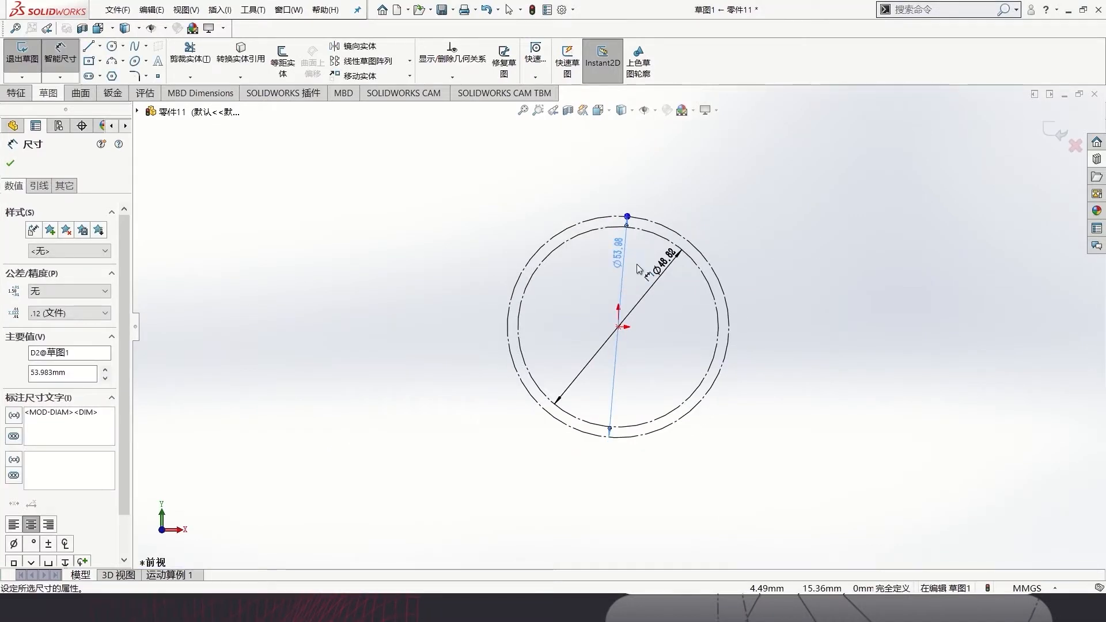
left_click_drag(621, 260, 678, 297)
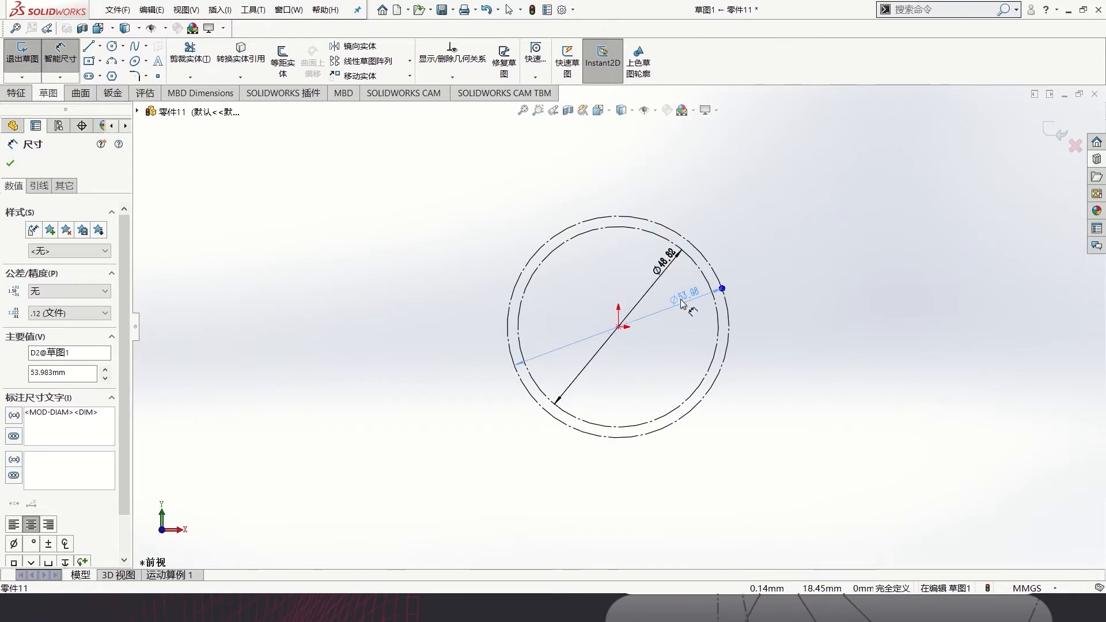
key("Escape")
Sketch a vertical centerline from the origin up to the inner construction circle
scroll(704, 259, "down", 2)
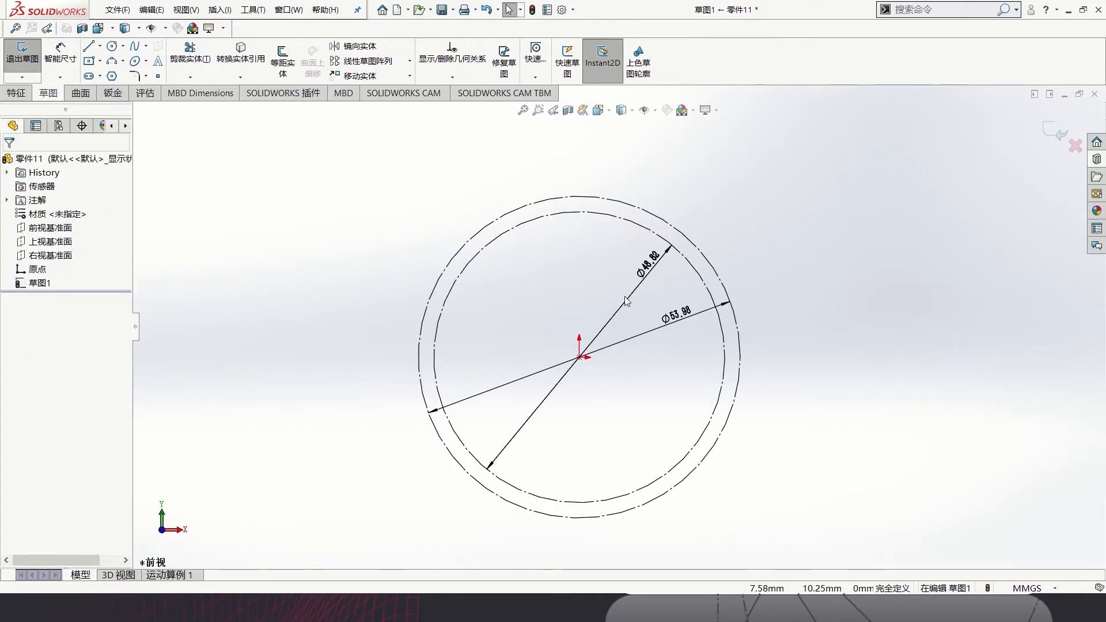
left_click(100, 46)
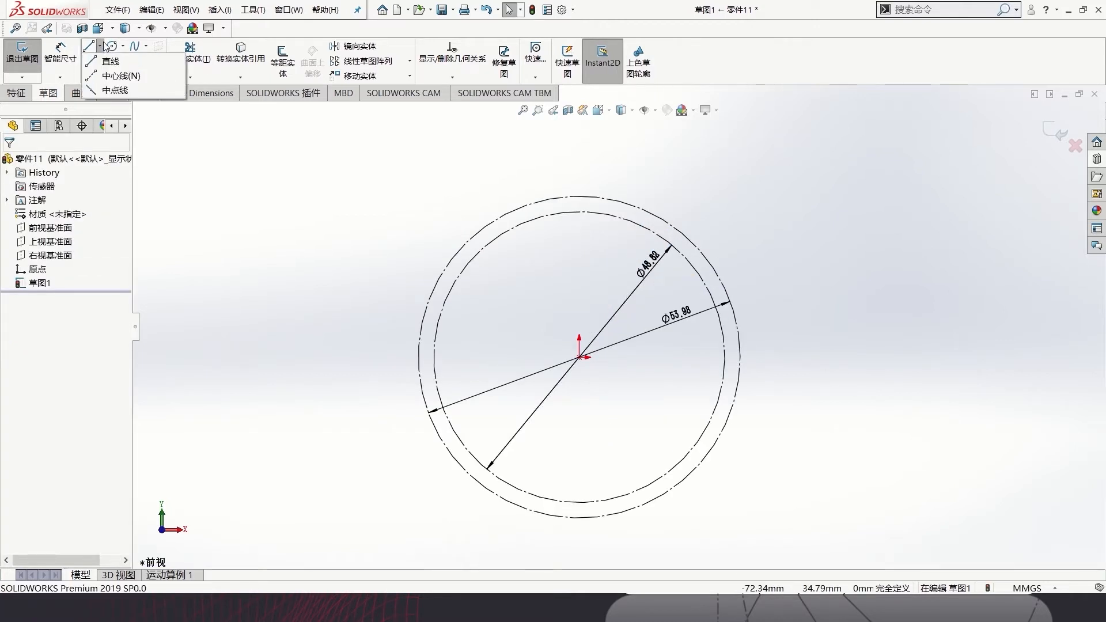
left_click(116, 76)
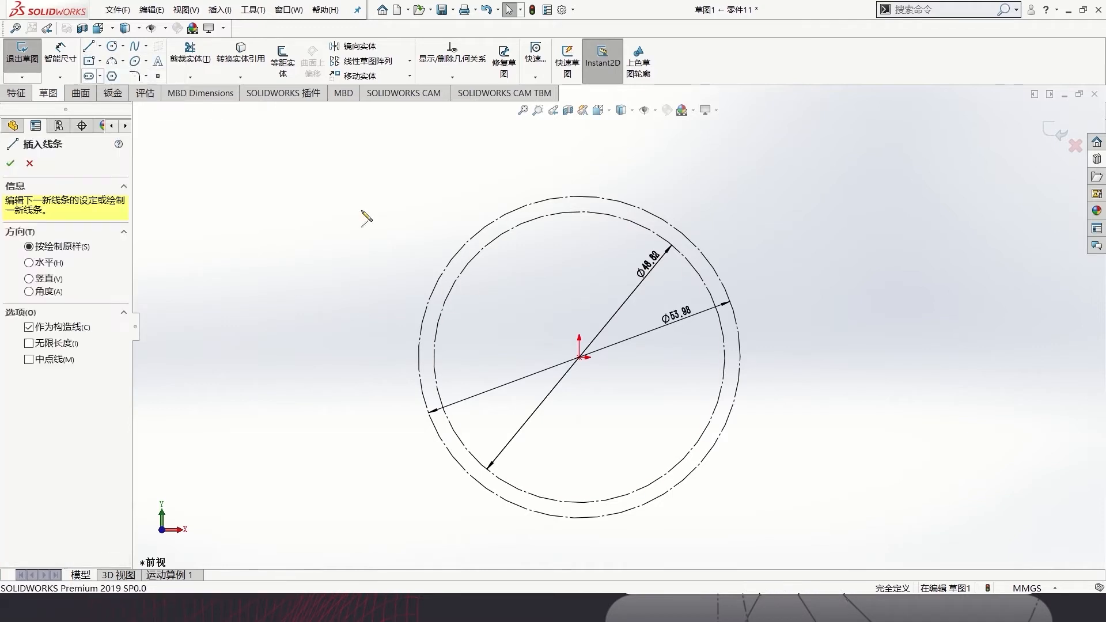
left_click(579, 358)
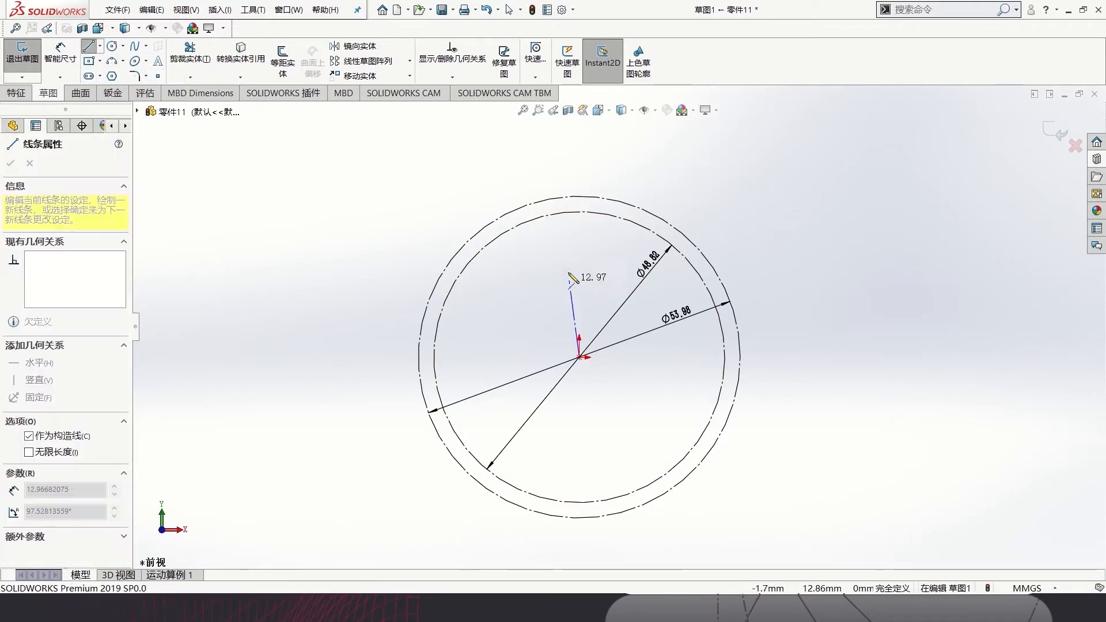
left_click(579, 213)
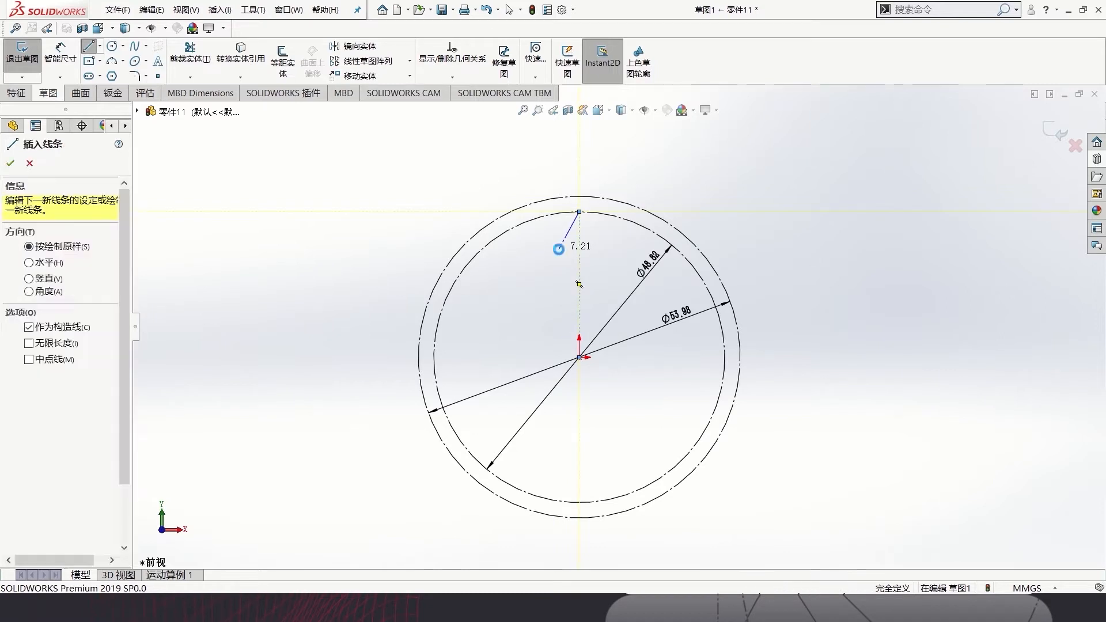
key("Escape")
Sketch a circle of about 5.6 mm radius centred on the upper endpoint of the vertical centerline
scroll(607, 260, "down", 2)
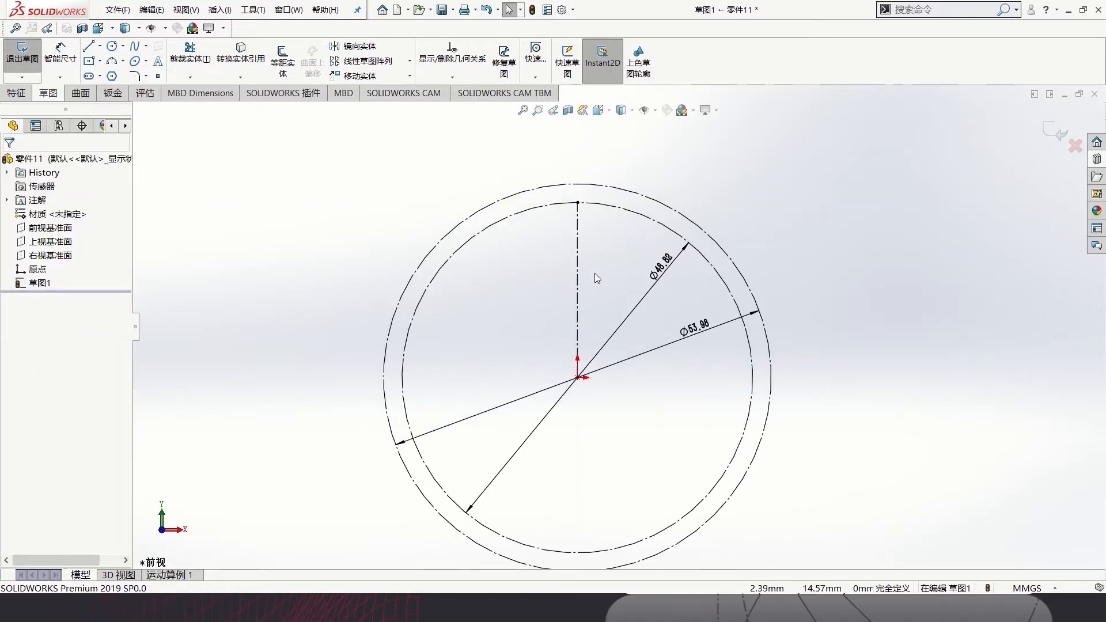
left_click(112, 46)
left_click(578, 202)
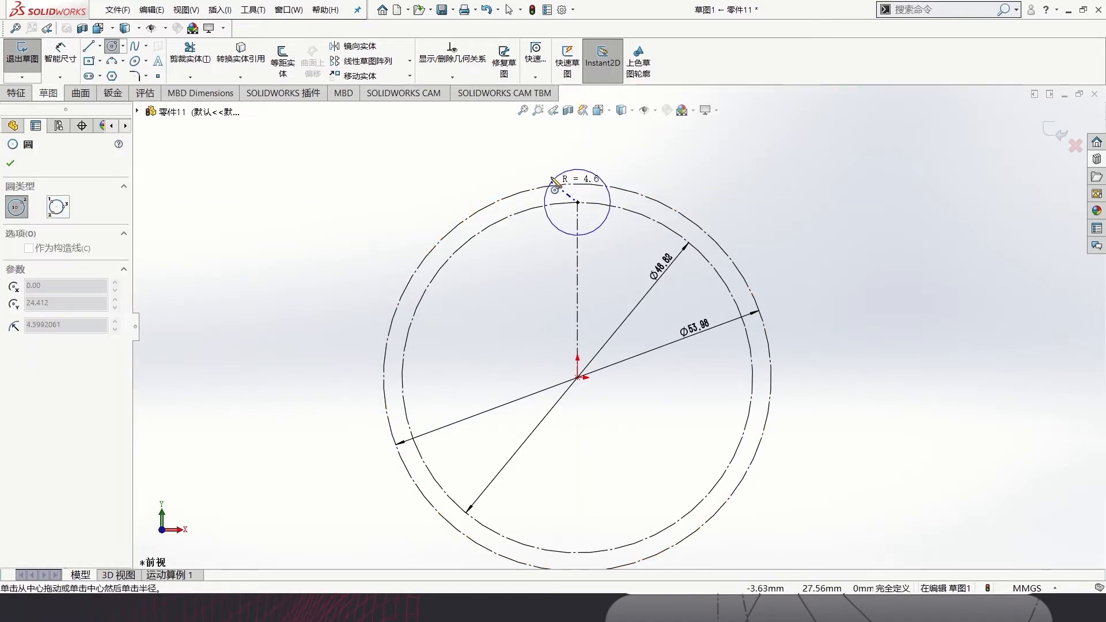
left_click(550, 174)
Look up the tooth-groove arc radius Ra in the Excel sheet and dimension the small circle's diameter in SOLIDWORKS as 2.669*2
key("alt+Tab")
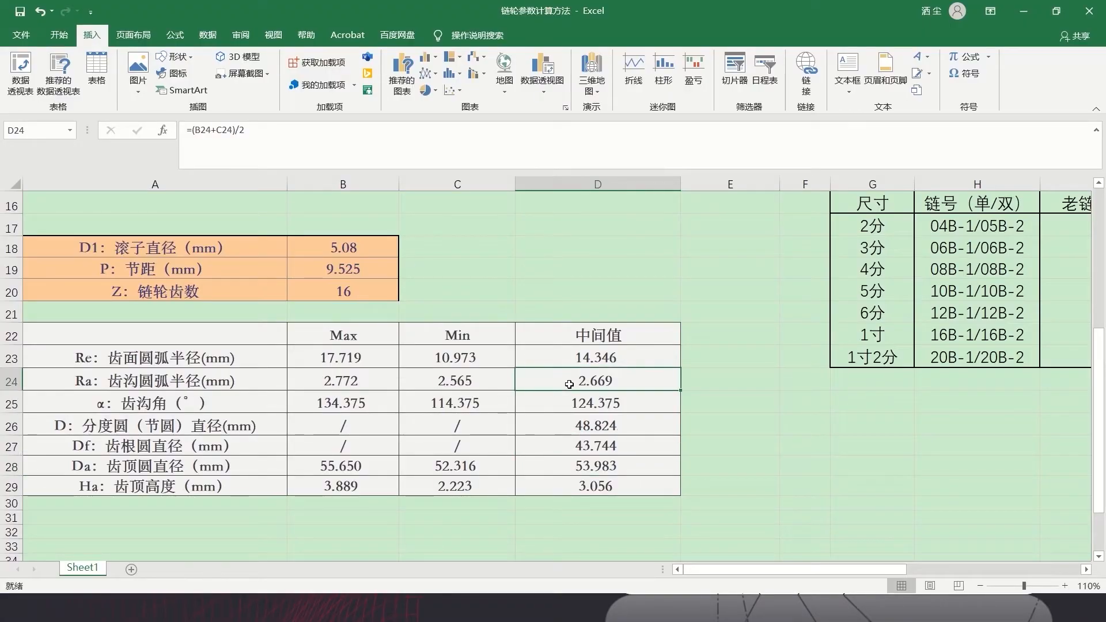
key("alt+Tab")
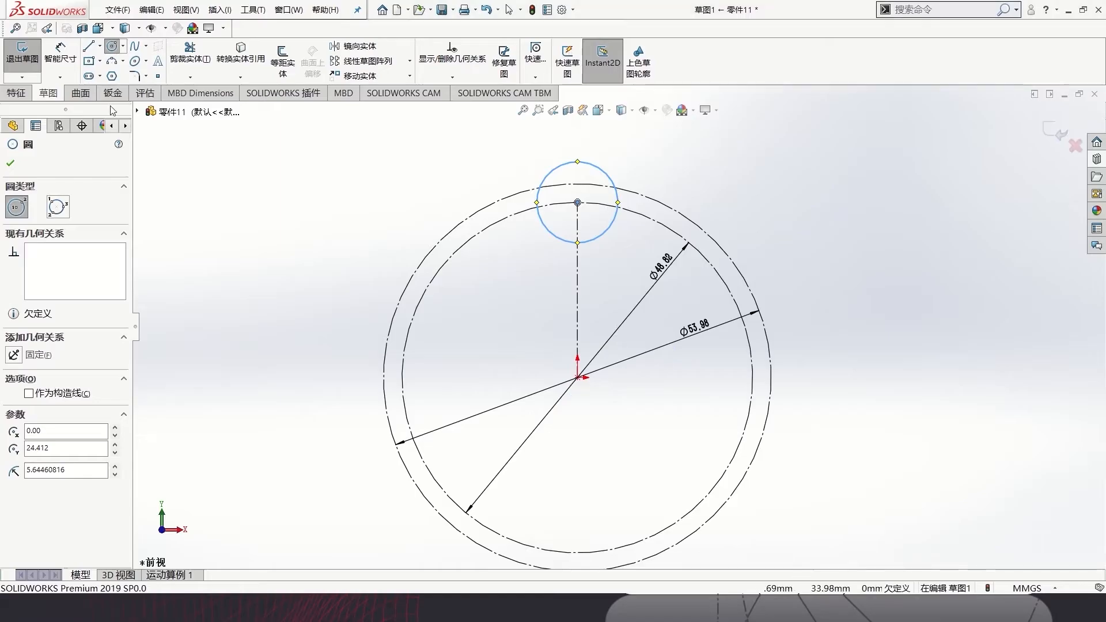
left_click(605, 173)
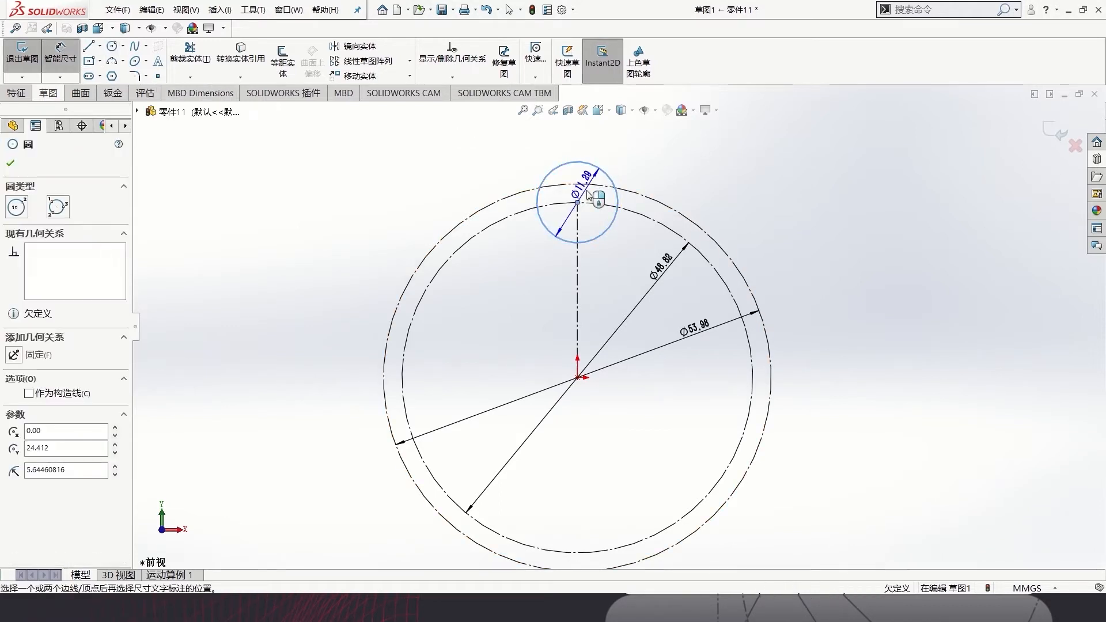
left_click(585, 191)
type("2.669")
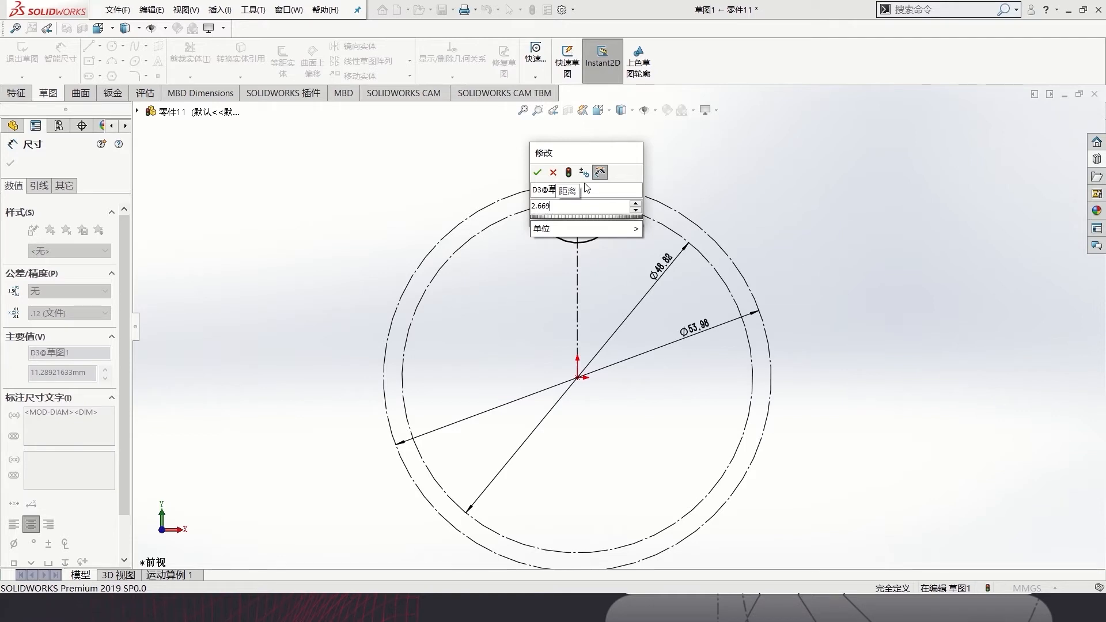
type("*2")
key("Return")
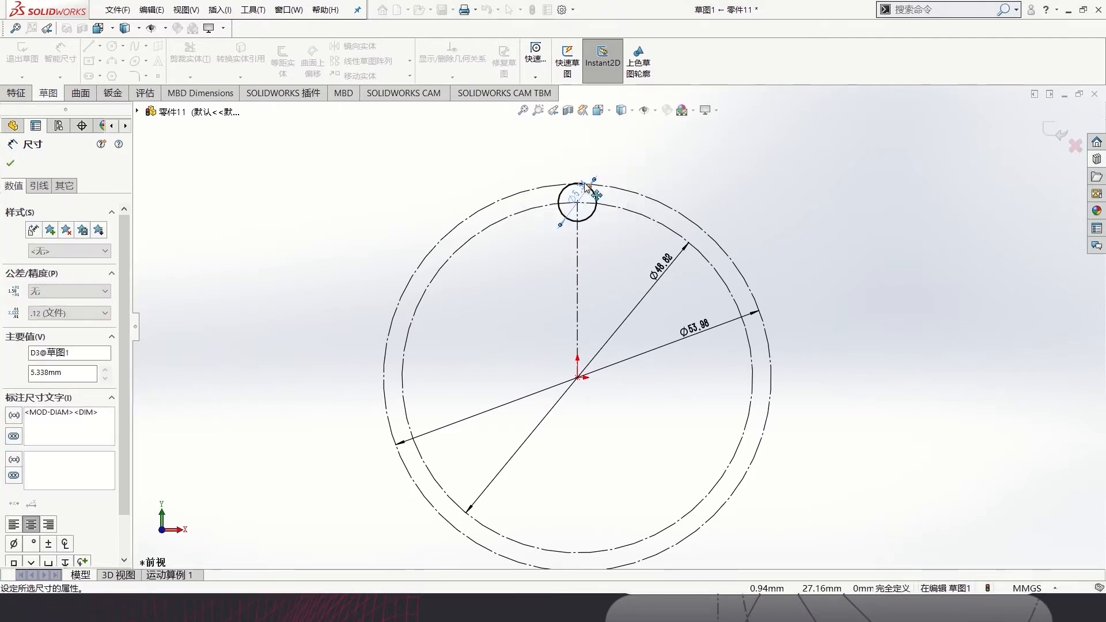
Sketch a slanted centerline from the small circle's centre down to the right, ending beyond the outer construction circle
scroll(587, 200, "down", 3)
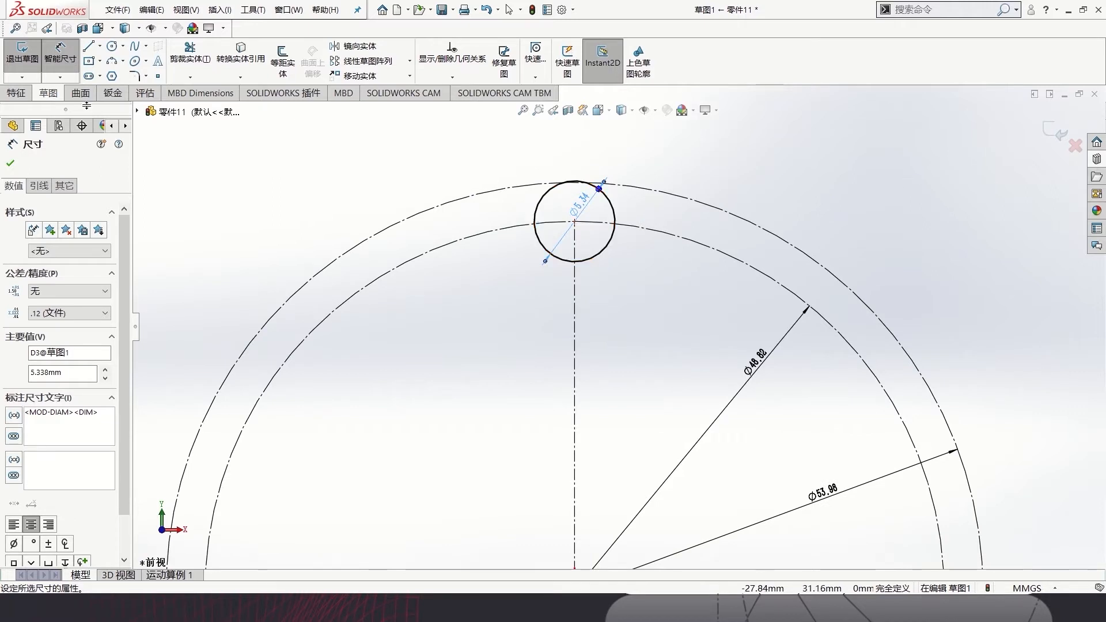
left_click(100, 46)
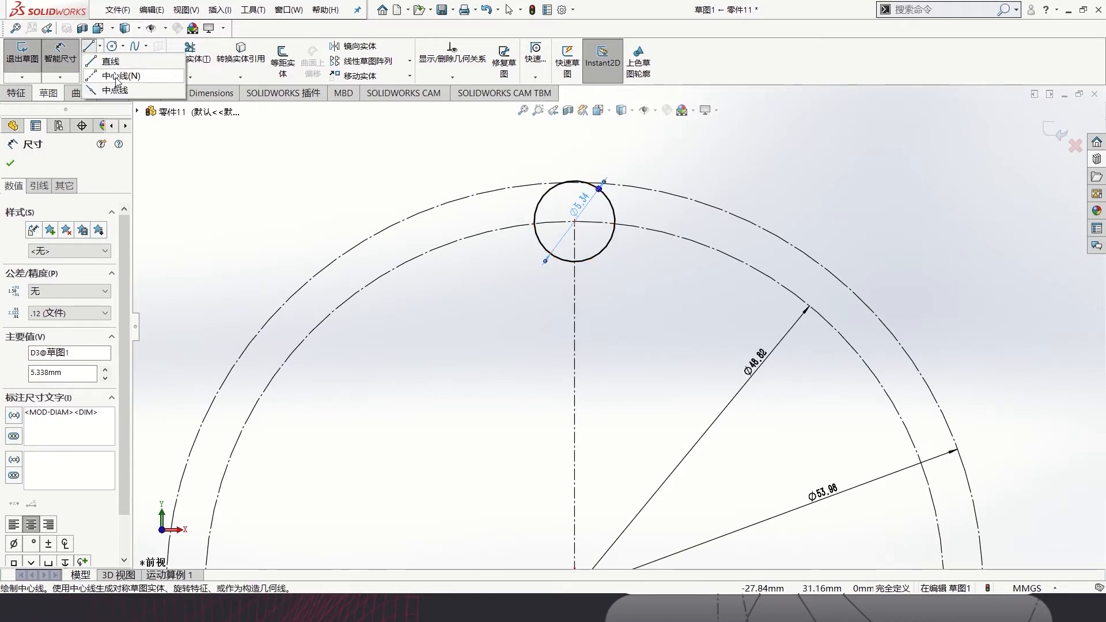
left_click(124, 79)
left_click(574, 222)
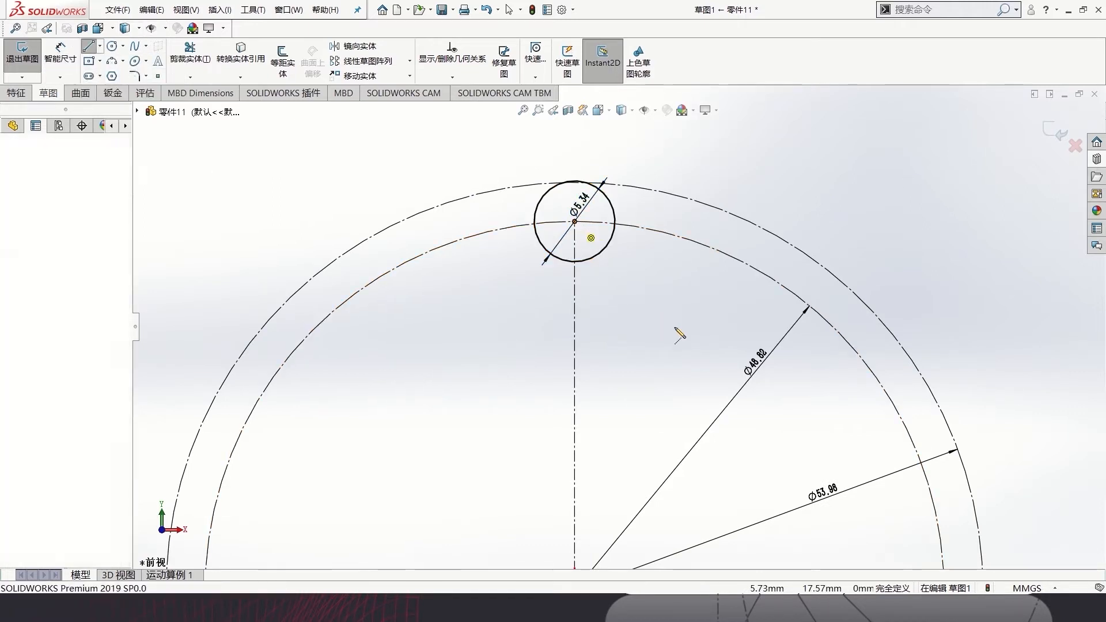
left_click(992, 480)
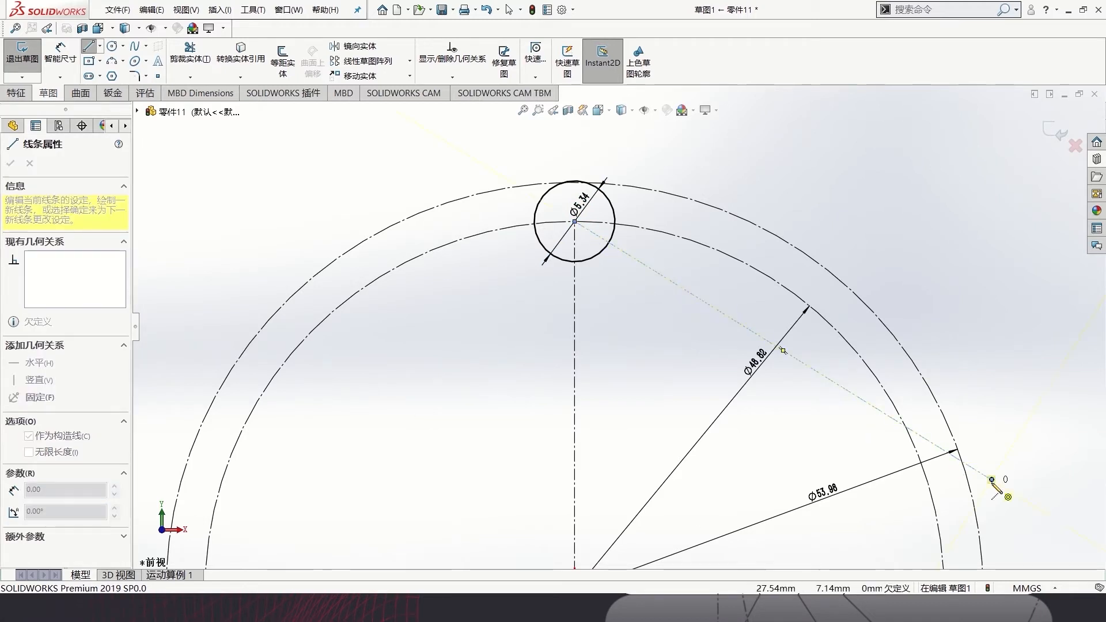
key("Escape")
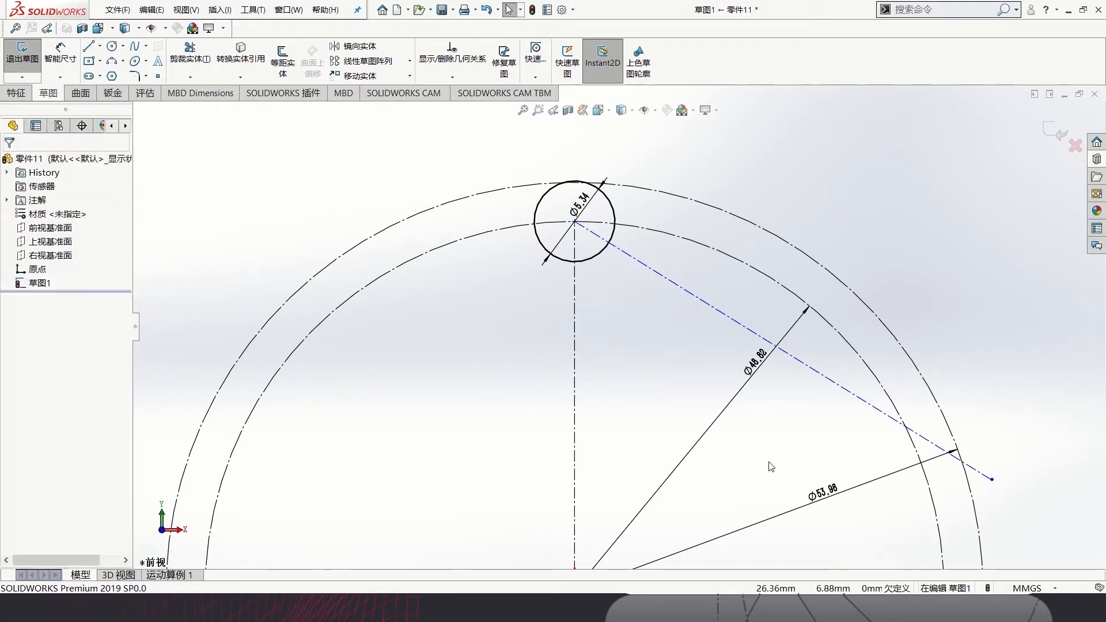
Look up the groove angle α in the Excel sheet and dimension the angle between the vertical and slanted centerlines in SOLIDWORKS as 124.375/2
left_click(575, 386, "ctrl")
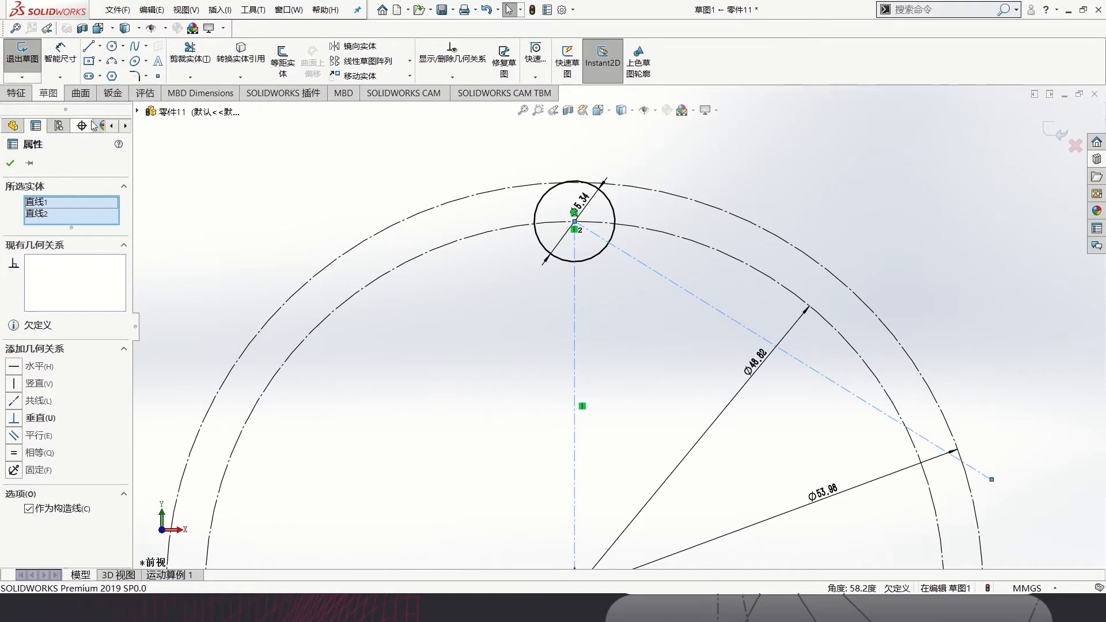
left_click(217, 224)
left_click(60, 56)
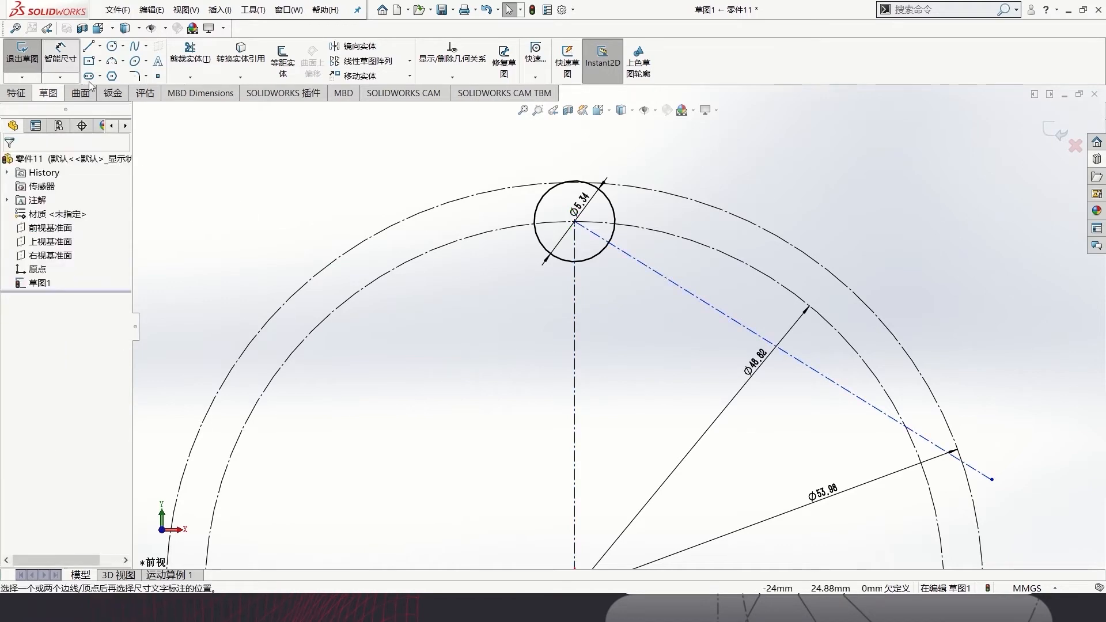
left_click(727, 324)
left_click(576, 406)
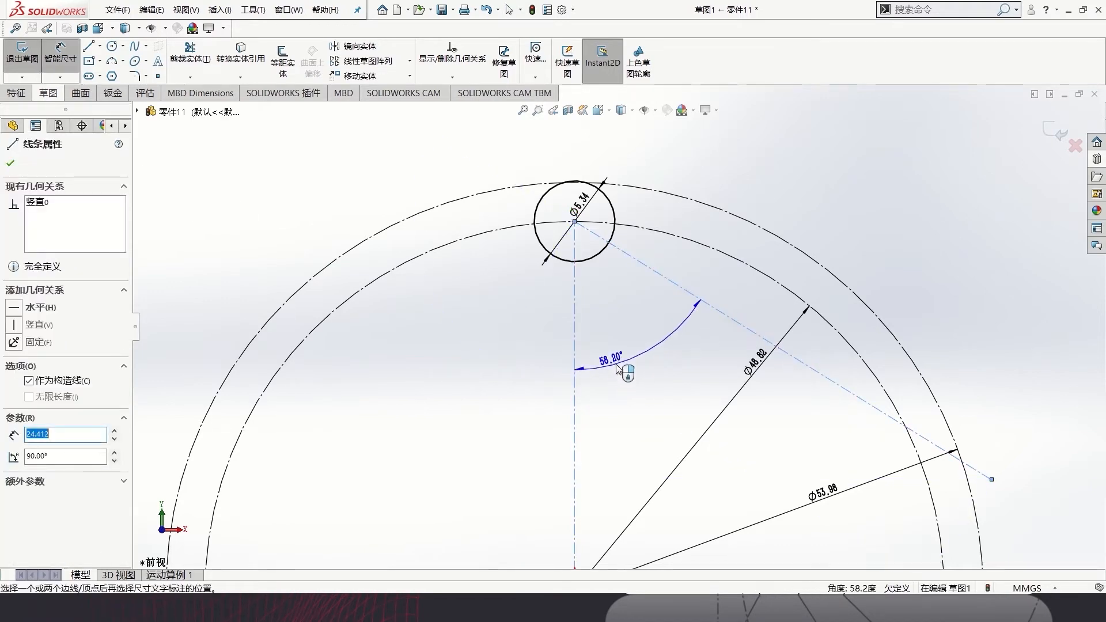
key("alt+Tab")
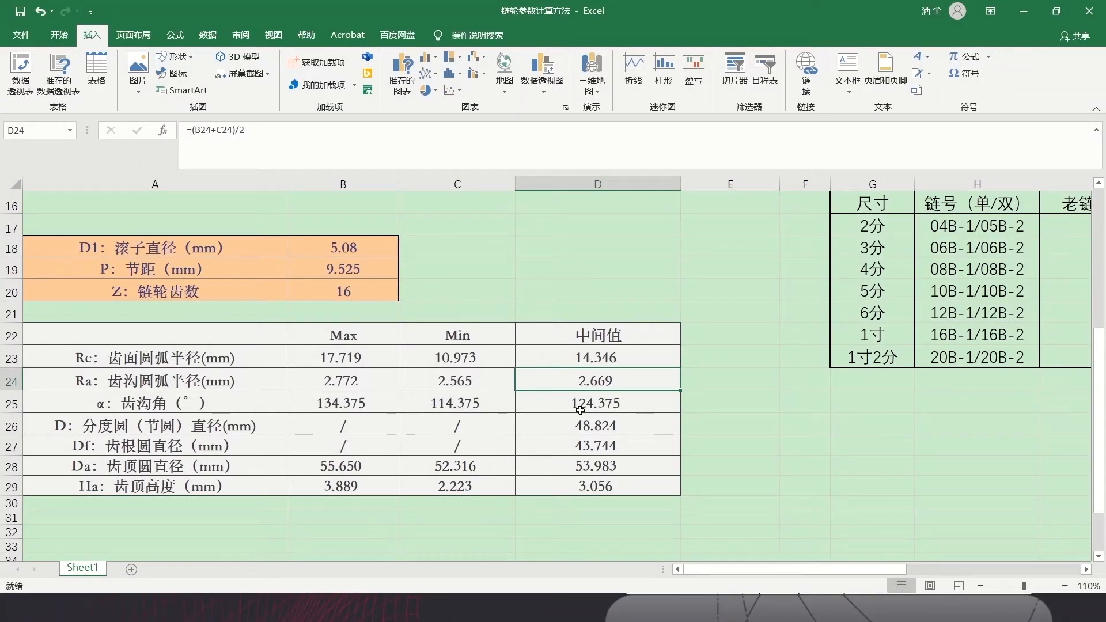
key("alt+Tab")
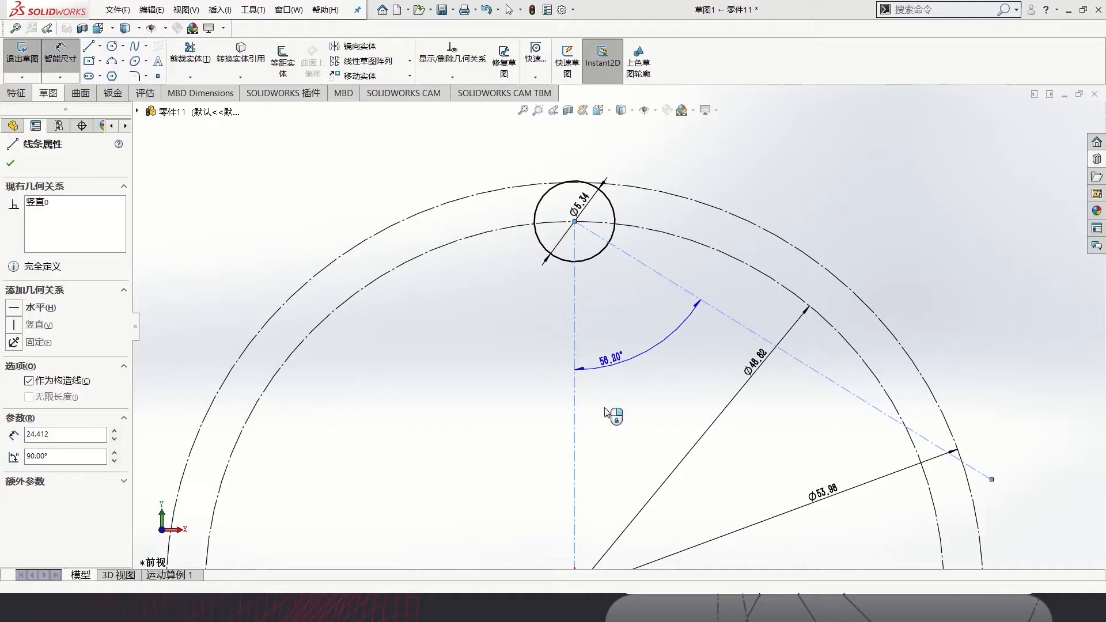
left_click(655, 318)
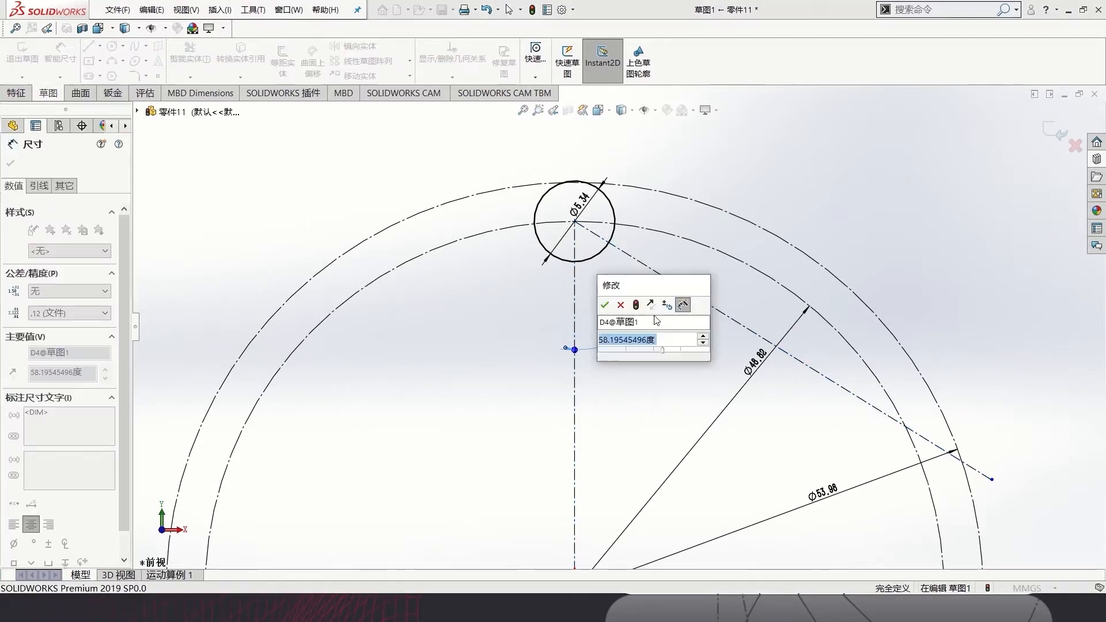
type("124.37")
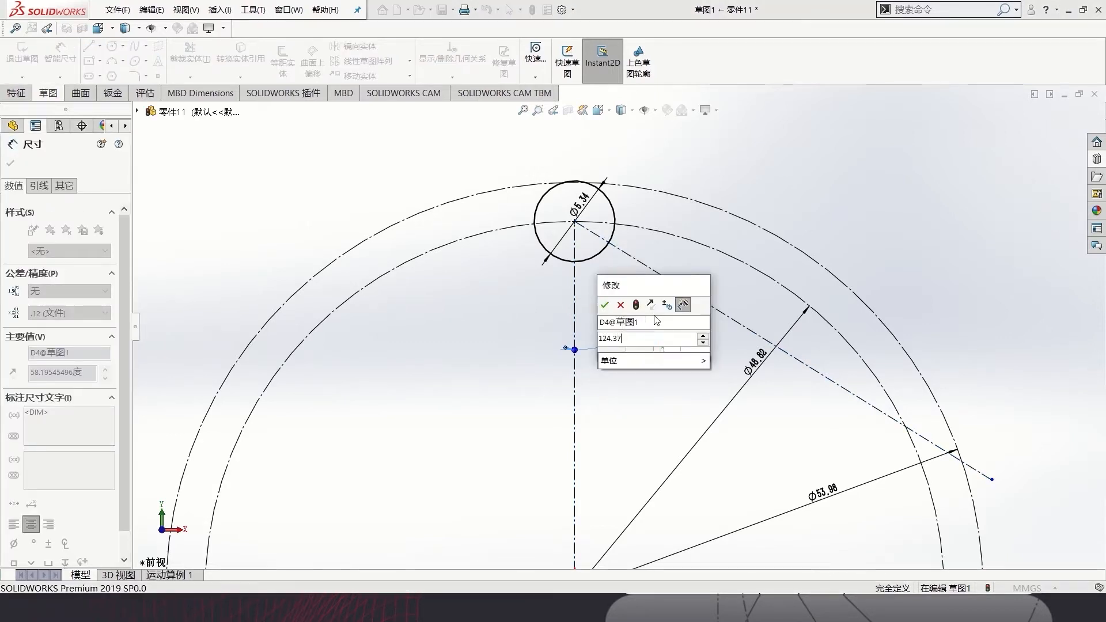
type("5")
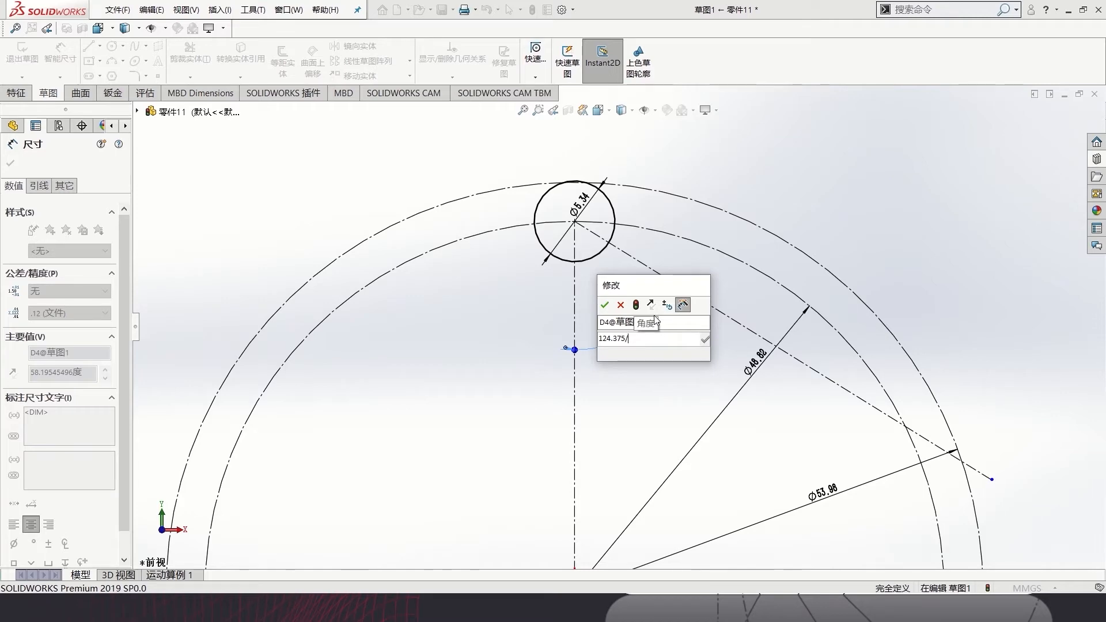
type("/2")
key("Return")
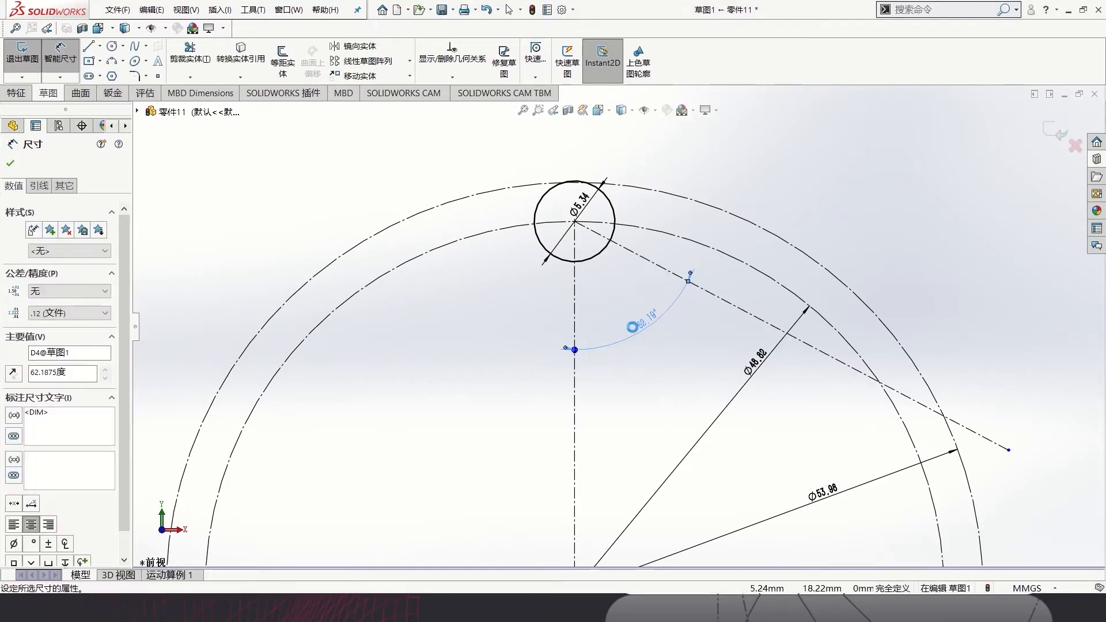
Check the Re row in the Excel sheet, and in SOLIDWORKS sketch an about 11 mm radius circle centred on the slanted centerline, tangent to the small circle
scroll(834, 324, "down", 2)
scroll(710, 370, "up", 2)
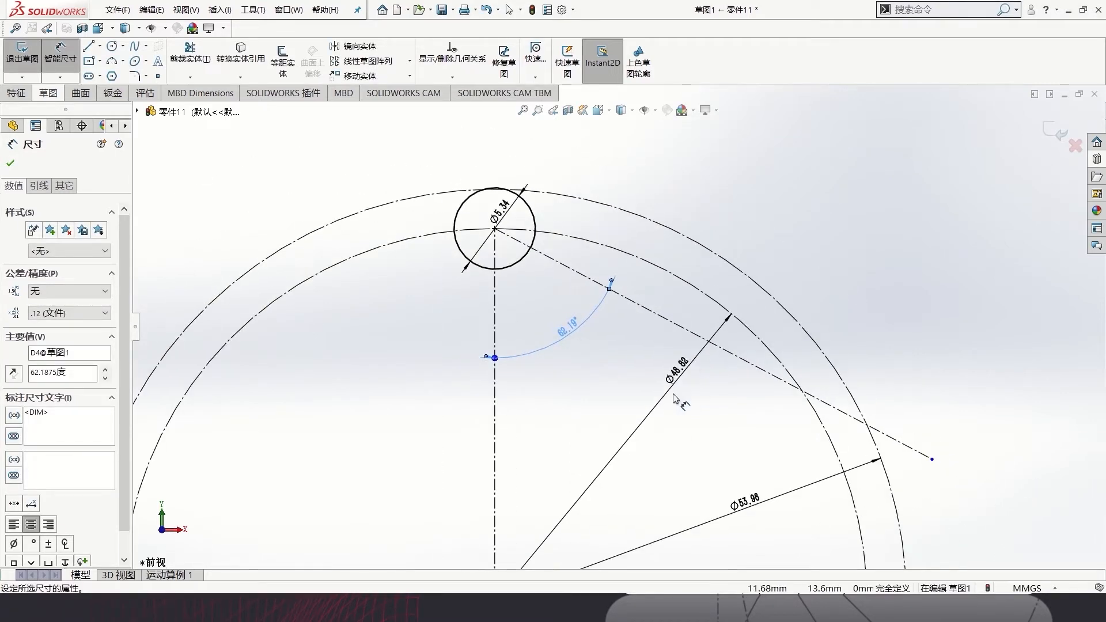
key("alt+Tab")
left_click(190, 357)
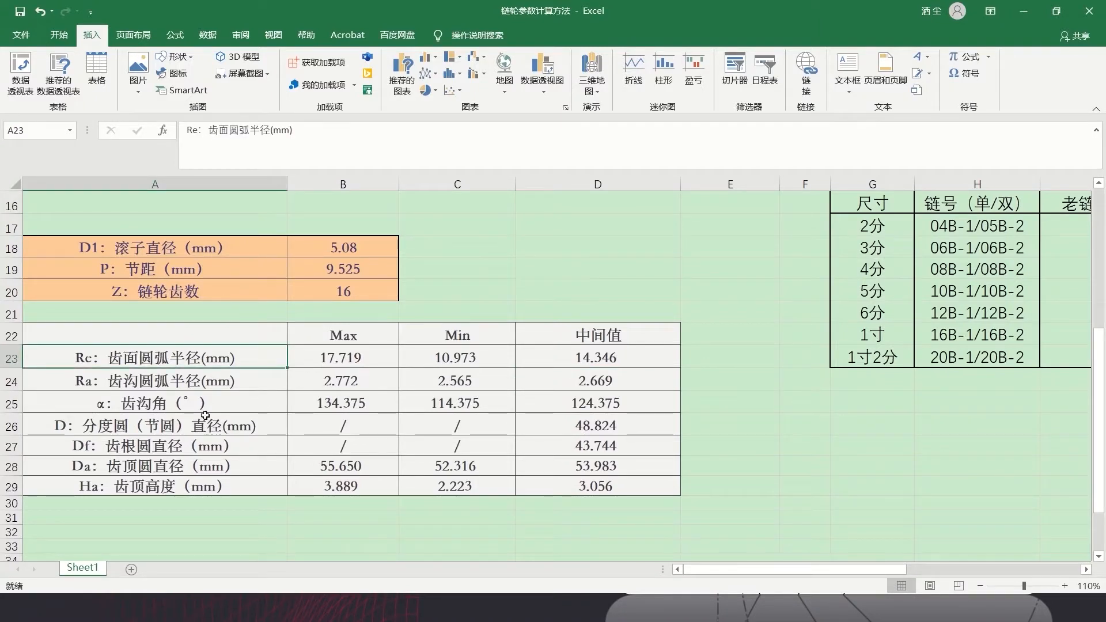
key("alt+Tab")
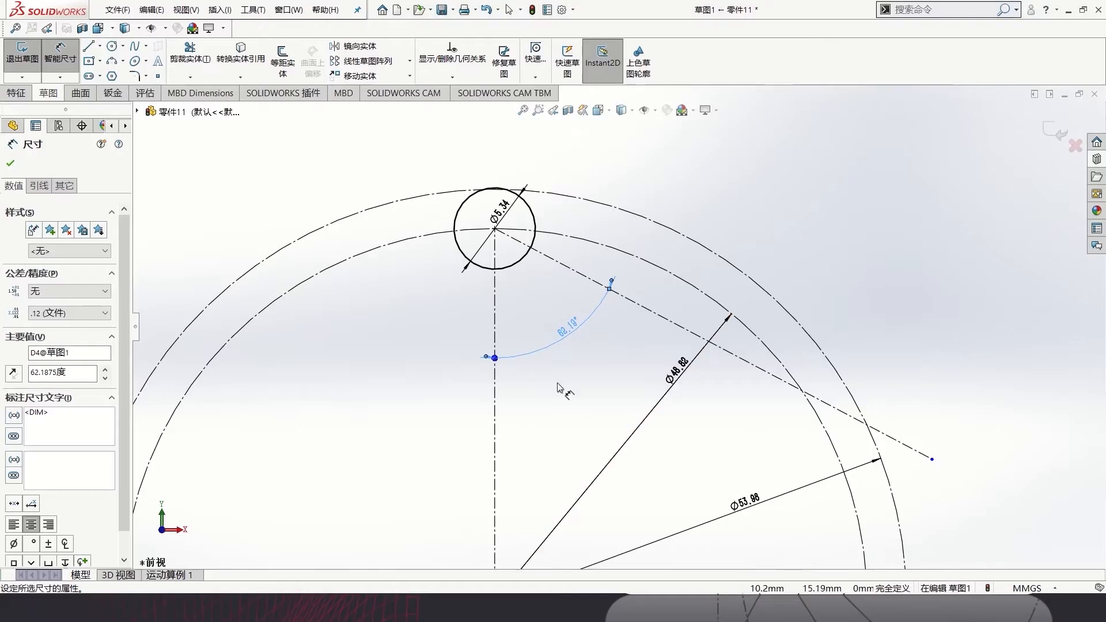
left_click(113, 46)
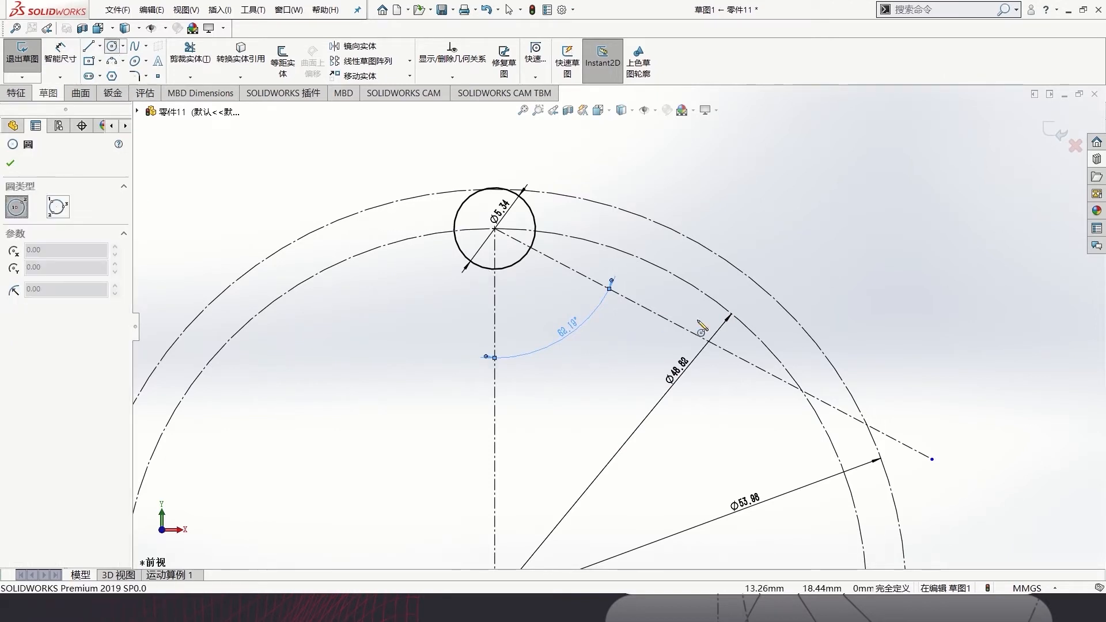
left_click(680, 326)
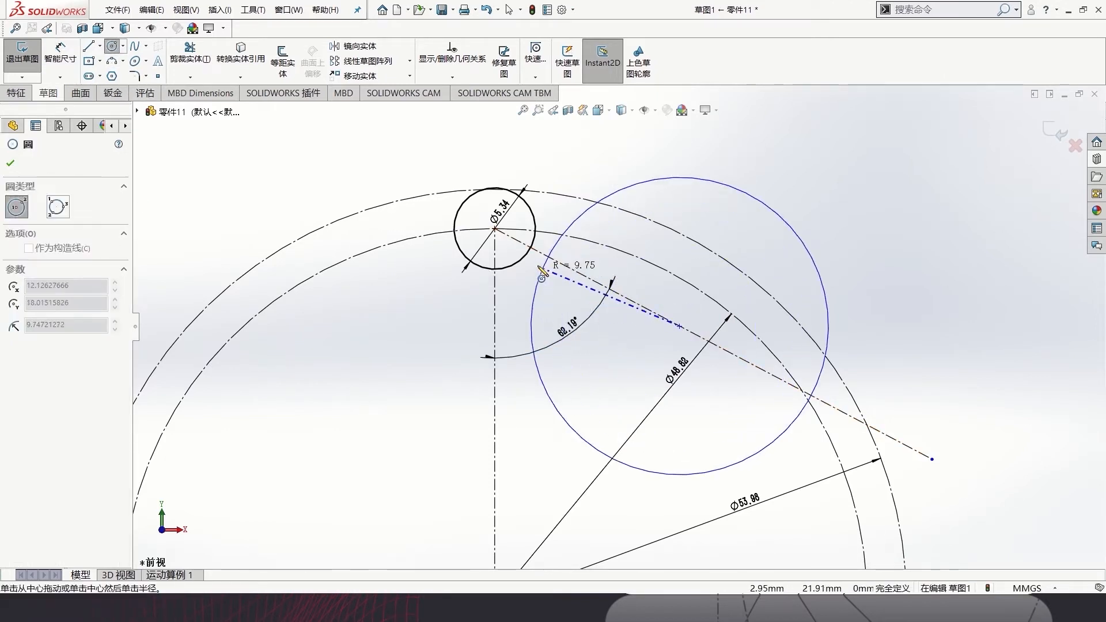
left_click(529, 254)
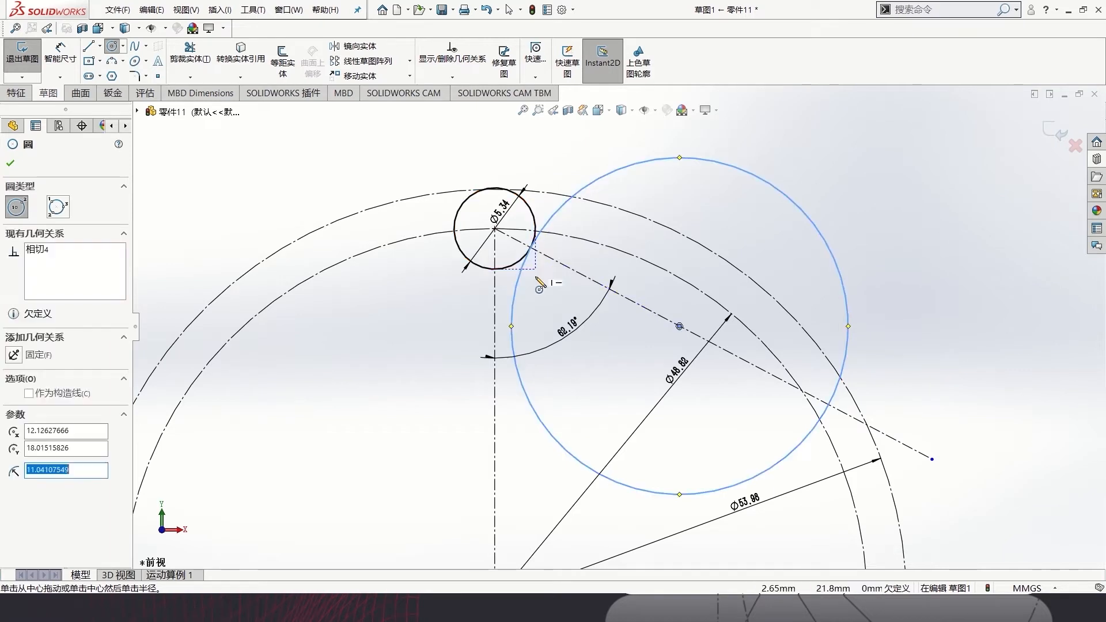
key("Escape")
key("Escape")
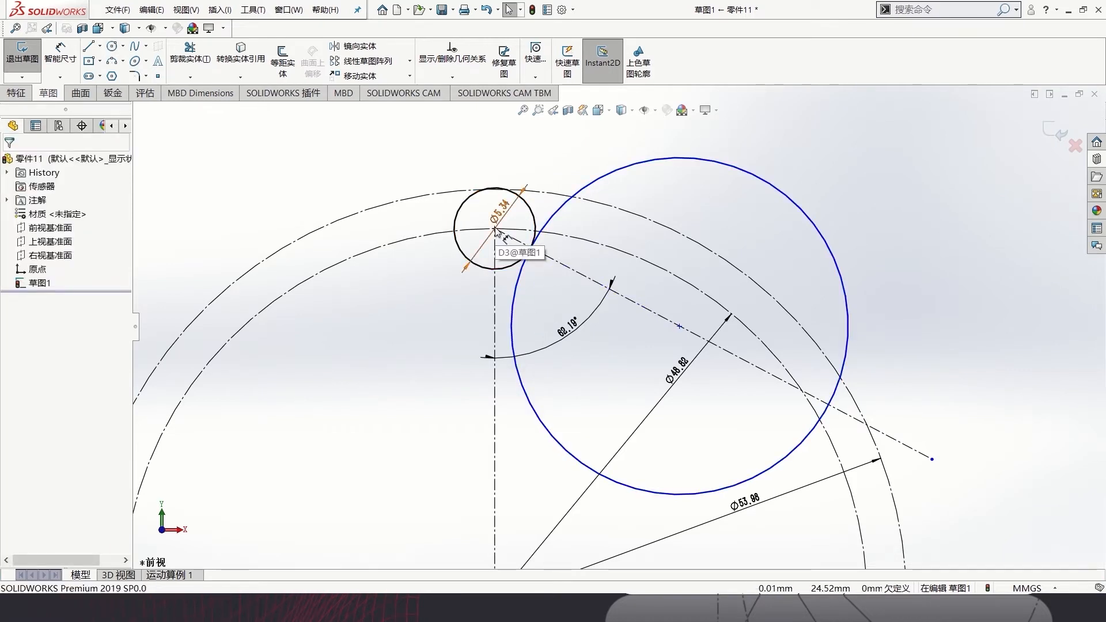
Look up the tooth-flank arc radius Re in Excel and dimension the centre distance between the small and large circles in SOLIDWORKS as 14.346+2.669
left_click(60, 53)
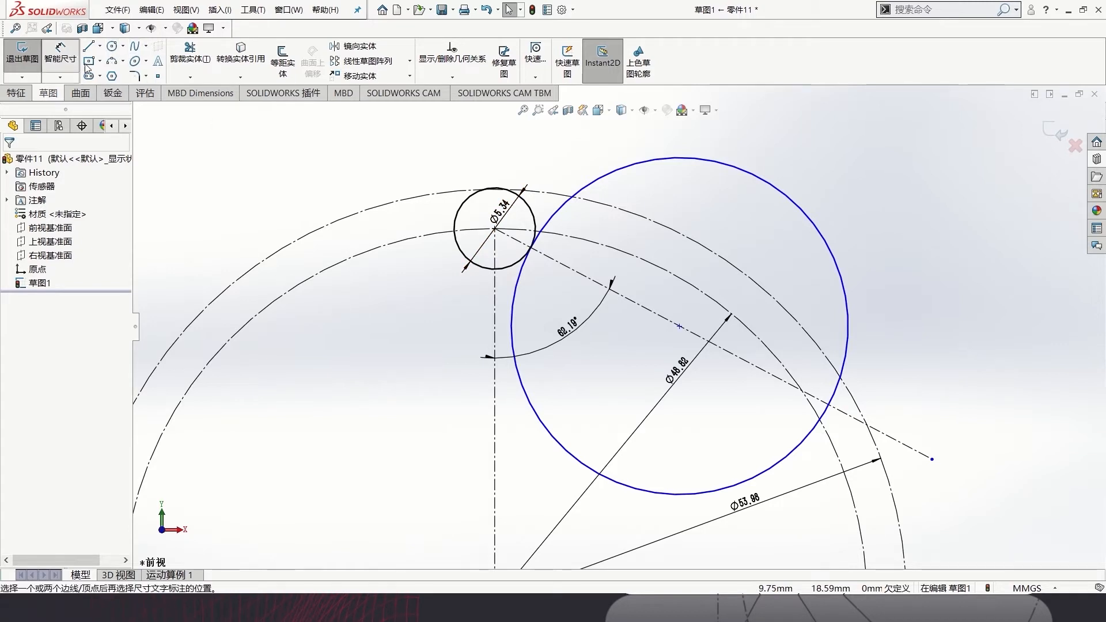
left_click(680, 327)
left_click(495, 229)
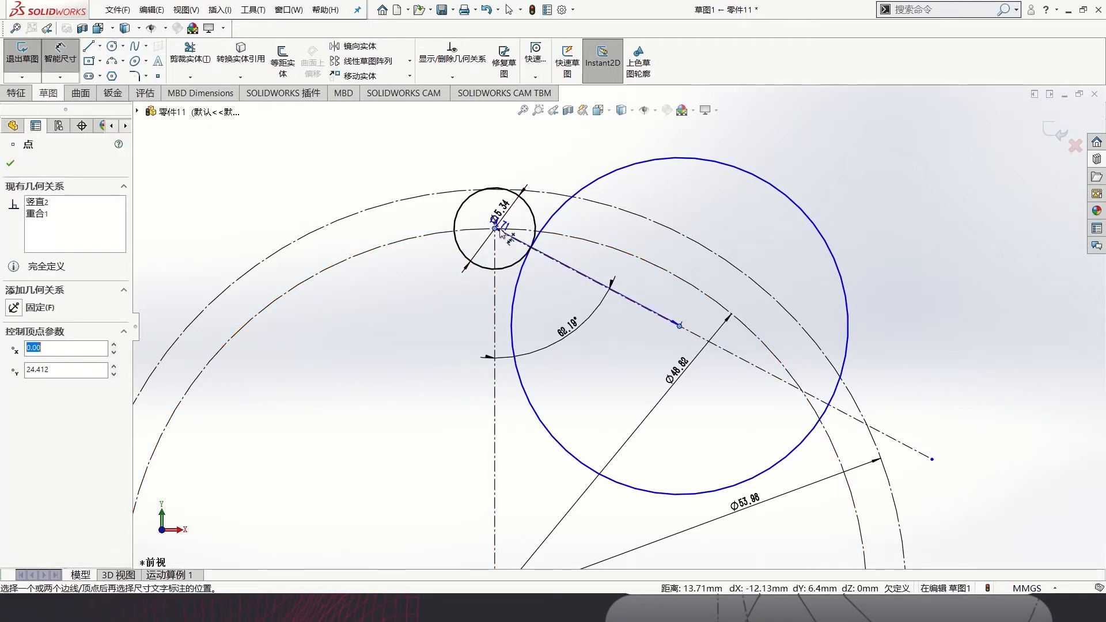
left_click(565, 251)
key("alt+Tab")
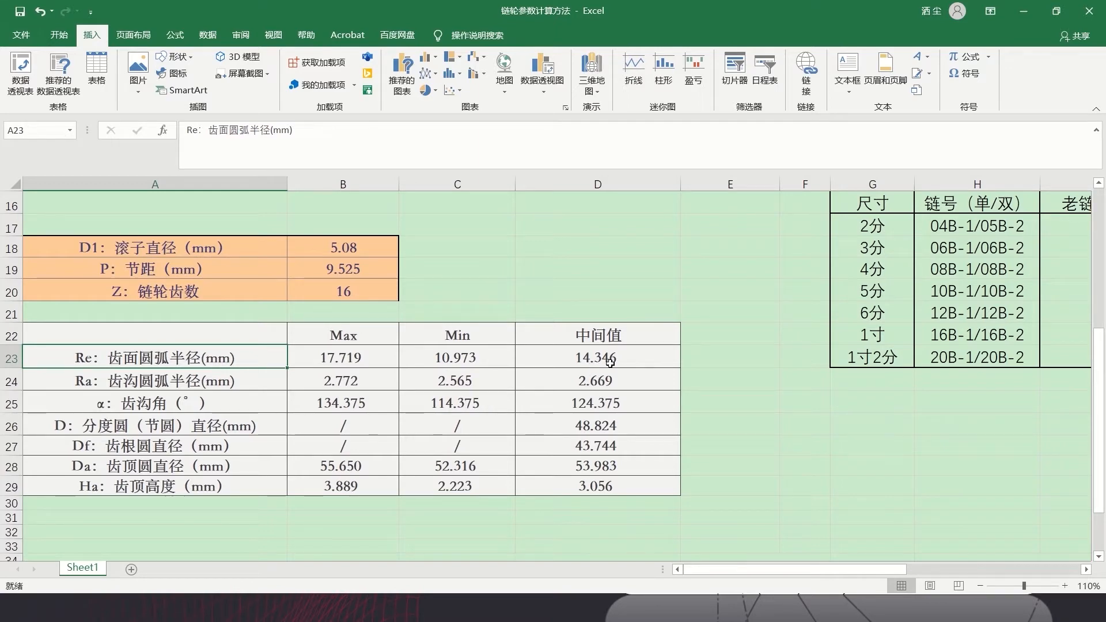
key("alt+Tab")
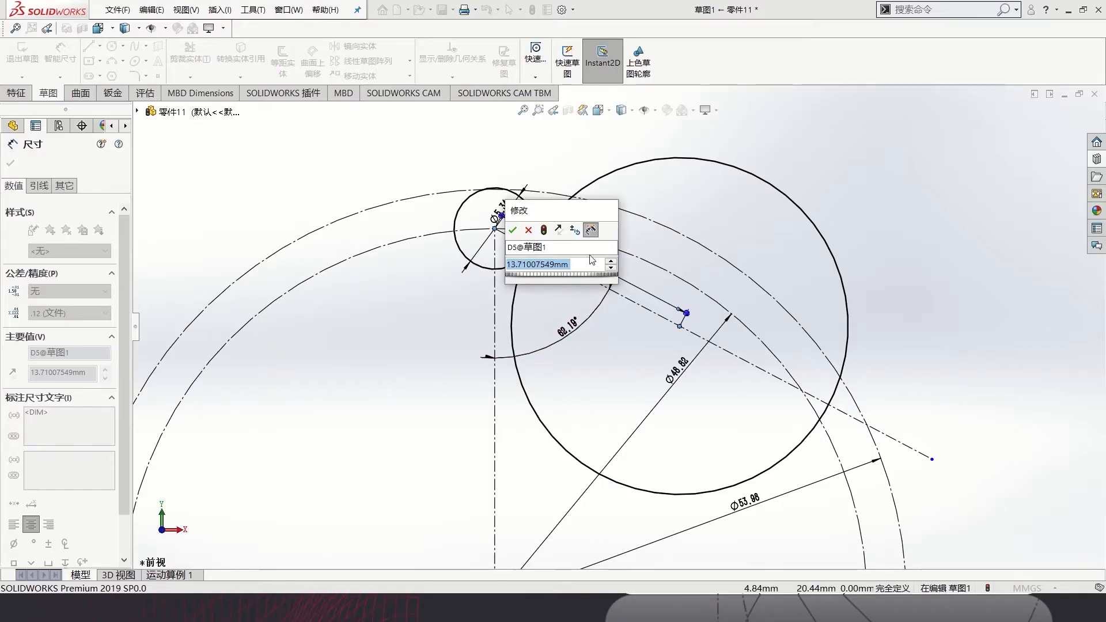
type("14.346")
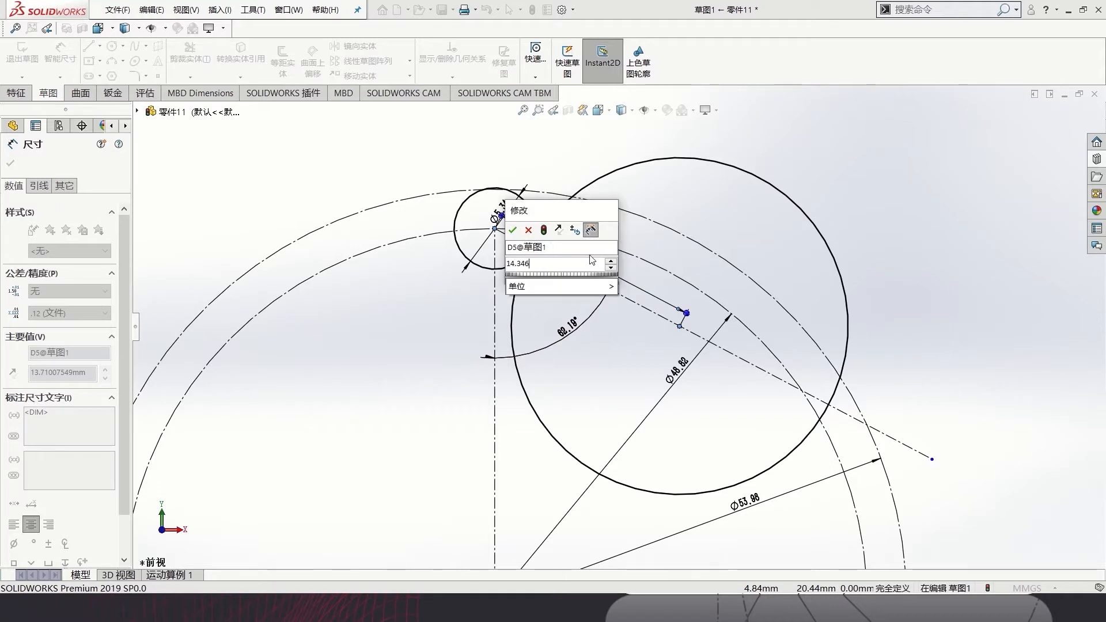
type("+")
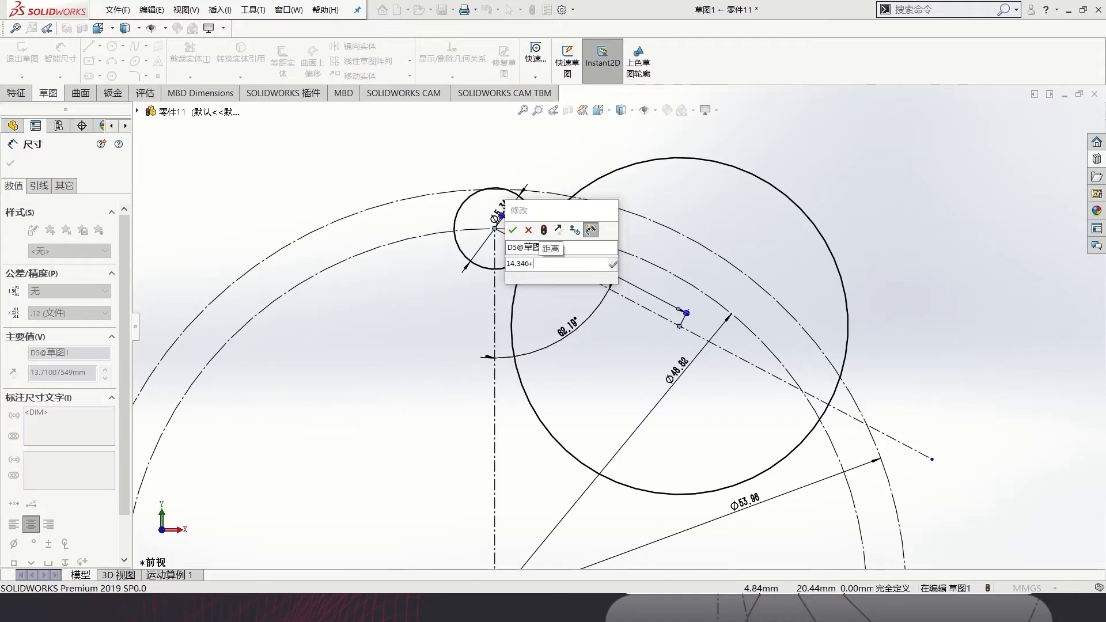
type("2.67")
key("Return")
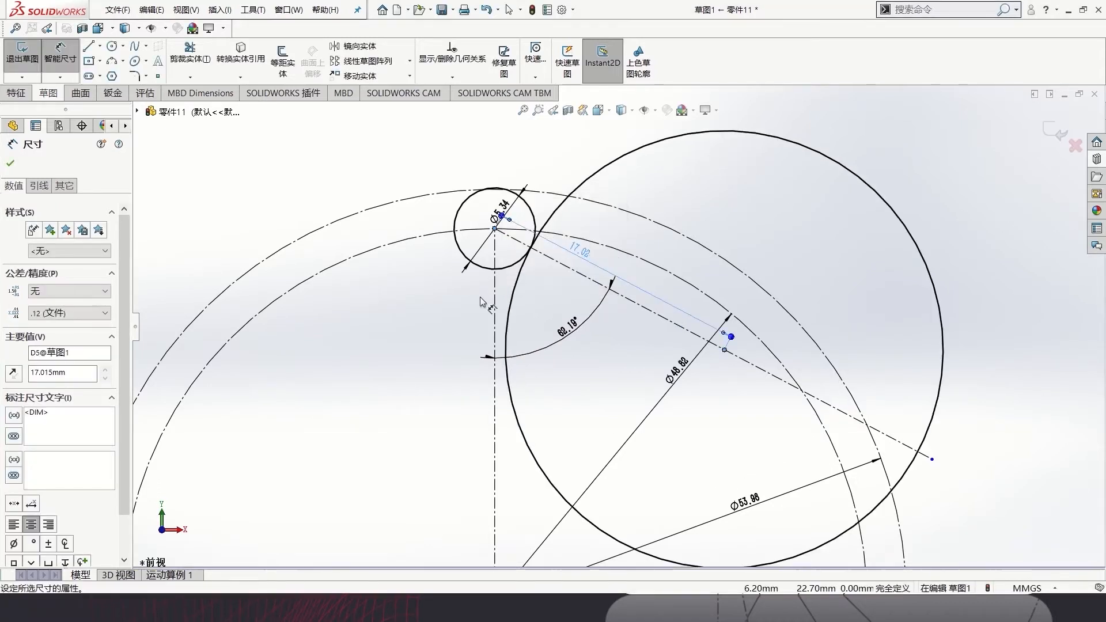
left_click(479, 296)
Trim the small circle down to the arc from its lowest point to the tangent point, keeping trimmed entities as construction geometry
scroll(640, 306, "down", 2)
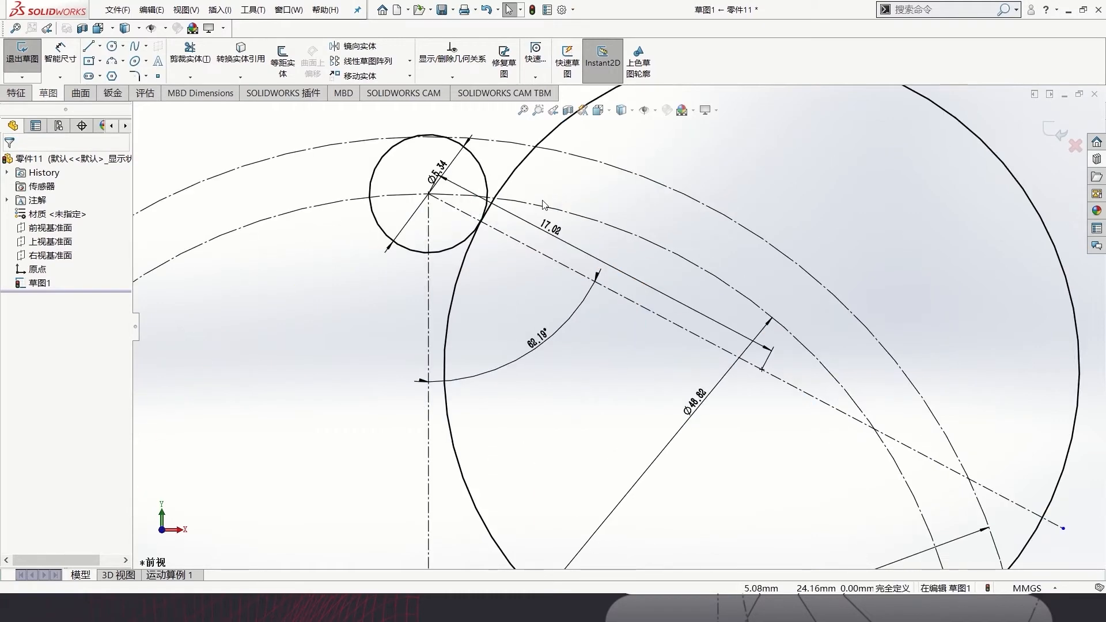
scroll(544, 205, "down", 2)
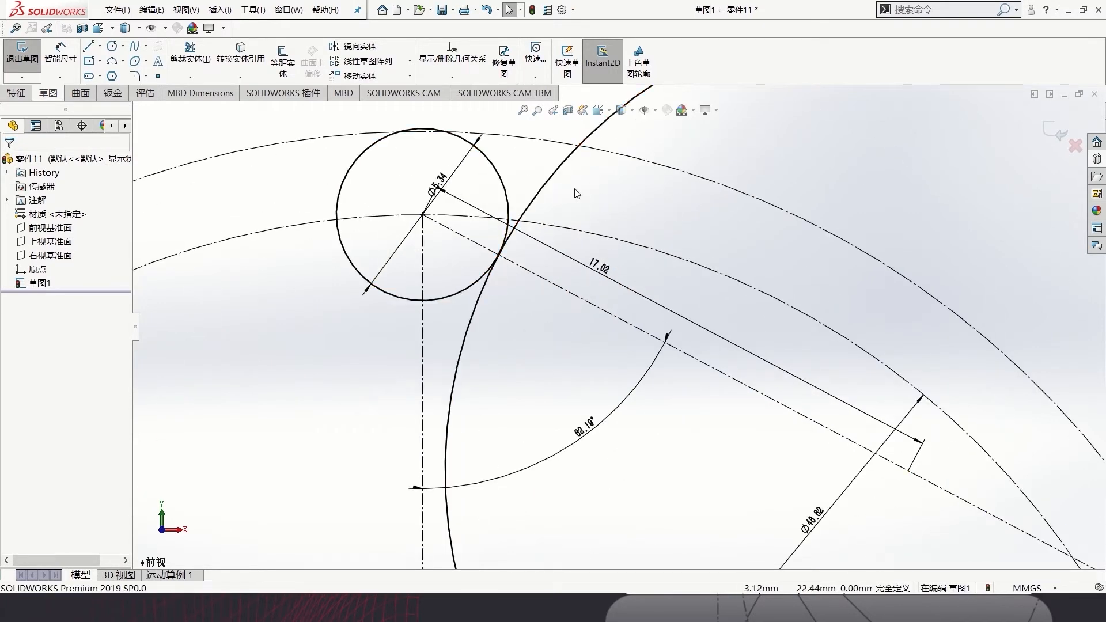
scroll(619, 329, "up", 4)
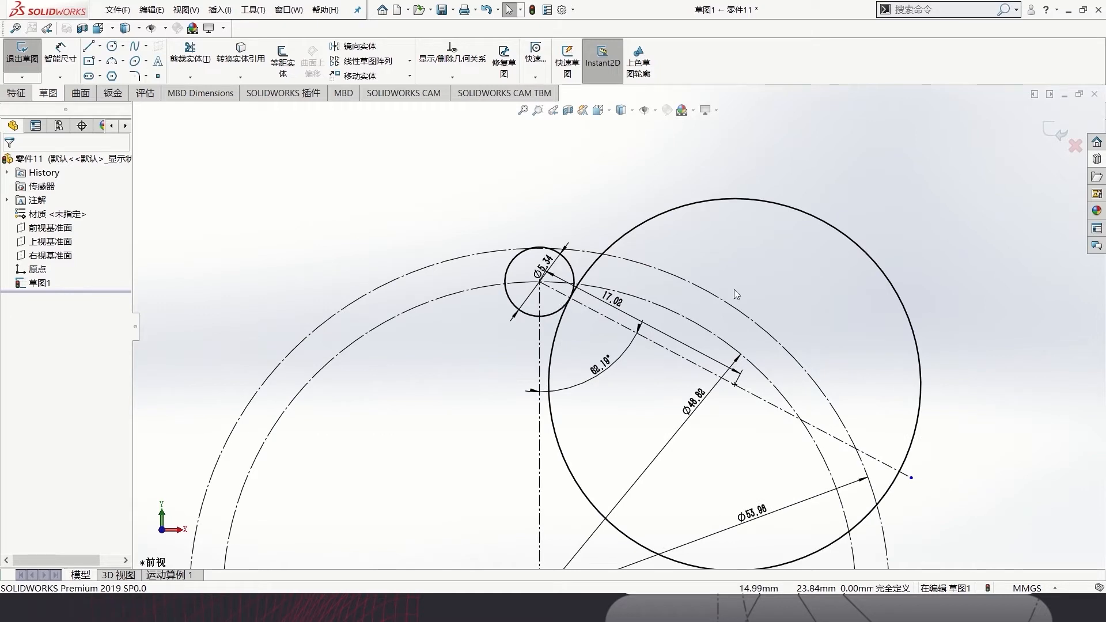
left_click(196, 60)
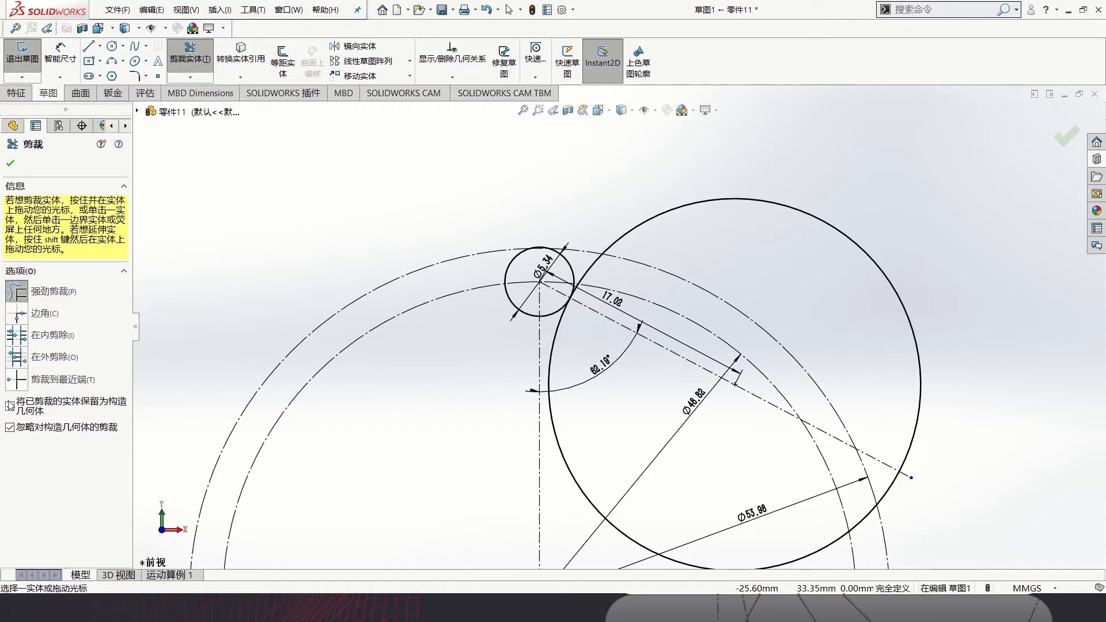
left_click(29, 403)
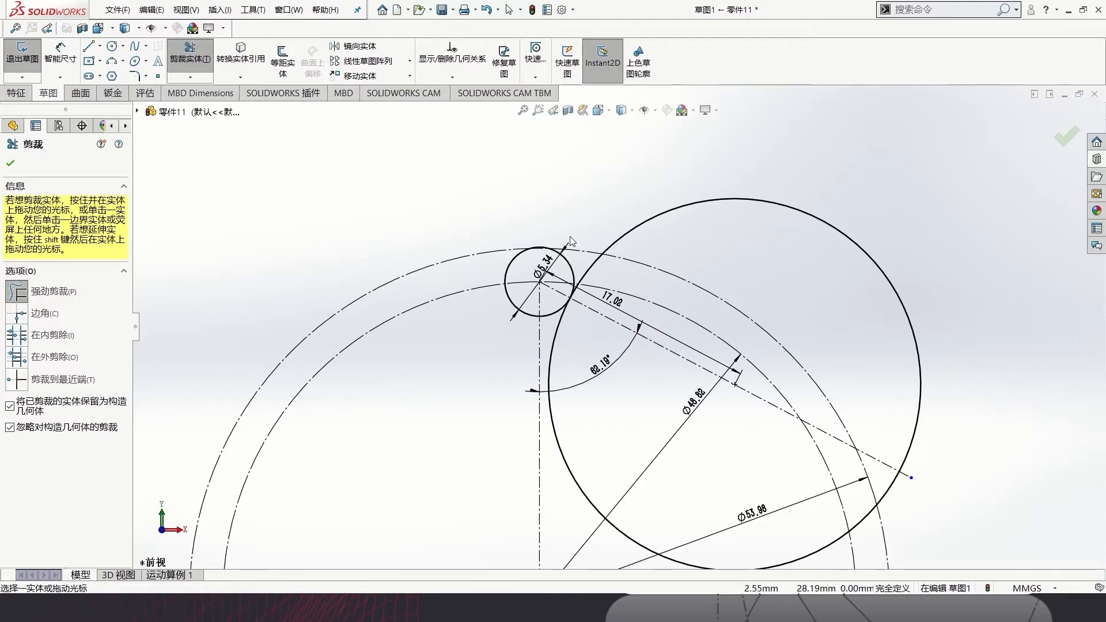
scroll(567, 238, "down", 2)
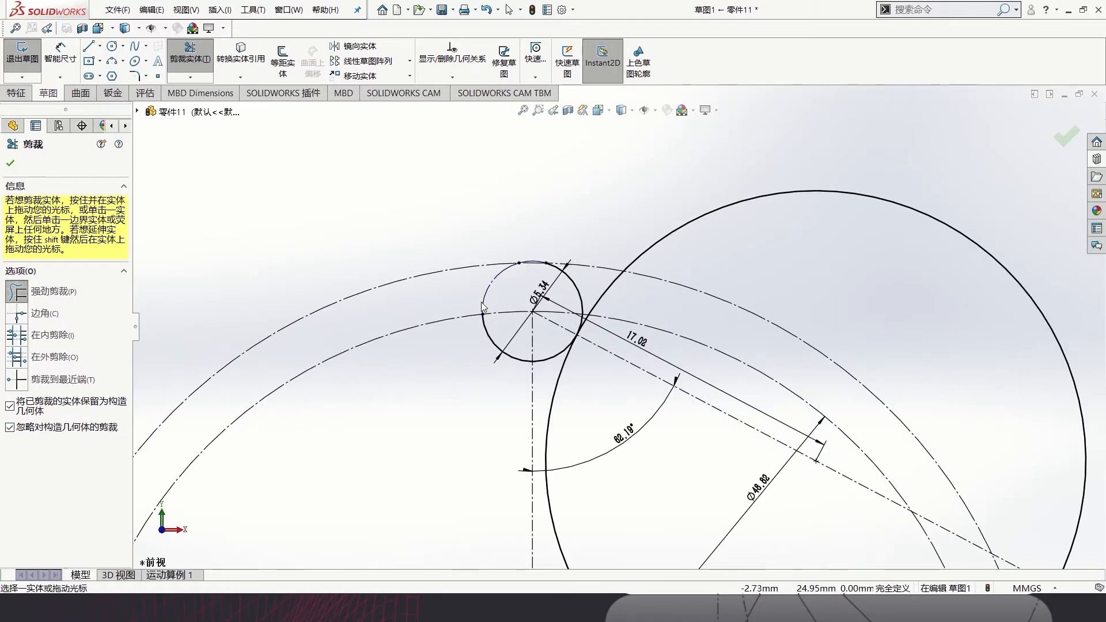
scroll(482, 306, "down", 2)
left_click_drag(502, 369, 487, 447)
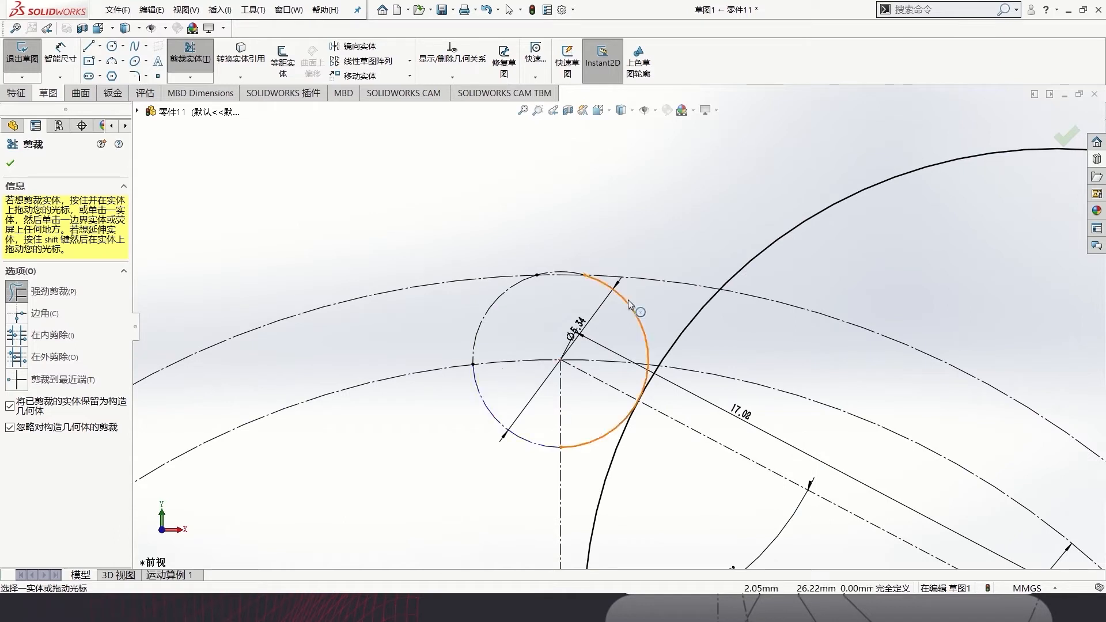
mouse_move(613, 331)
left_mouse_down()
mouse_move(636, 289)
mouse_move(685, 301)
left_mouse_up()
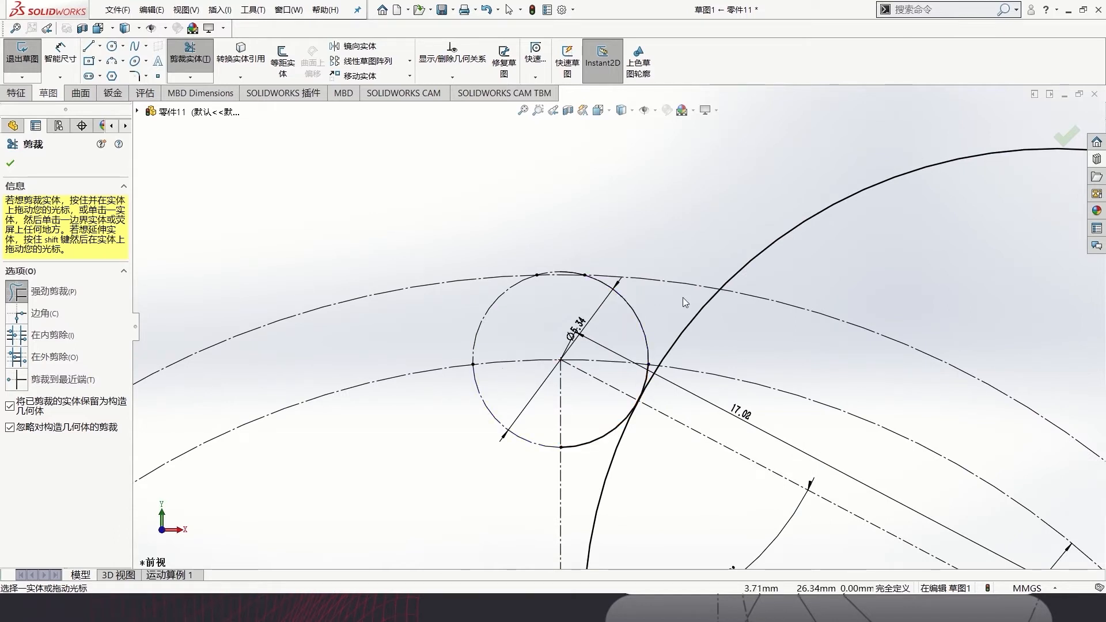
scroll(635, 381, "down", 2)
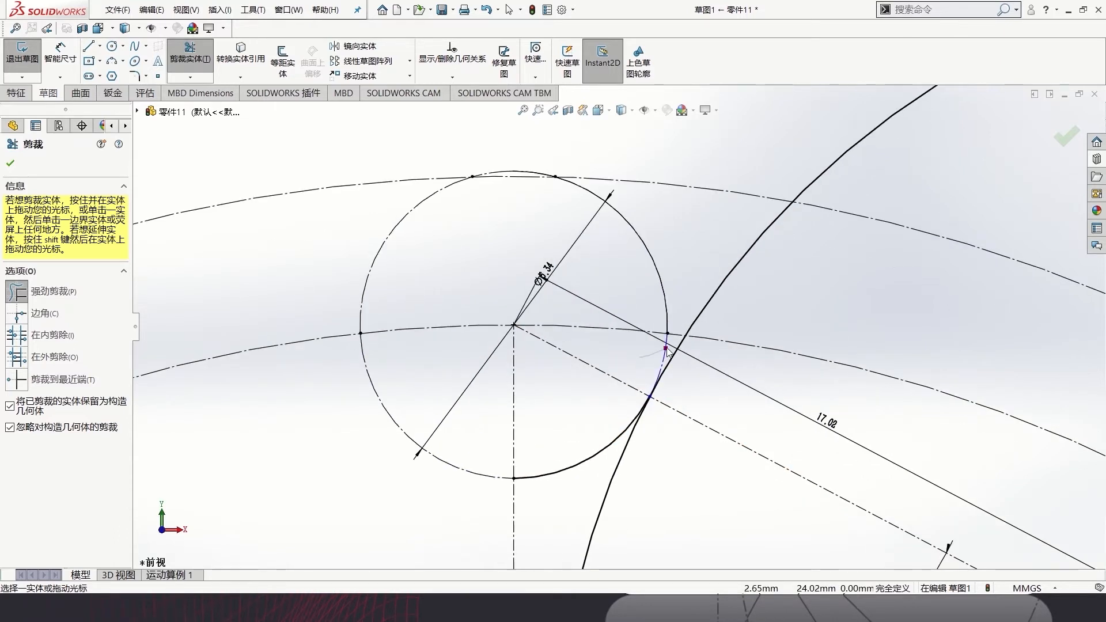
Trim the large circle to the short flank arc between the tangent point and the outer construction circle, keeping the rest as construction geometry
scroll(620, 327, "up", 1)
scroll(819, 213, "up", 5)
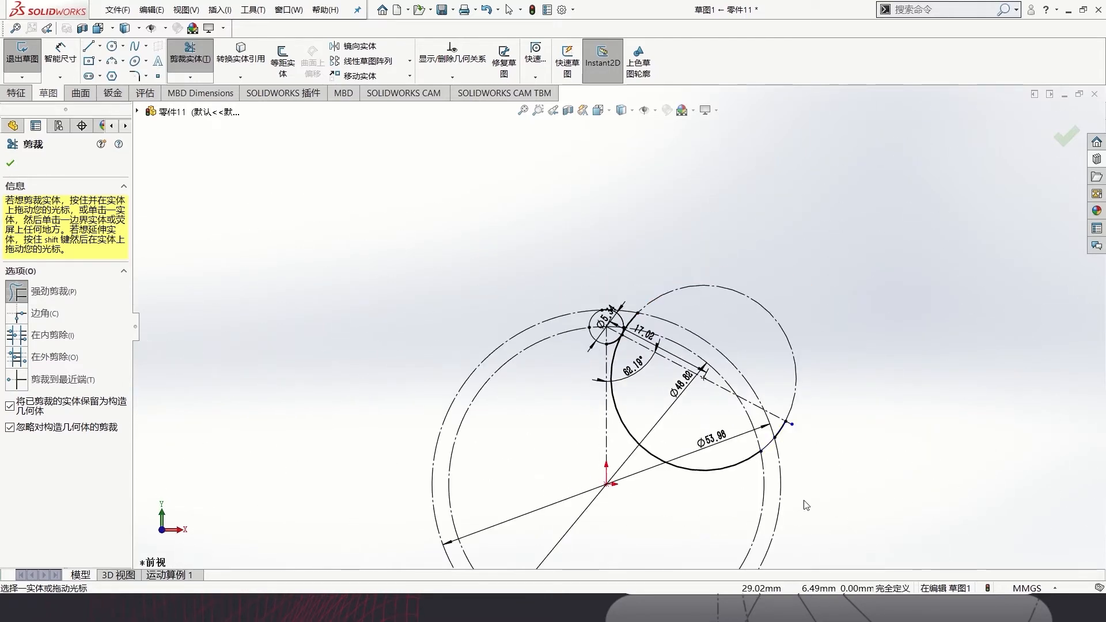
mouse_move(775, 427)
left_mouse_down()
mouse_move(565, 418)
mouse_move(631, 399)
left_mouse_up()
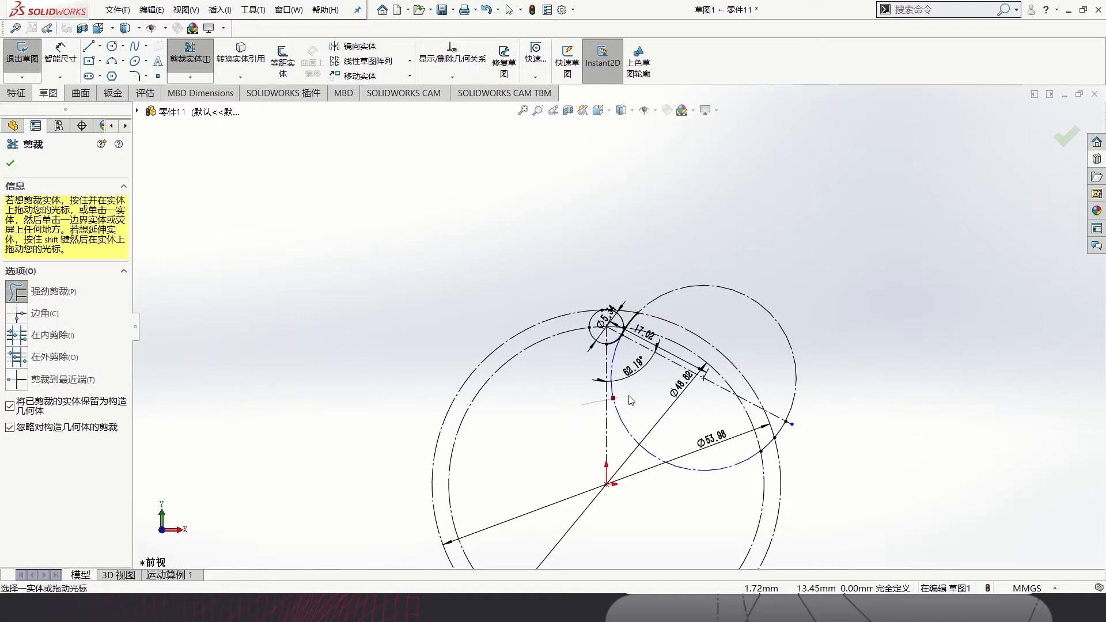
scroll(651, 365, "down", 5)
key("Escape")
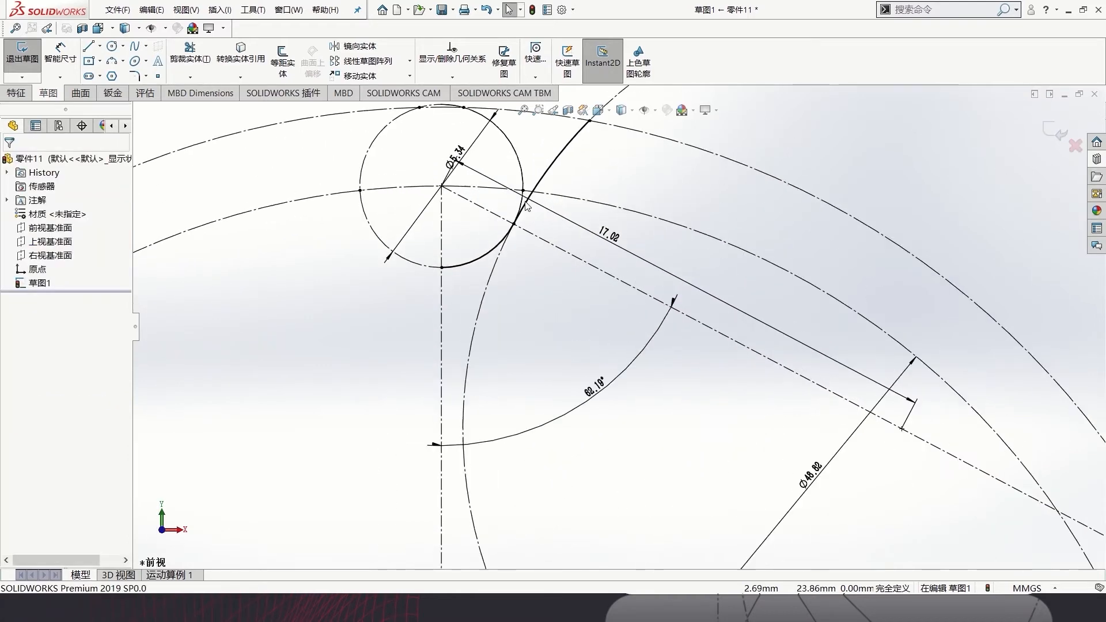
left_click(552, 165)
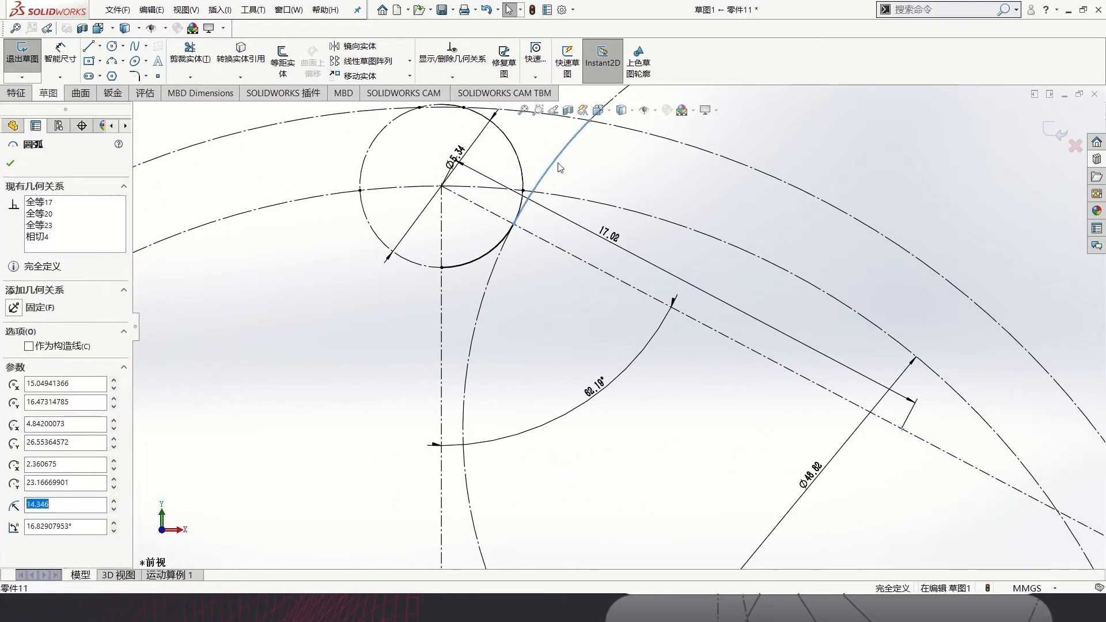
left_click(481, 254, "ctrl")
scroll(527, 313, "up", 2)
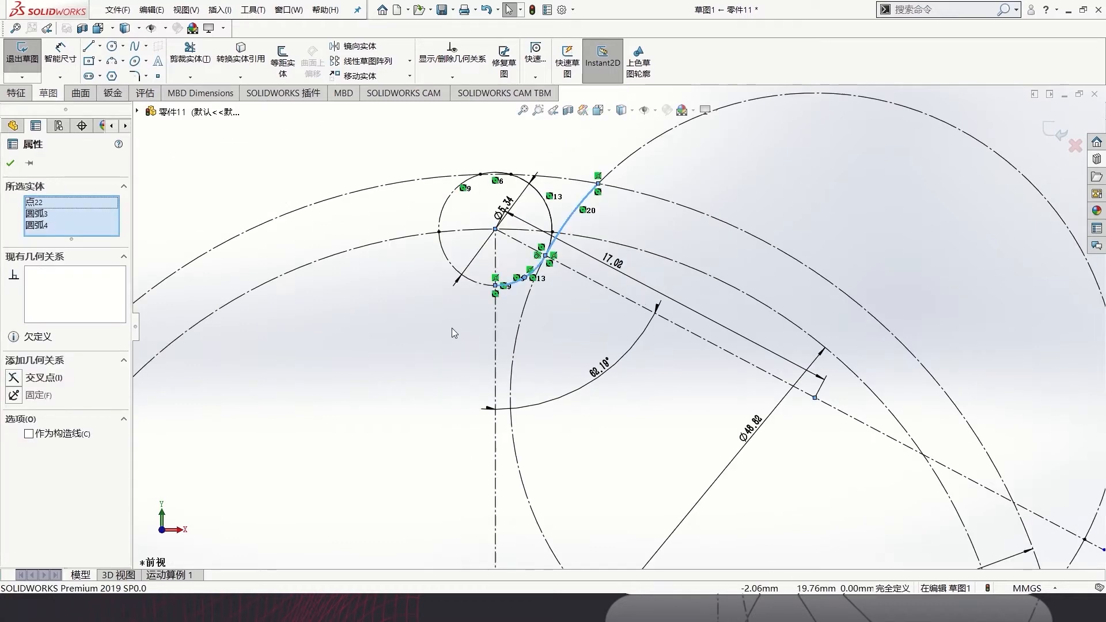
left_click(453, 330)
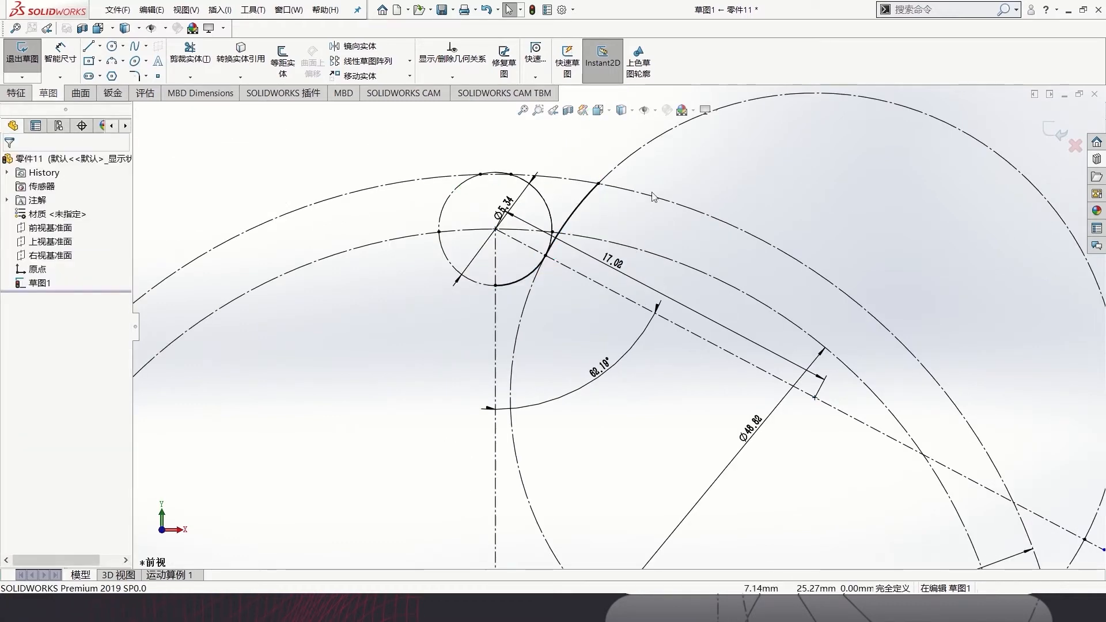
Sketch a centerline from the origin to the outer construction circle, leaning about 14° to the right of vertical past the flank arc
scroll(561, 326, "up", 2)
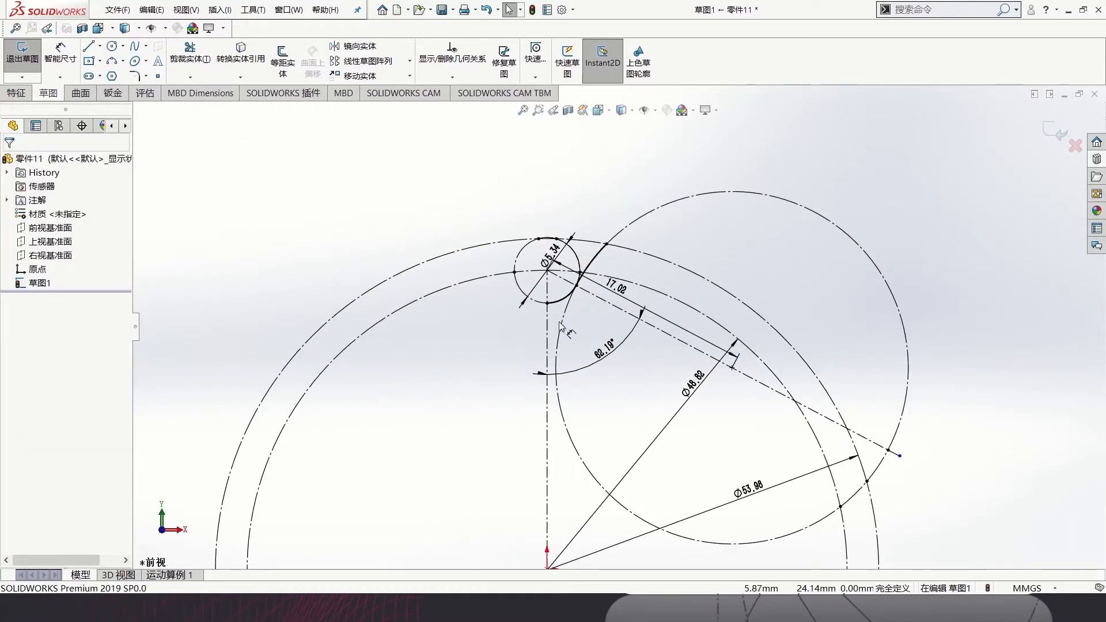
left_click(99, 46)
left_click(121, 75)
scroll(621, 328, "up", 2)
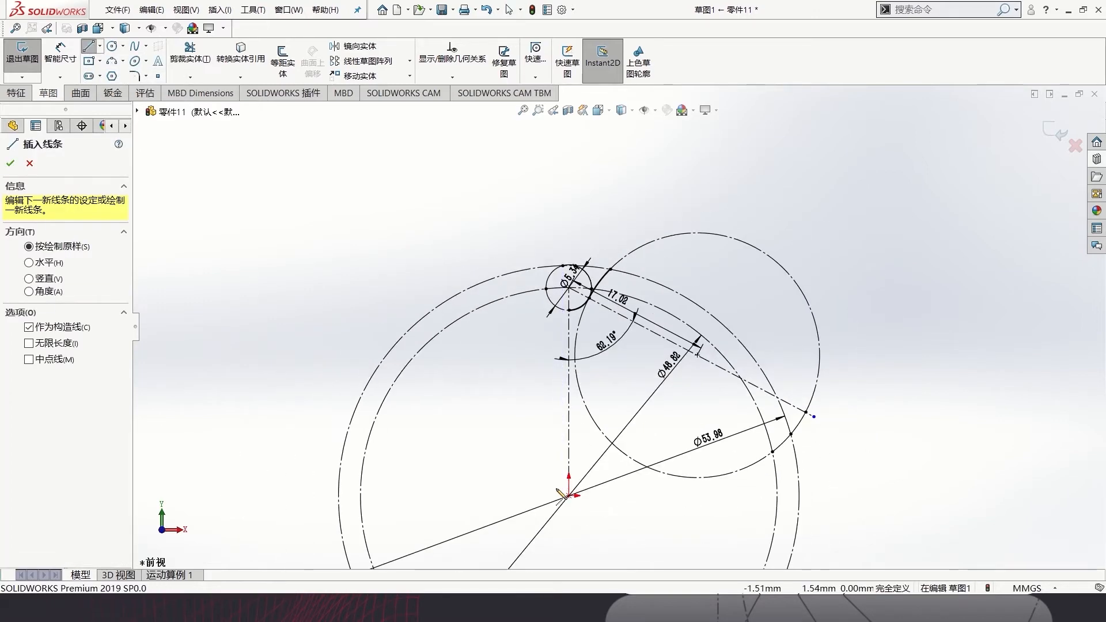
left_click(569, 495)
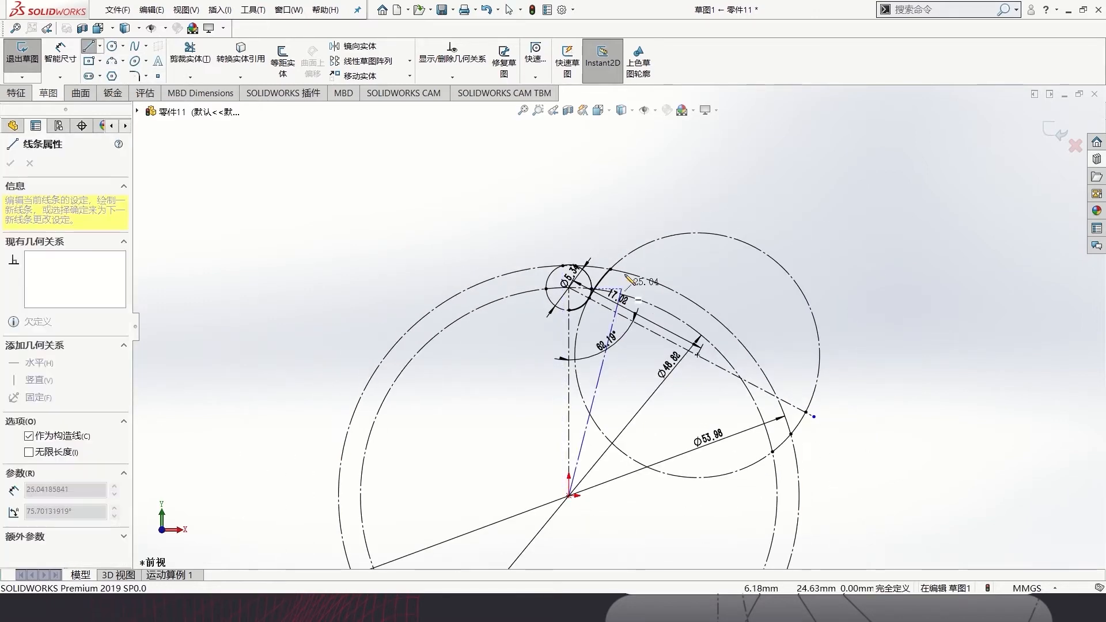
left_click(627, 274)
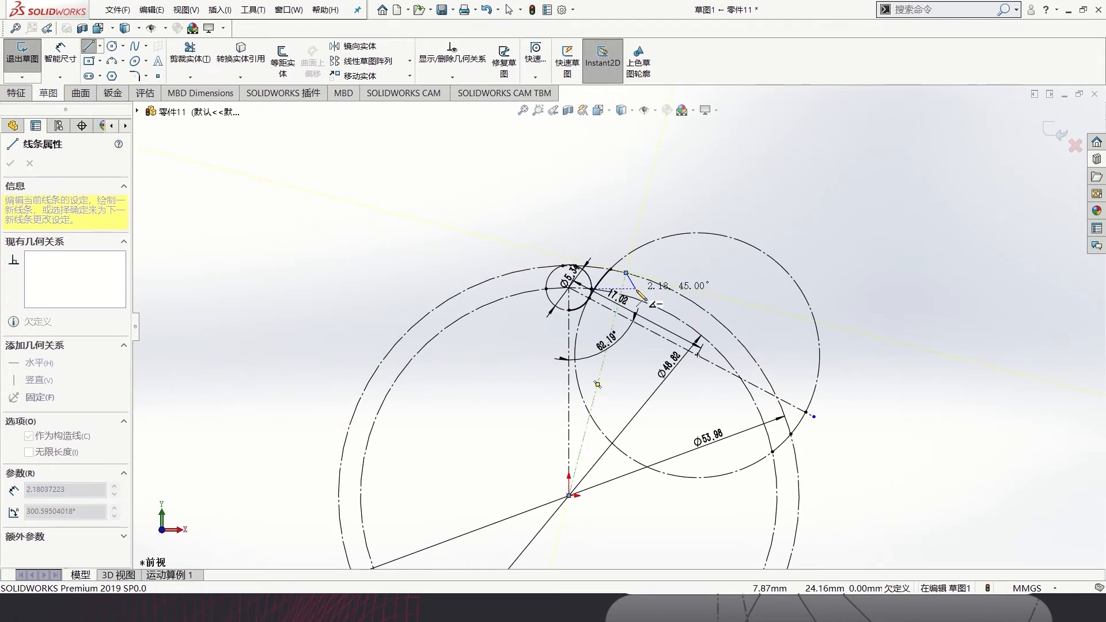
key("Escape")
Dimension the angle between the vertical centerline and the new slanted centerline from the origin as 360/16/2
scroll(605, 243, "down", 1)
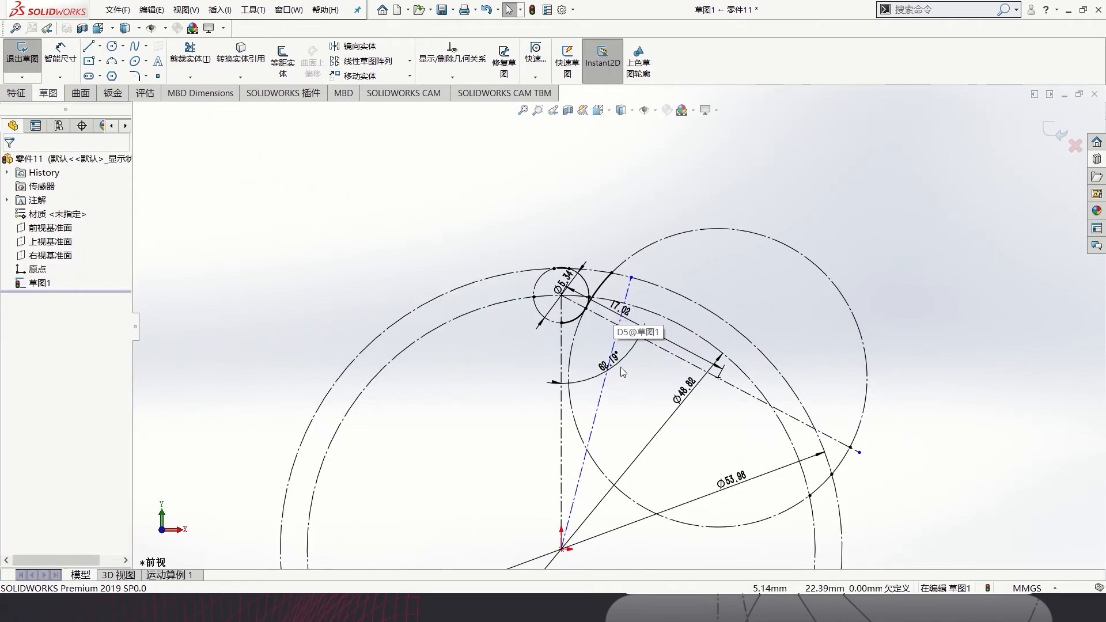
scroll(621, 368, "up", 2)
left_click(61, 58)
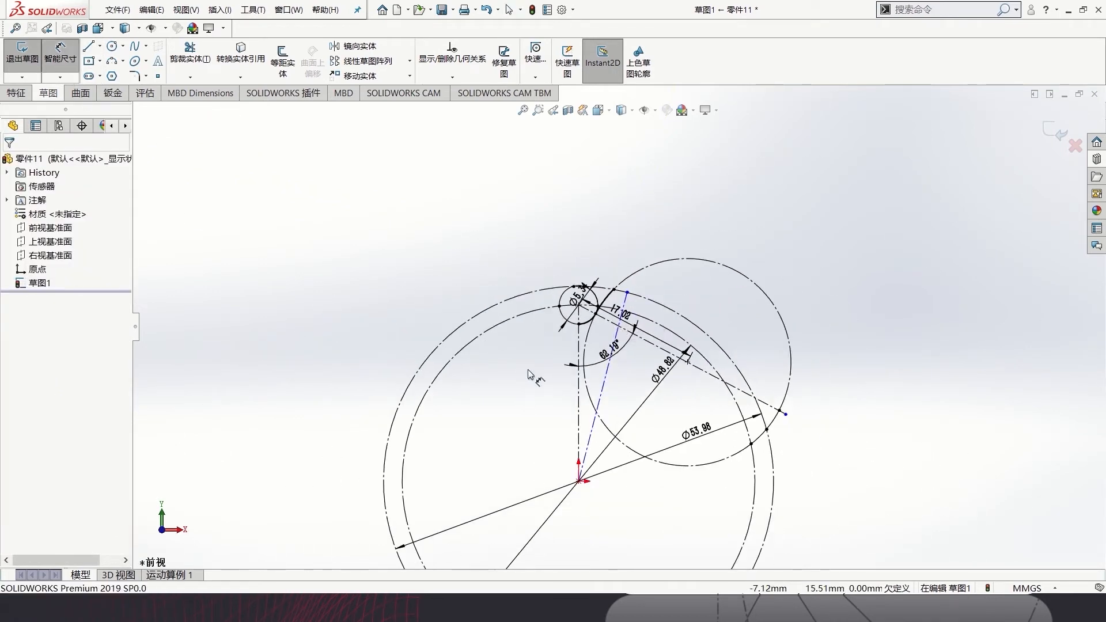
left_click(579, 404)
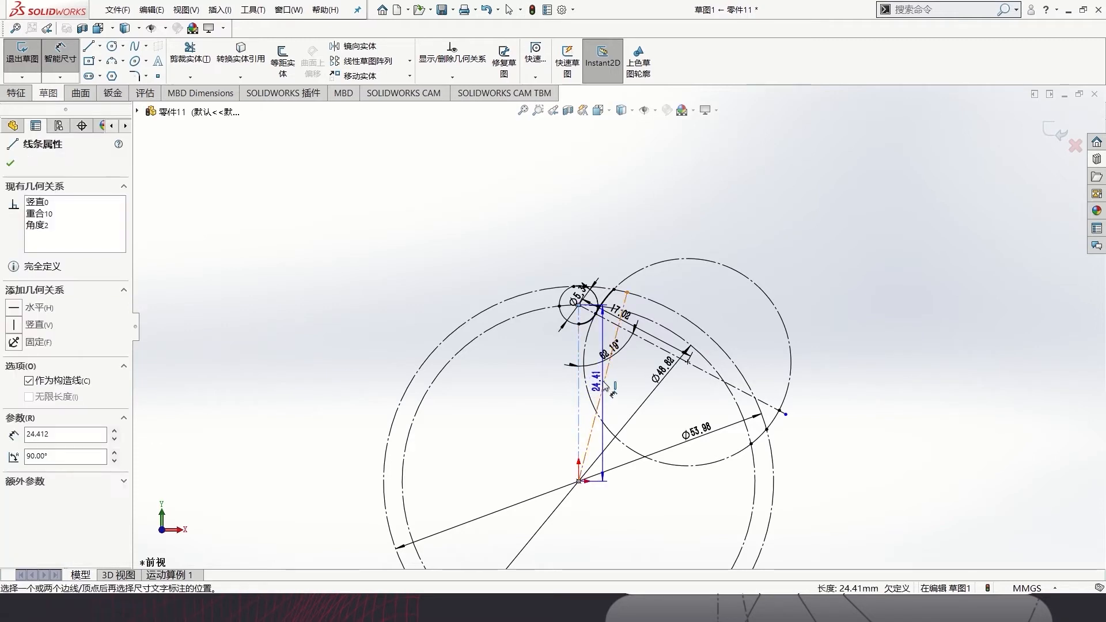
left_click(603, 386)
left_click(594, 392)
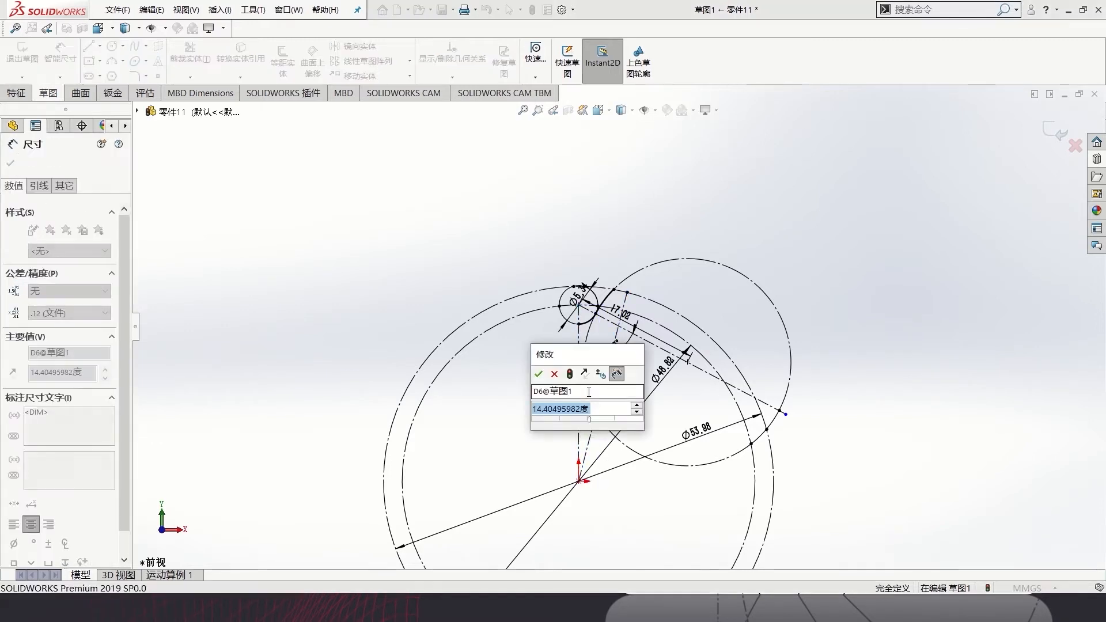
type("360/")
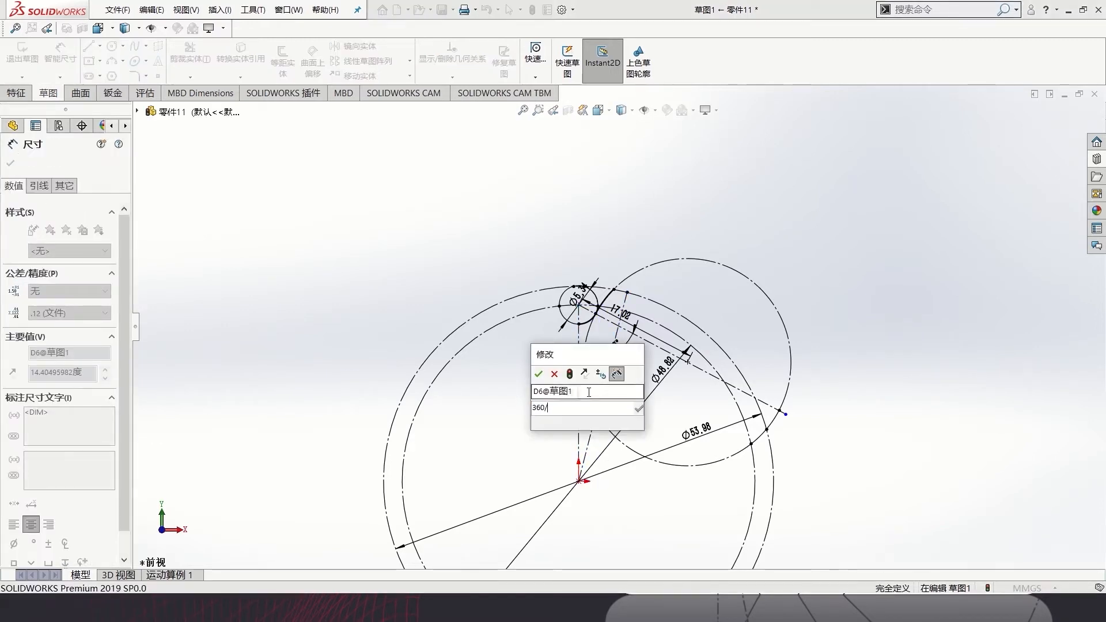
type("16/2")
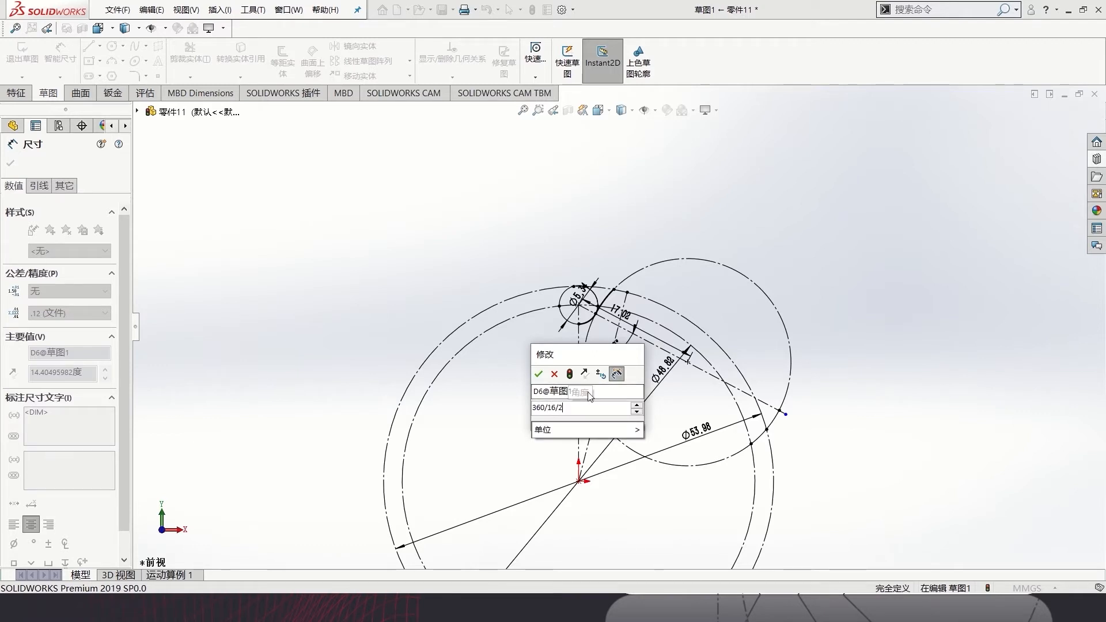
key("Return")
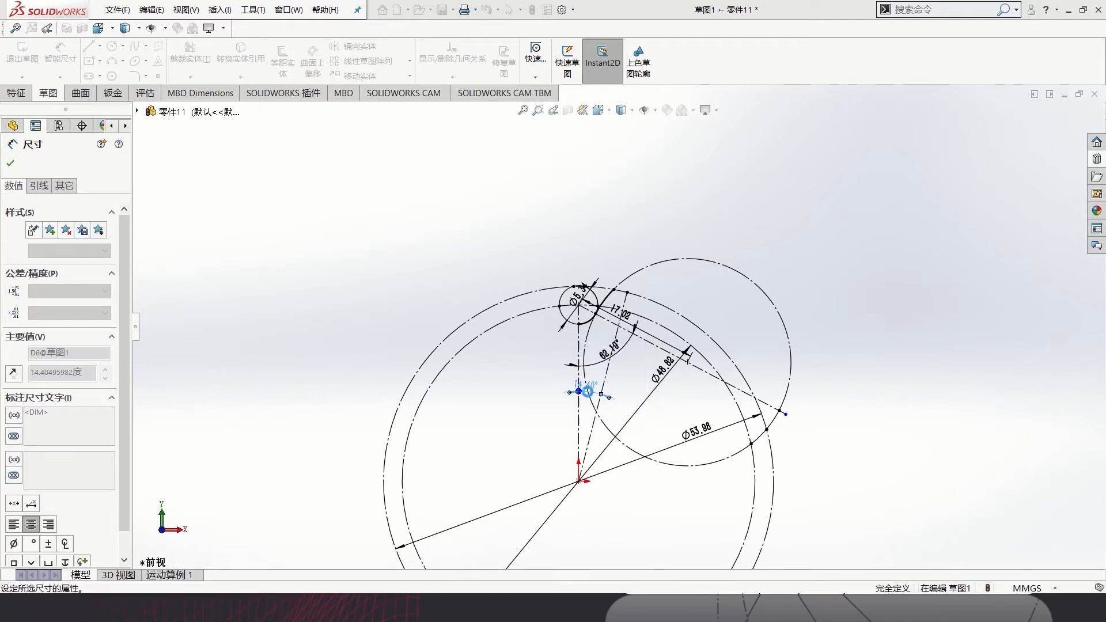
Sketch a three-point arc about 0.43 mm across from the flank arc's upper end to the slanted centerline's outer endpoint, bulging outward
scroll(611, 303, "down", 10)
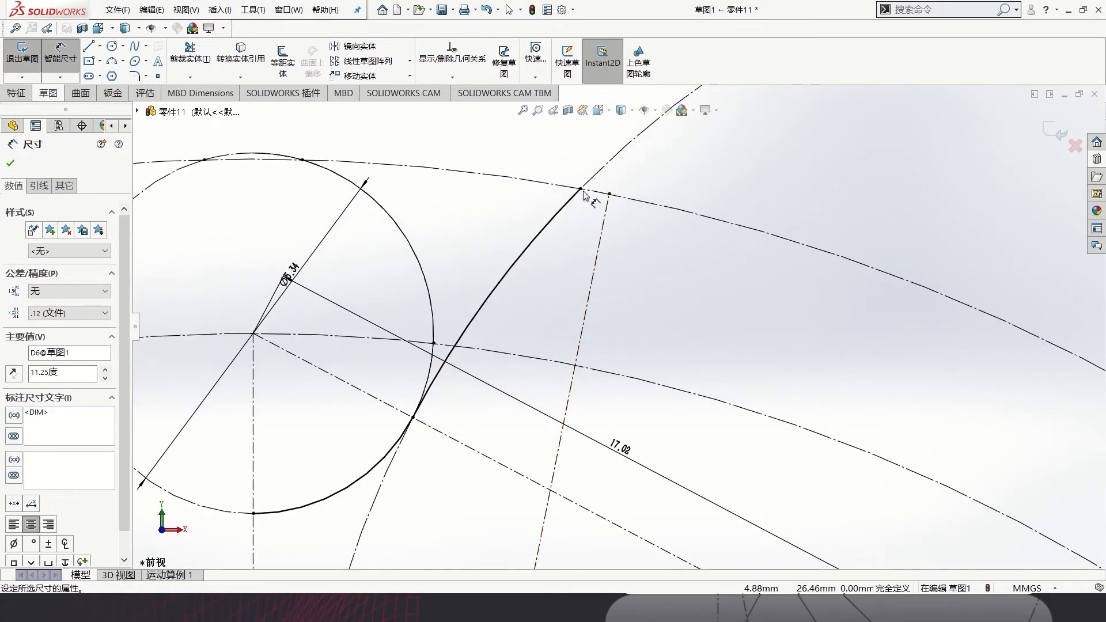
left_click_drag(600, 198, 600, 198)
left_click(112, 60)
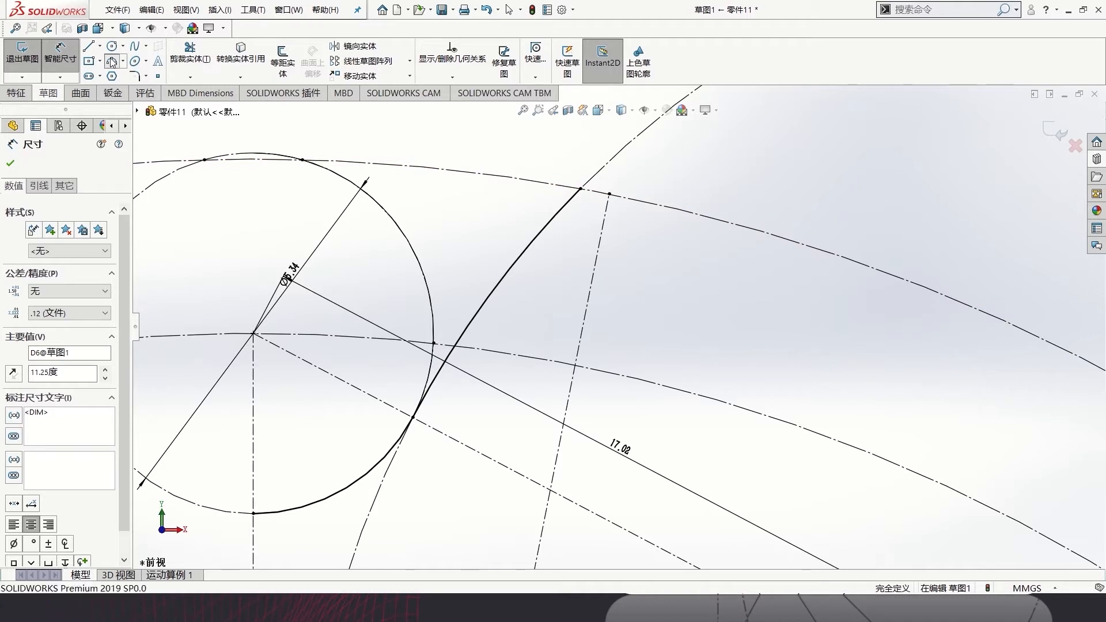
left_click(581, 188)
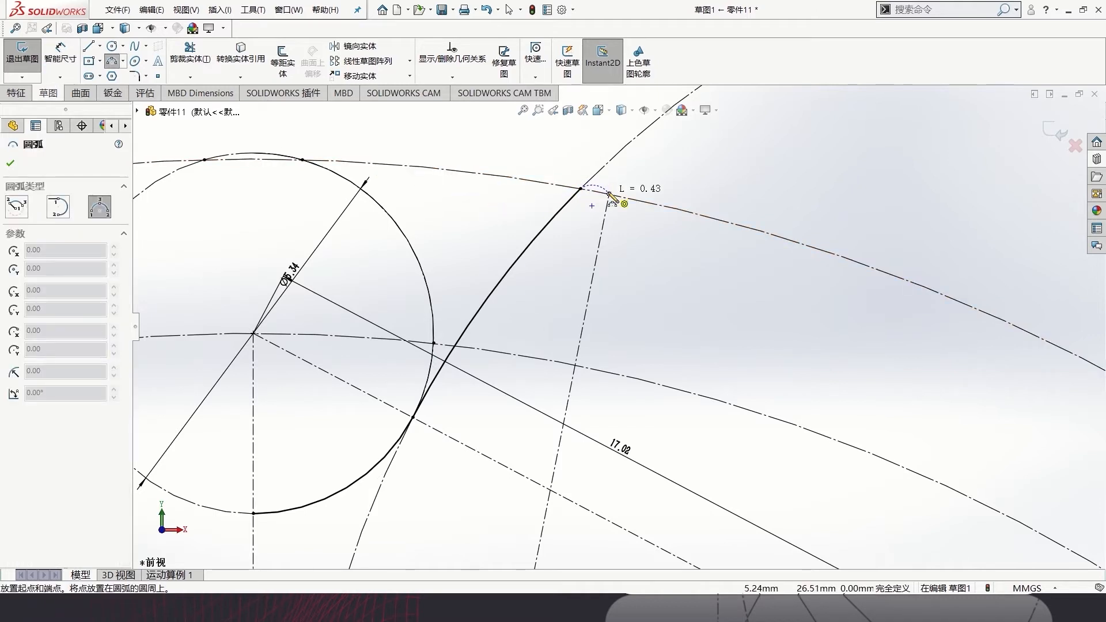
left_click(610, 195)
left_click(597, 178)
key("Escape")
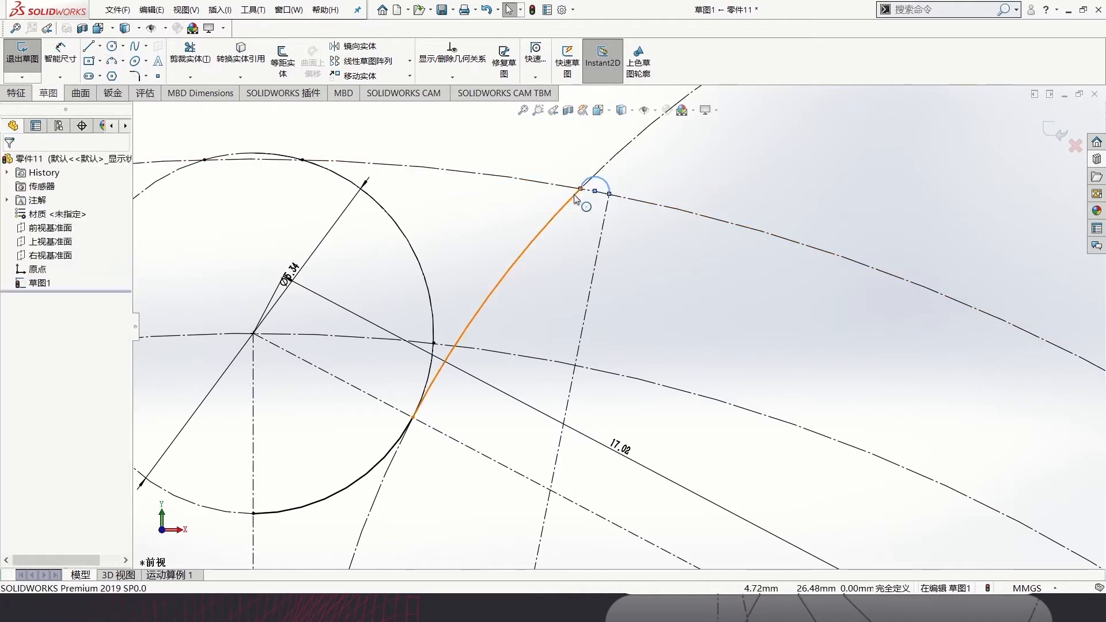
Try an equal relation between the small tooth-tip arc and the outer construction circle, and delete that relation
left_click(550, 187, "ctrl")
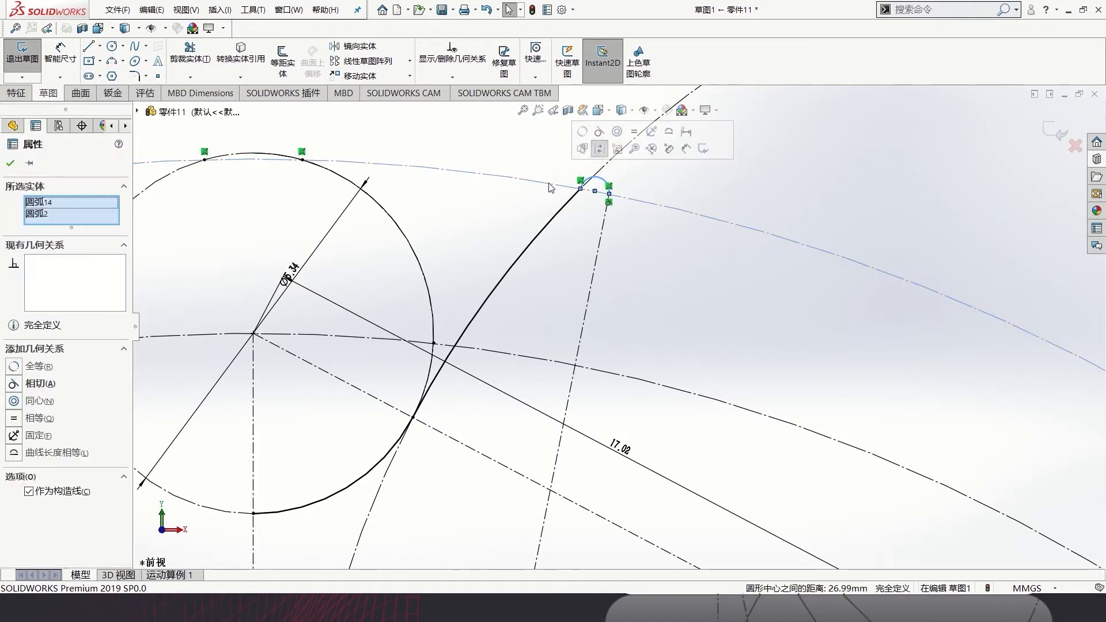
left_click(633, 134)
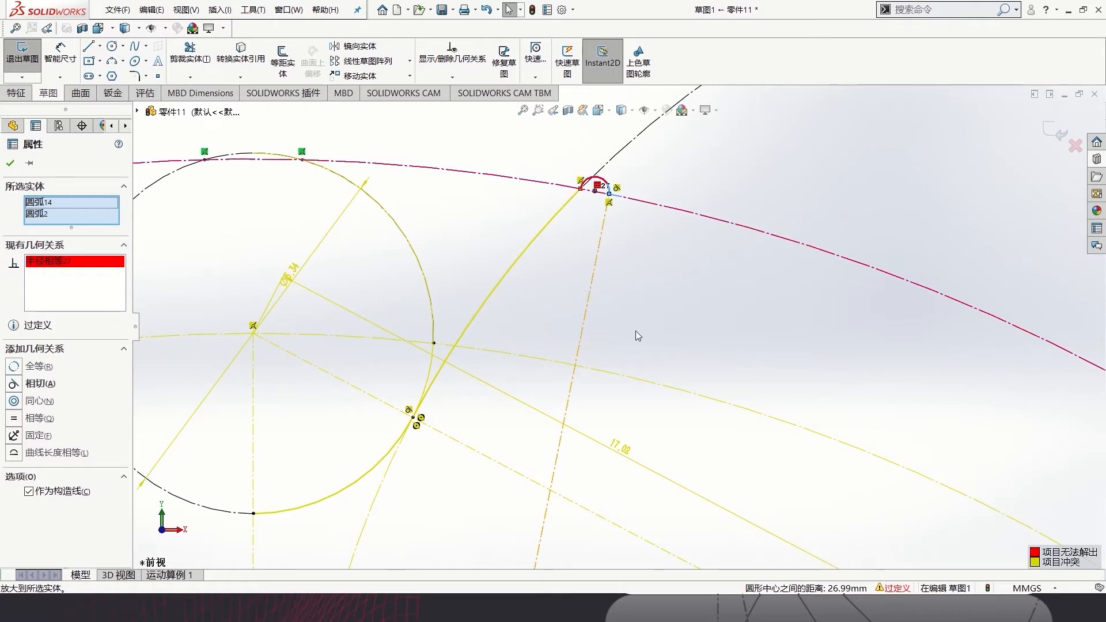
right_click(83, 266)
left_click(110, 286)
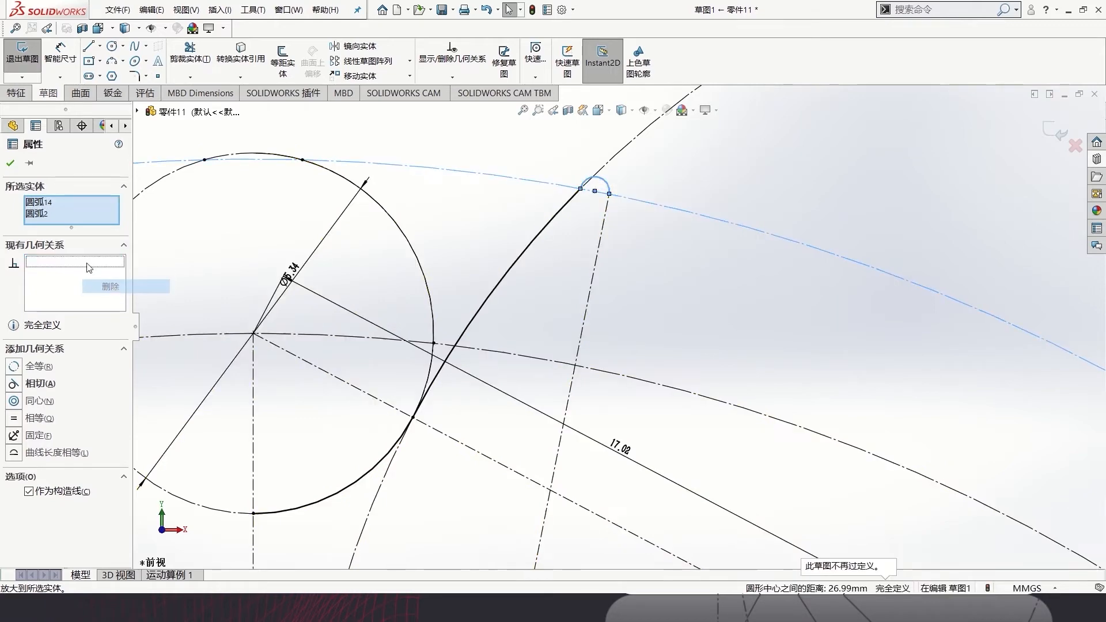
left_click(647, 178)
scroll(633, 202, "down", 5)
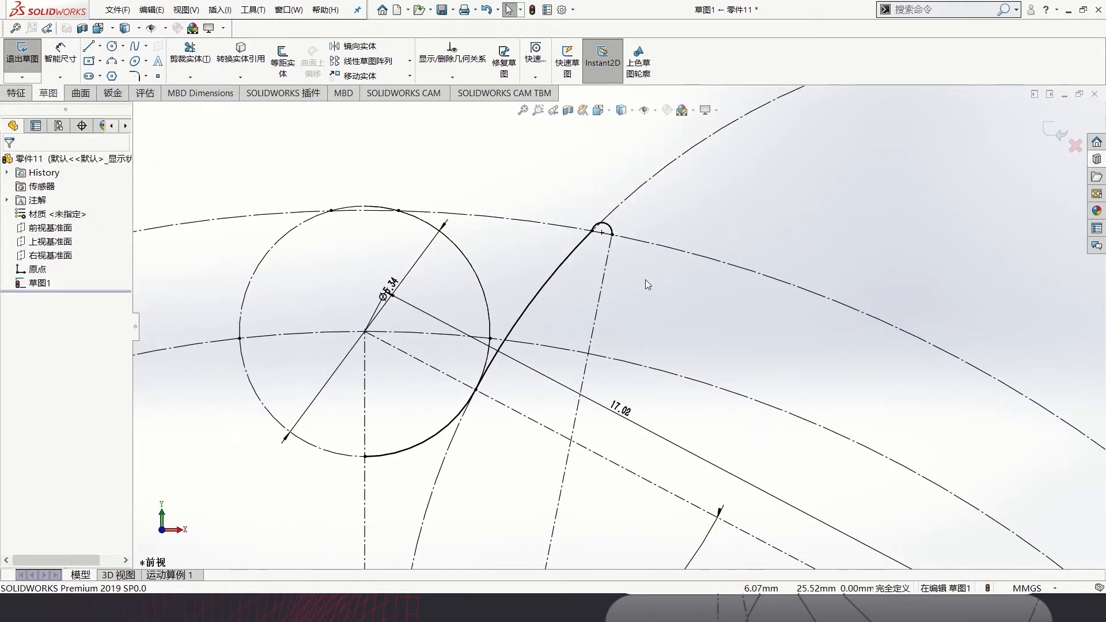
Delete the tangent relation between the tooth-tip arc and the slanted centerline
left_click(594, 191)
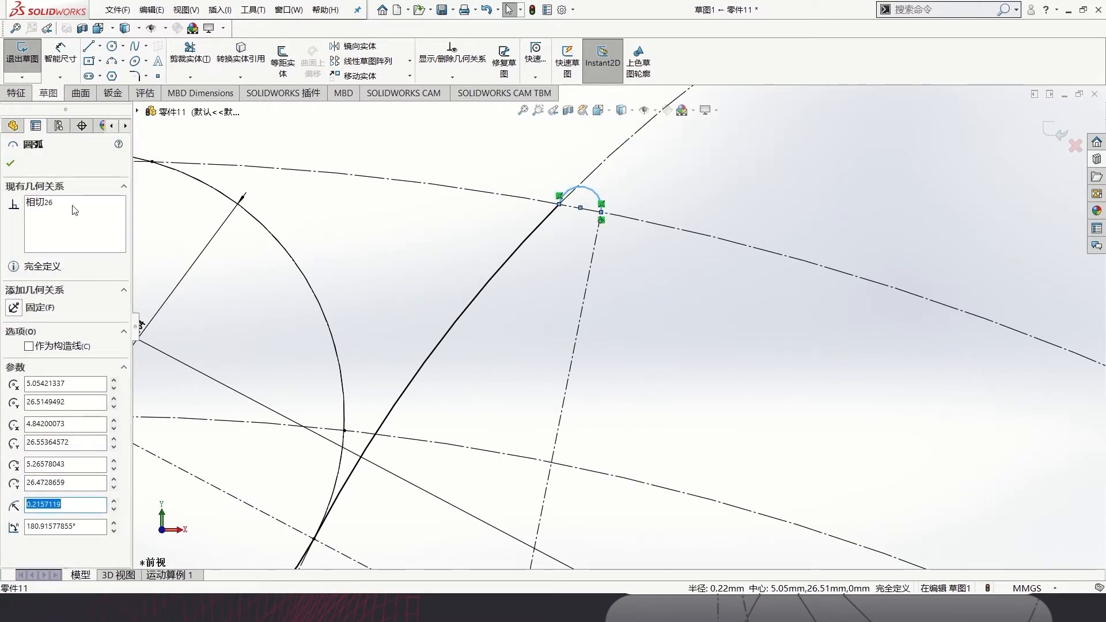
left_click(55, 202)
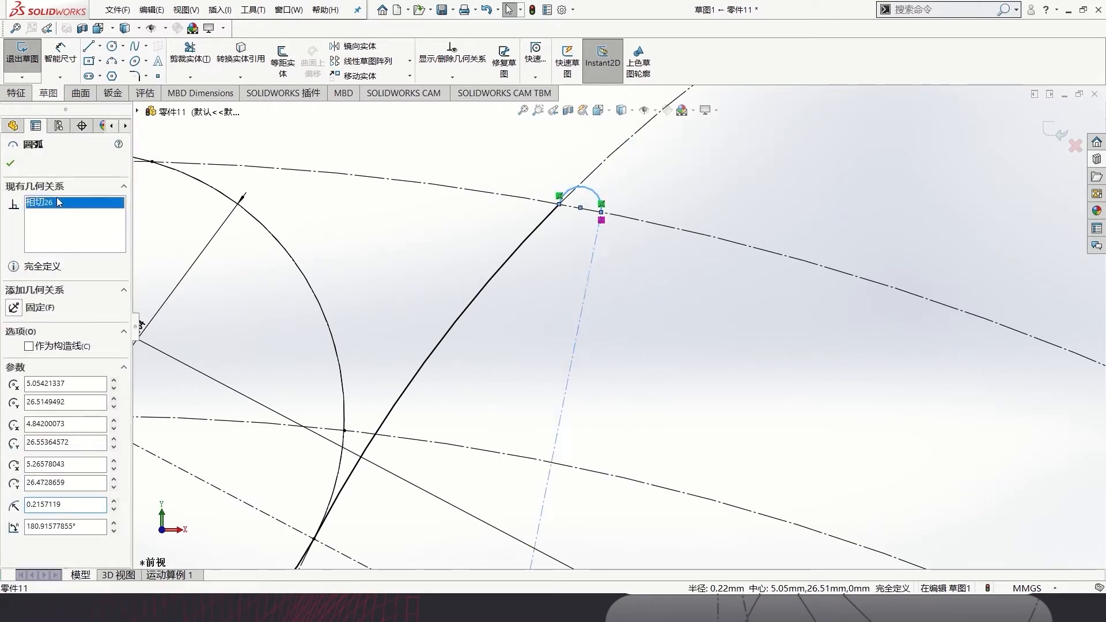
right_click(56, 204)
left_click(84, 226)
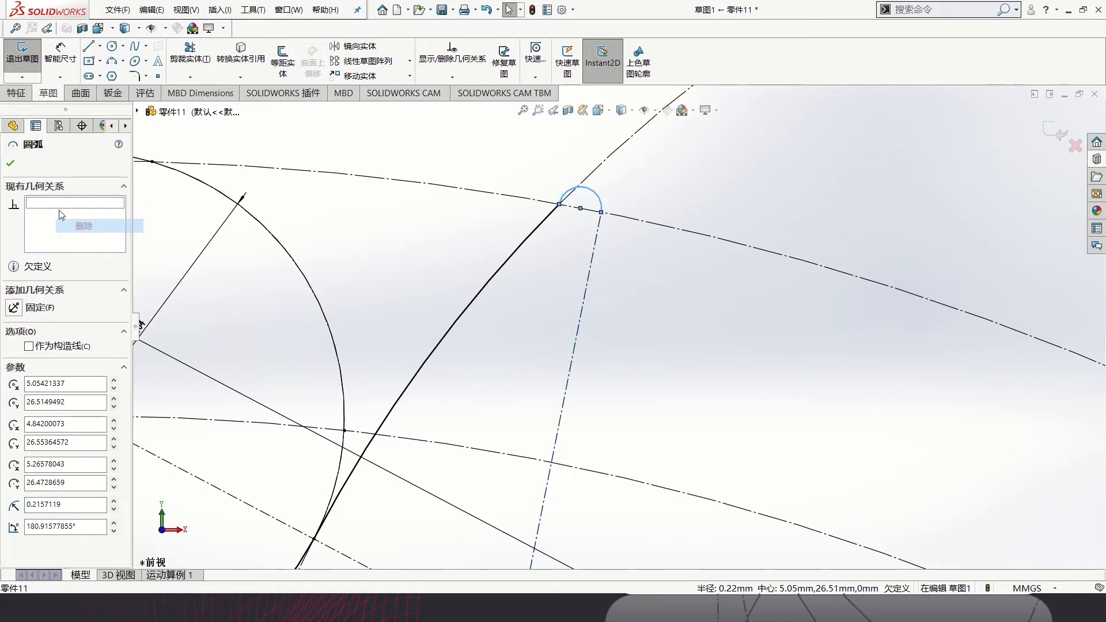
left_click(12, 165)
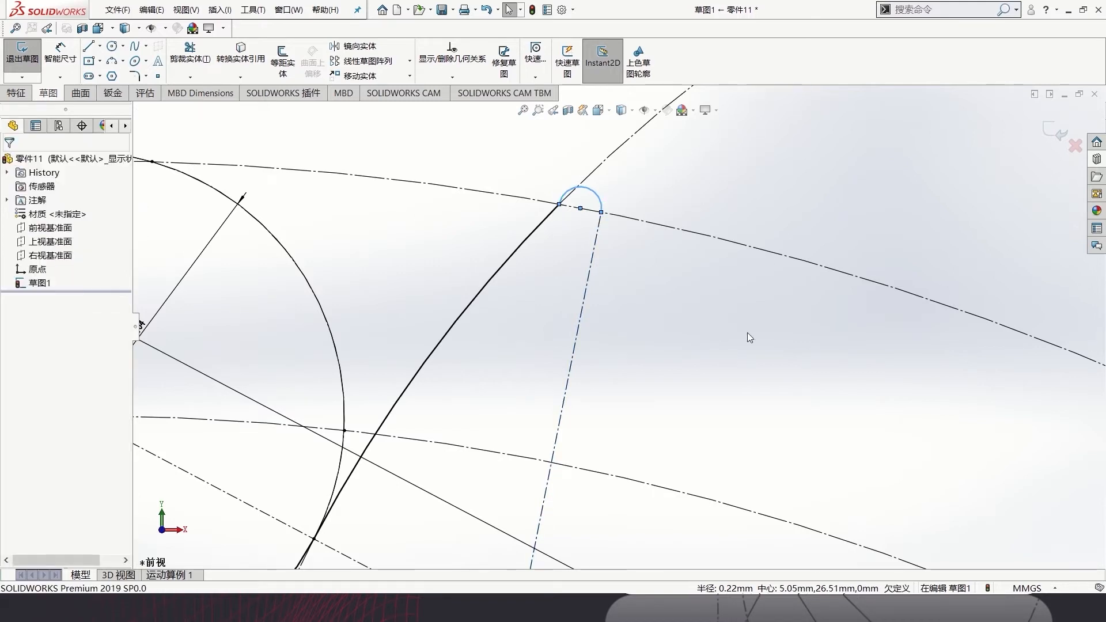
Make the tooth-tip arc equal in radius to the outer construction circle
scroll(697, 340, "up", 3)
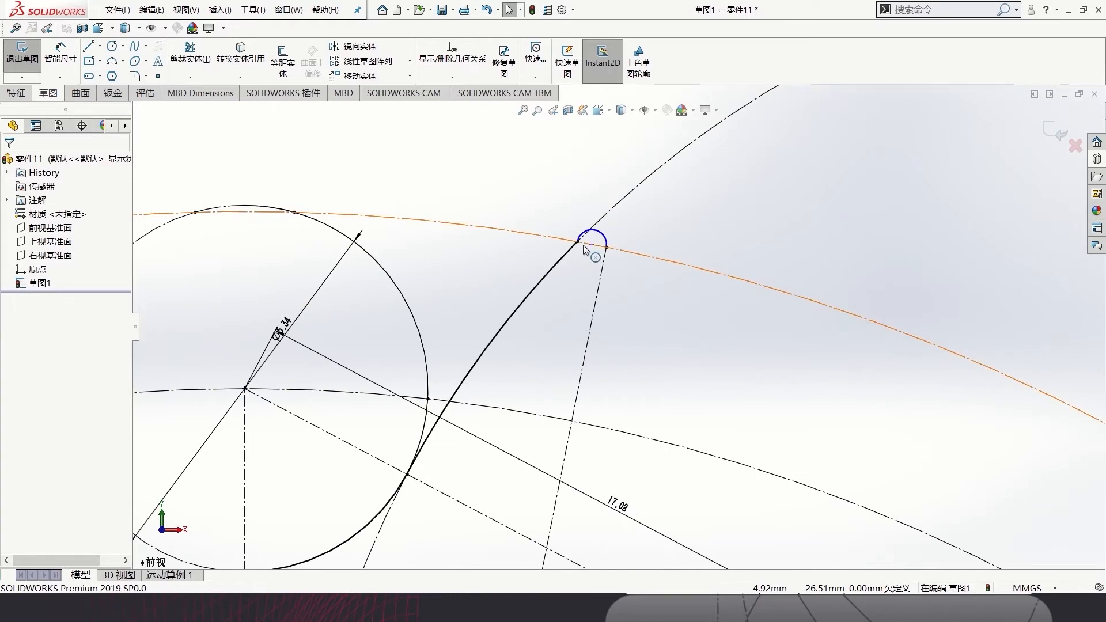
scroll(584, 247, "down", 4)
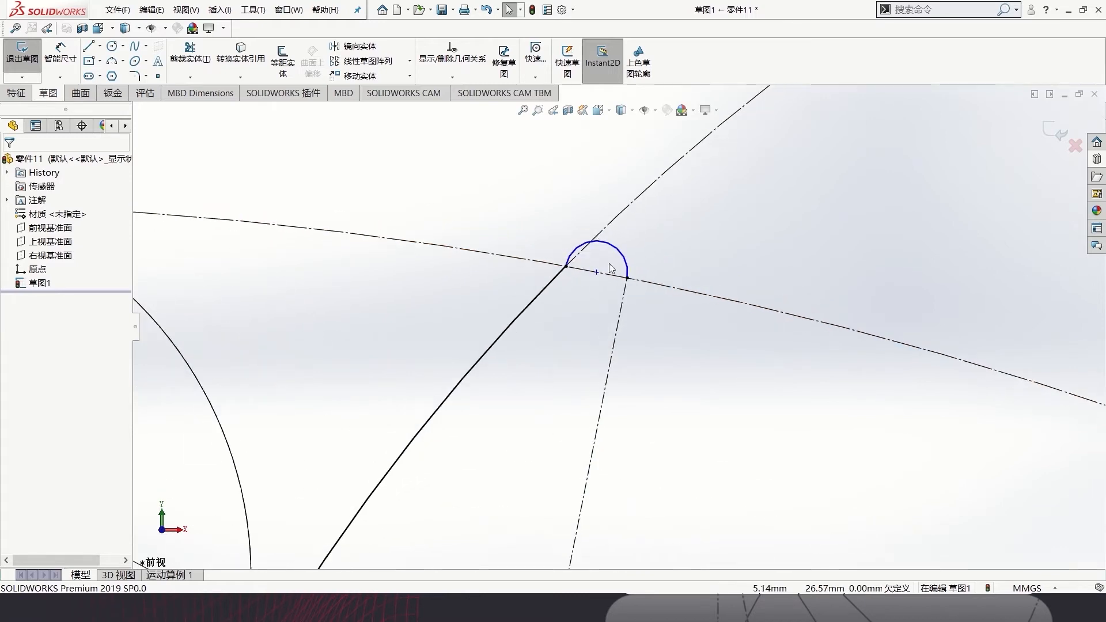
scroll(615, 261, "up", 1)
scroll(622, 312, "up", 4)
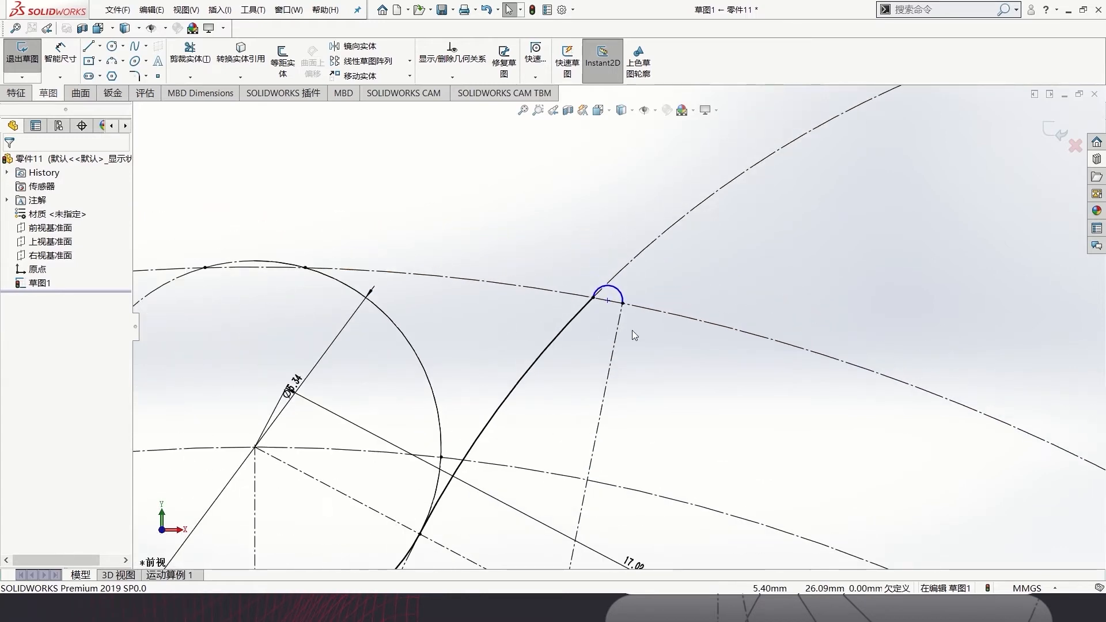
scroll(631, 333, "down", 4)
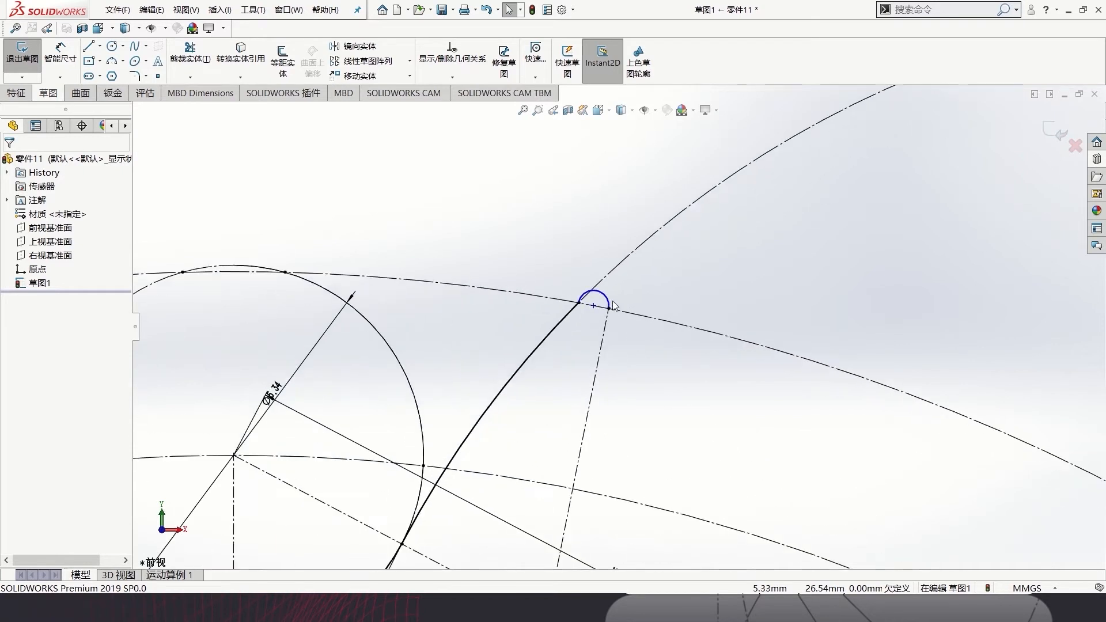
scroll(612, 306, "down", 1)
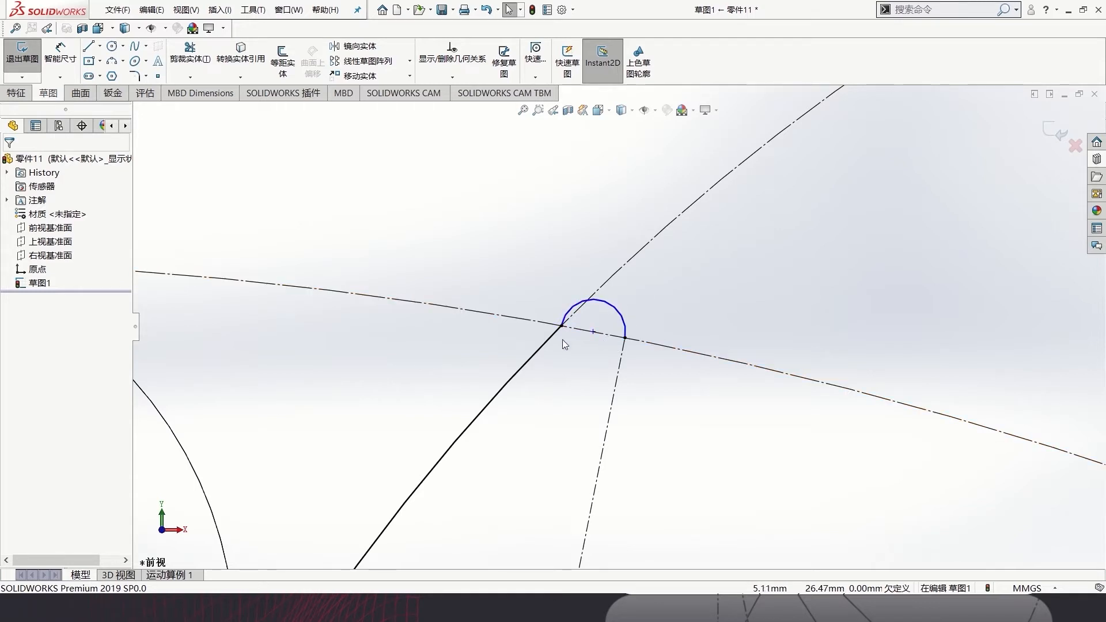
left_click(614, 310)
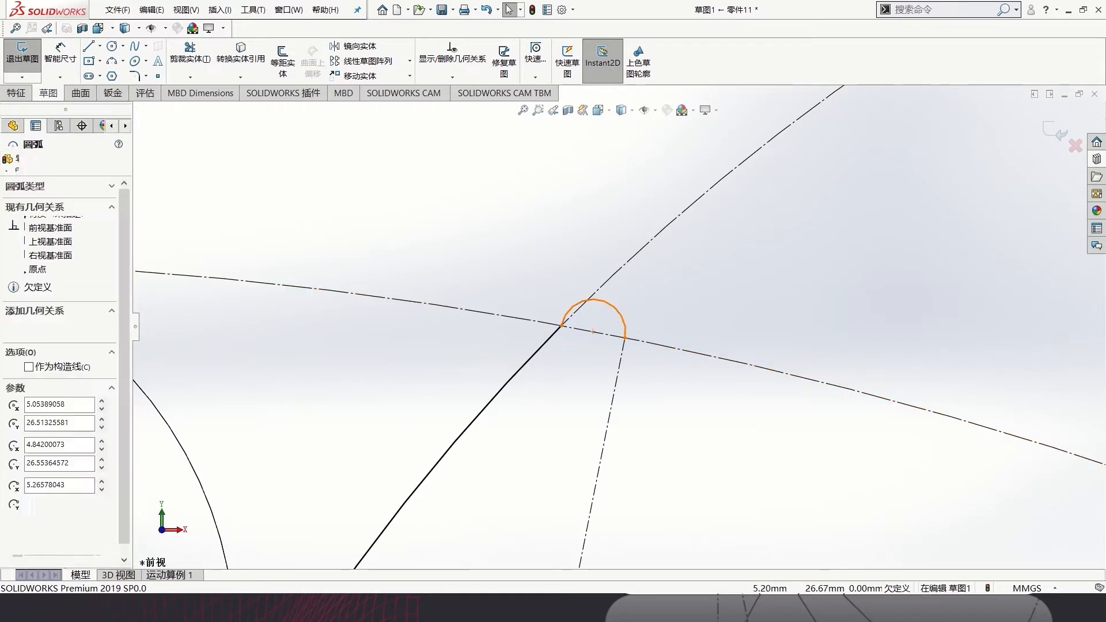
left_click(681, 348)
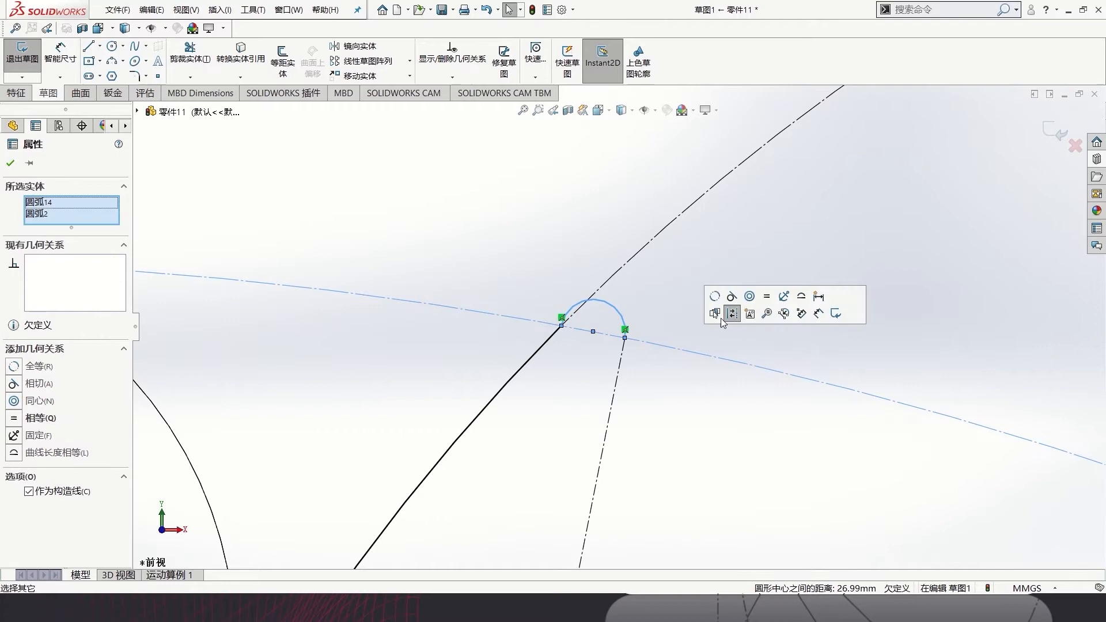
left_click(768, 297)
left_click(723, 406)
scroll(624, 375, "up", 2)
scroll(621, 367, "up", 5)
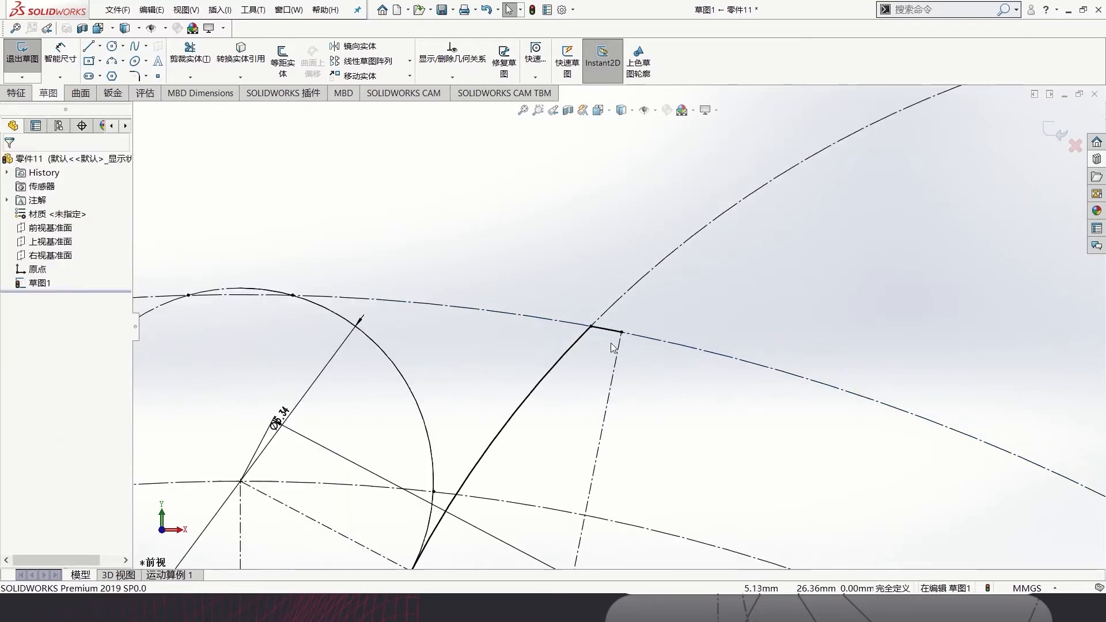
Mirror the bottom arc, flank arc and tooth-tip arc about the vertical centerline, keeping the originals
scroll(623, 364, "down", 3)
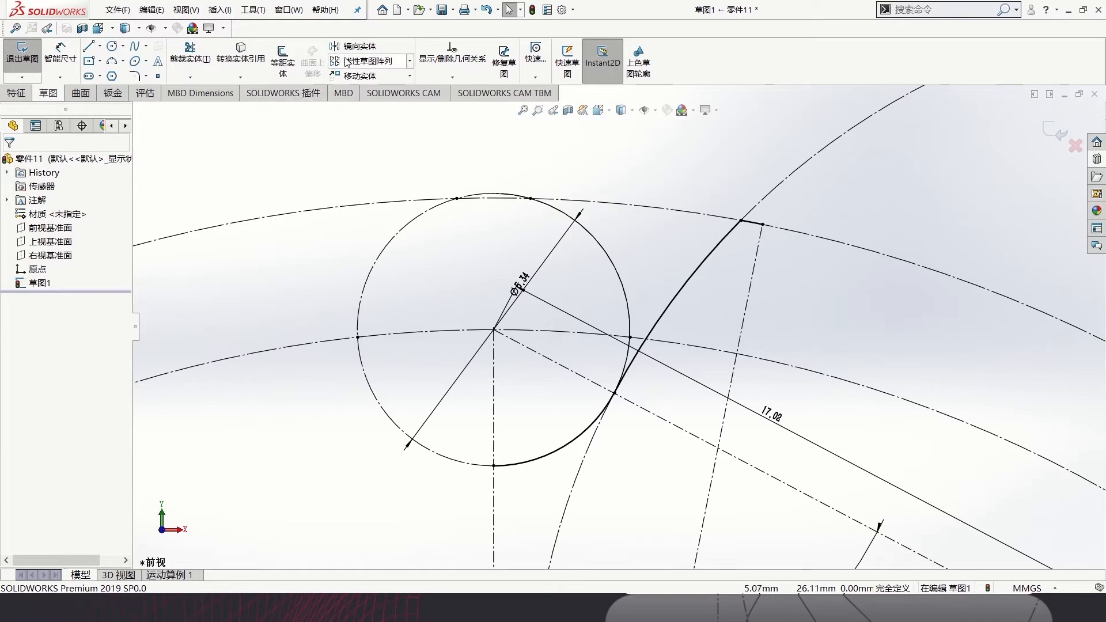
left_click(361, 46)
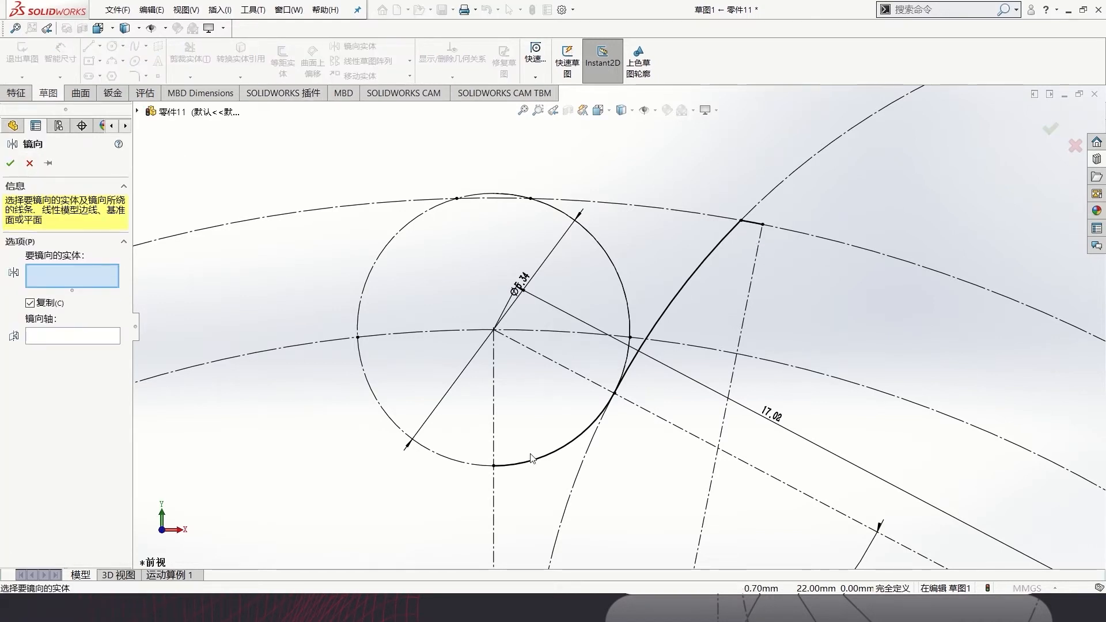
left_click(544, 458)
left_click(660, 329)
scroll(728, 244, "down", 2)
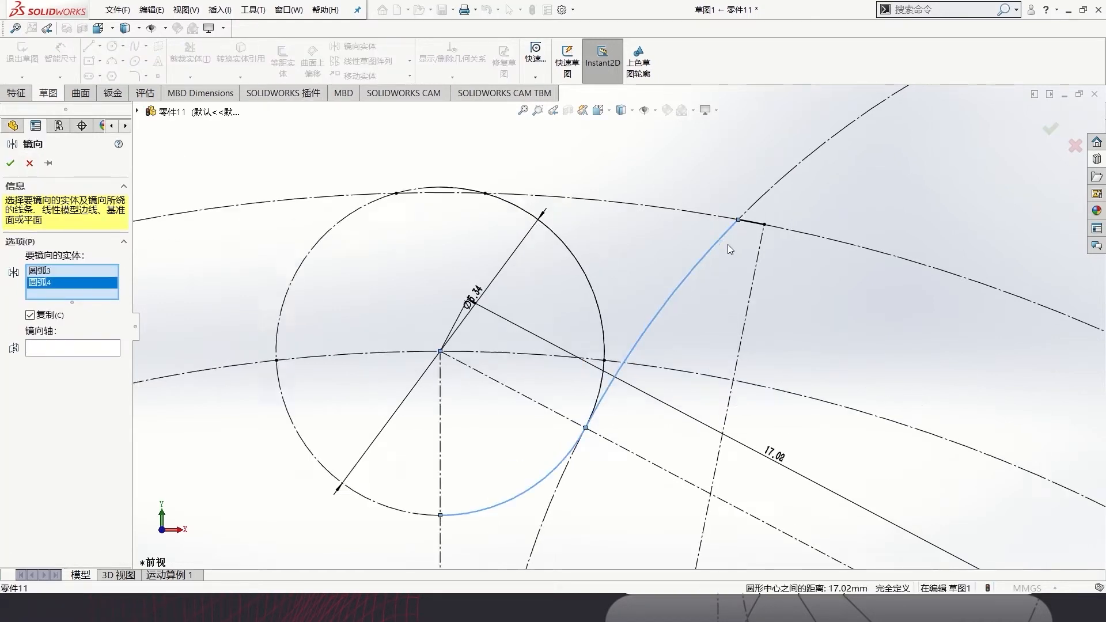
left_click(759, 224)
left_click(59, 362)
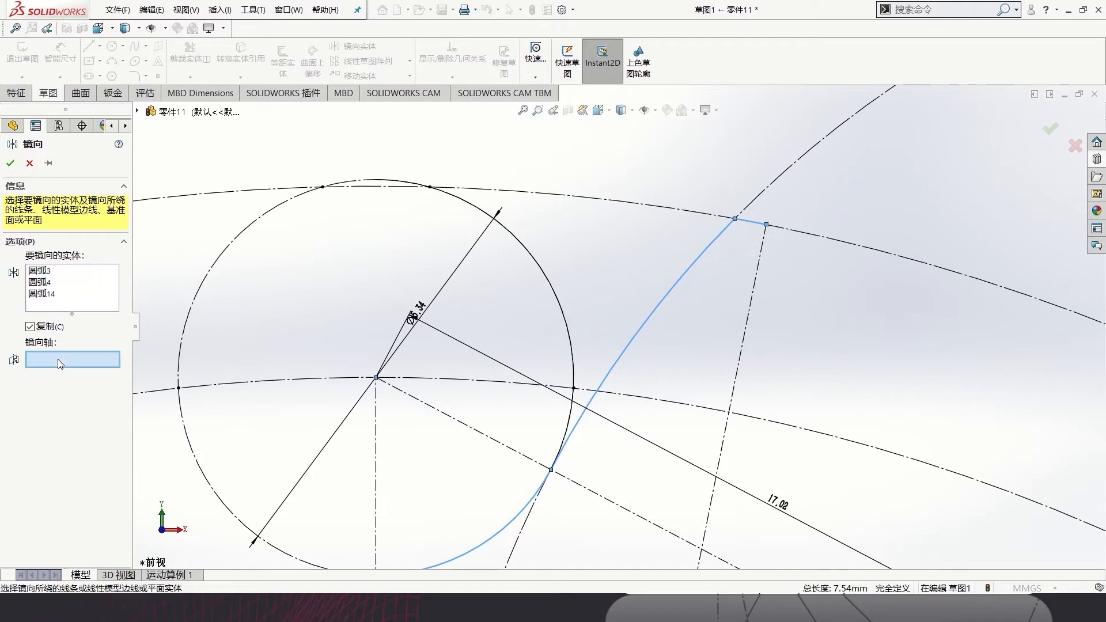
left_click(376, 473)
scroll(404, 478, "up", 4)
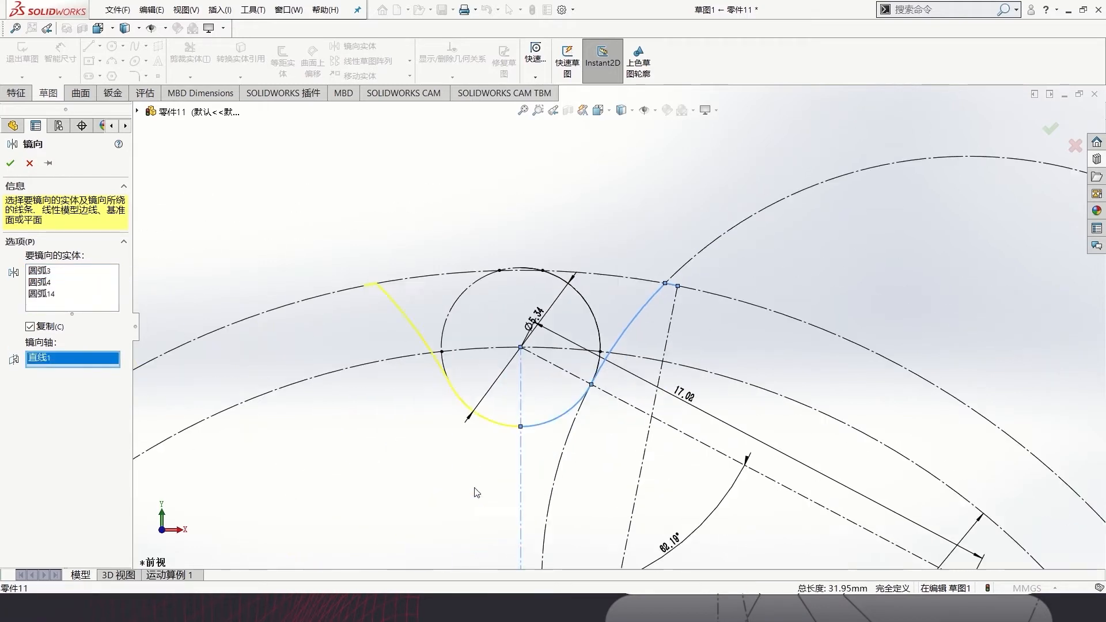
left_click(9, 163)
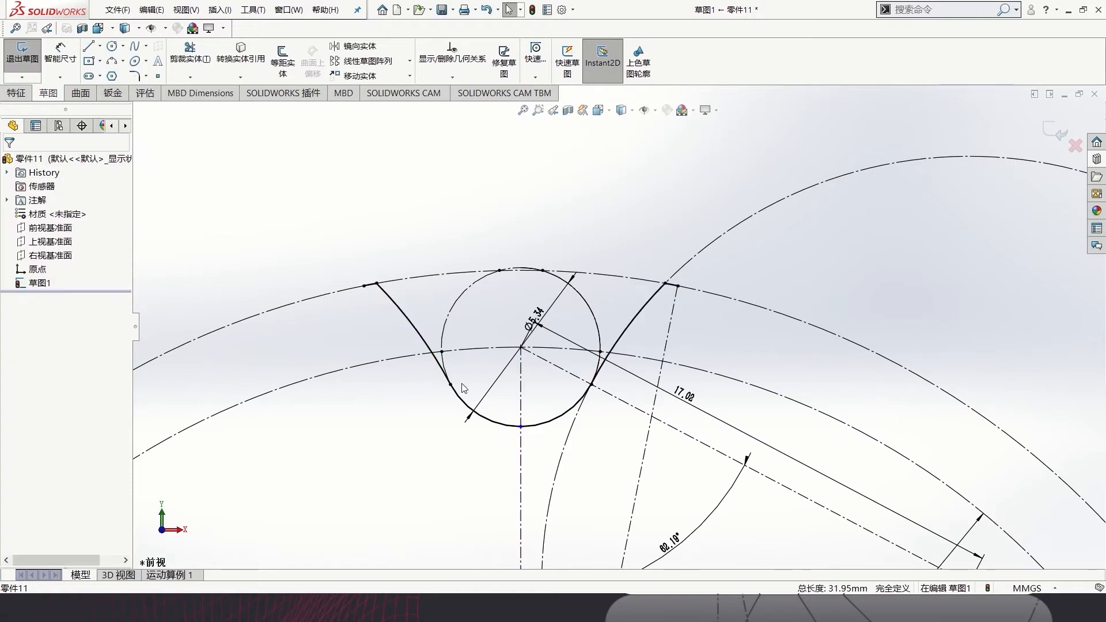
Set up a circular sketch pattern centered on the origin and remove the pitch circle from the entities to pattern
scroll(618, 306, "up", 3)
scroll(629, 333, "up", 3)
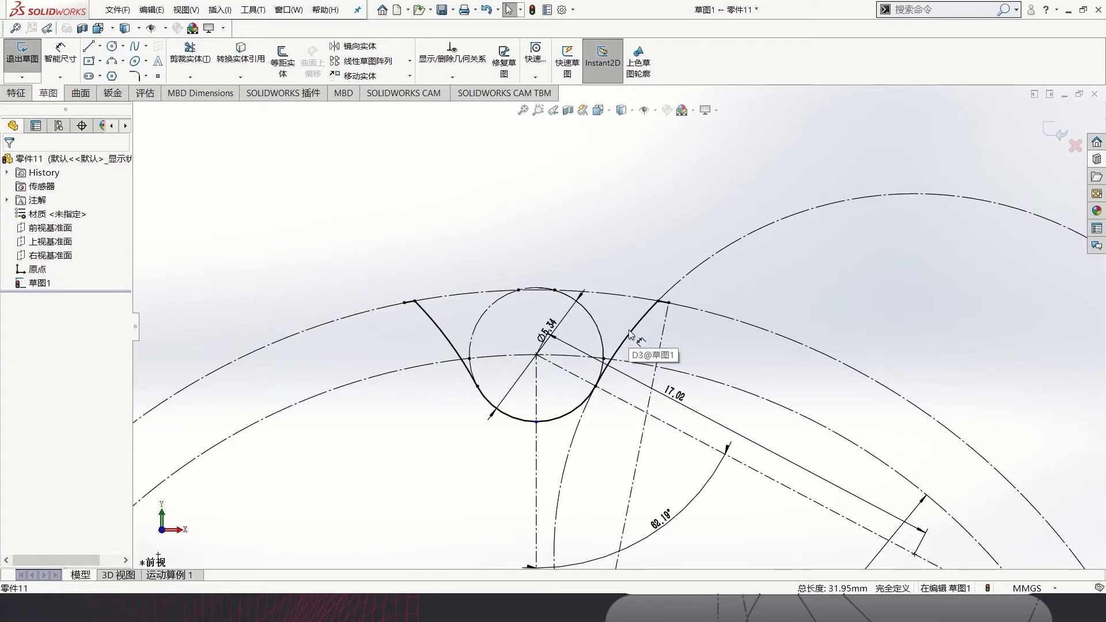
left_click(410, 60)
left_click(368, 76)
scroll(508, 230, "up", 2)
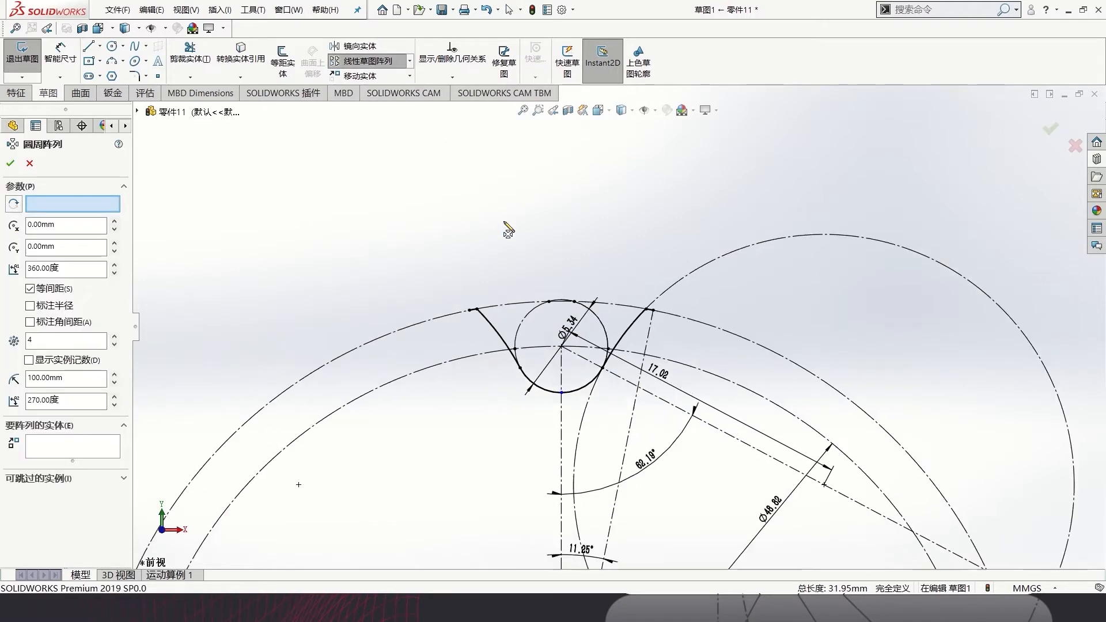
scroll(456, 317, "down", 3)
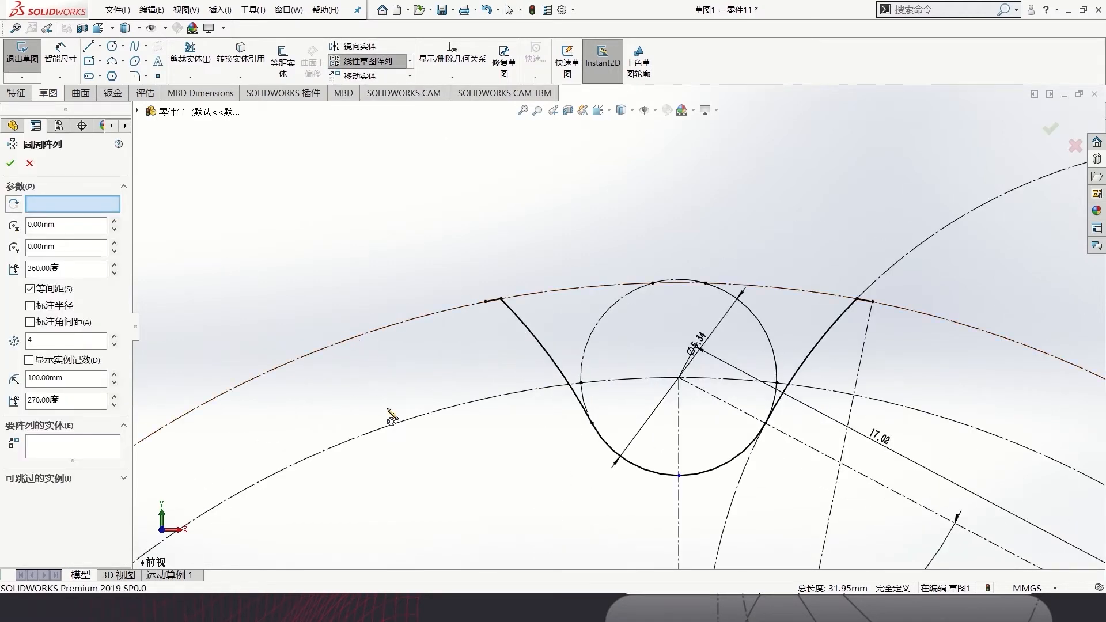
left_click(397, 426)
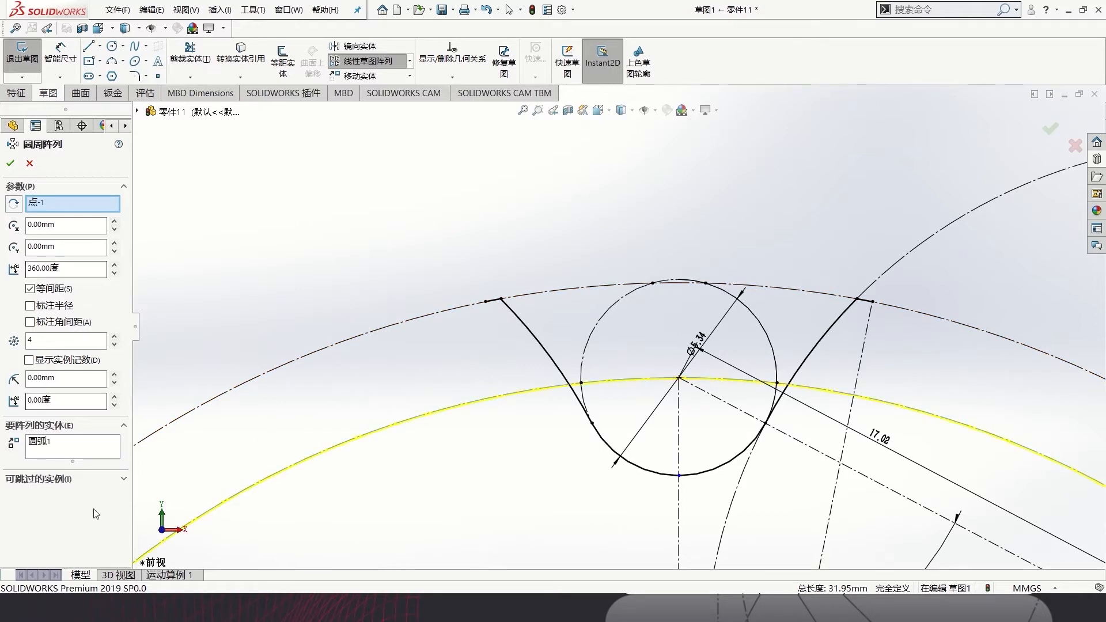
left_click(63, 447)
right_click(64, 447)
left_click(104, 457)
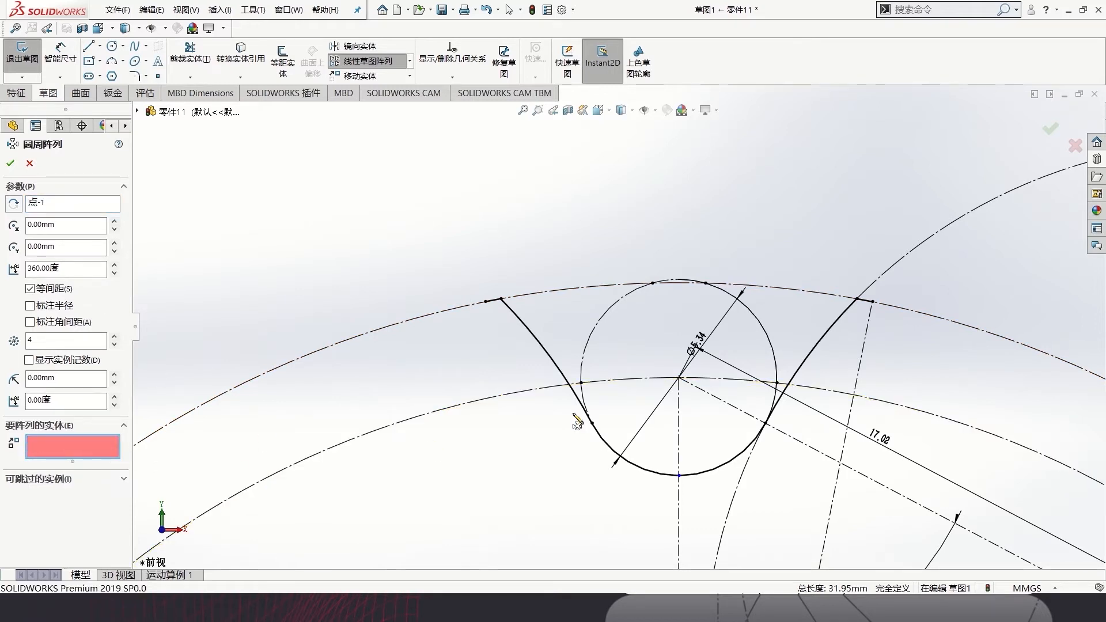
Add the bottom arc, both flank arcs and both tooth-tip arcs to the entities of the circular sketch pattern
left_click(493, 300)
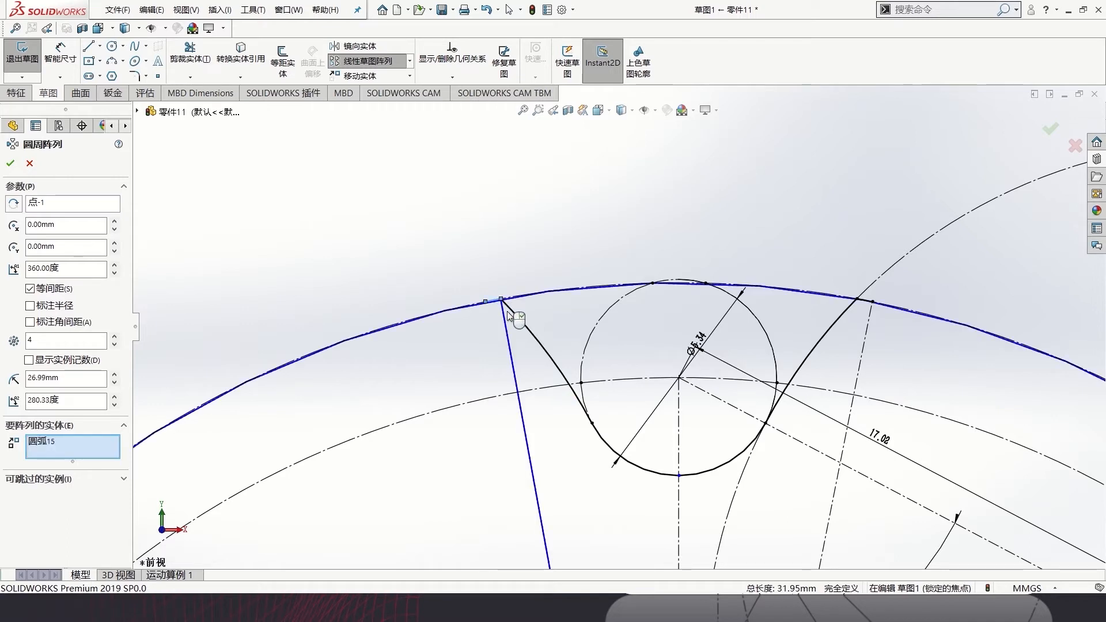
left_click(530, 337)
left_click(620, 458)
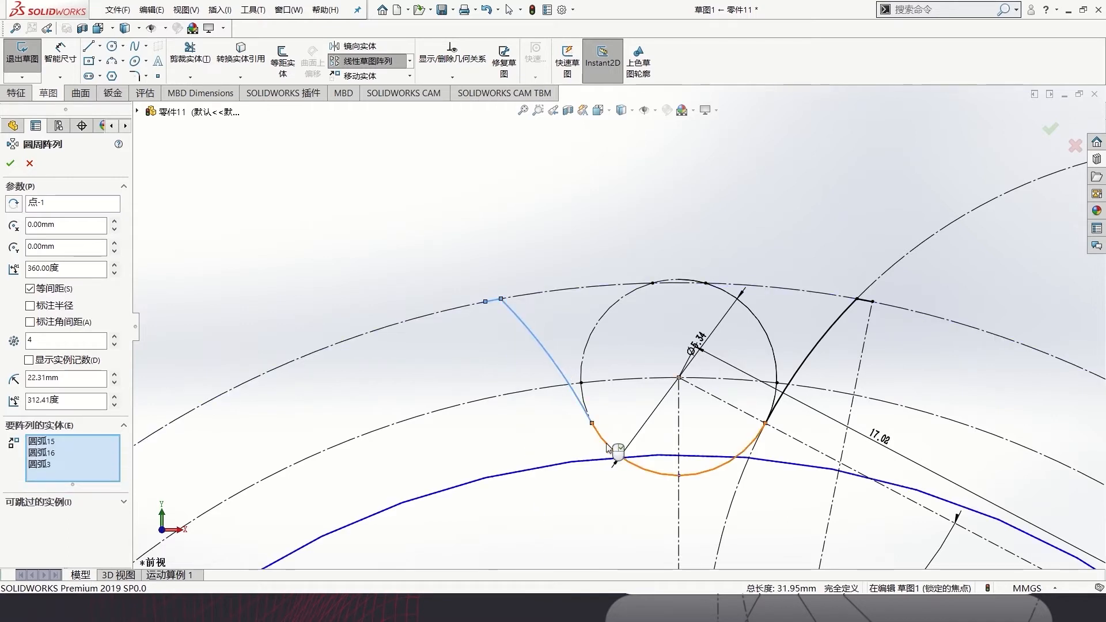
scroll(802, 406, "down", 1)
scroll(804, 409, "down", 1)
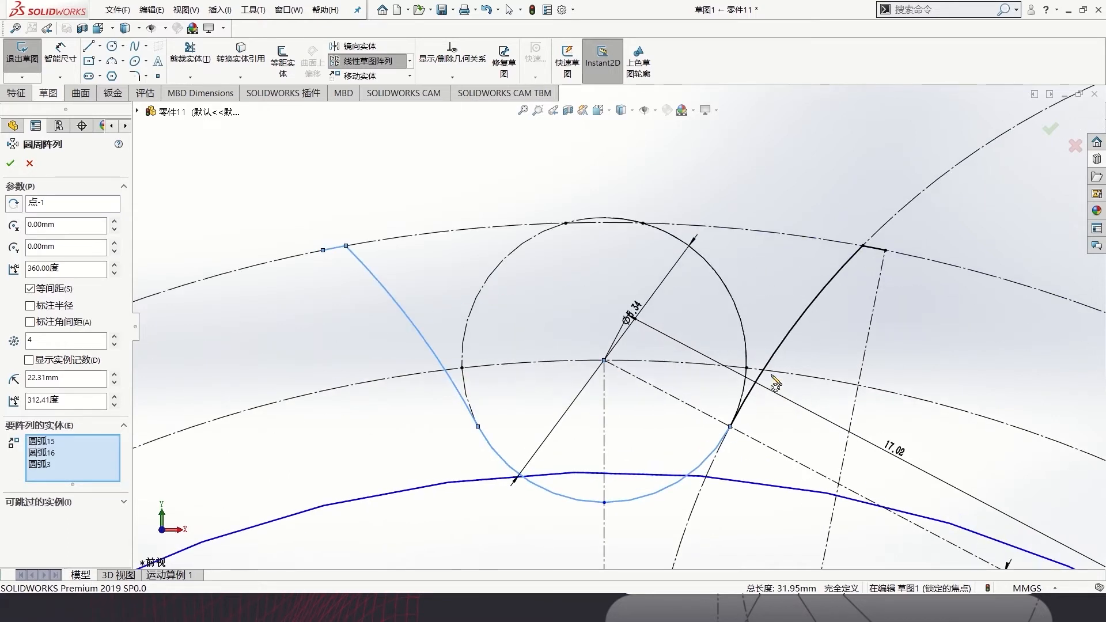
left_click(794, 341)
left_click(874, 252)
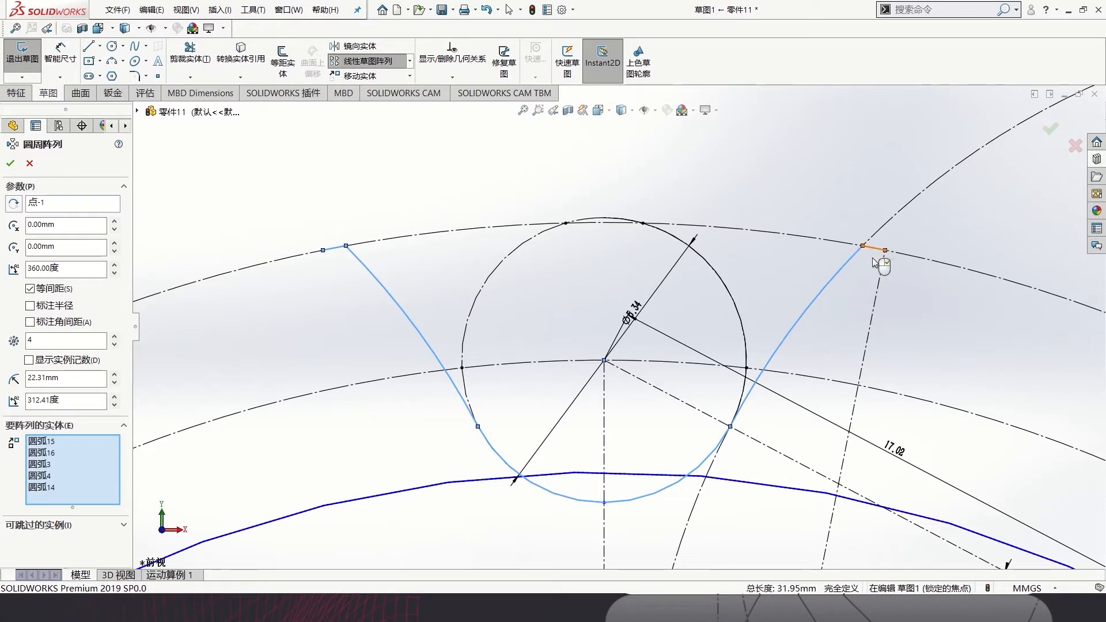
Set the circular pattern to 16 instances and create it around the origin
double_click(30, 340)
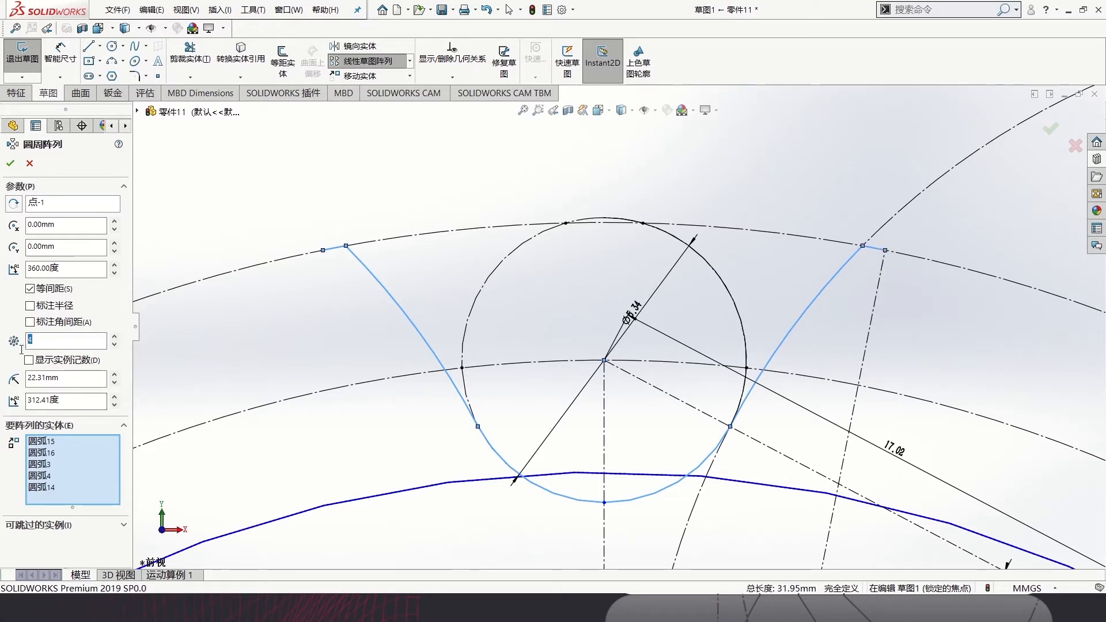
type("16")
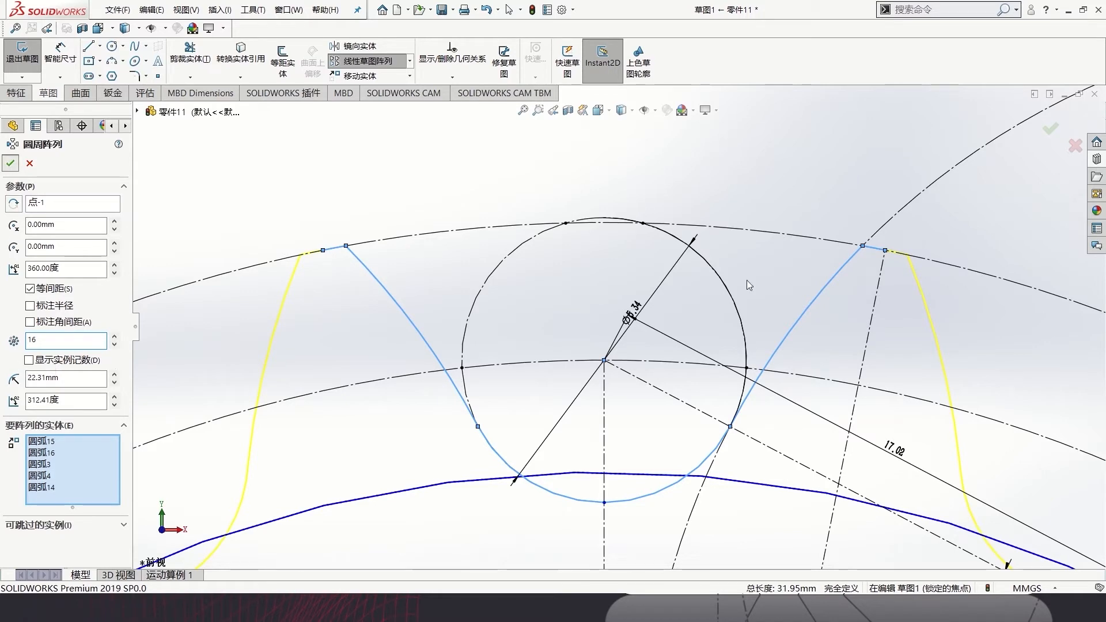
key("Return")
scroll(623, 327, "up", 5)
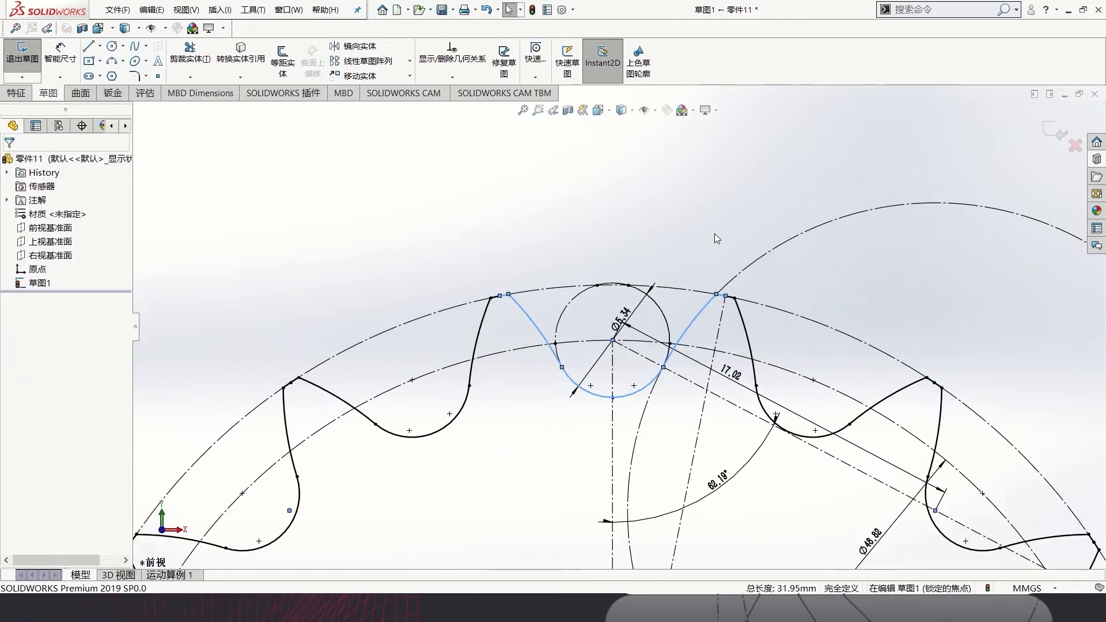
scroll(714, 233, "up", 5)
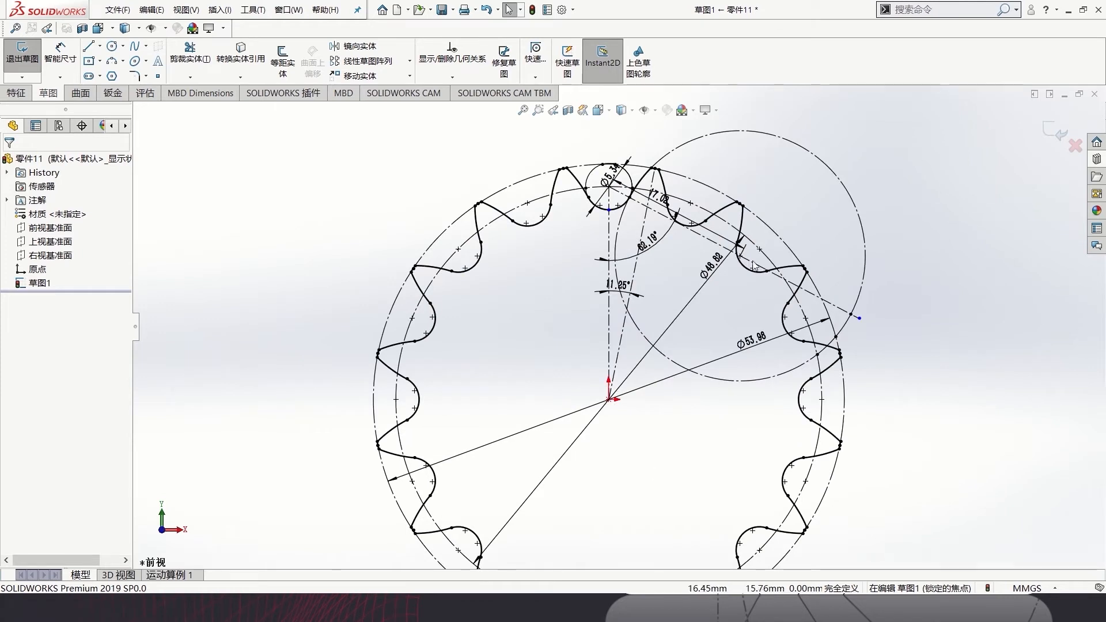
scroll(634, 334, "up", 2)
scroll(611, 345, "up", 2)
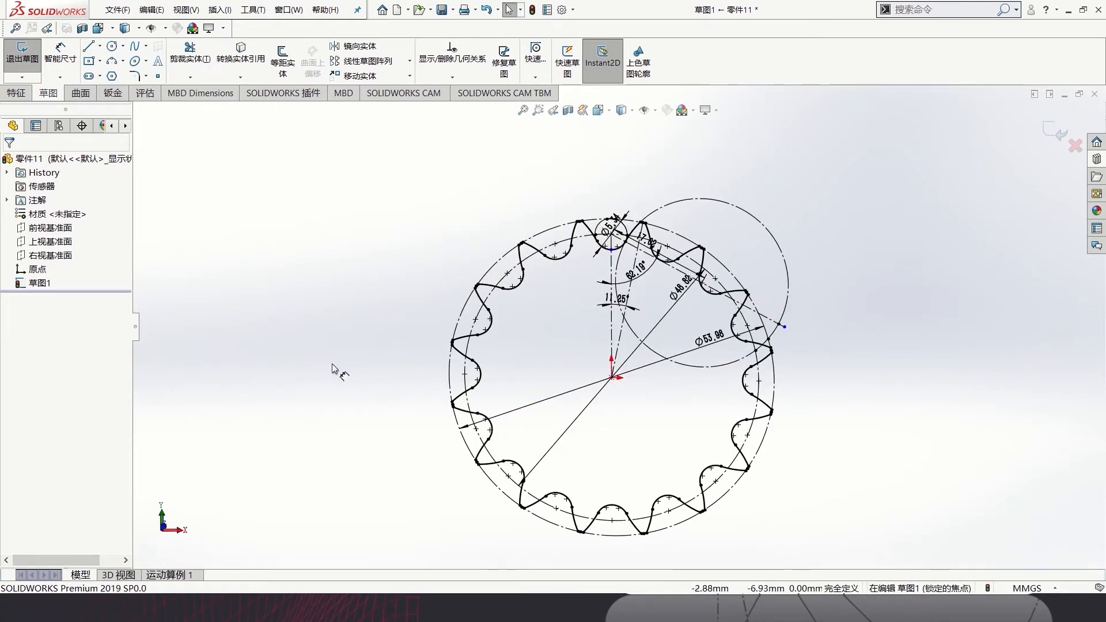
Extrude the closed region inside the tooth profile 10 mm symmetrically about the sketch plane, with the thin feature turned off
left_click(16, 93)
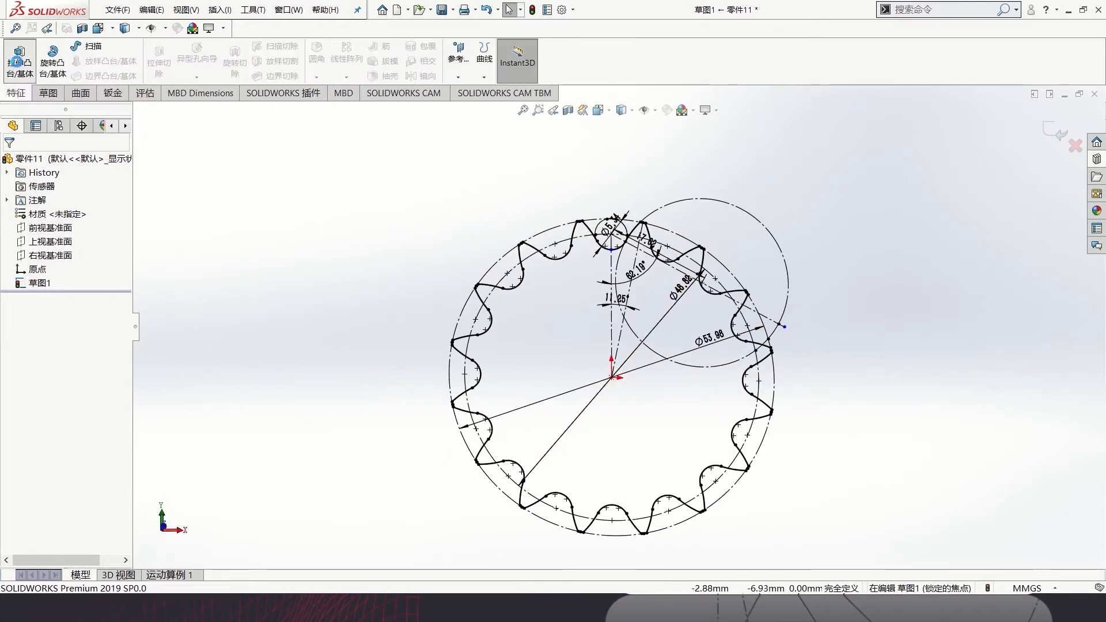
left_click(17, 61)
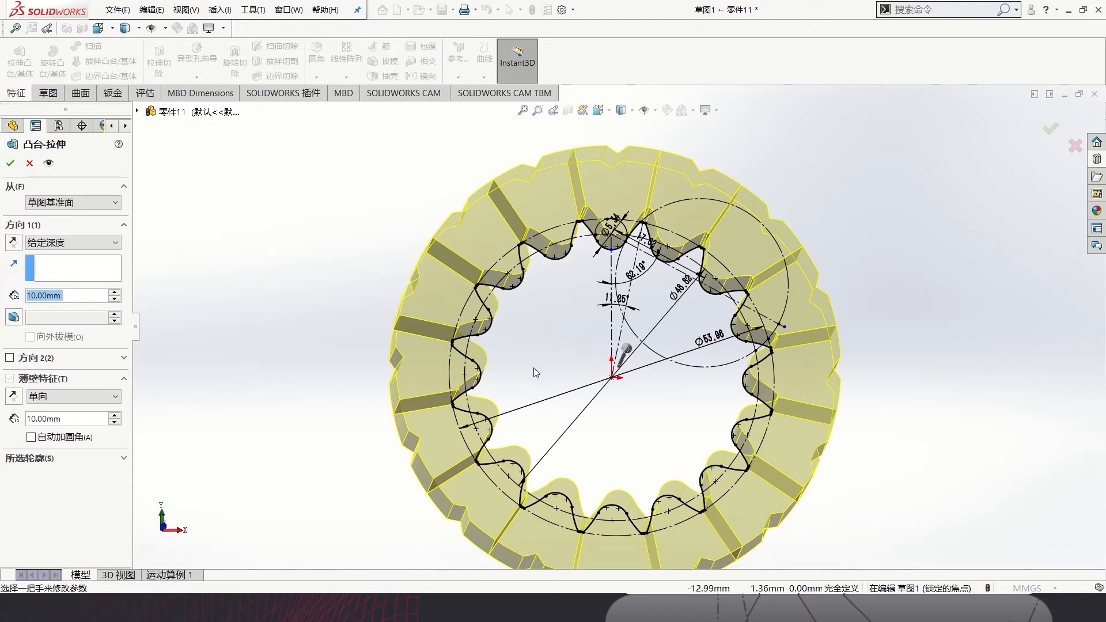
left_click(124, 458)
left_click(516, 340)
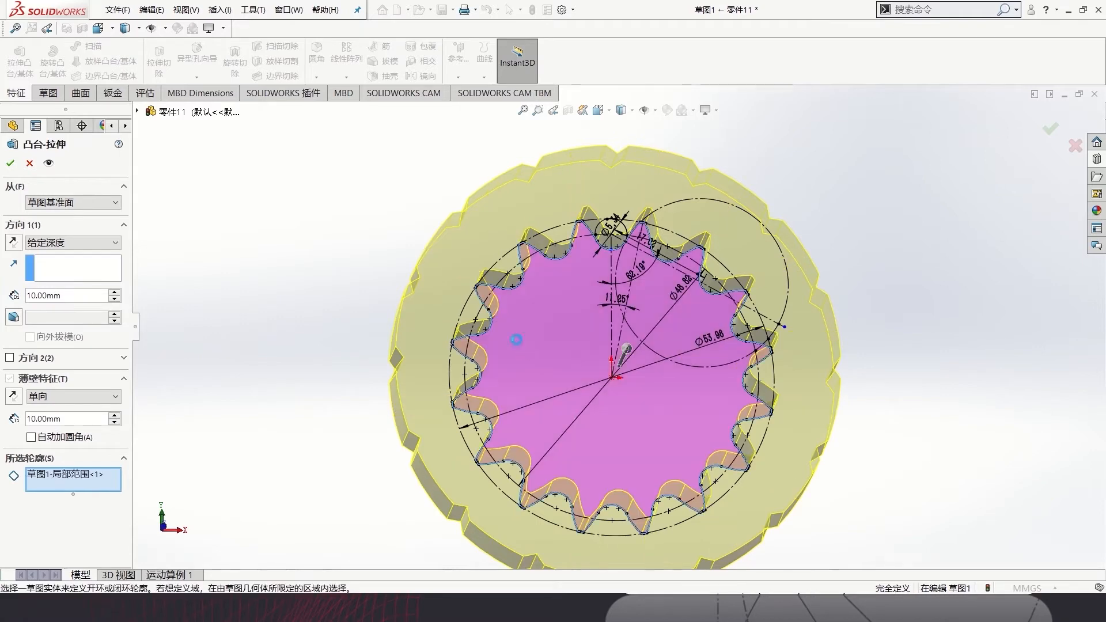
left_click(10, 379)
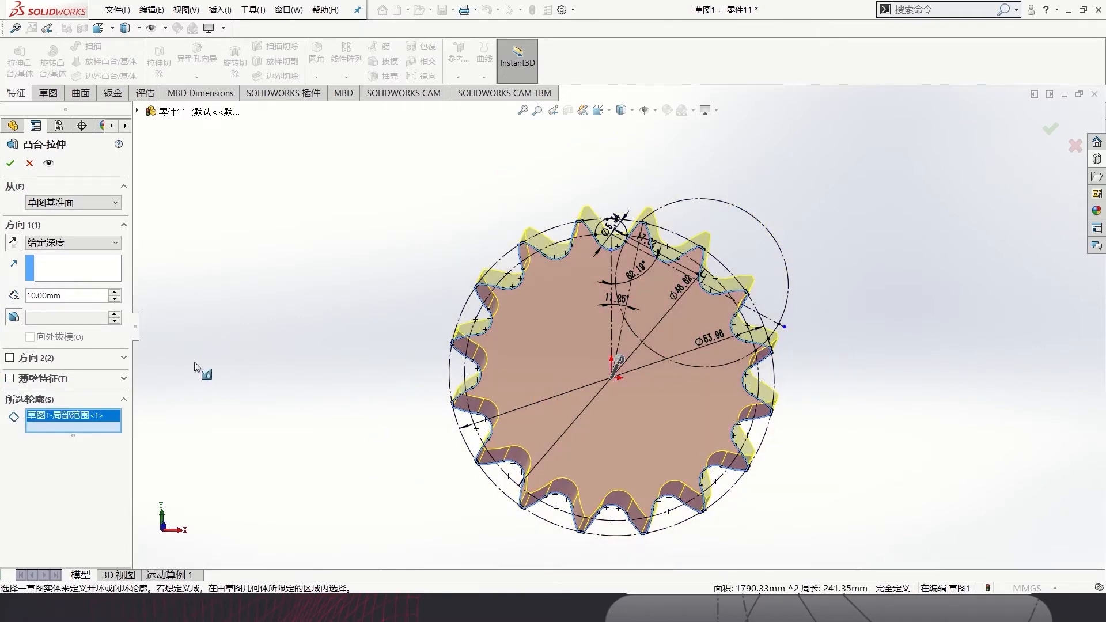
left_click(83, 244)
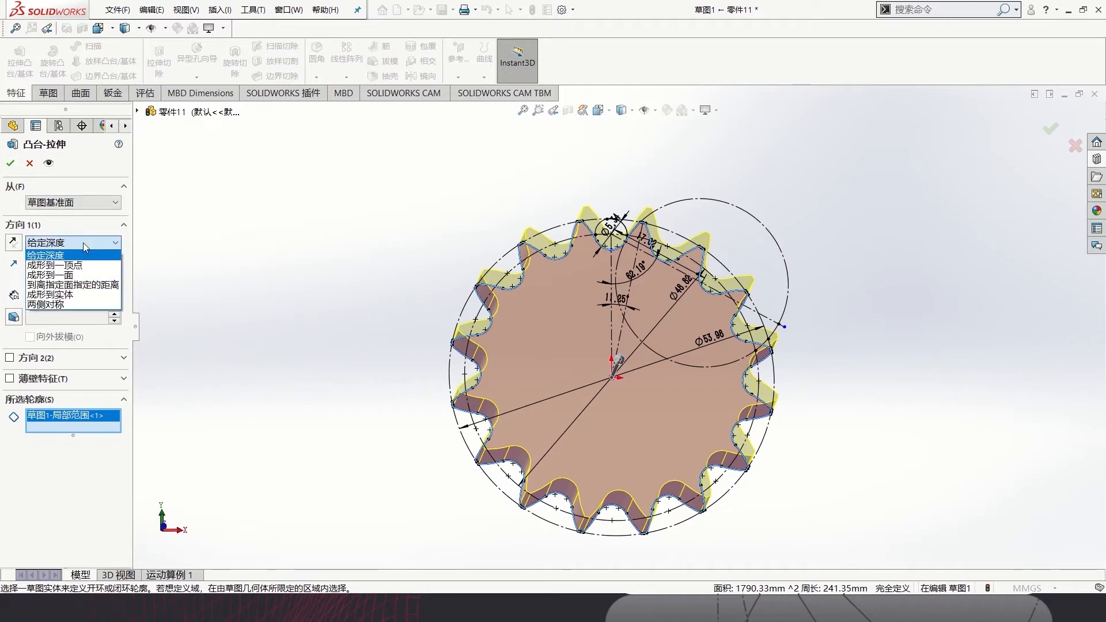
left_click(61, 304)
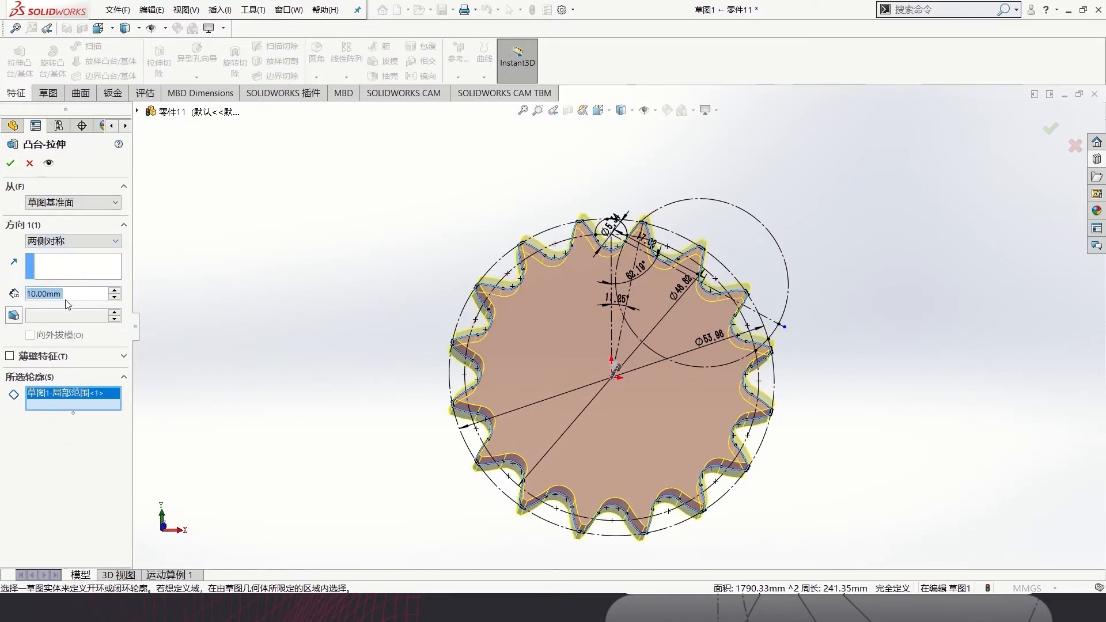
left_click(11, 164)
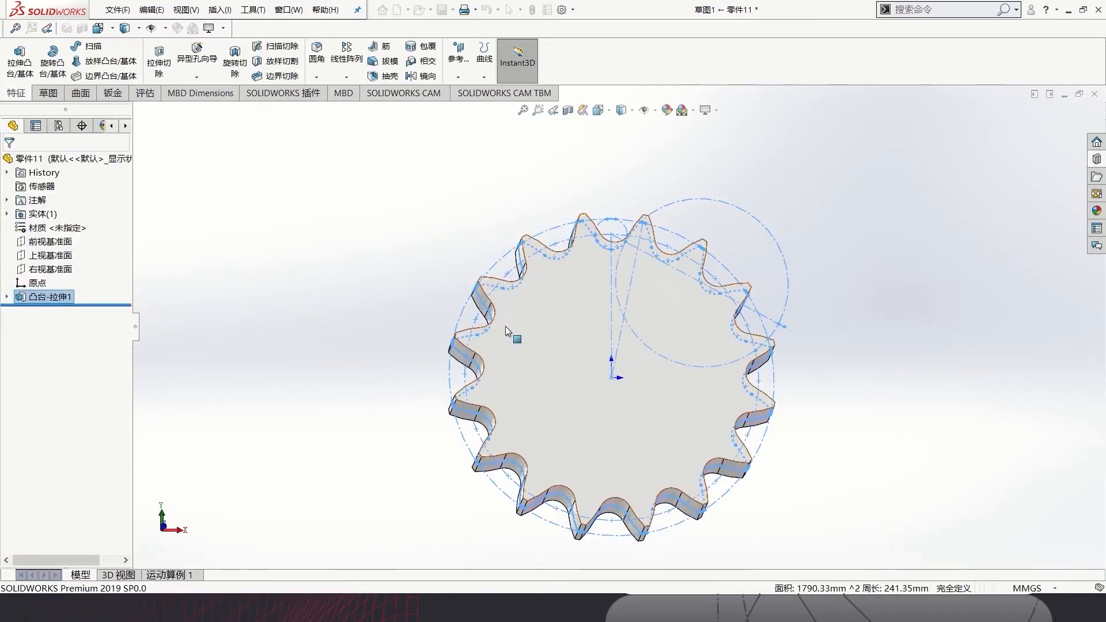
left_click(396, 375)
Examine the extruded sprocket's teeth and front face from several angles and close up
mouse_move(365, 435)
middle_mouse_down()
mouse_move(329, 378)
mouse_move(415, 331)
mouse_move(513, 353)
mouse_move(600, 267)
mouse_move(666, 382)
mouse_move(675, 504)
middle_mouse_up()
key("space")
left_click(533, 367)
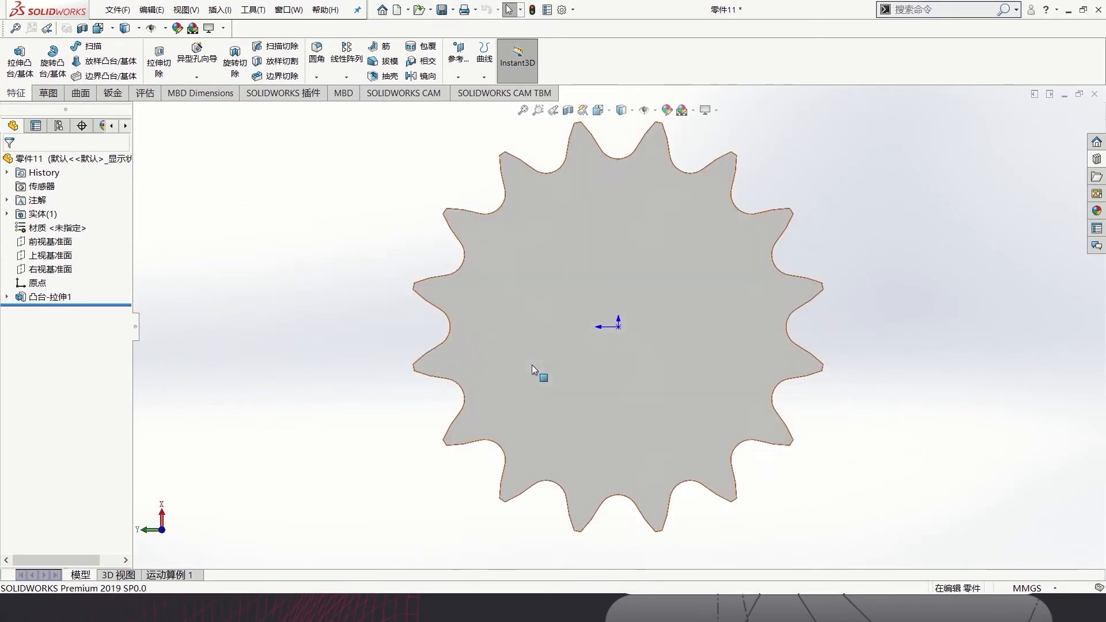
middle_click_drag(367, 238, 429, 264)
scroll(555, 227, "down", 2)
middle_click_drag(541, 269, 563, 255)
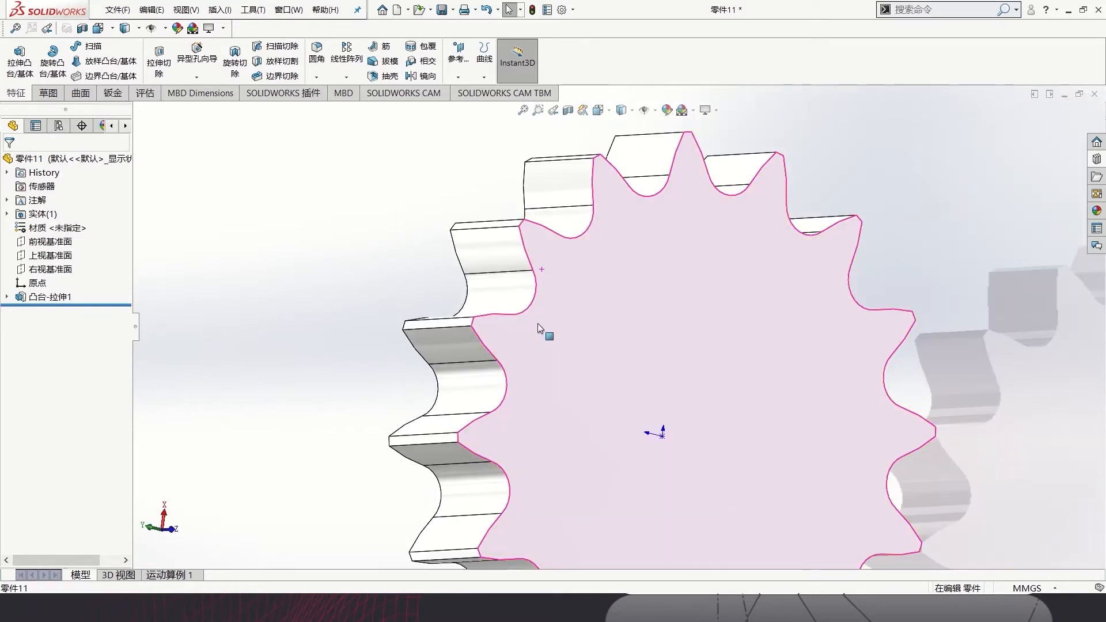
scroll(538, 324, "up", 2)
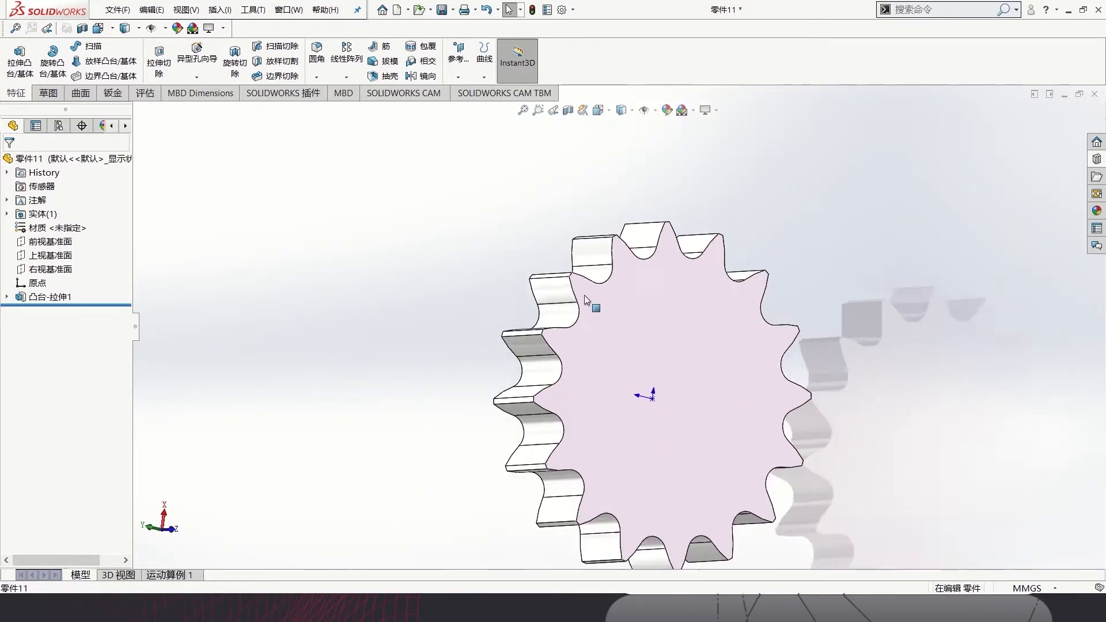
scroll(584, 295, "down", 2)
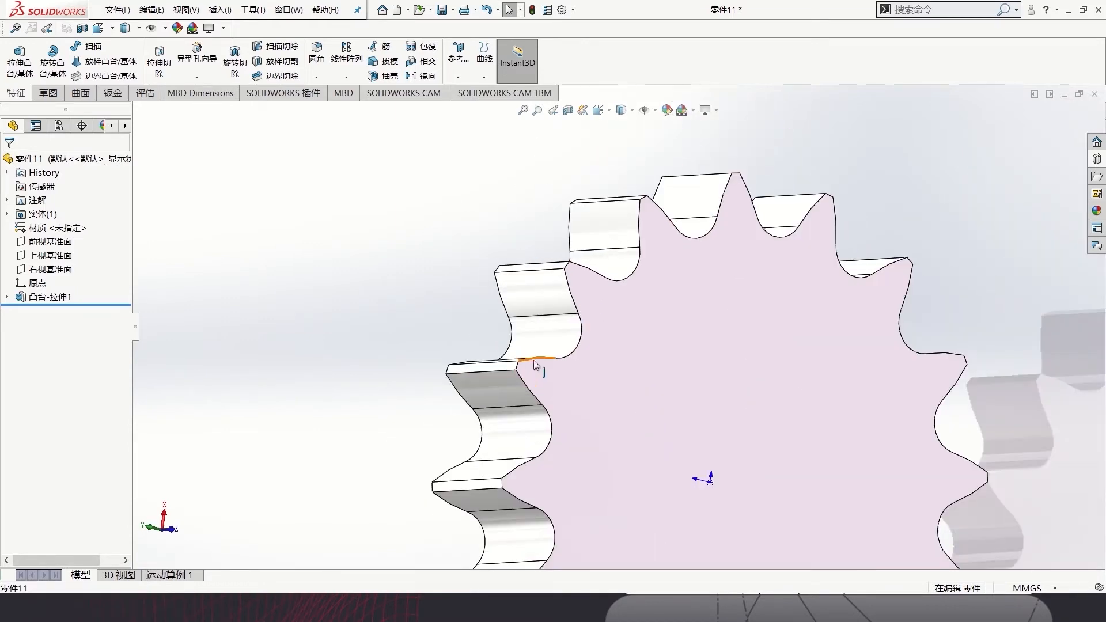
scroll(504, 305, "down", 1)
left_click(593, 263)
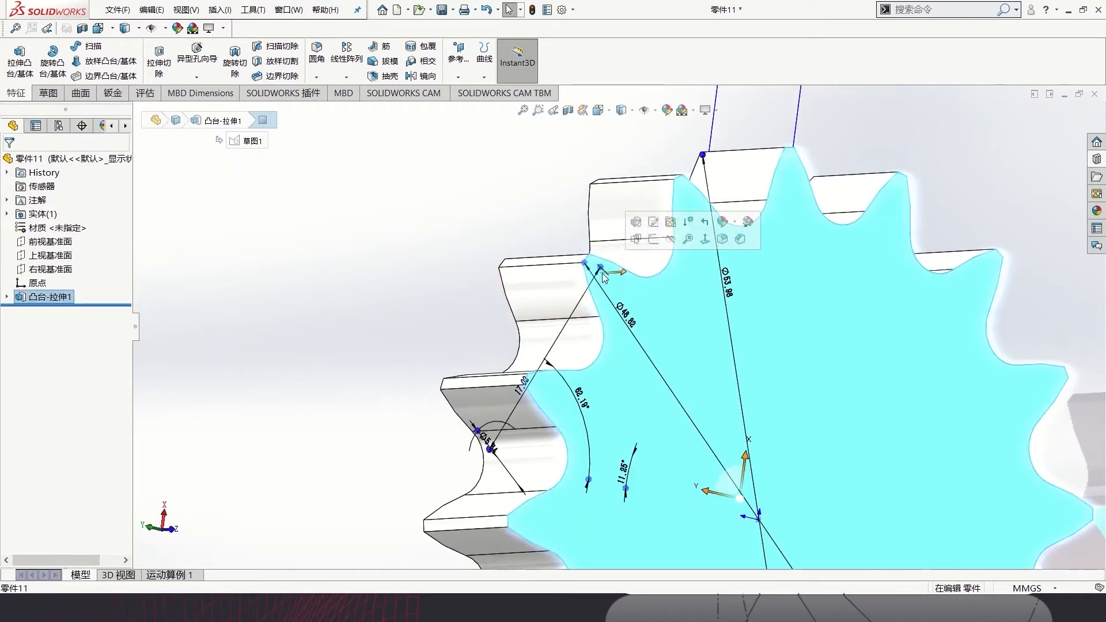
scroll(574, 285, "down", 1)
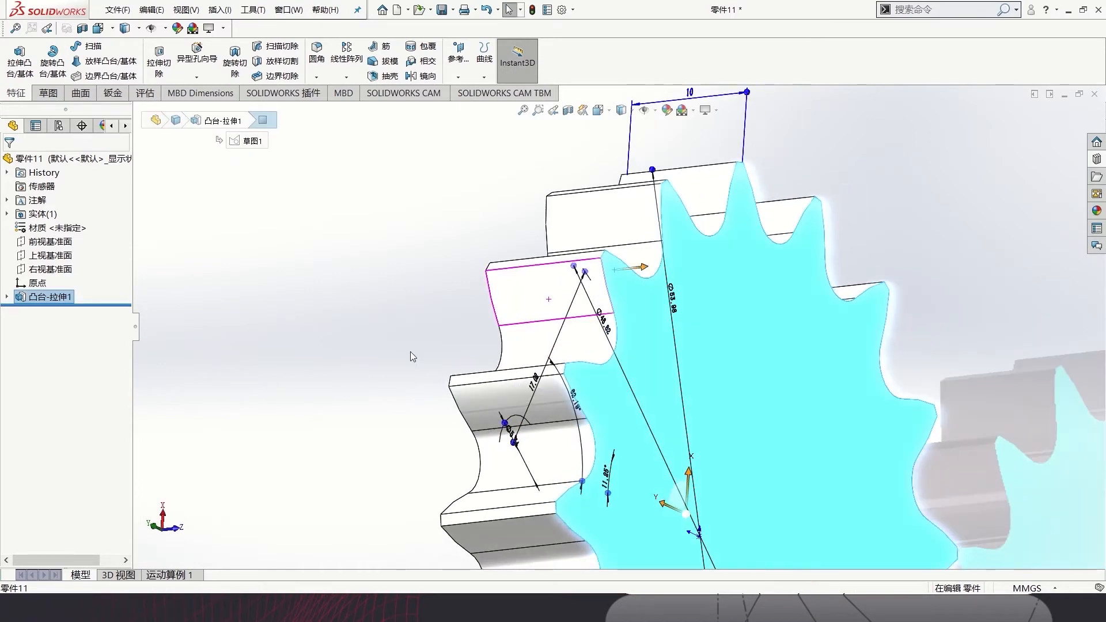
scroll(411, 352, "up", 5)
left_click(447, 386)
middle_click_drag(447, 386, 390, 330)
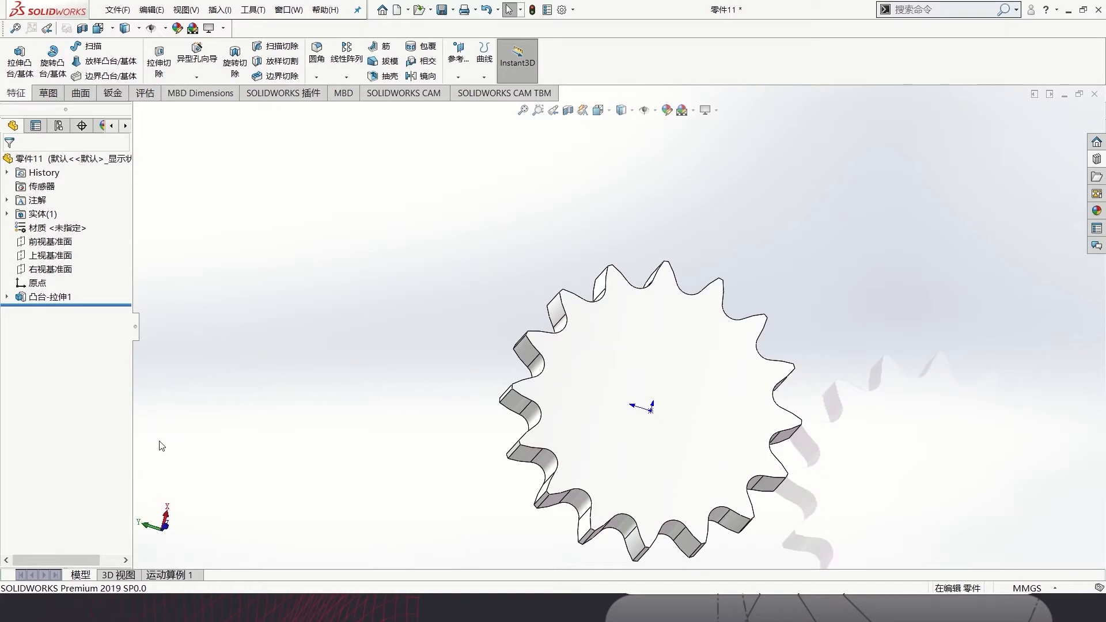
Start a new sketch on the top plane (上视基准面), viewed face-on
left_click(56, 254)
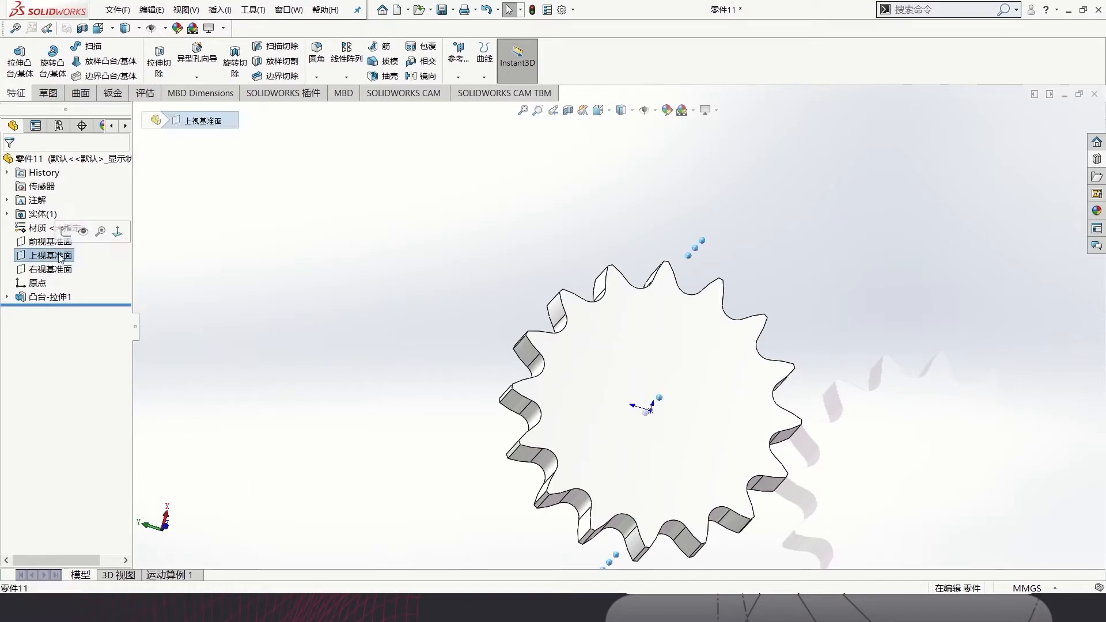
left_click(118, 231)
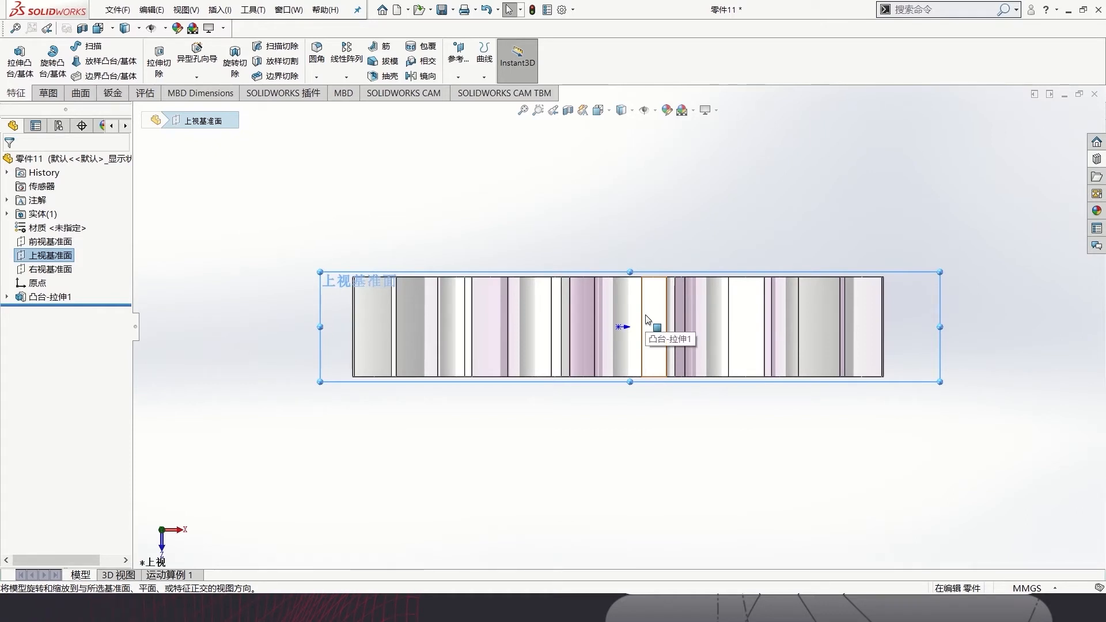
right_click(68, 257)
left_click(78, 234)
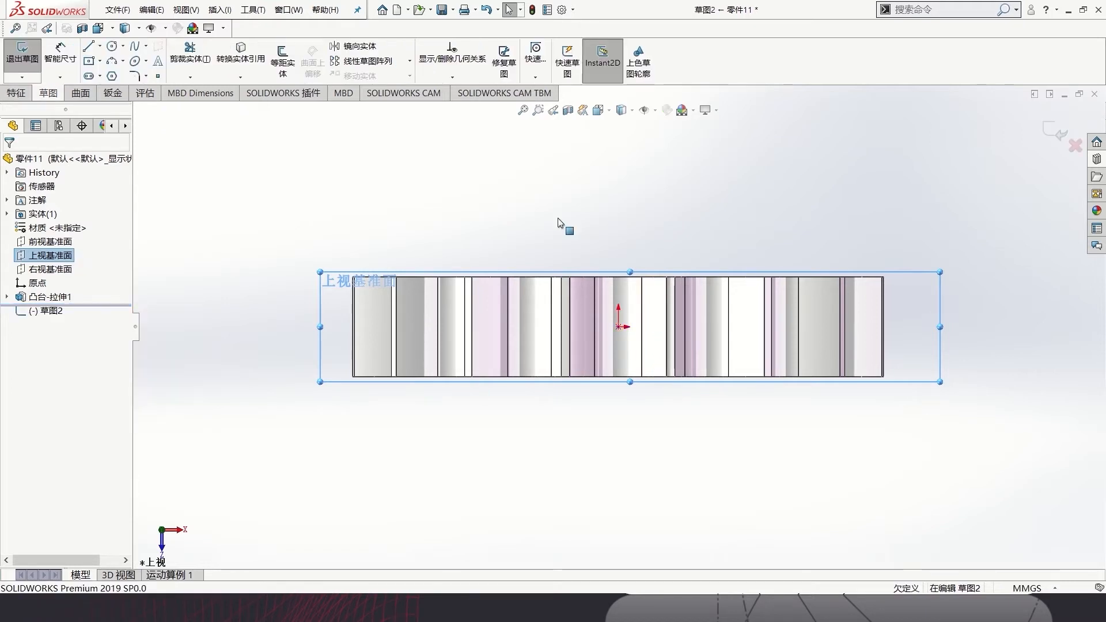
Draw a horizontal construction centerline of infinite length through the origin
left_click(123, 46)
left_click(99, 61)
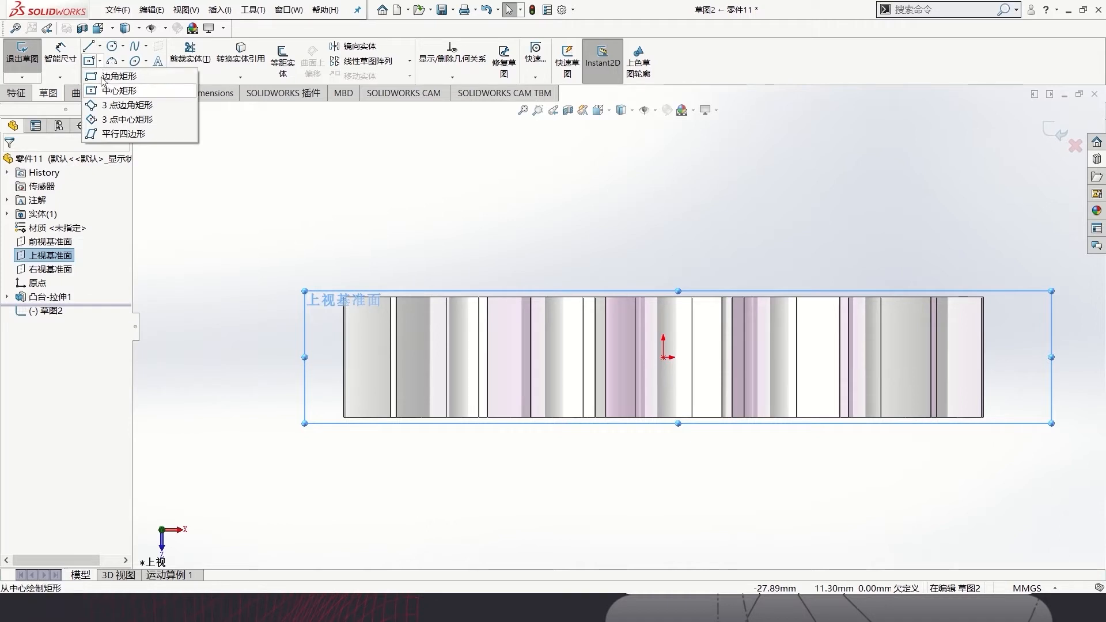
left_click(100, 46)
left_click(114, 77)
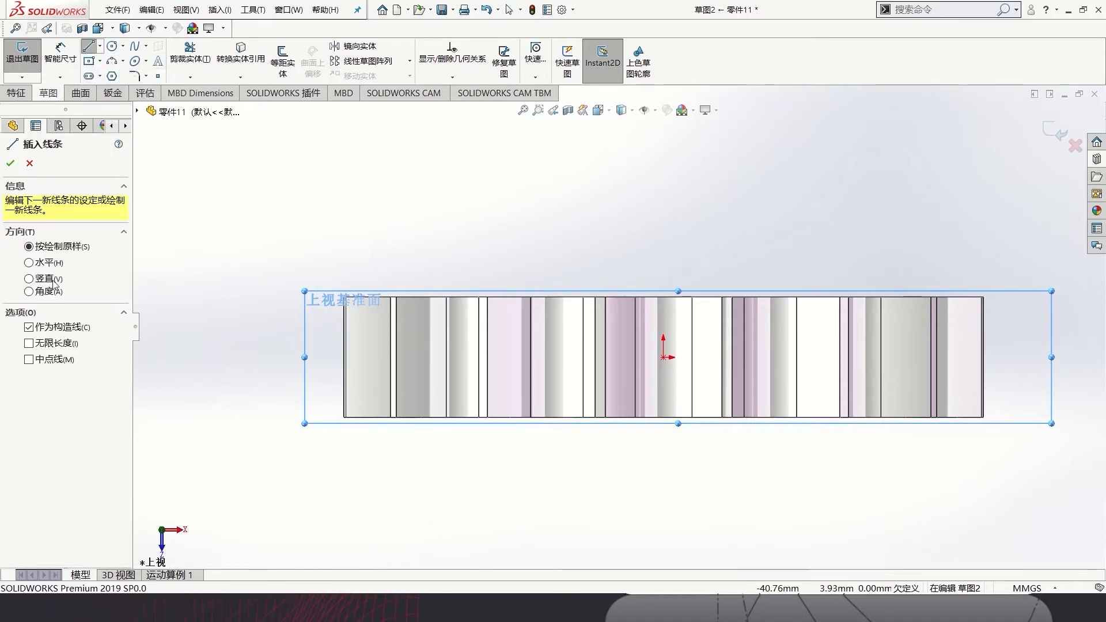
left_click(37, 264)
left_click(41, 344)
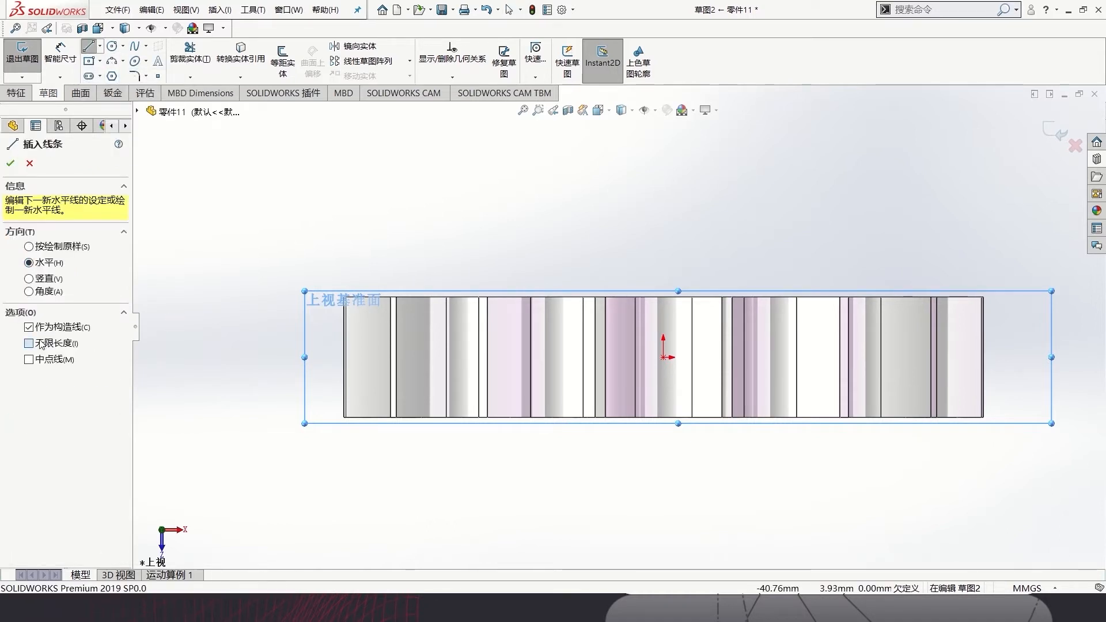
left_click(665, 358)
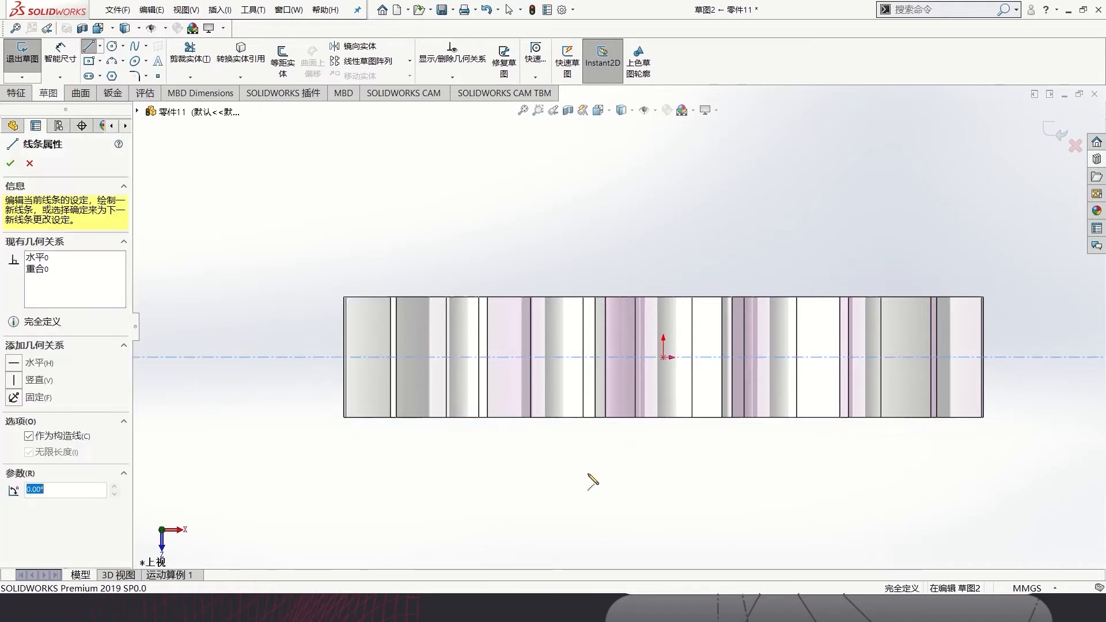
key("Escape")
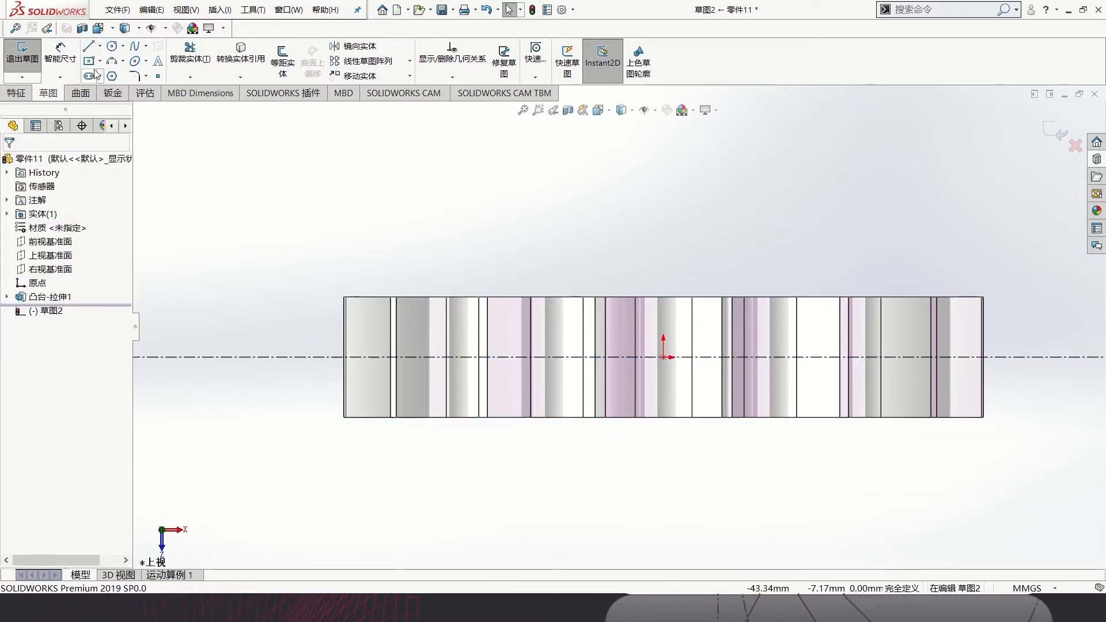
Draw a vertical construction centerline of infinite length through the origin
left_click(99, 47)
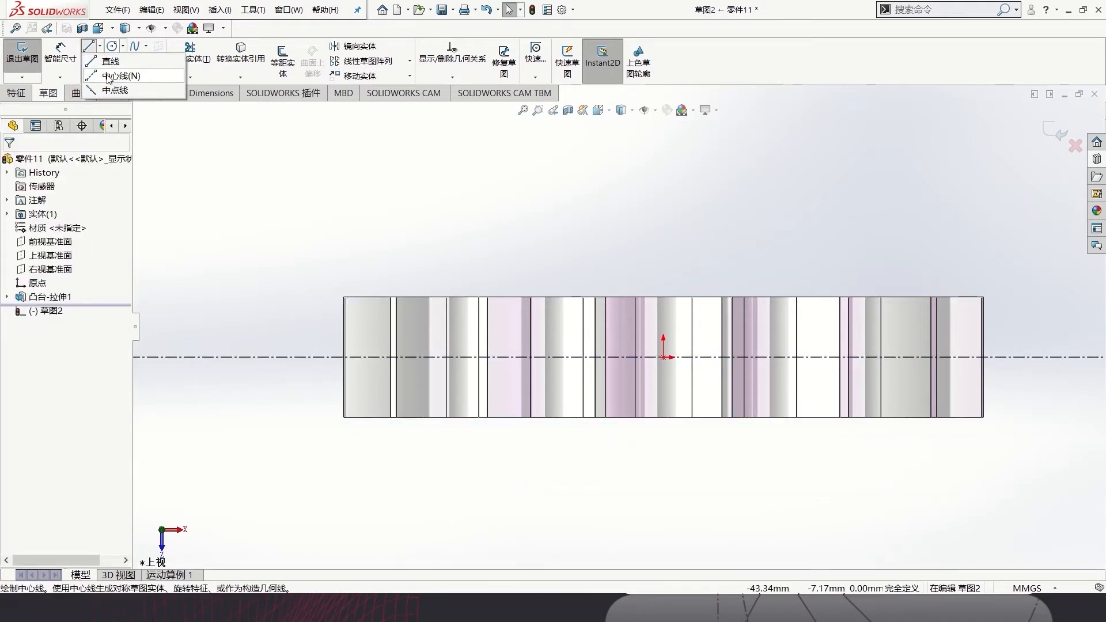
left_click(107, 76)
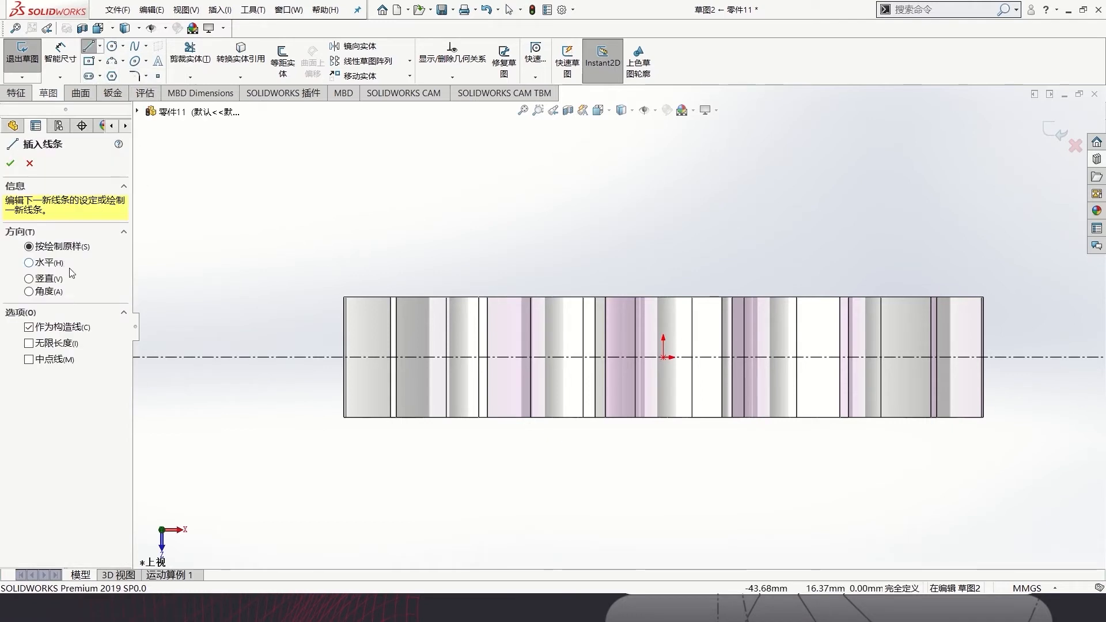
left_click(30, 279)
left_click(29, 344)
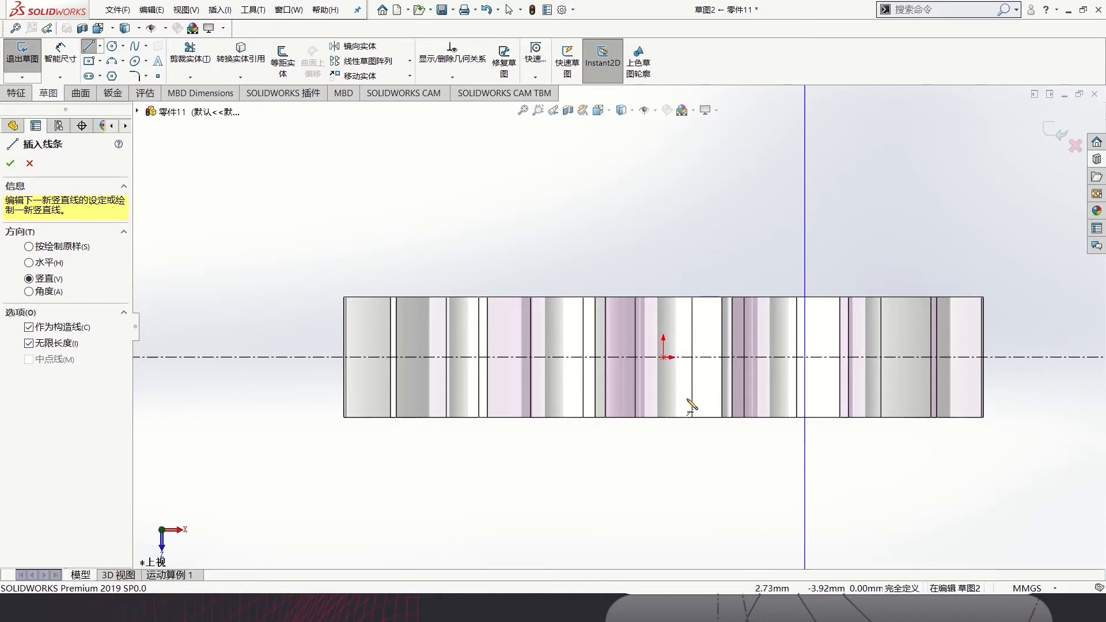
left_click(663, 358)
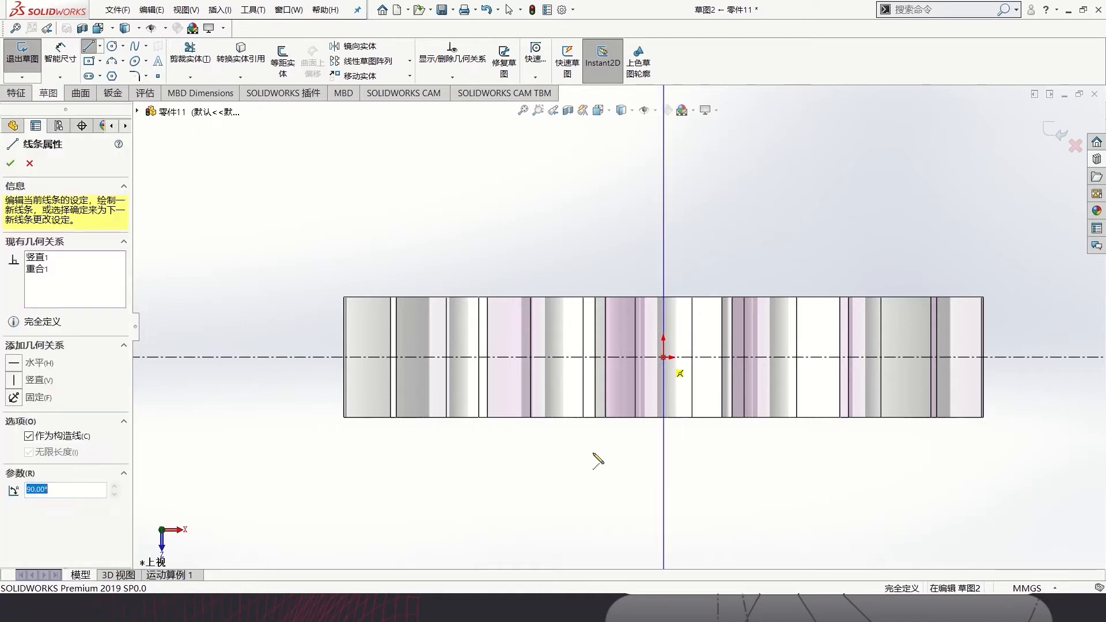
Sketch a closed triangle by the body's upper-left corner, with a vertical outer side about 3 mm long and slanted sides about 9 mm
key("Escape")
scroll(655, 402, "up", 4)
scroll(604, 230, "down", 3)
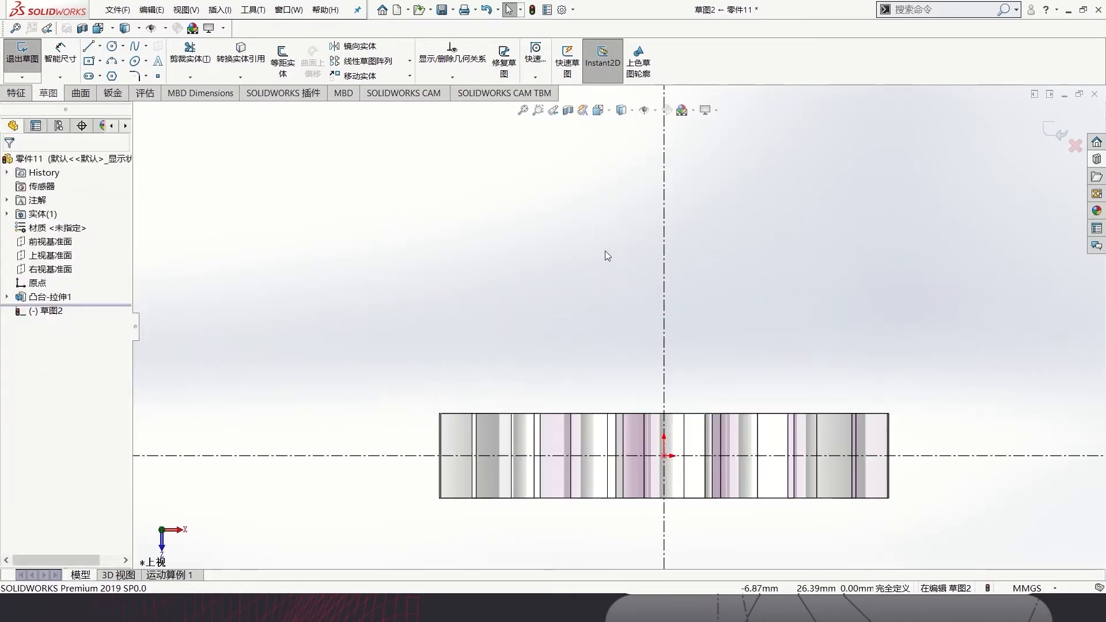
left_click(88, 46)
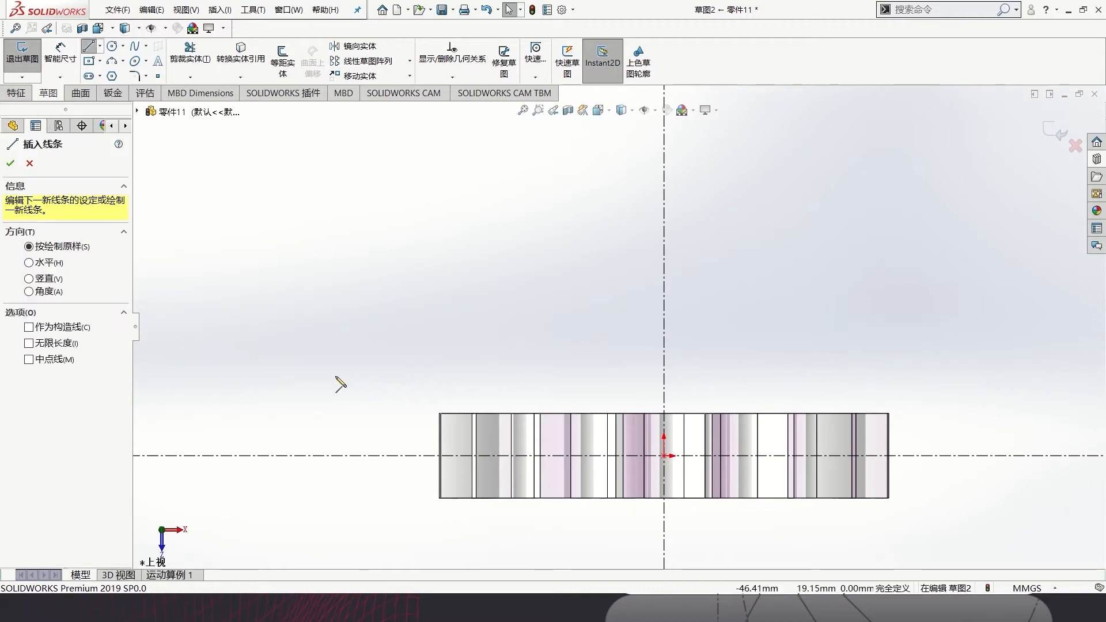
left_click(409, 392)
left_click(408, 417)
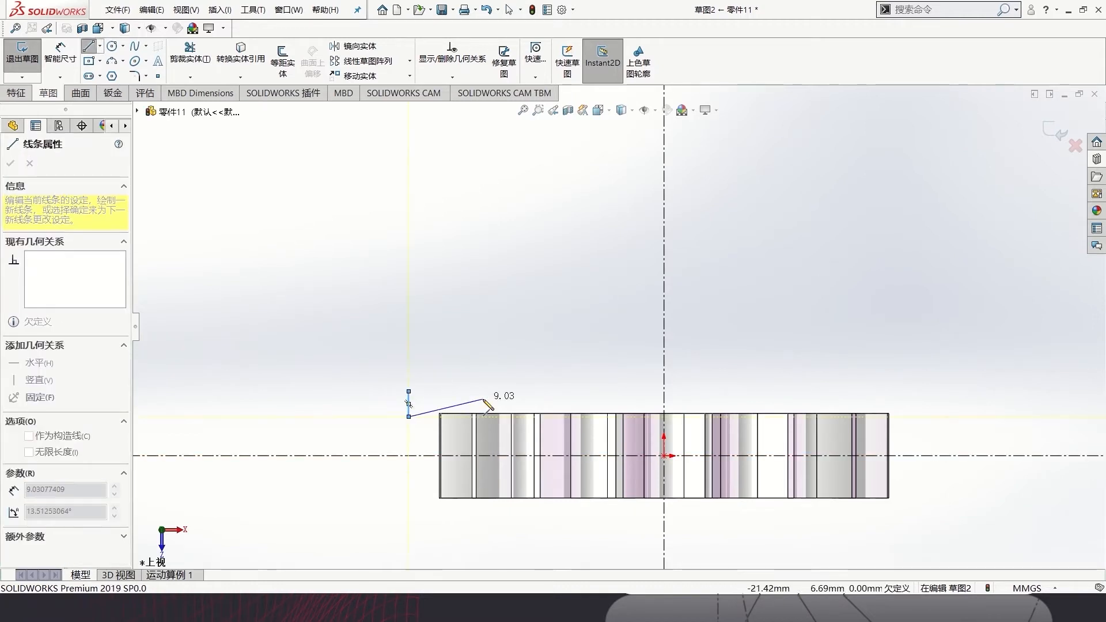
left_click(483, 399)
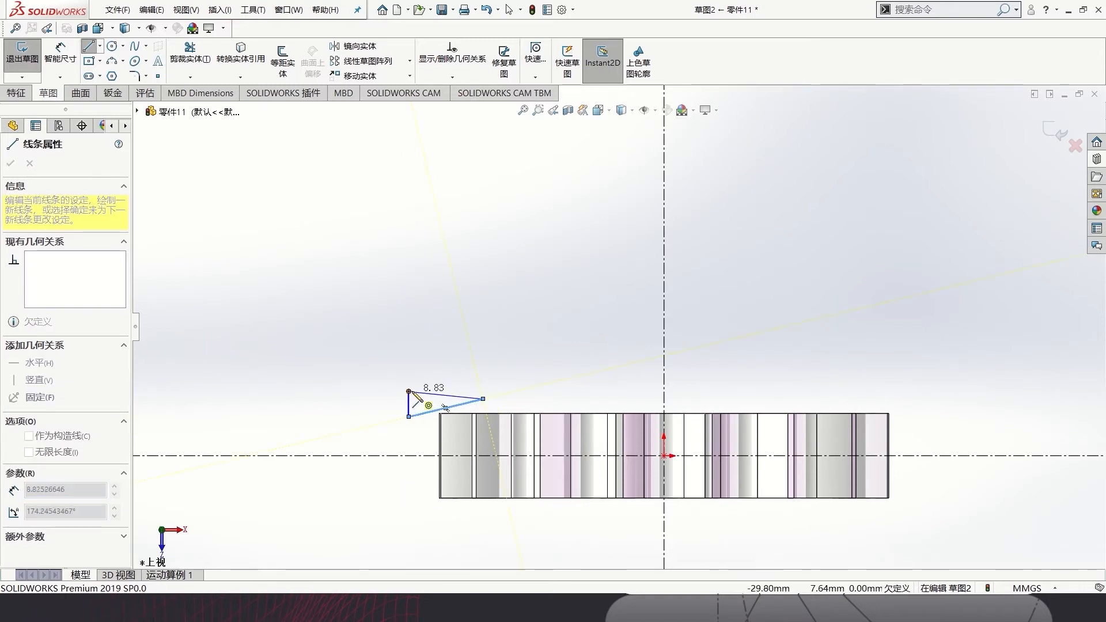
left_click(408, 391)
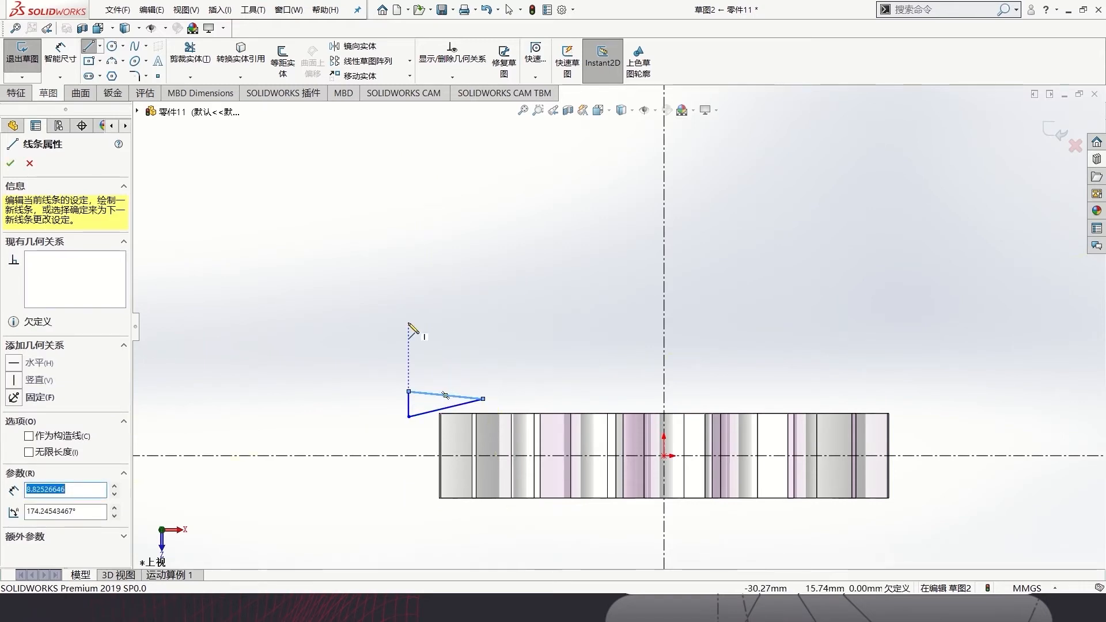
key("Escape")
Make the triangle's upper side collinear with the top edge of the sprocket body
scroll(392, 343, "down", 3)
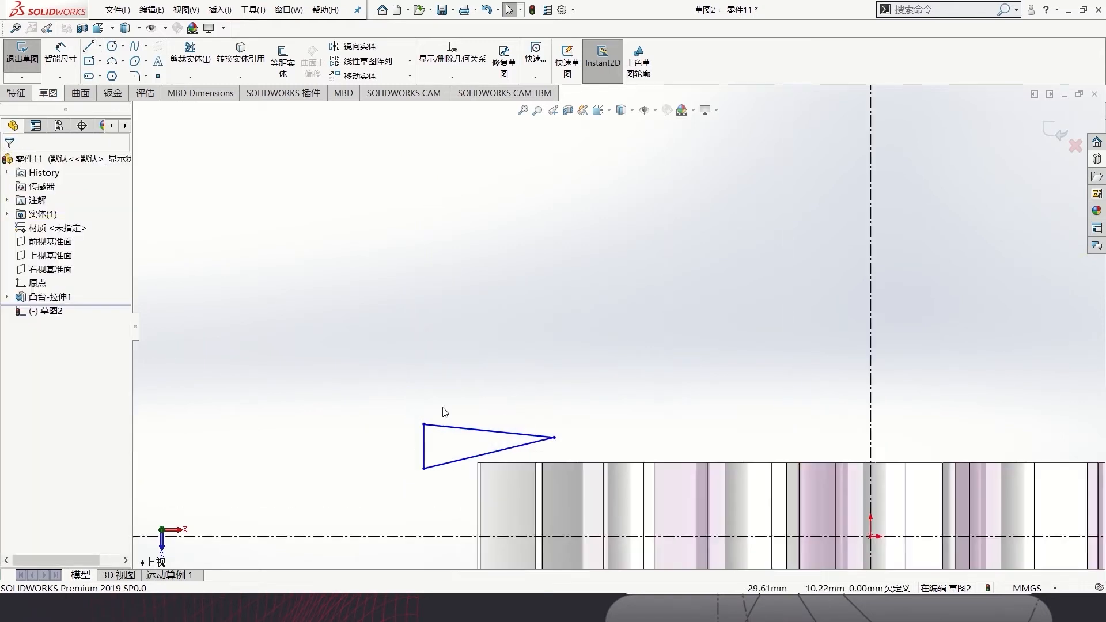
left_click(465, 428)
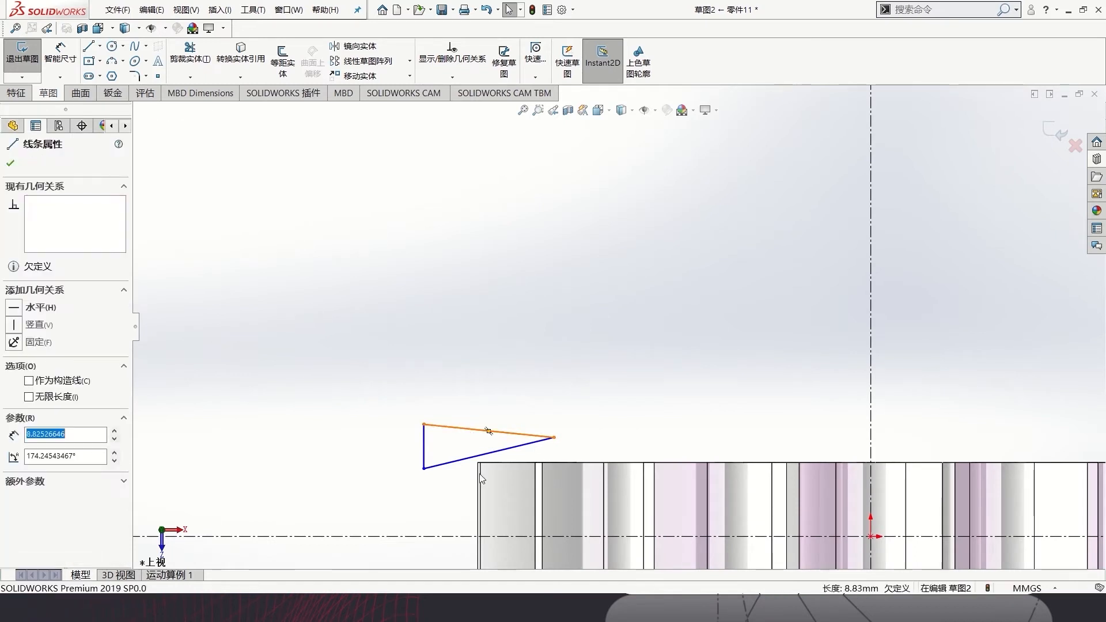
left_click(616, 462, "ctrl")
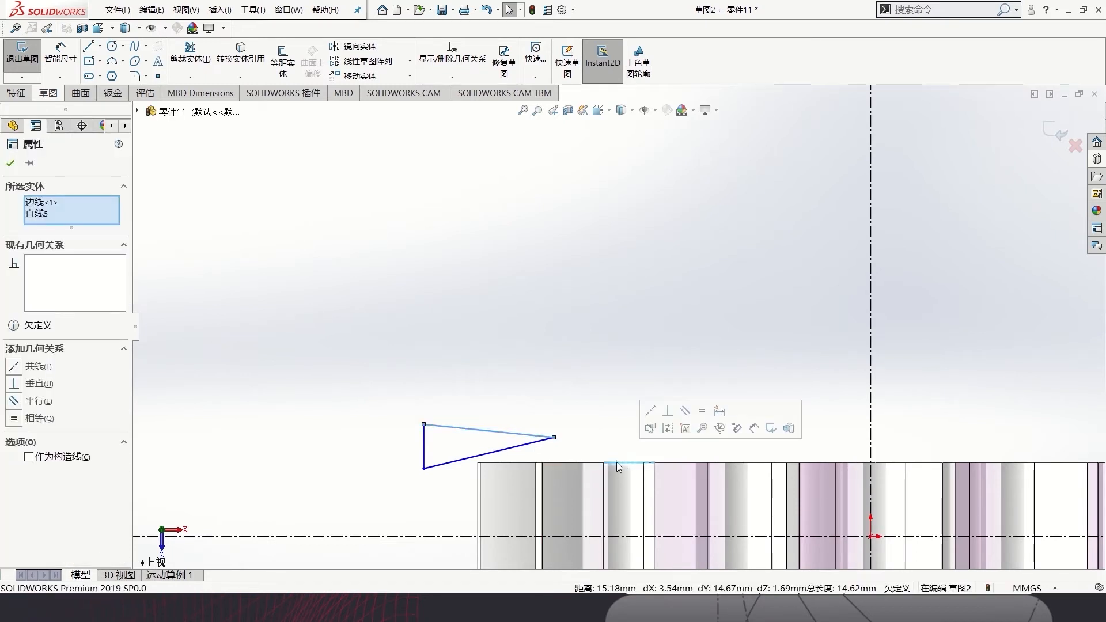
left_click(650, 411)
scroll(588, 406, "up", 2)
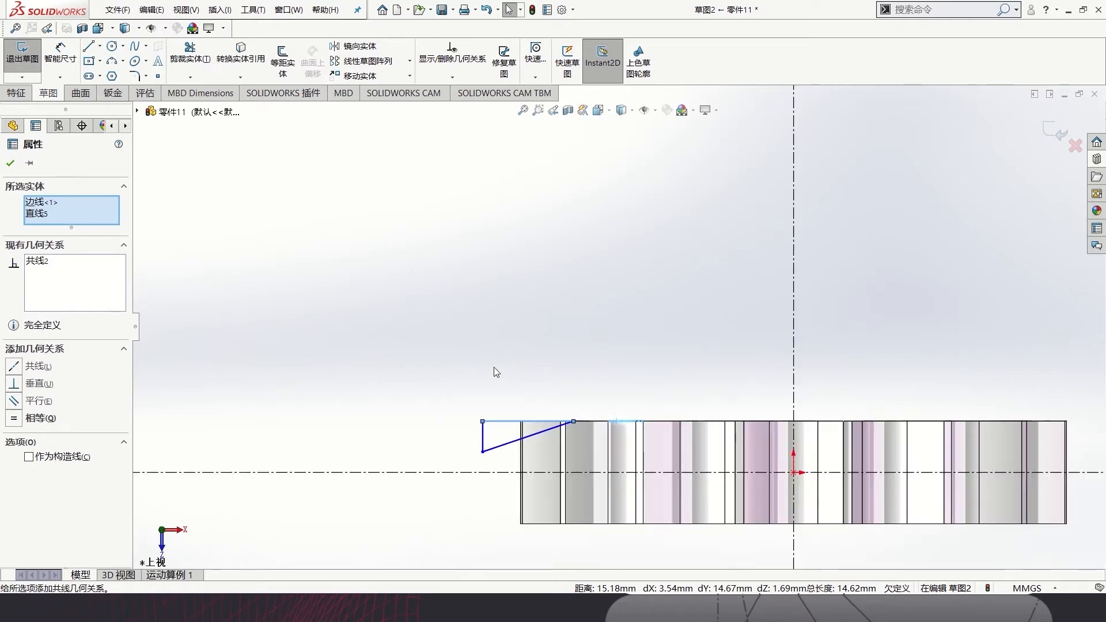
left_click(565, 354)
Dimension the horizontal distance from the triangle's inner tip to the vertical centerline as 43.744/2 mm
scroll(562, 375, "down", 2)
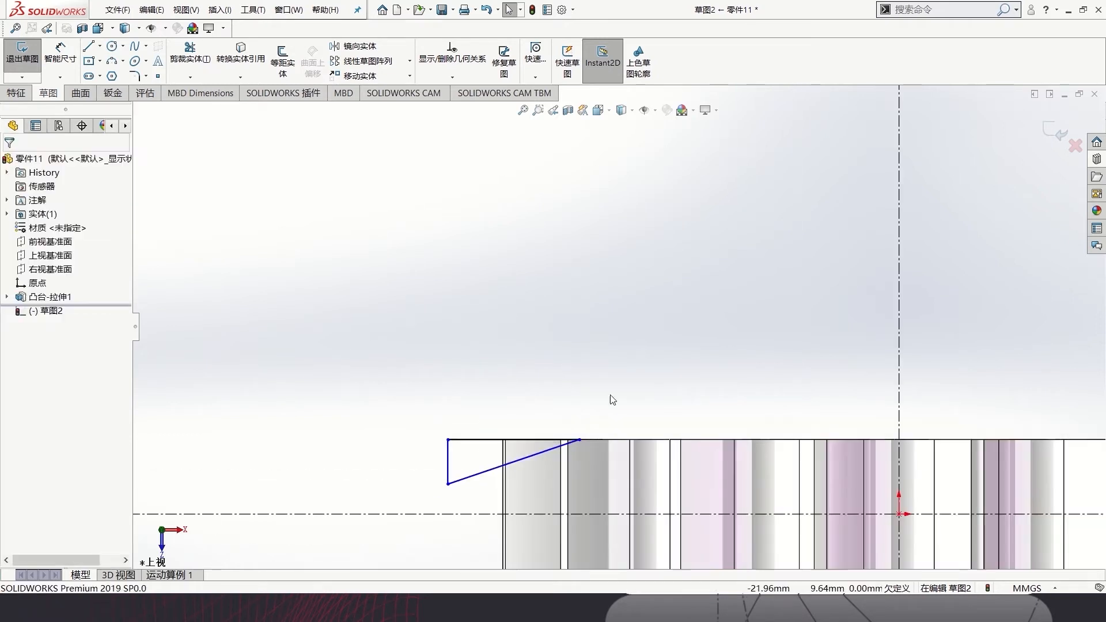
left_click(579, 440)
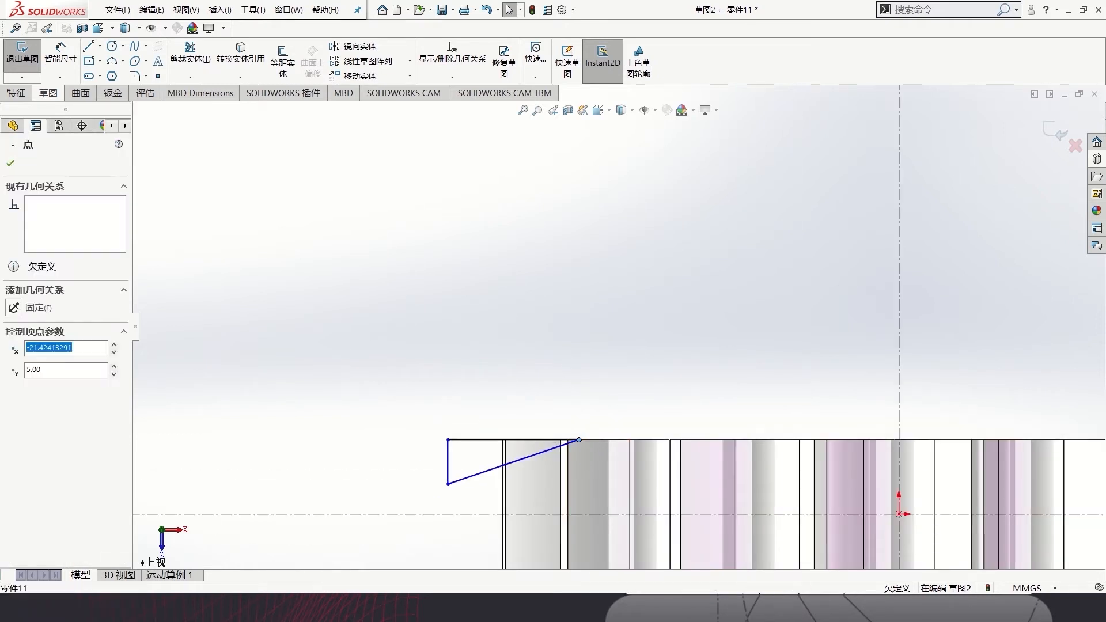
left_click(900, 386, "ctrl")
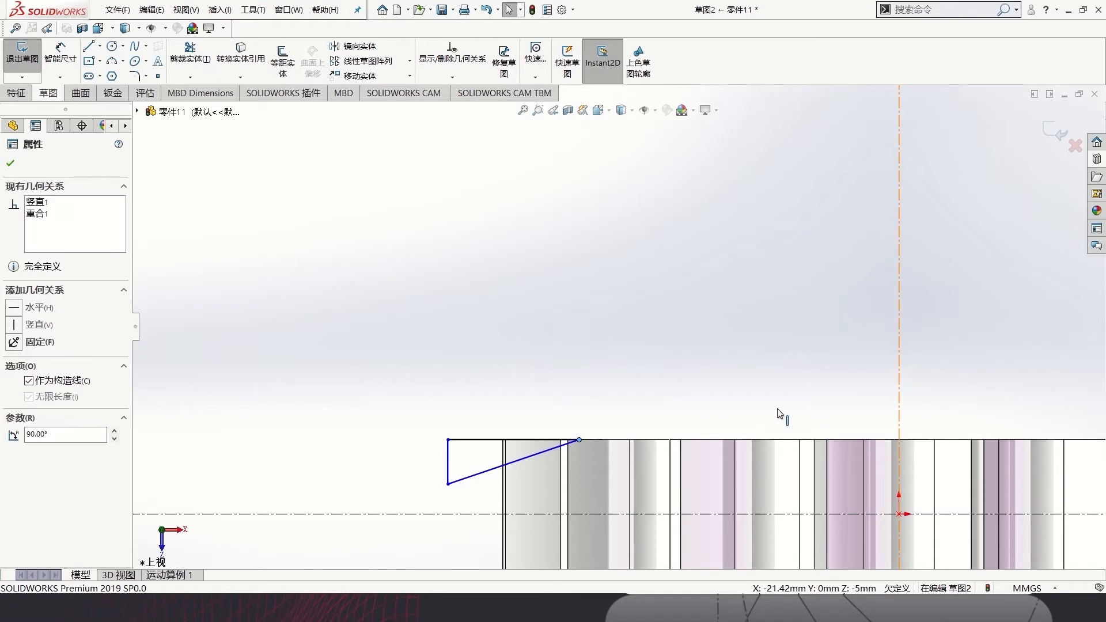
left_click(60, 55)
left_click(584, 439)
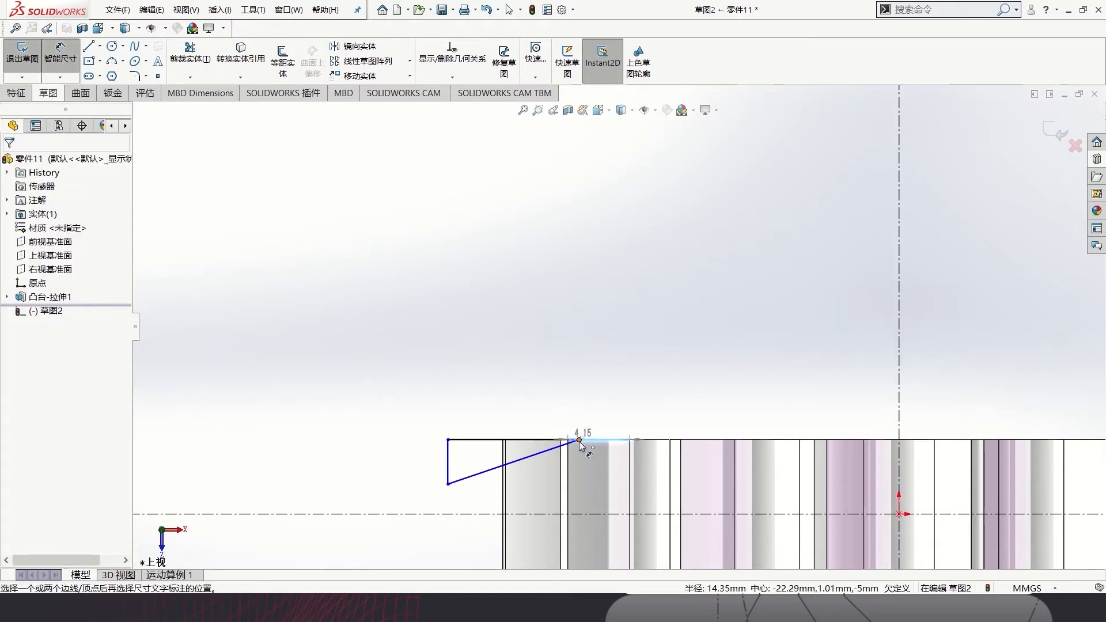
key("Escape")
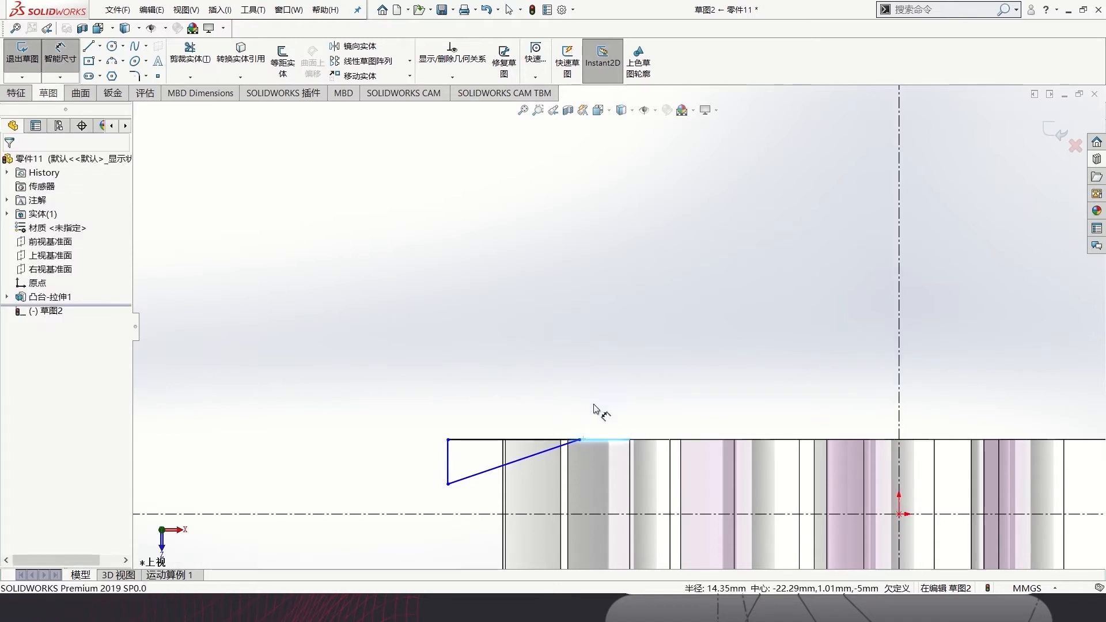
left_click(580, 440)
left_click(900, 375)
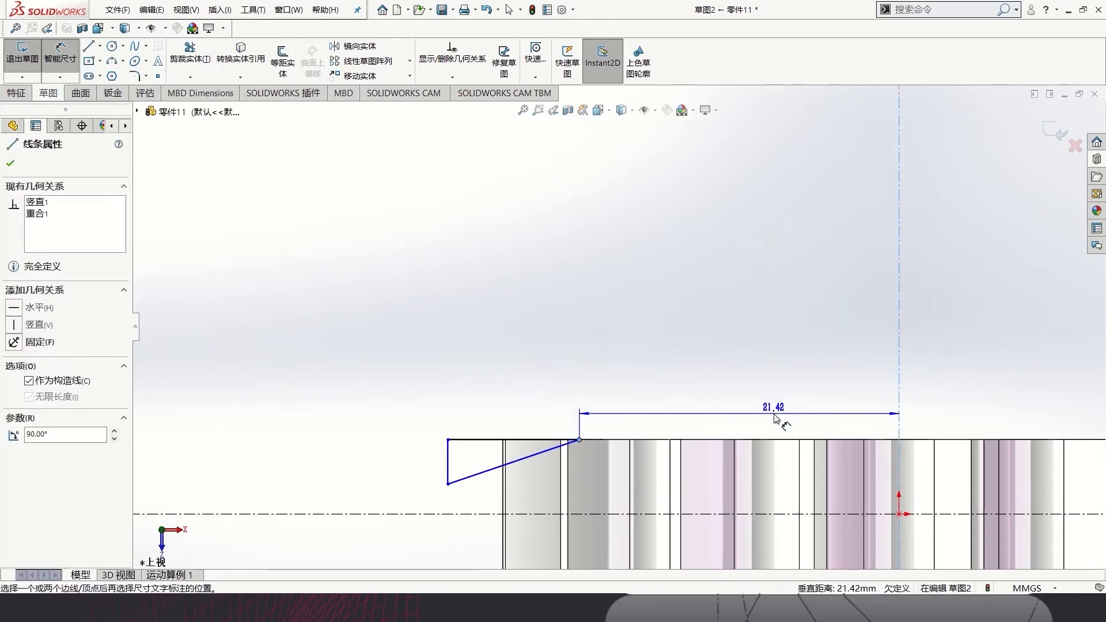
left_click(776, 419)
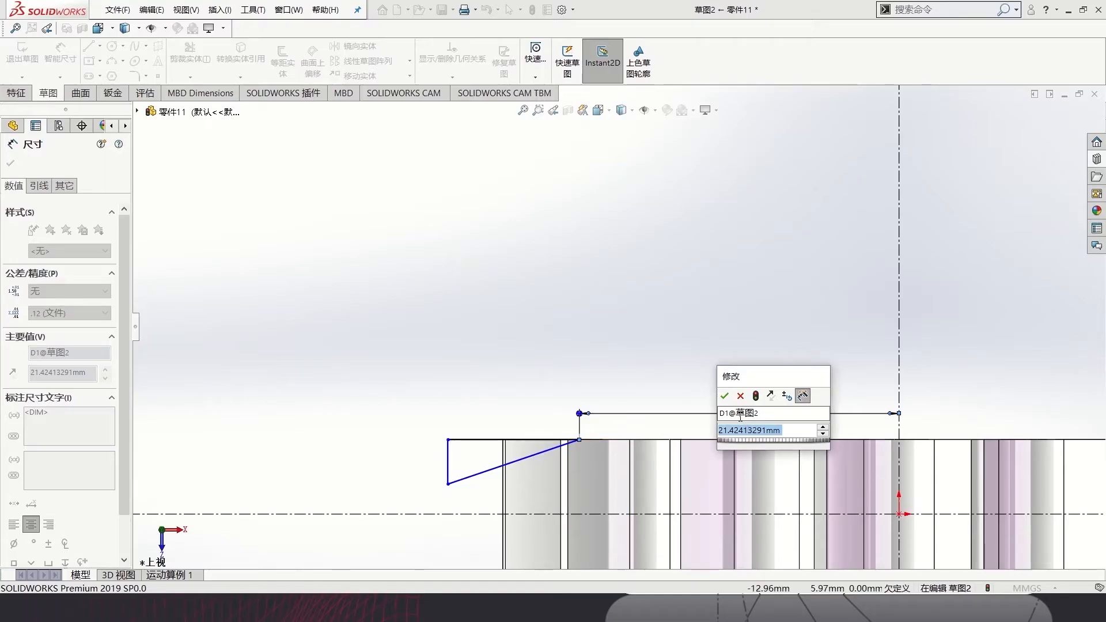
type("43.74")
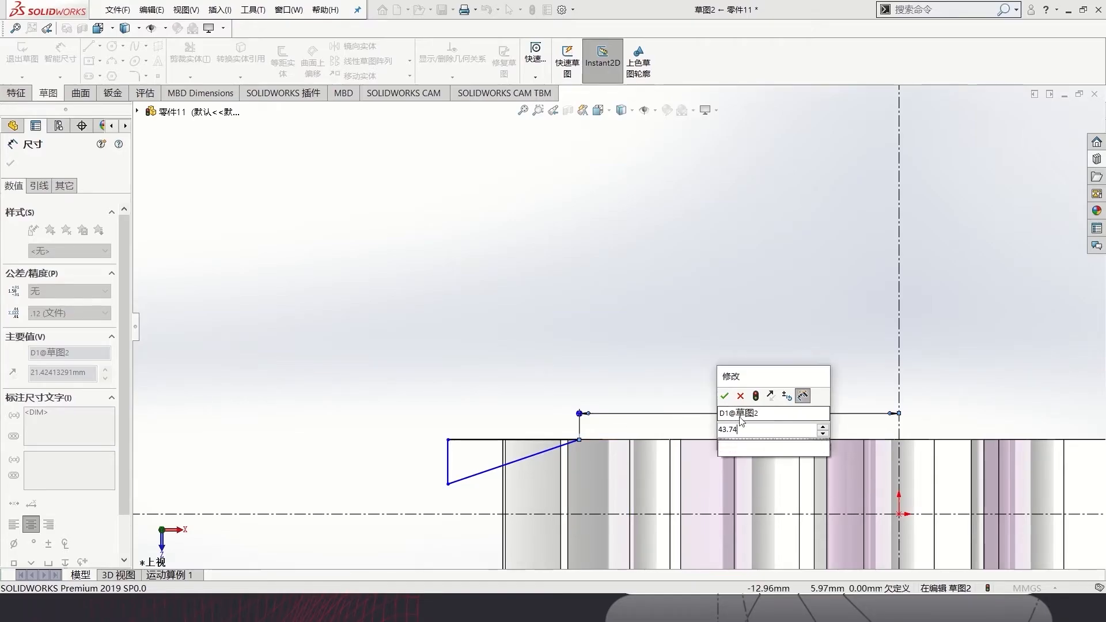
type("4/2")
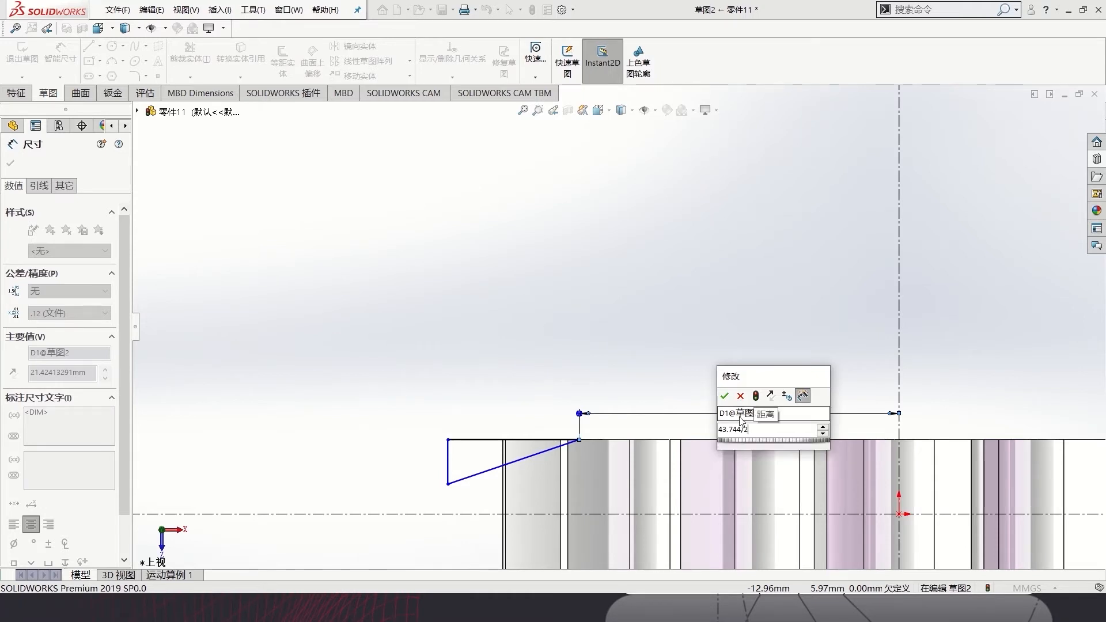
key("Return")
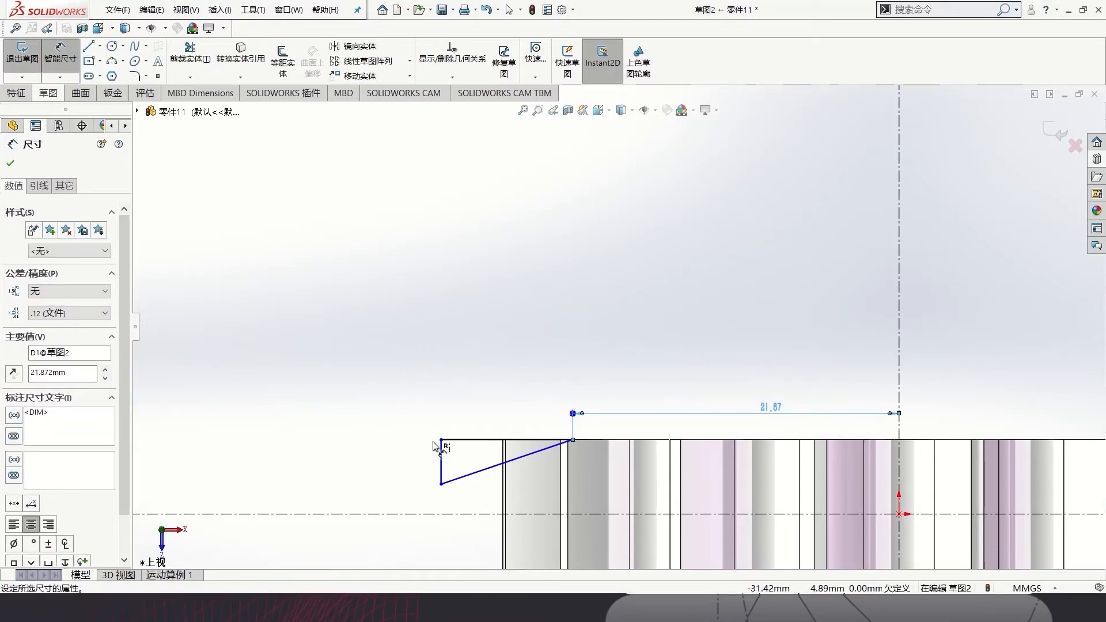
Dimension the triangle's outer upper corner to the vertical centerline as 53.983/2 mm, consulting the tip diameter Da in the Excel parameter sheet
left_click(441, 440)
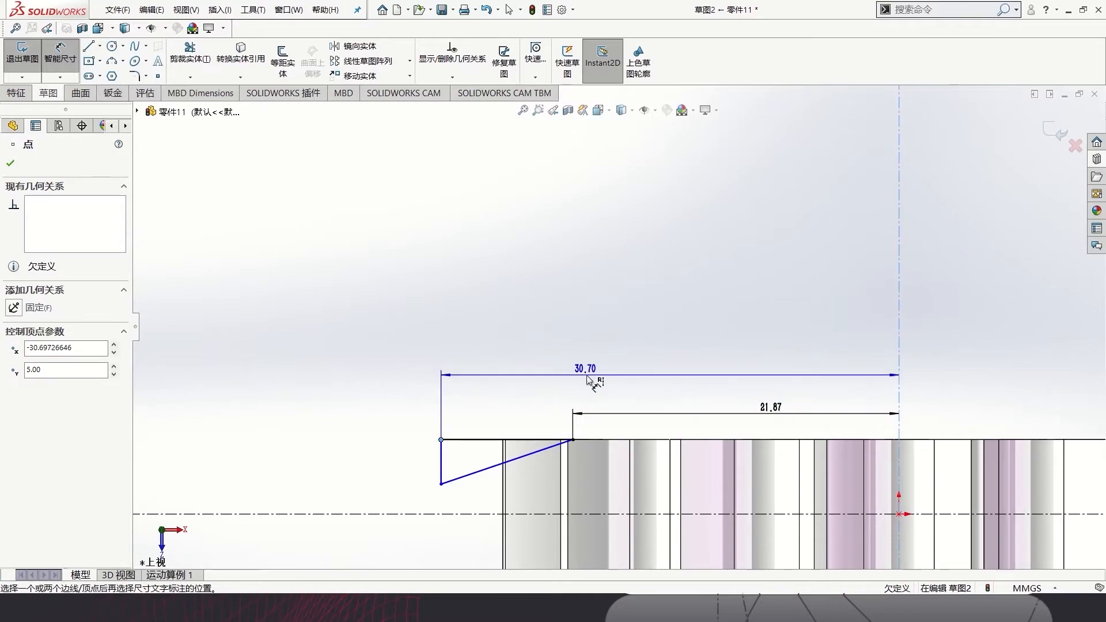
left_click(589, 375)
key("alt+Tab")
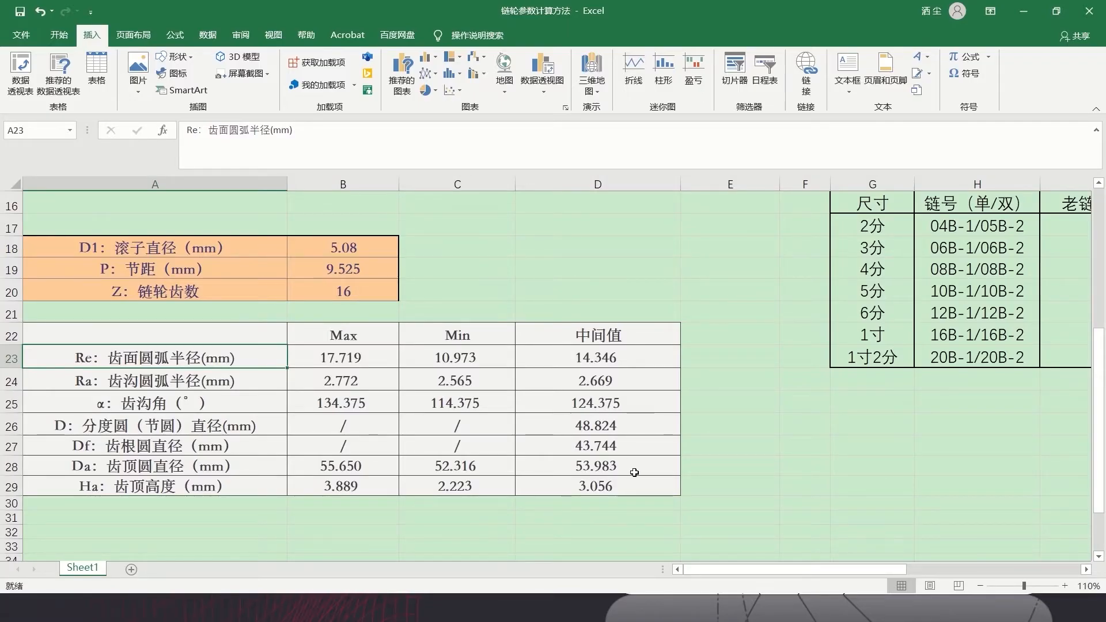
key("alt+Tab")
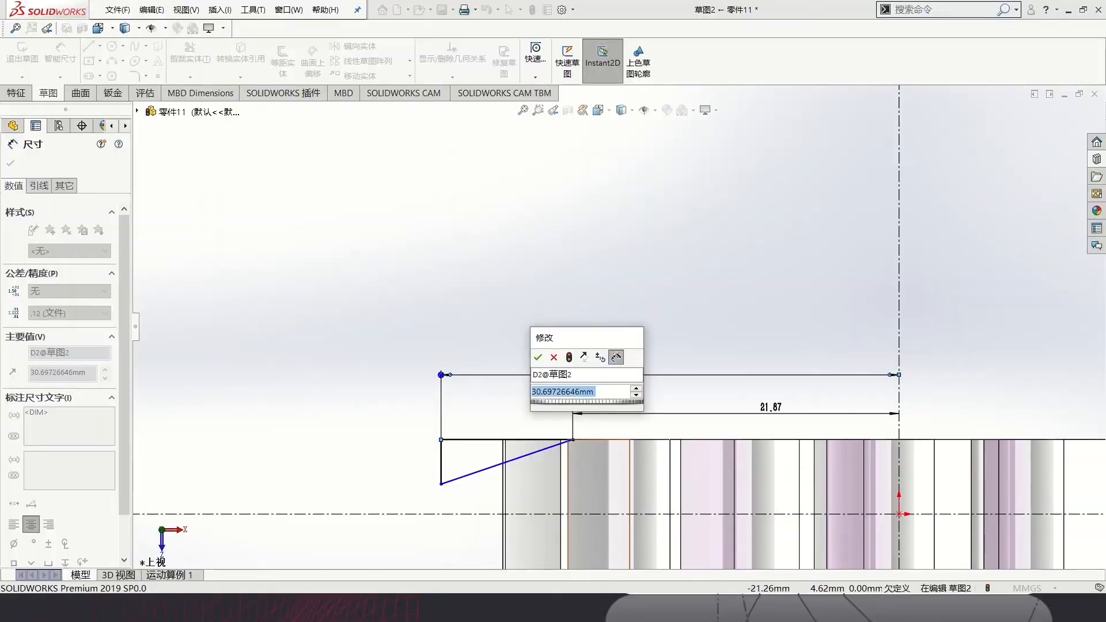
type("53.983")
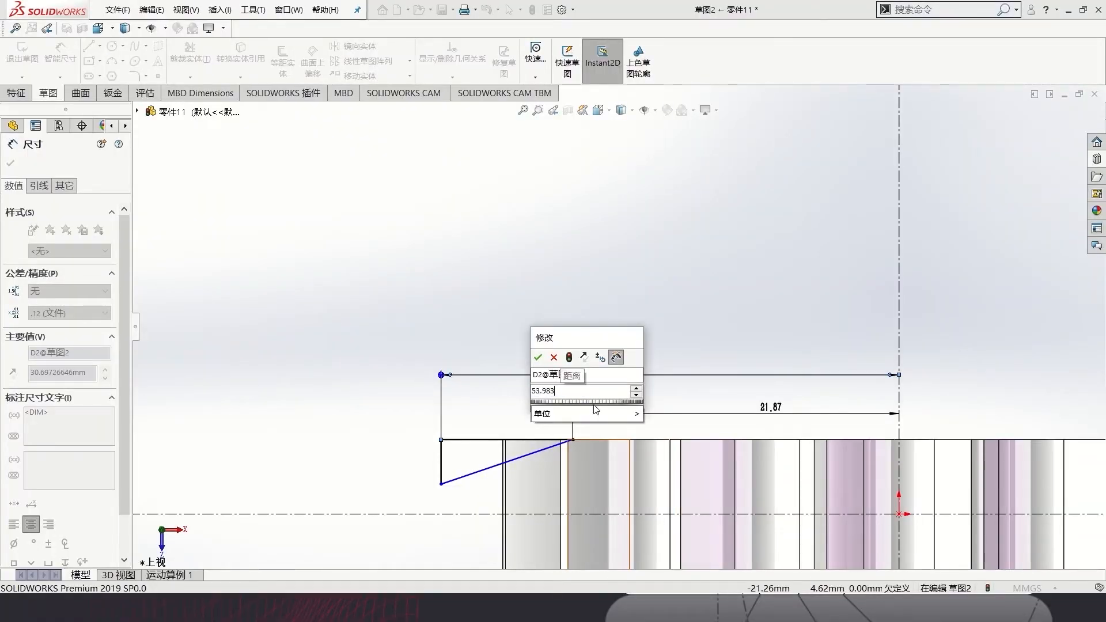
type("/2")
key("Return")
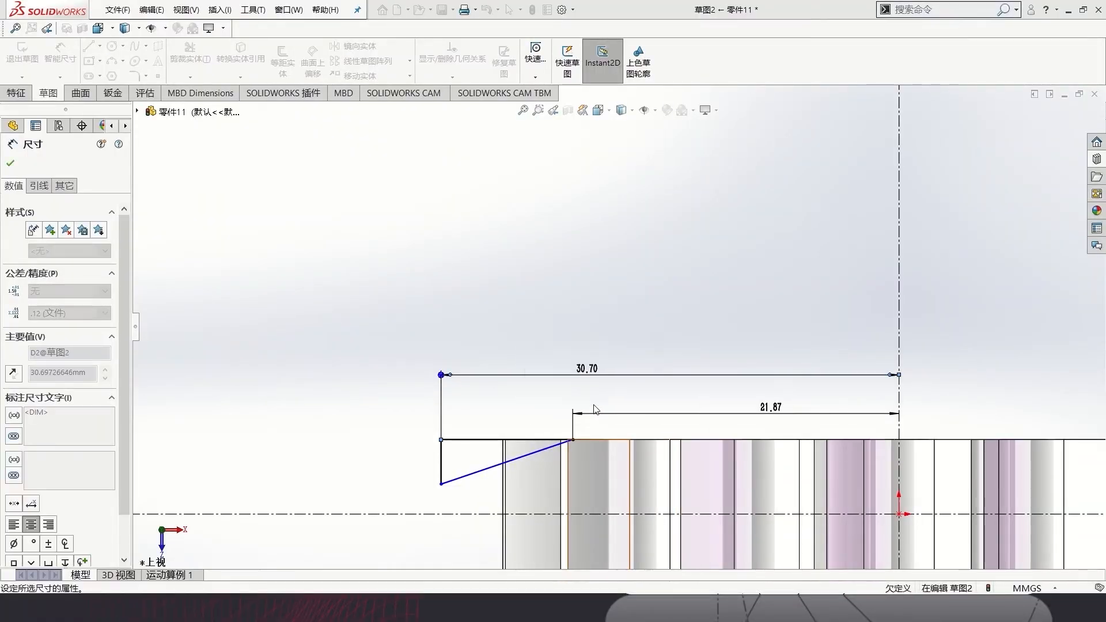
Dimension the triangle's vertical outer side as 1 mm
scroll(810, 427, "down", 3)
scroll(525, 398, "up", 3)
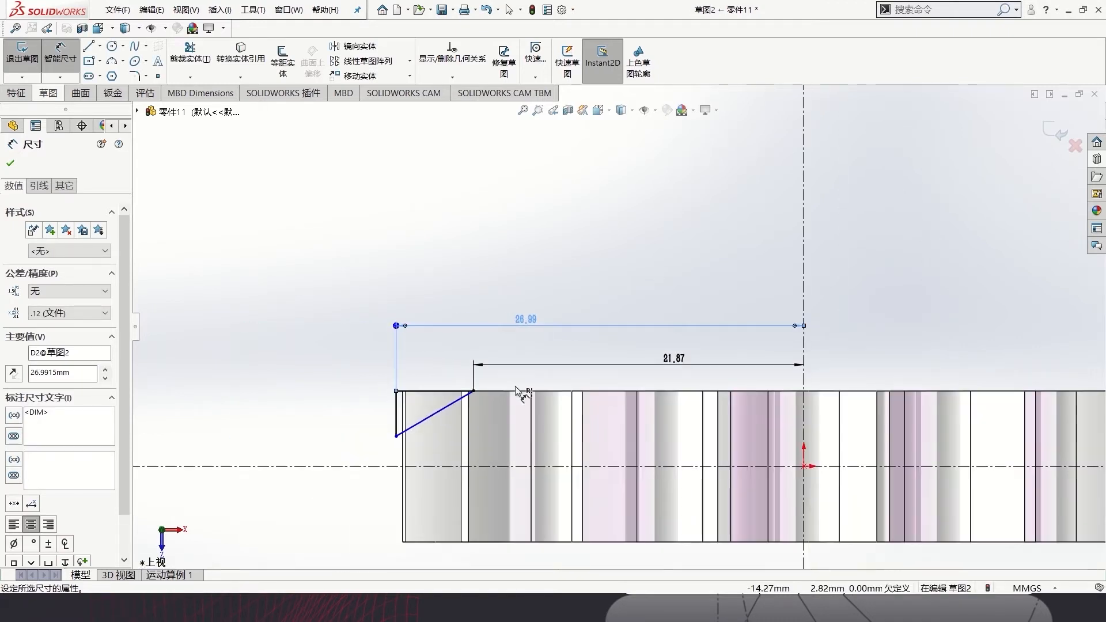
scroll(553, 390, "down", 3)
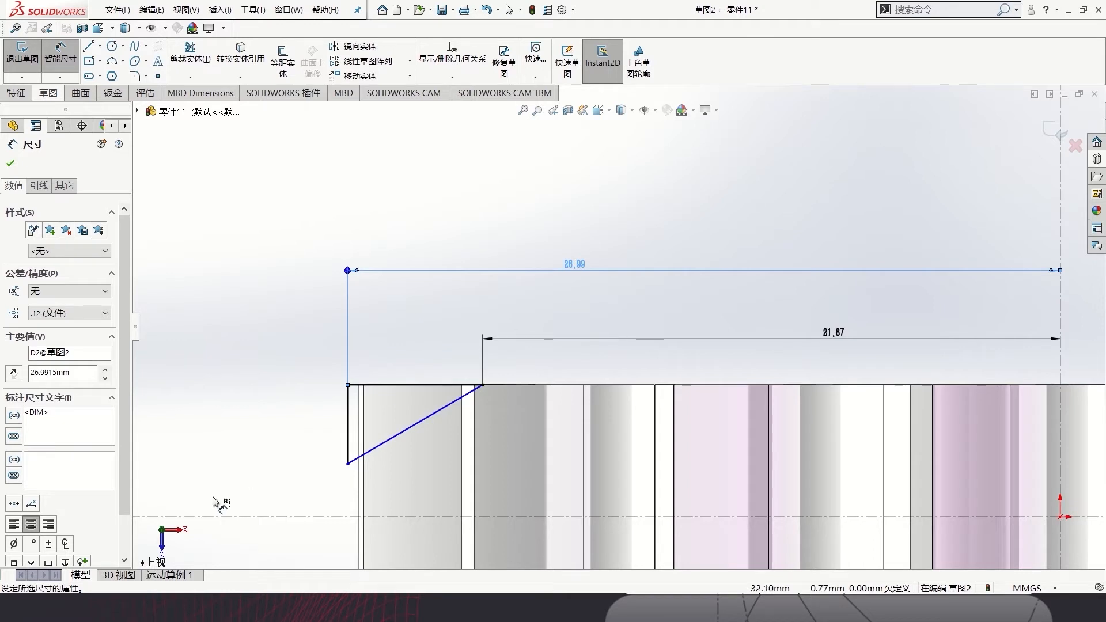
left_click(347, 425)
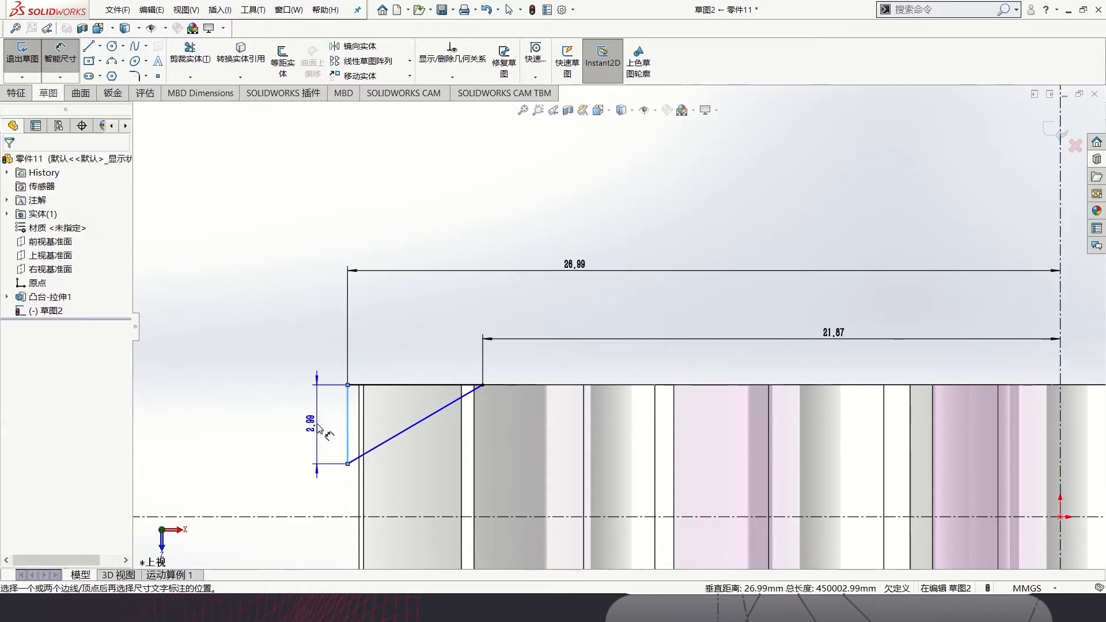
left_click(322, 426)
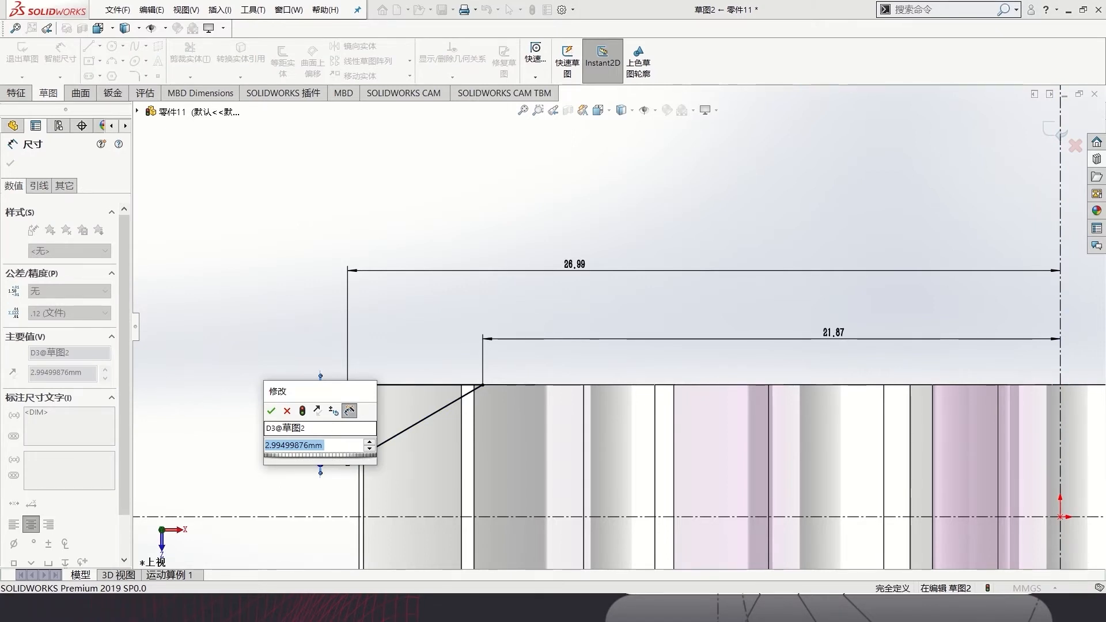
type("1")
key("Return")
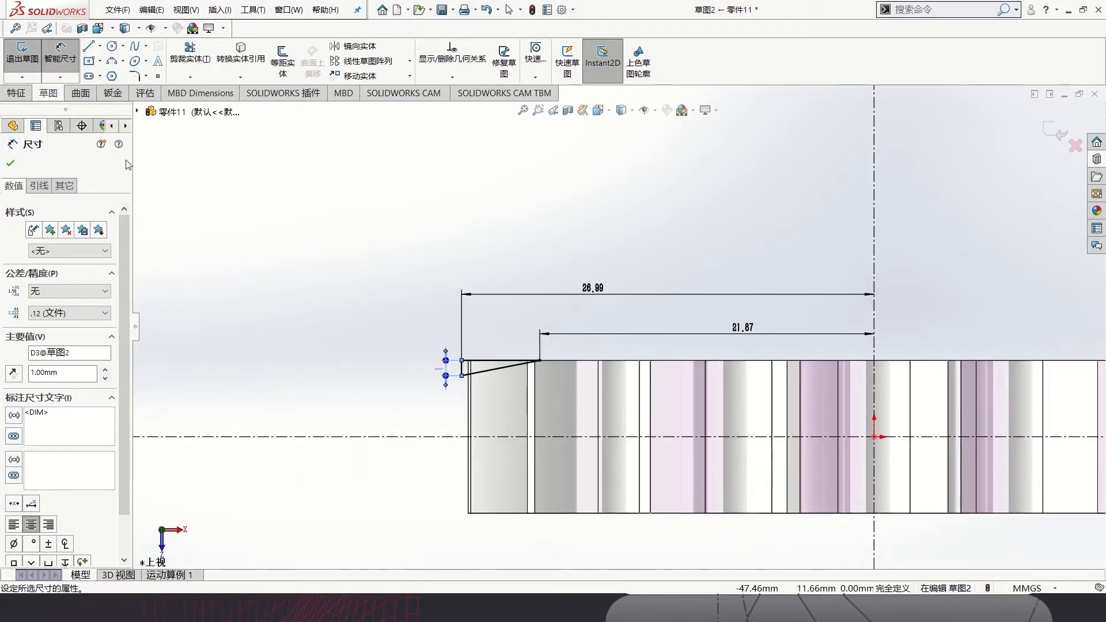
Mirror the triangle's three lines about the horizontal centerline, keeping the original
left_click(352, 46)
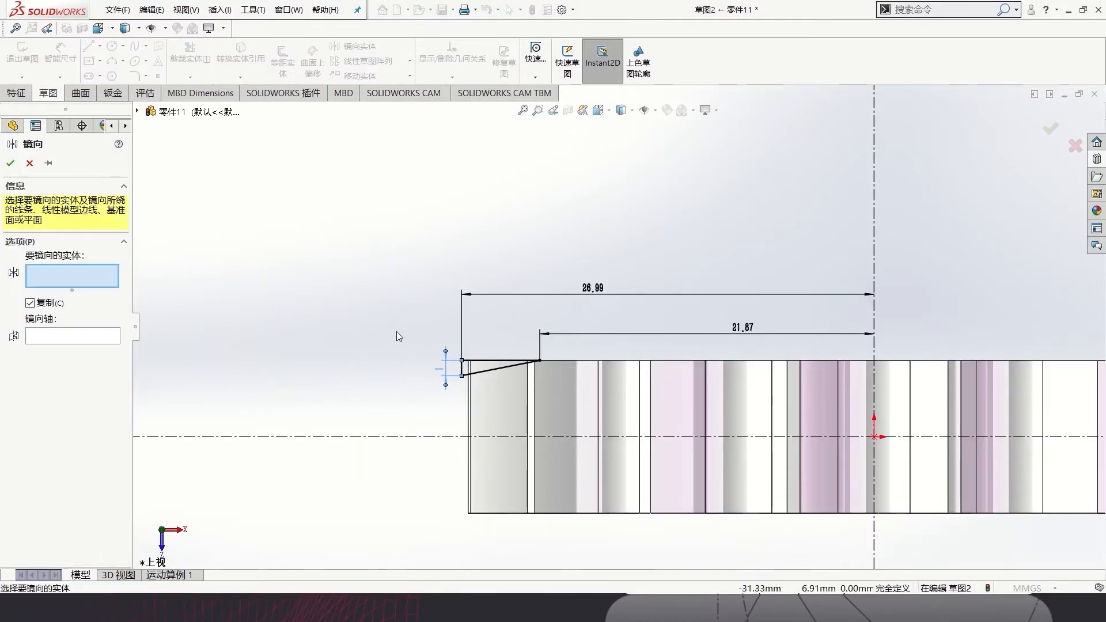
left_click_drag(399, 317, 564, 394)
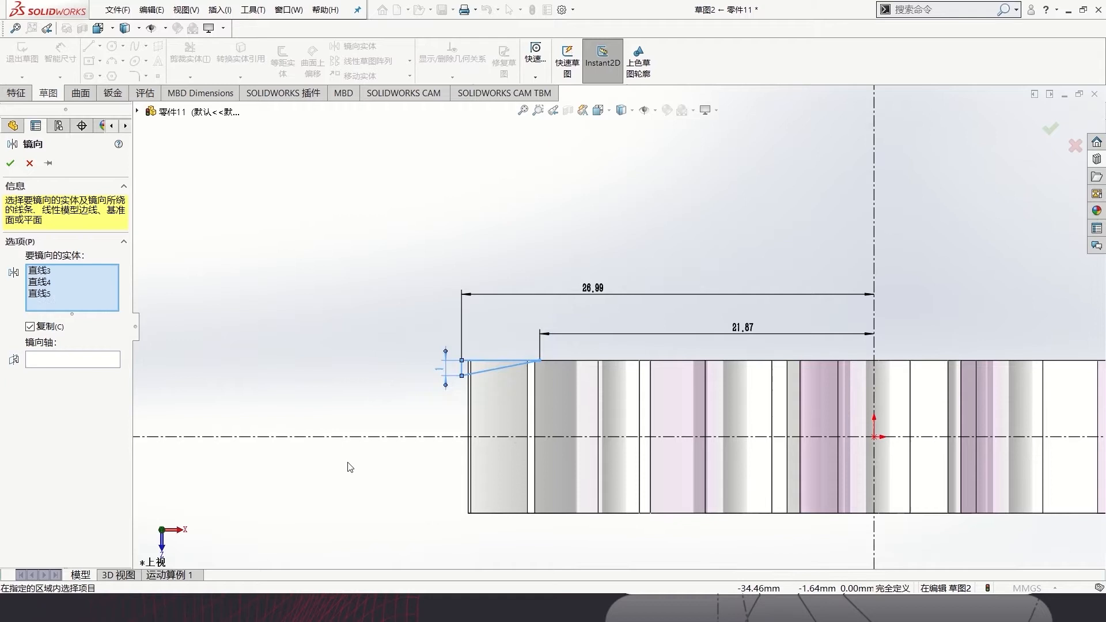
left_click(91, 360)
left_click(444, 437)
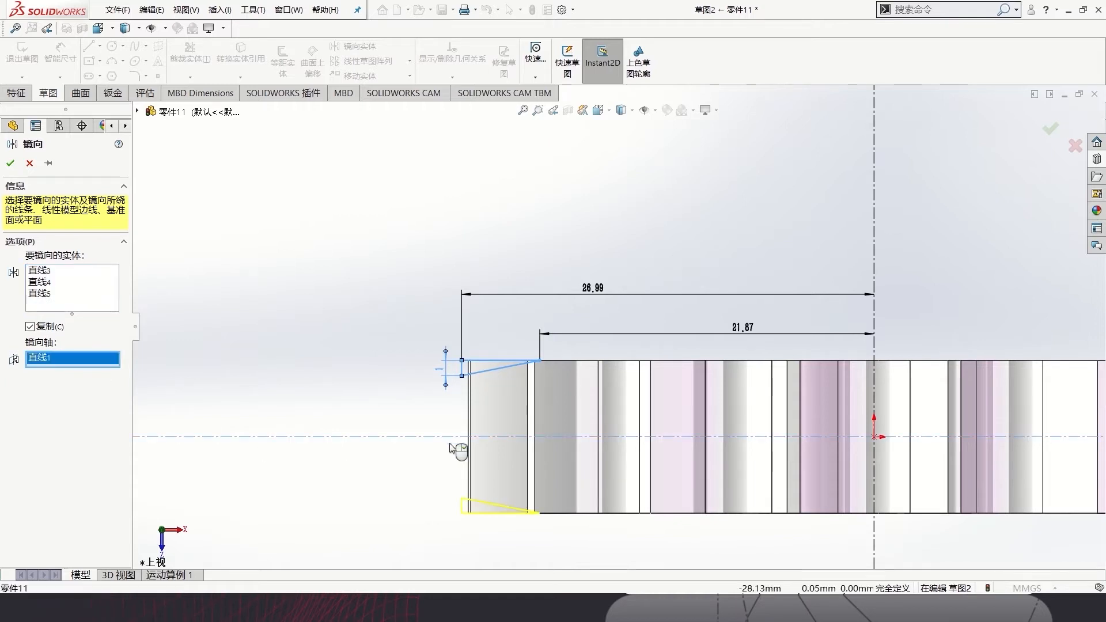
left_click(11, 164)
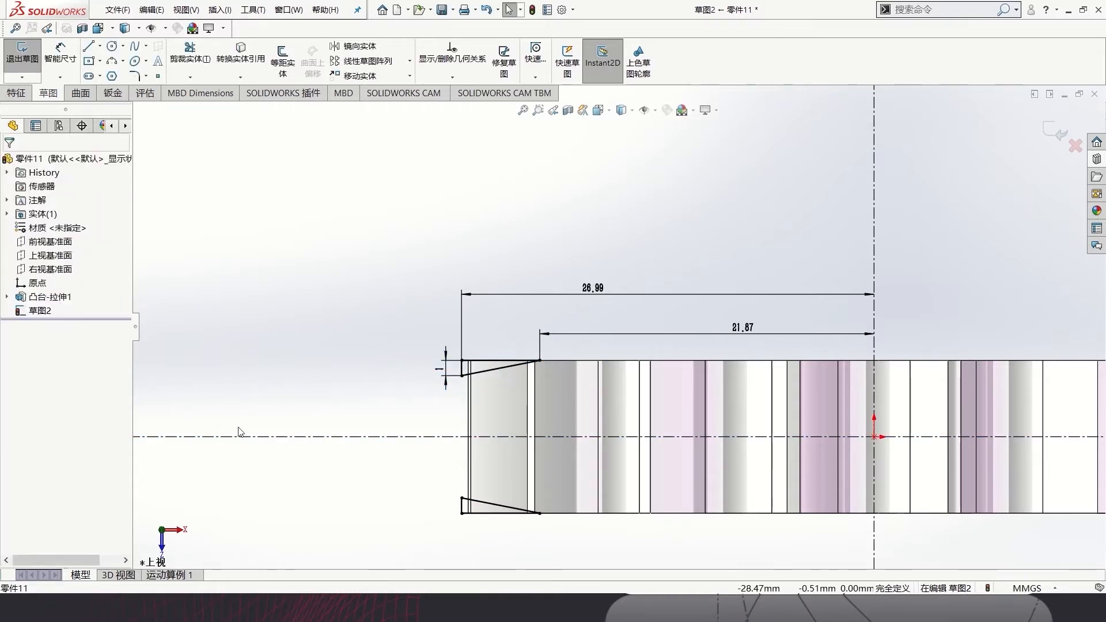
Cut the two triangular profiles with a 360-degree revolved cut about the vertical centerline to chamfer both sides of the teeth
left_click(28, 94)
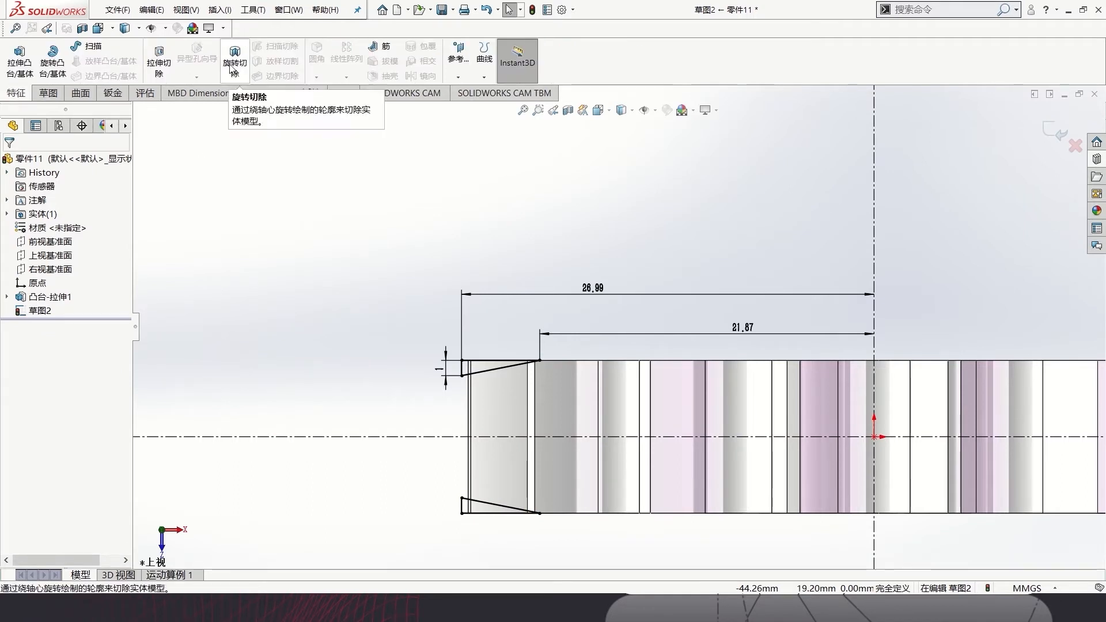
left_click(234, 63)
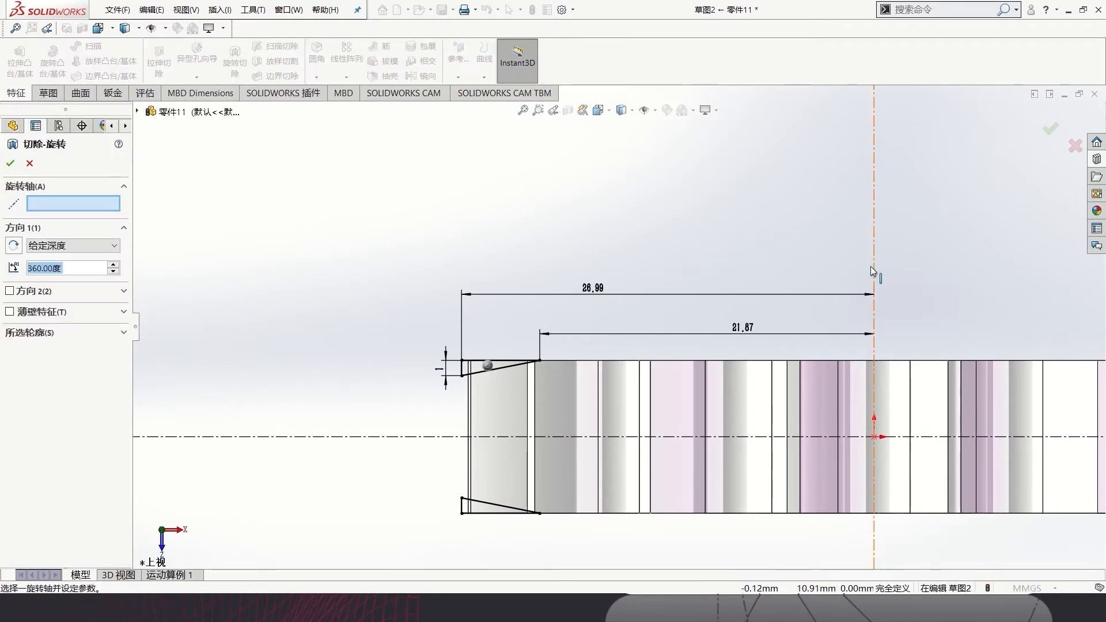
left_click(872, 206)
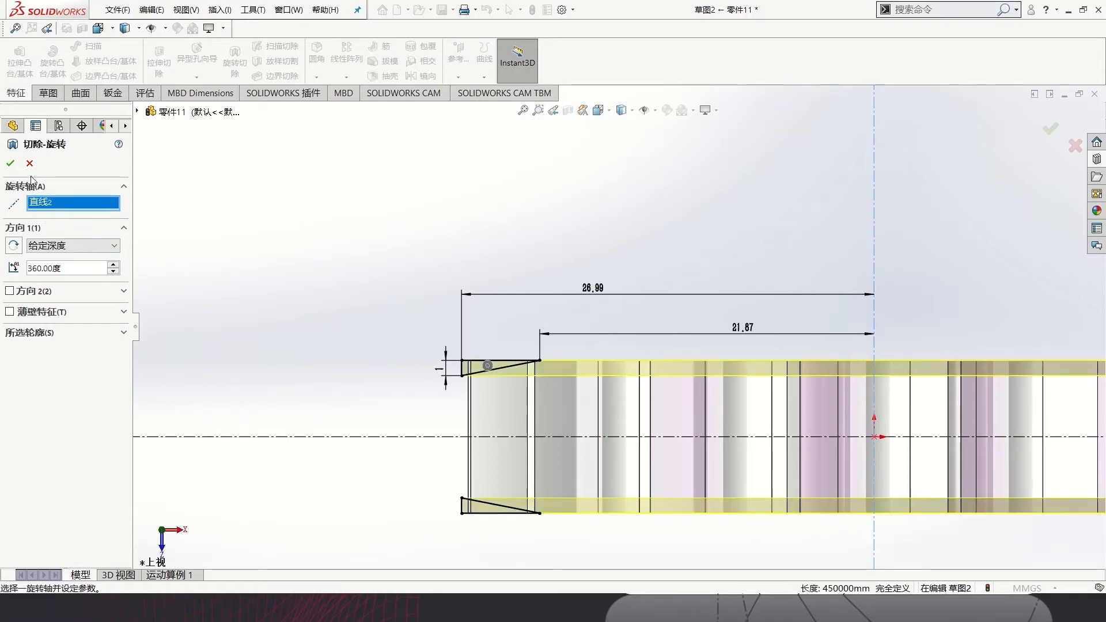
left_click(10, 163)
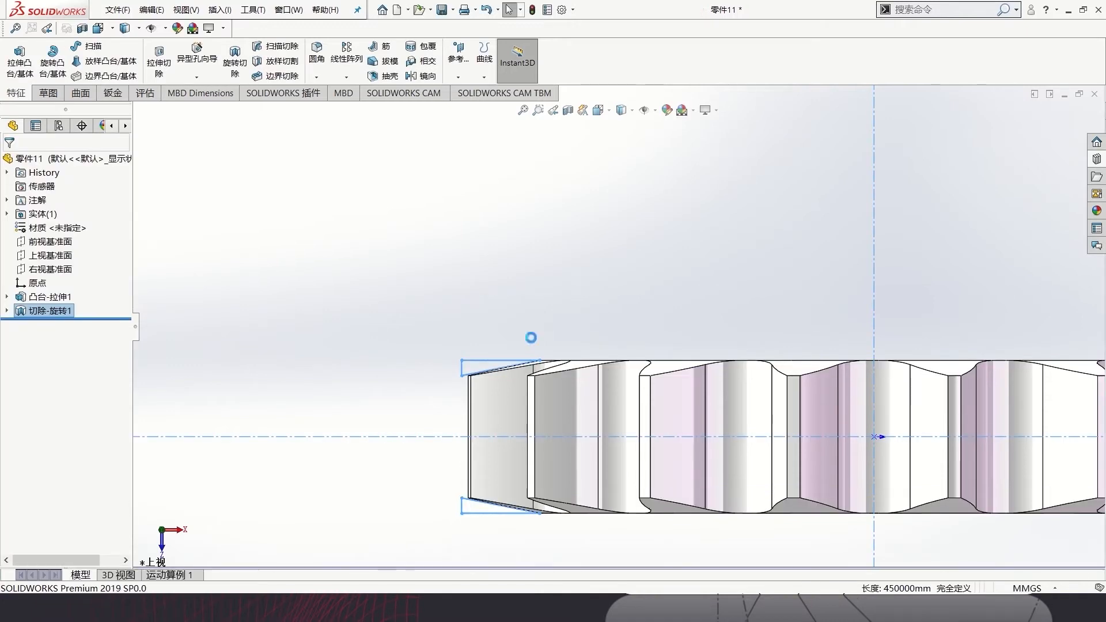
scroll(617, 326, "up", 4)
middle_click_drag(672, 293, 803, 395)
scroll(780, 378, "down", 3)
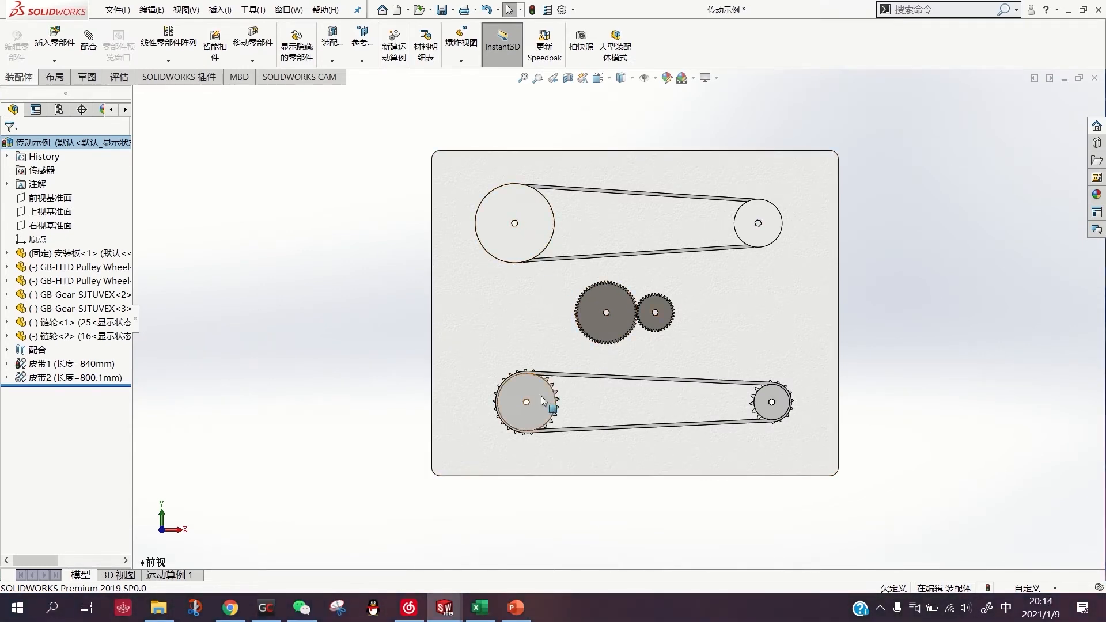
Try turning the large pulley of the belt drive in the 传动示例 assembly to check how the drive moves
scroll(579, 244, "down", 2)
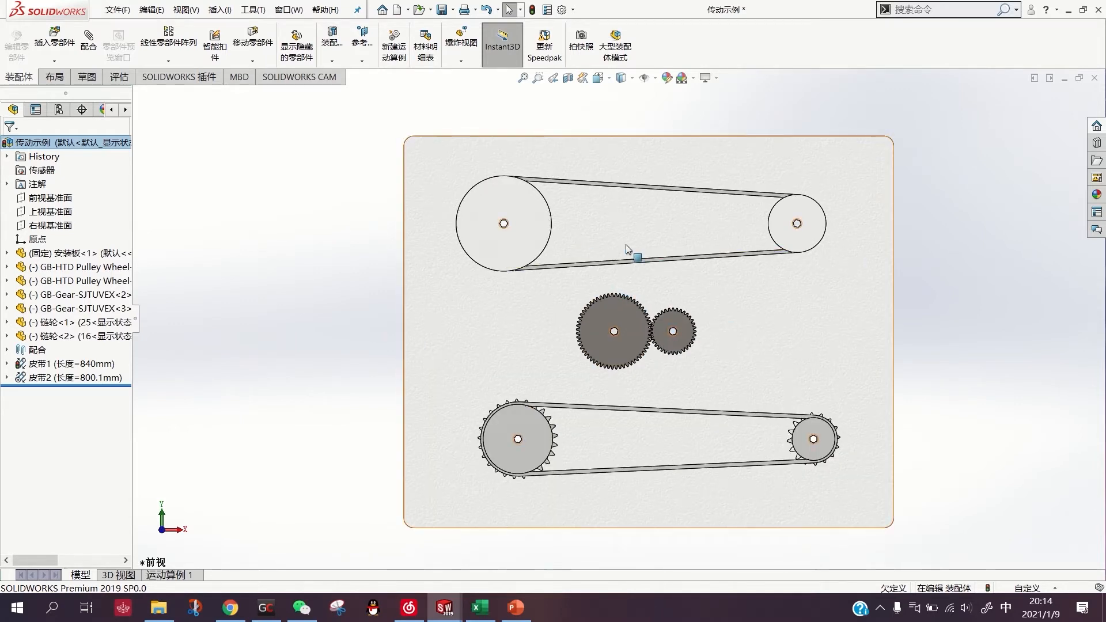
scroll(634, 248, "down", 1)
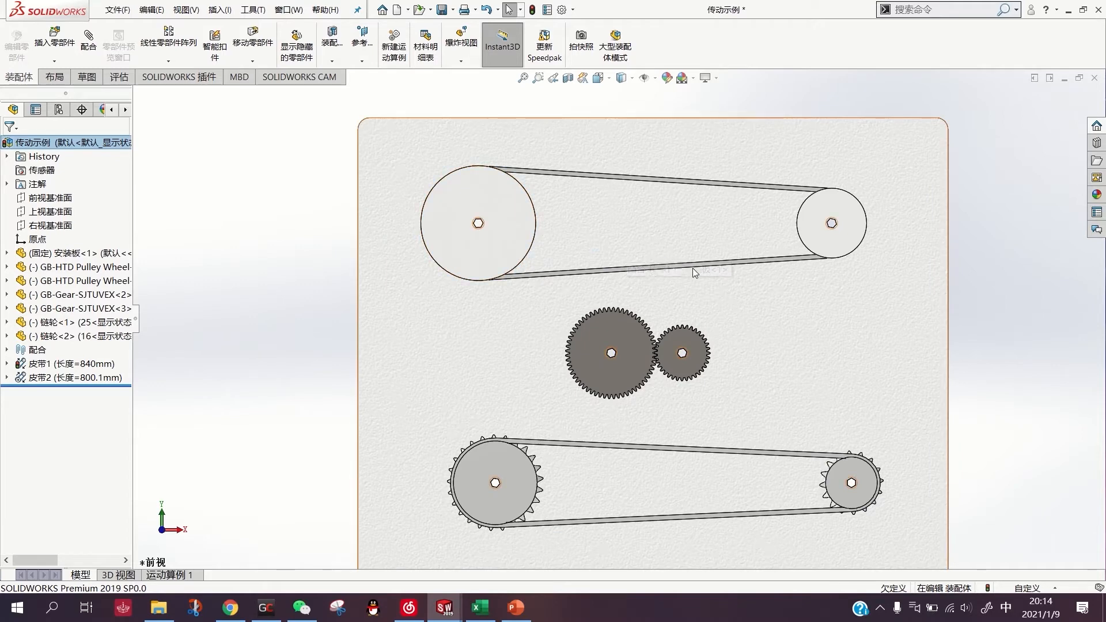
scroll(634, 320, "up", 2)
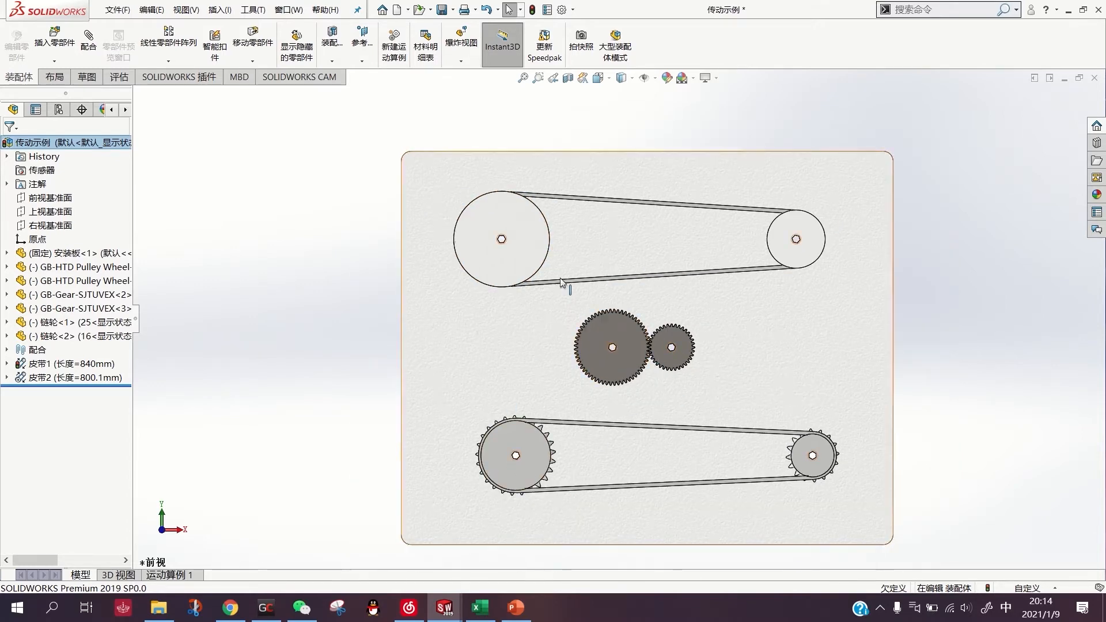
scroll(524, 260, "down", 4)
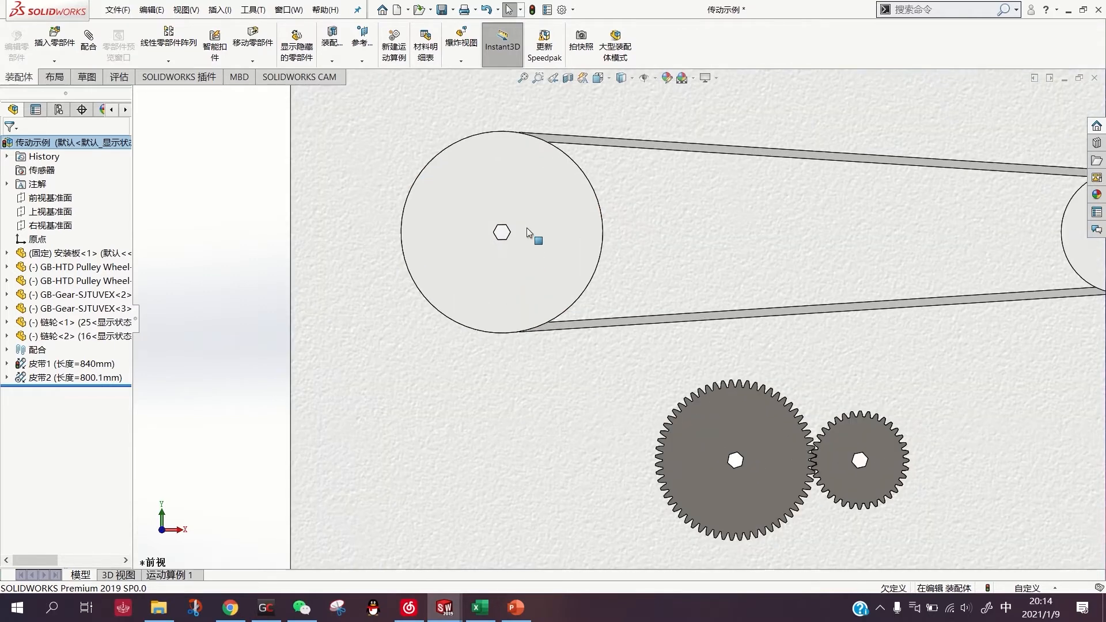
scroll(547, 216, "up", 3)
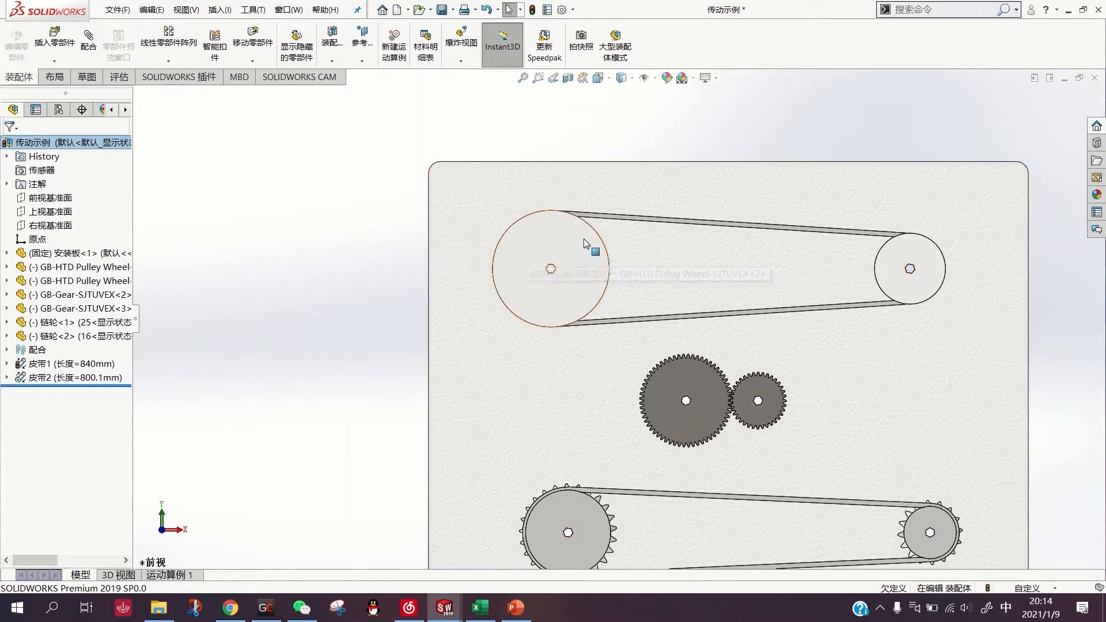
left_click_drag(583, 238, 582, 309)
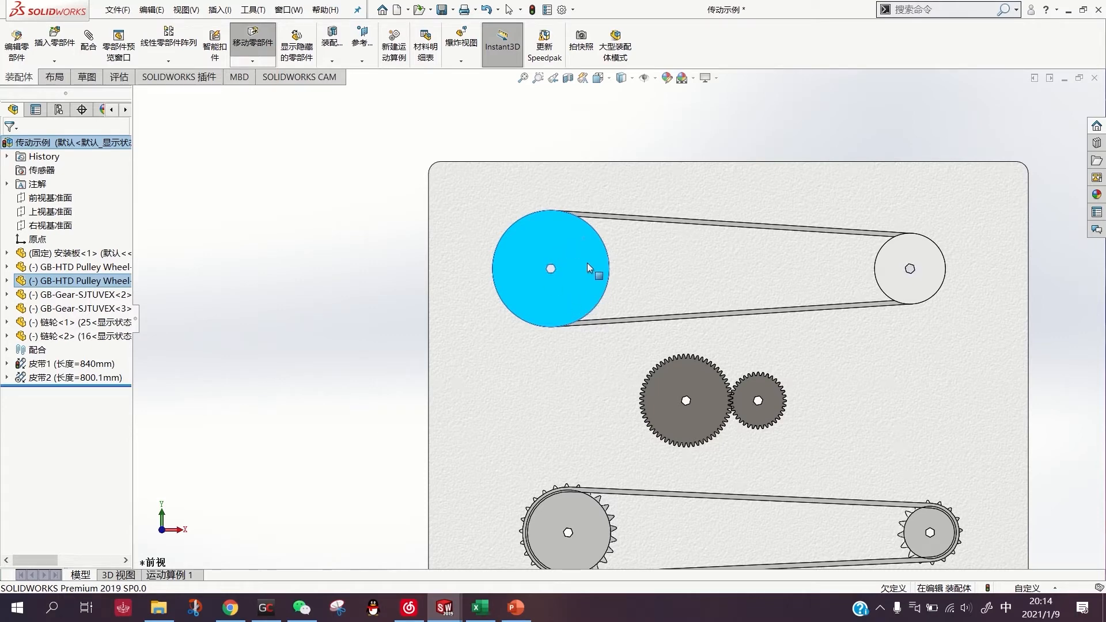
left_click_drag(584, 241, 594, 254)
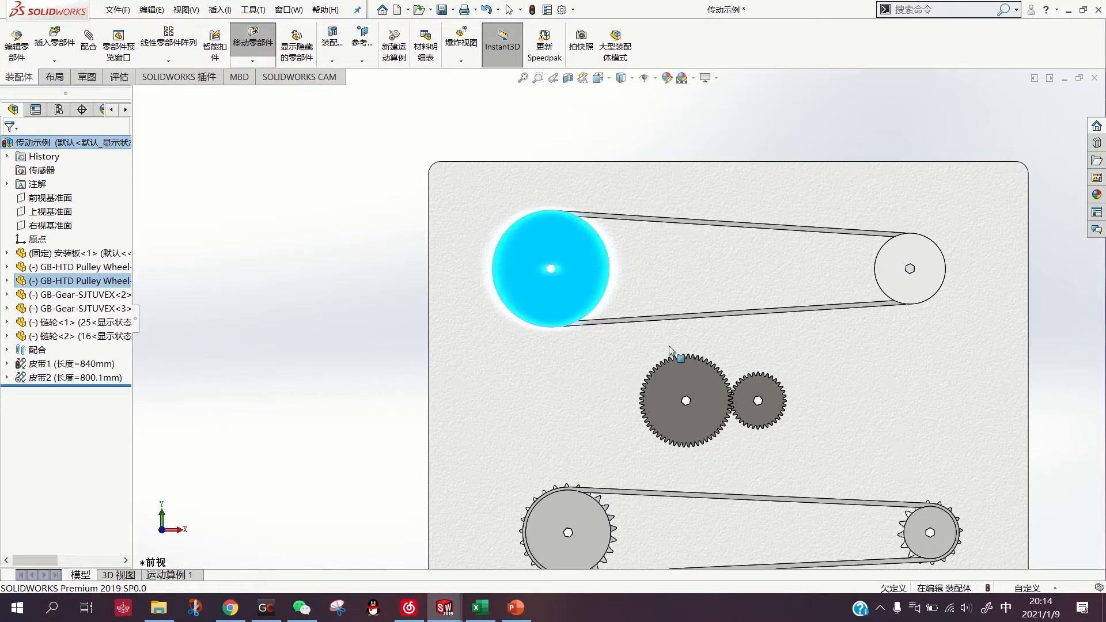
Try turning the large gear and the large chain sprocket on the mounting plate to check their motion
scroll(700, 379, "down", 3)
left_click(704, 363)
left_click_drag(705, 362, 694, 405)
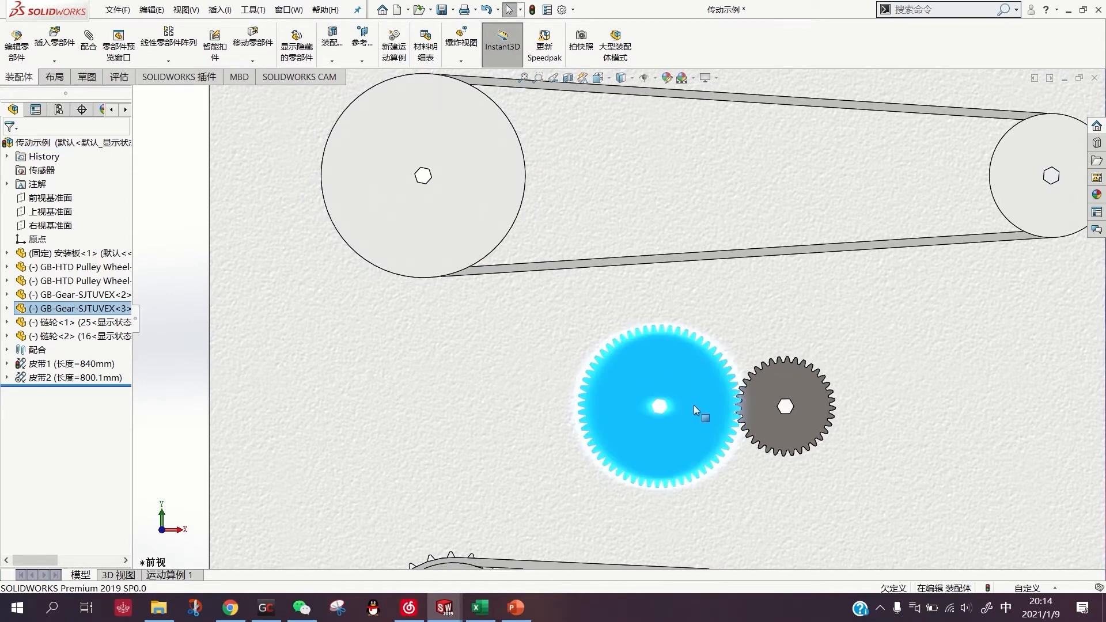
scroll(593, 485, "up", 4)
left_click_drag(559, 451, 512, 449)
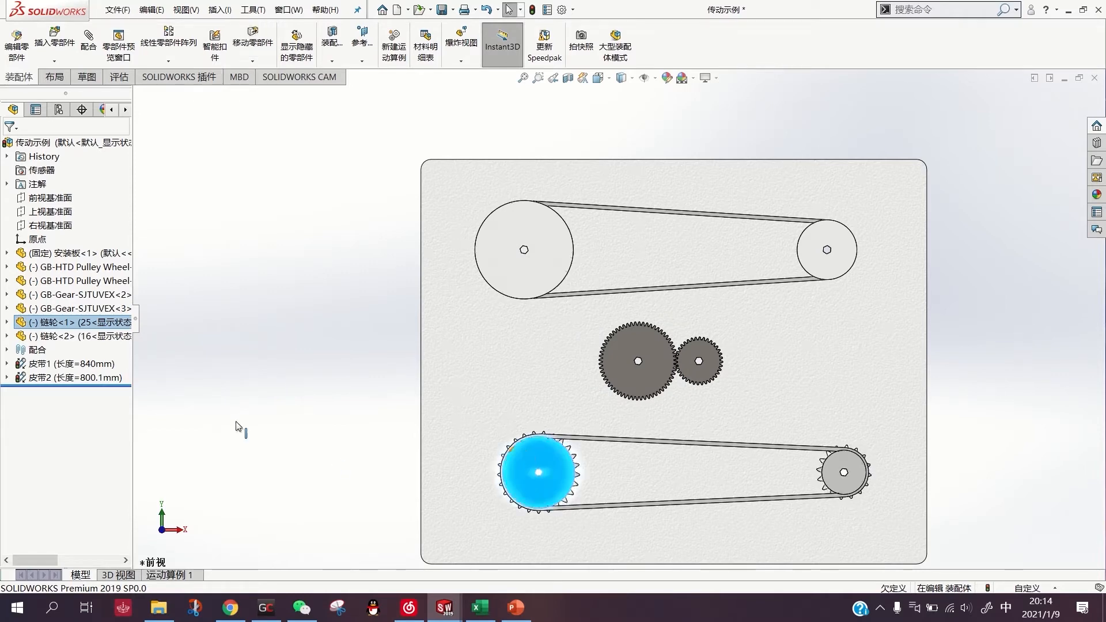
left_click(268, 335)
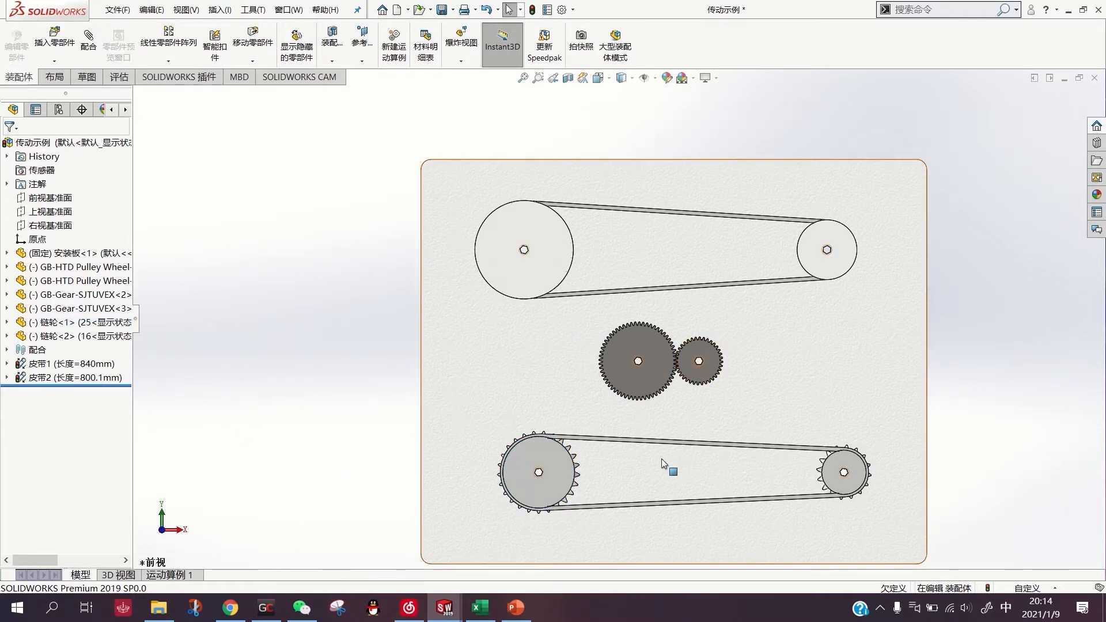
scroll(792, 469, "up", 2)
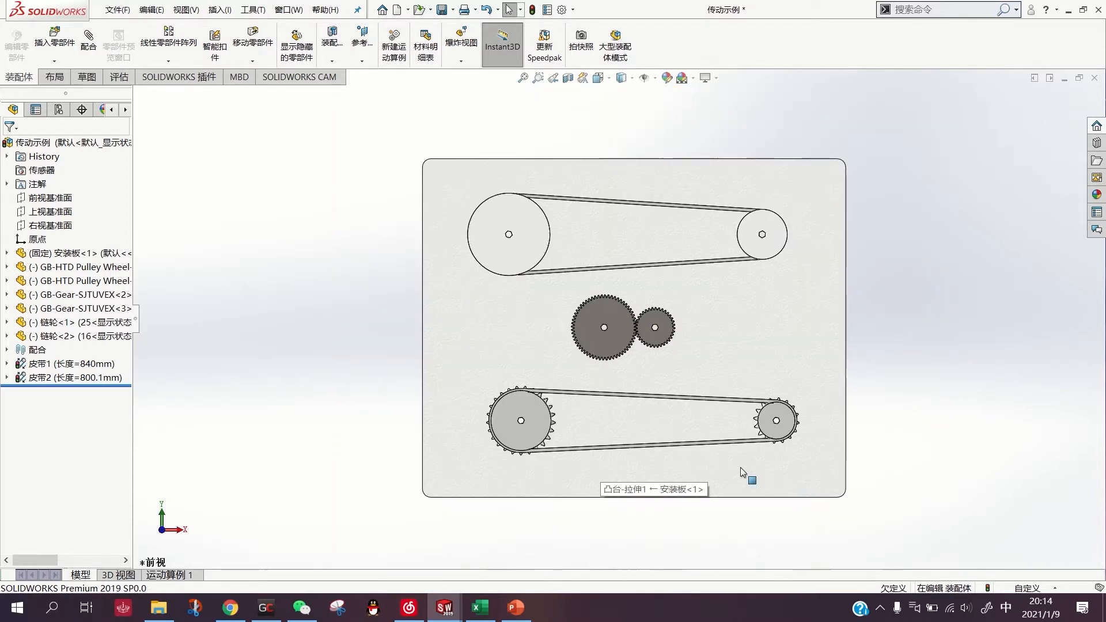
scroll(749, 468, "down", 4)
Create a new assembly from the gb_assembly template and choose the 安装板 part as the first component to insert
left_click(117, 10)
left_click(118, 10)
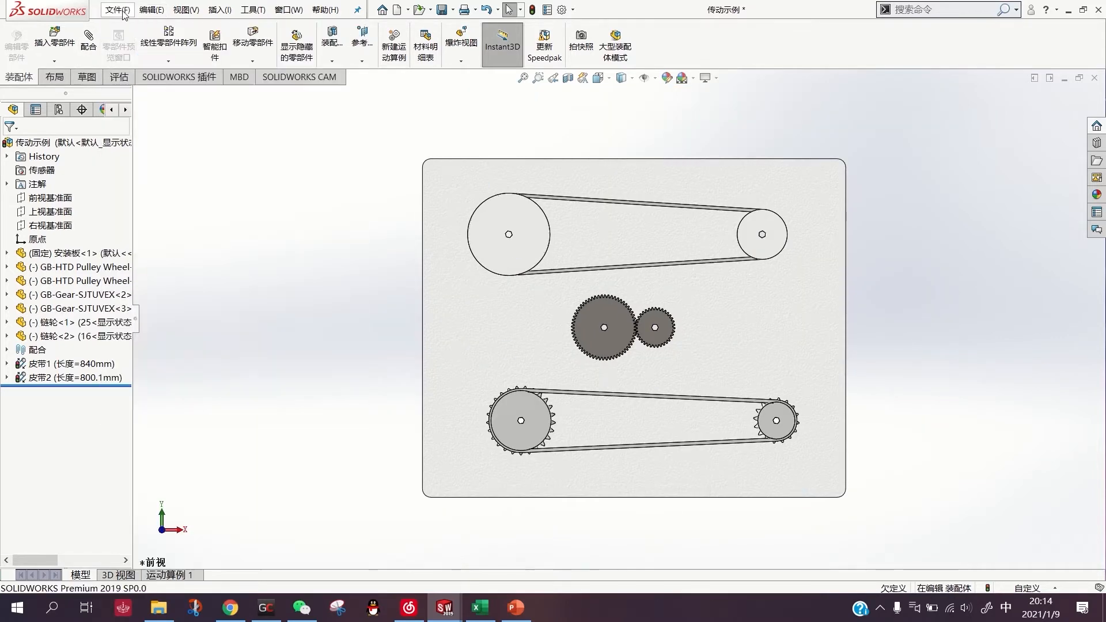
left_click(117, 10)
left_click(128, 30)
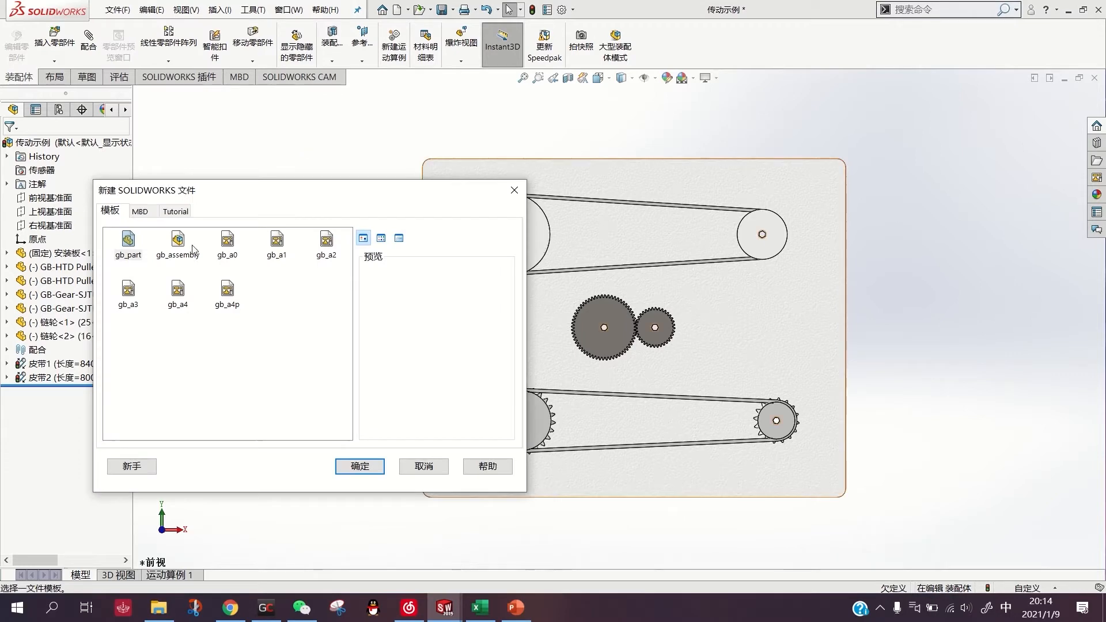
left_click(190, 249)
left_click(360, 466)
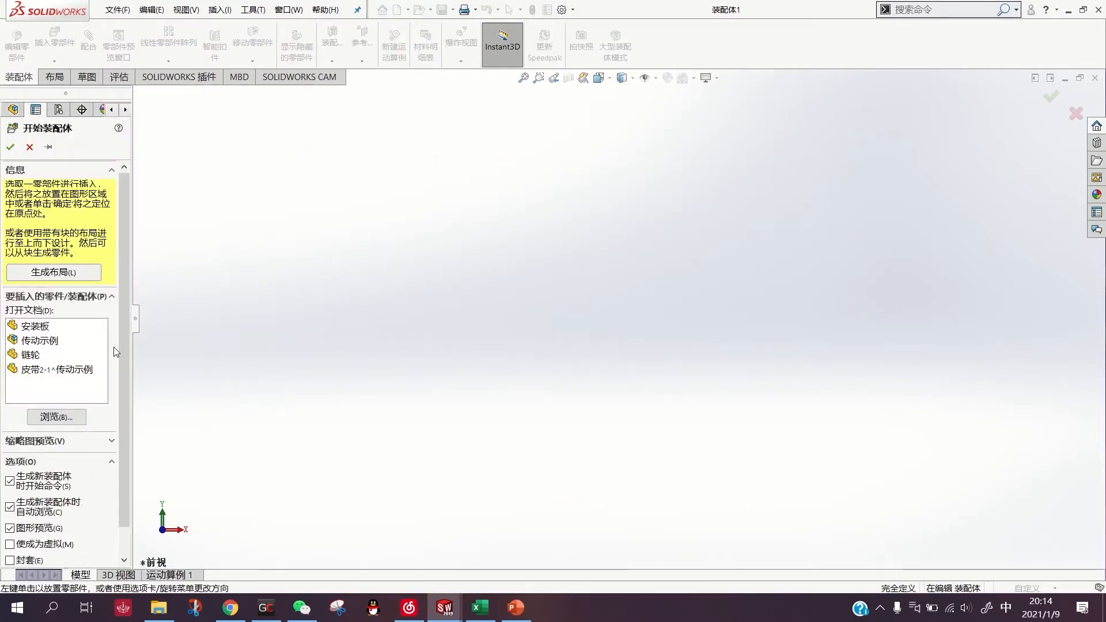
left_click(33, 327)
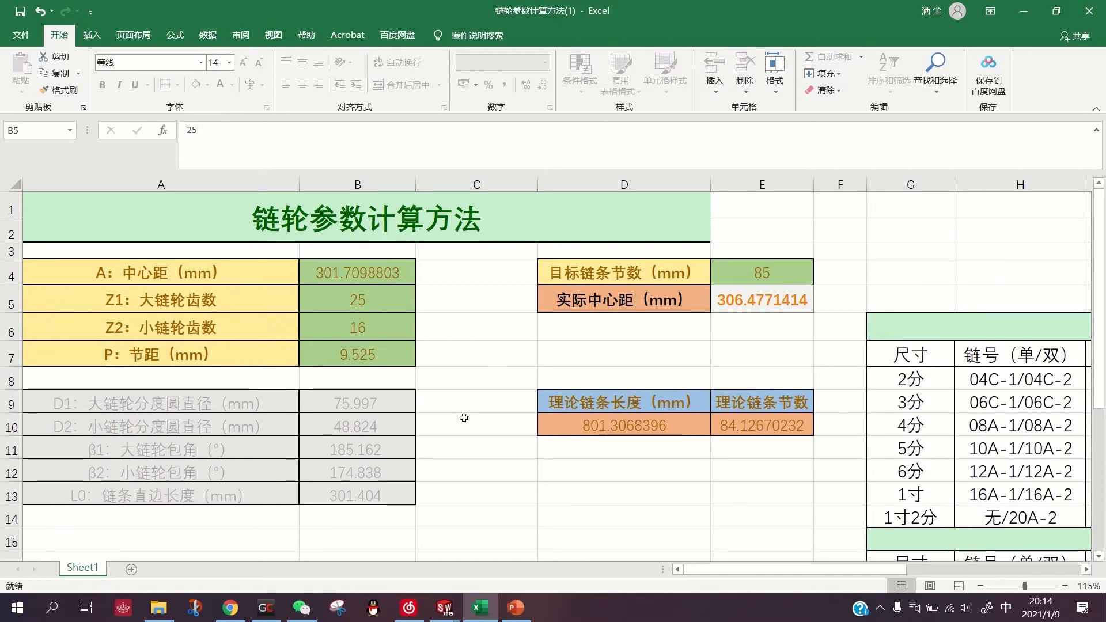
Switch to SOLIDWORKS and insert the GB-HTD Pulley Wheel-SJTUVEX part above the middle of the mounting plate
left_click(350, 272)
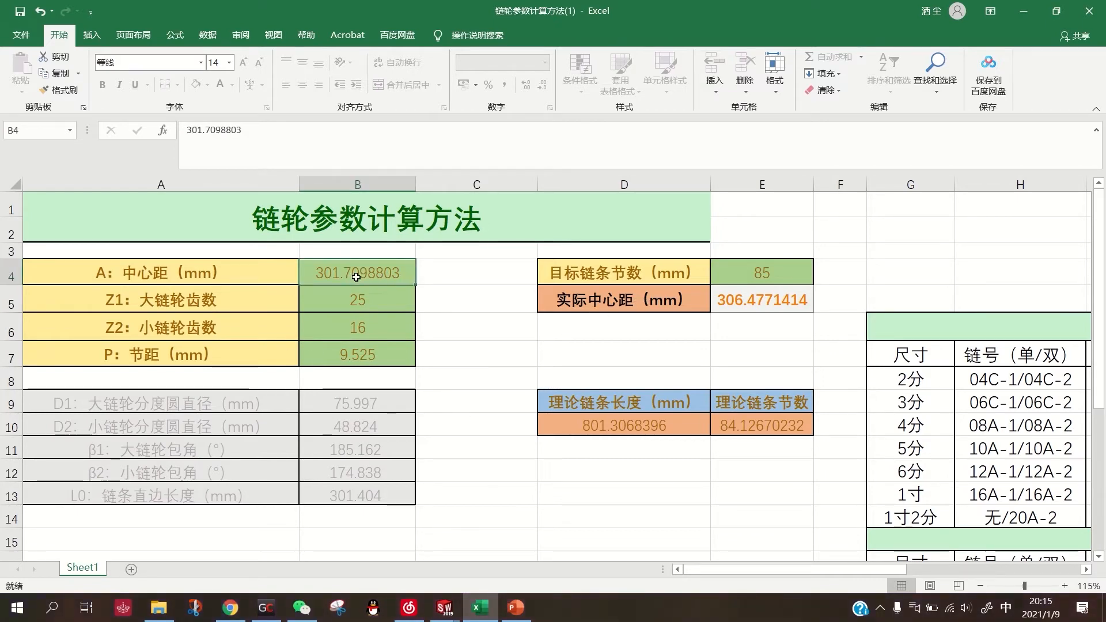
left_click(1024, 11)
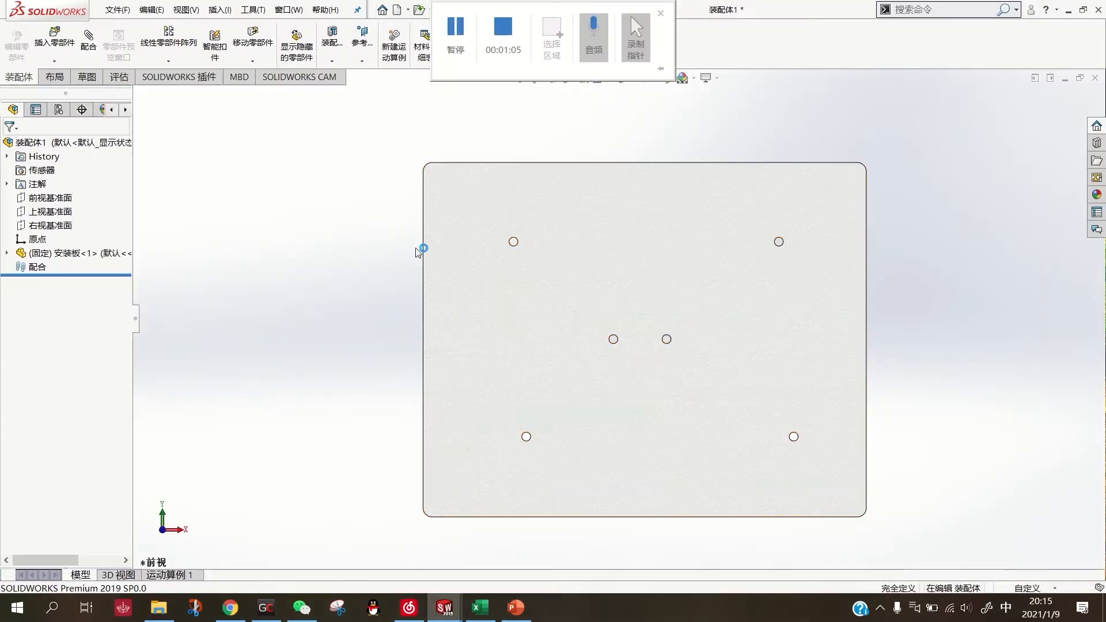
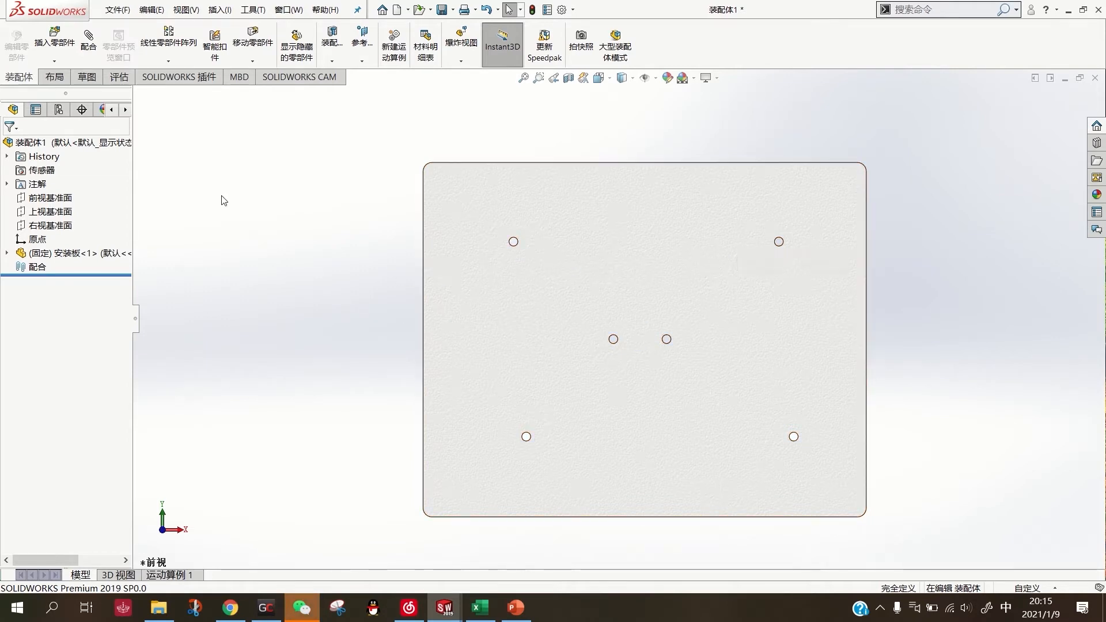
left_click(53, 38)
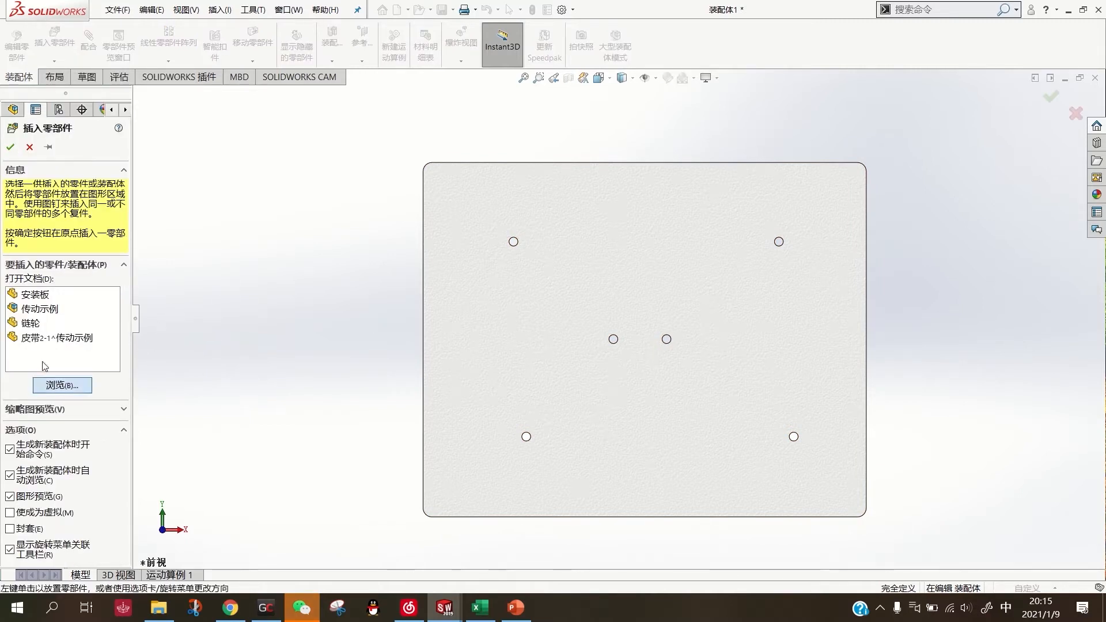
left_click(60, 384)
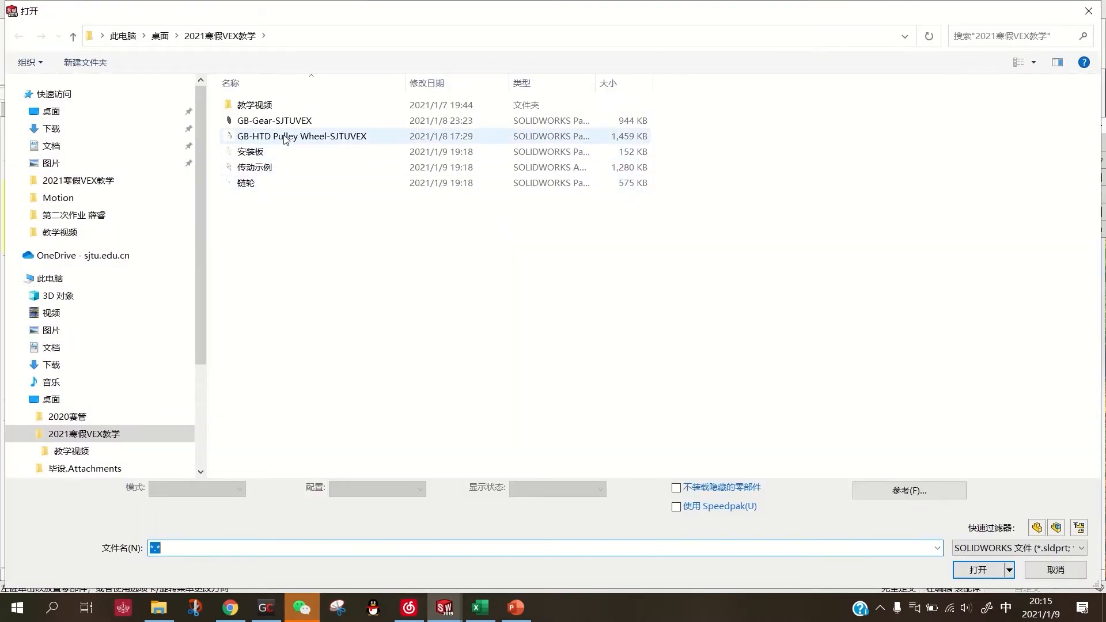
left_click(320, 136)
left_click(978, 569)
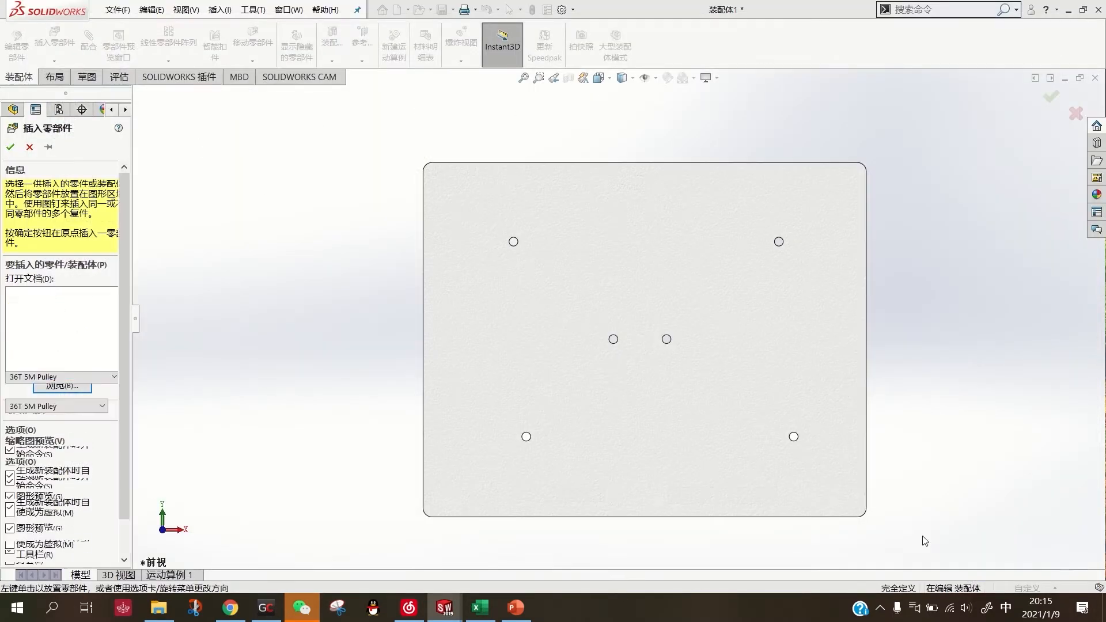
left_click(694, 248)
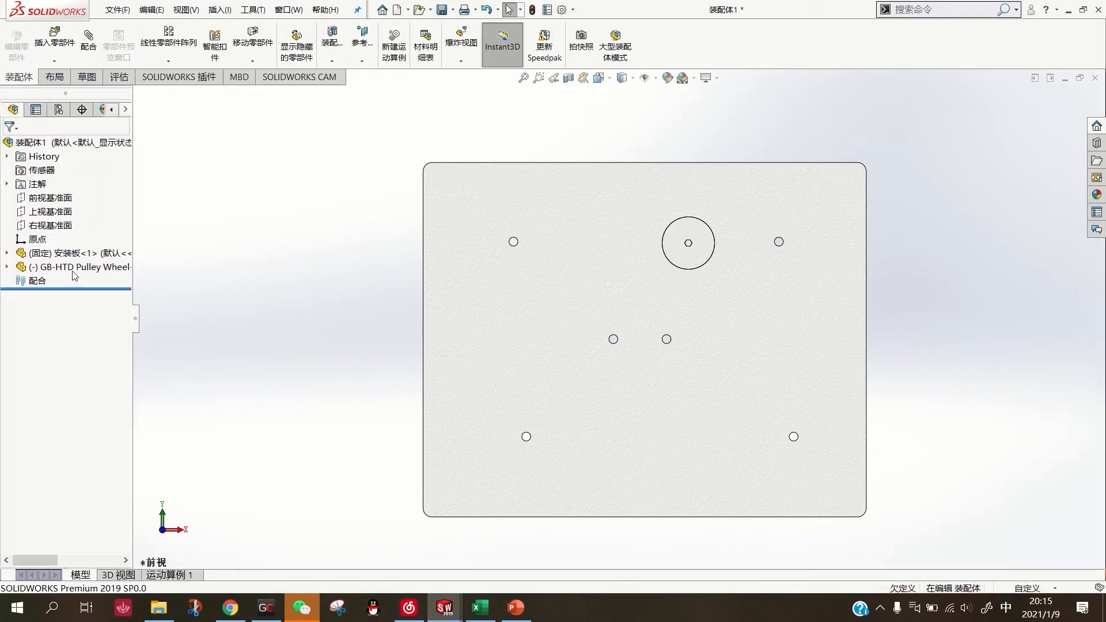
Place a second copy of the pulley wheel beside the plate's upper-left hole
left_click(67, 268)
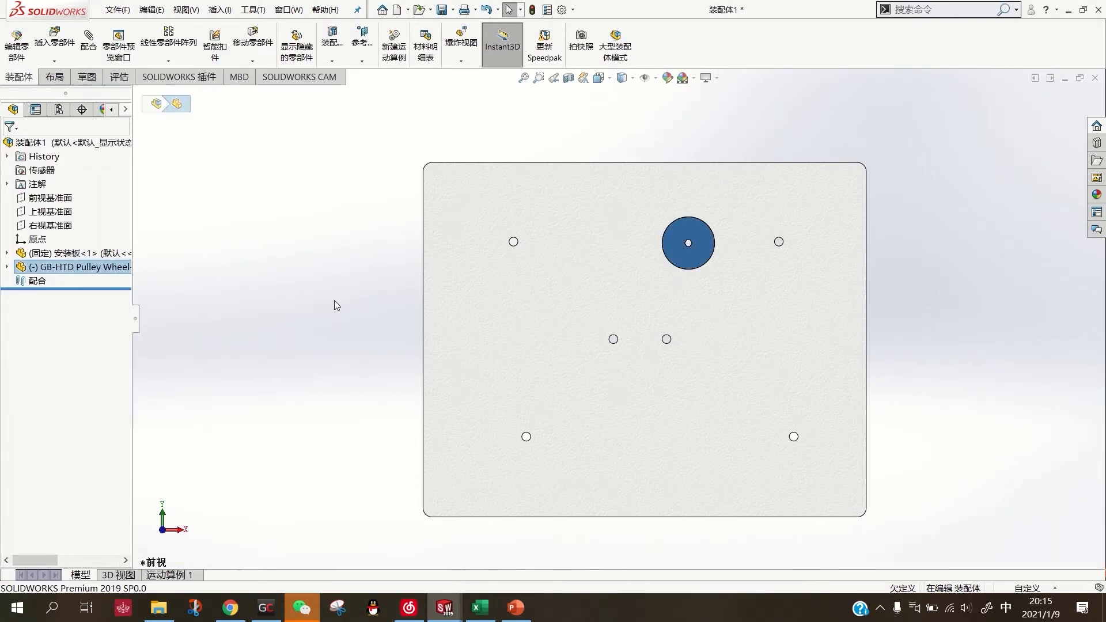
key("ctrl+v")
left_click_drag(341, 285, 477, 229)
Change the copied pulley's configuration to 60T 5M Pulley
scroll(484, 257, "down", 2)
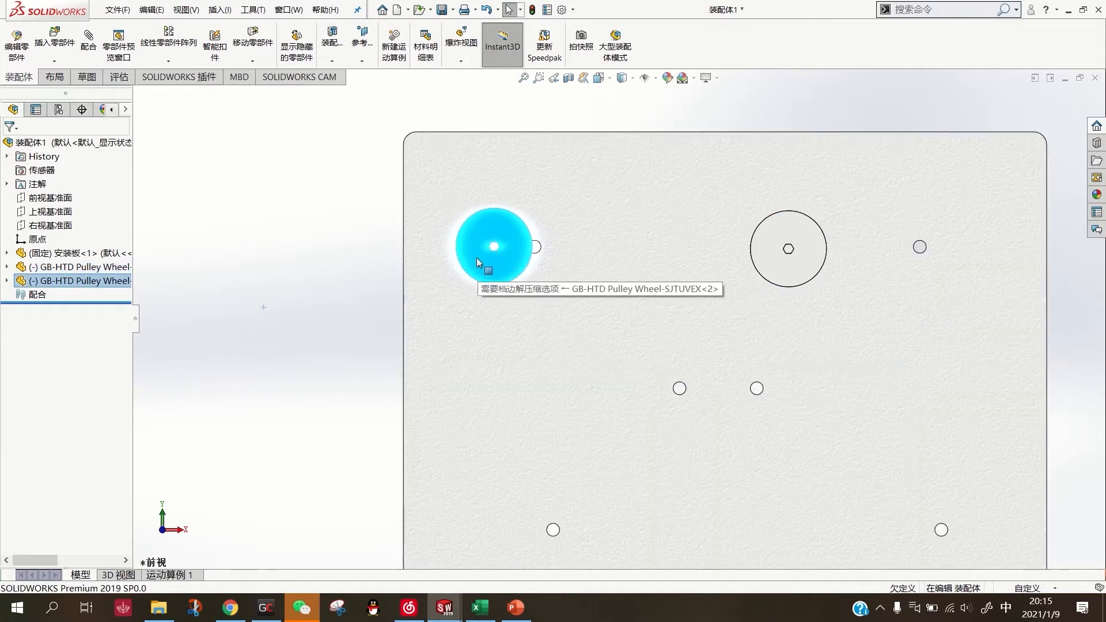
right_click(477, 259)
left_click(666, 115)
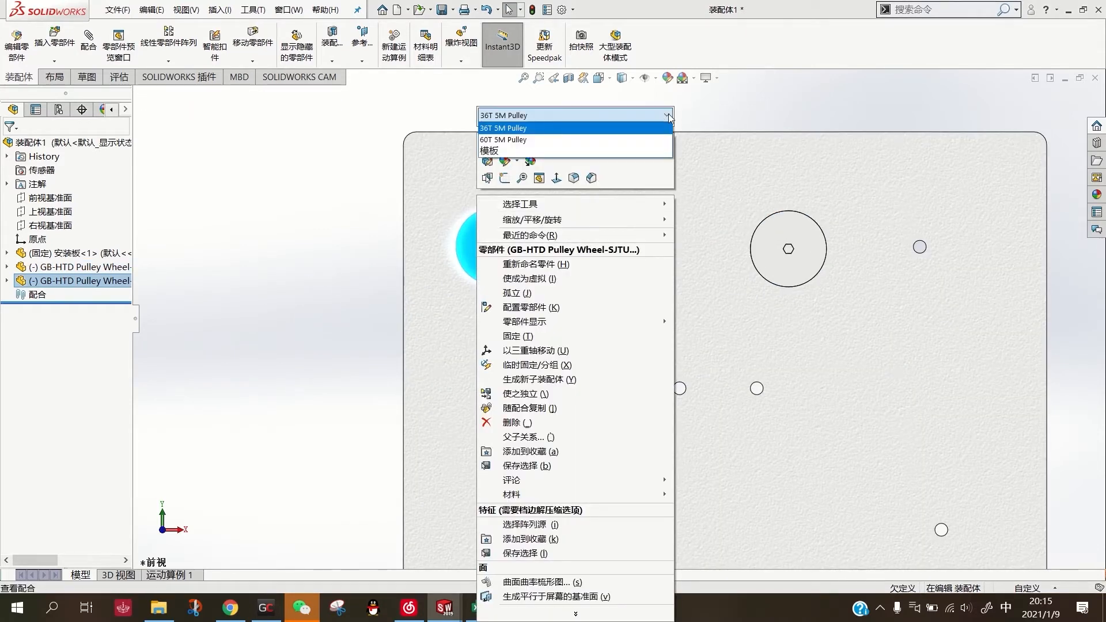
left_click(616, 140)
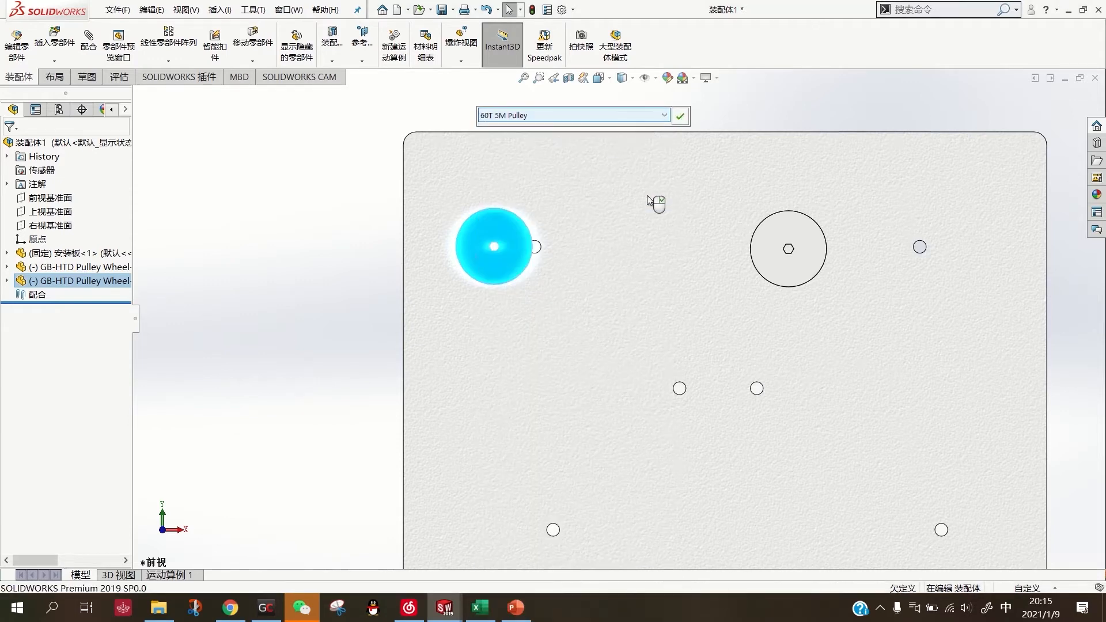
left_click(678, 116)
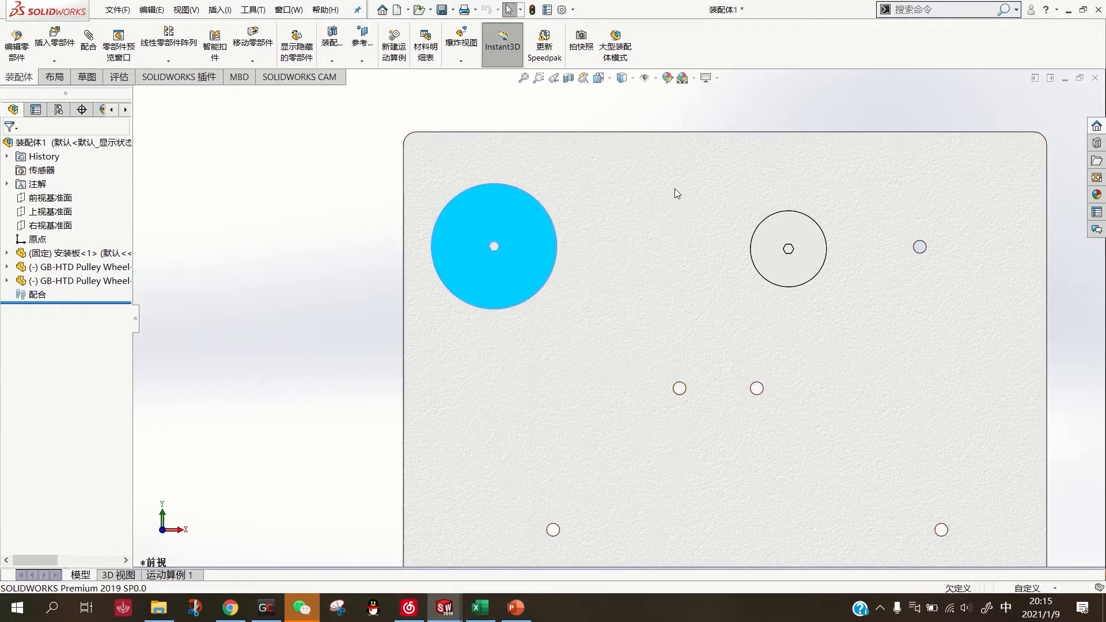
Add a coincident mate between the mounting plate's front face and the back face of the large 60T pulley
key("f")
middle_click_drag(320, 262, 360, 227)
scroll(515, 260, "down", 3)
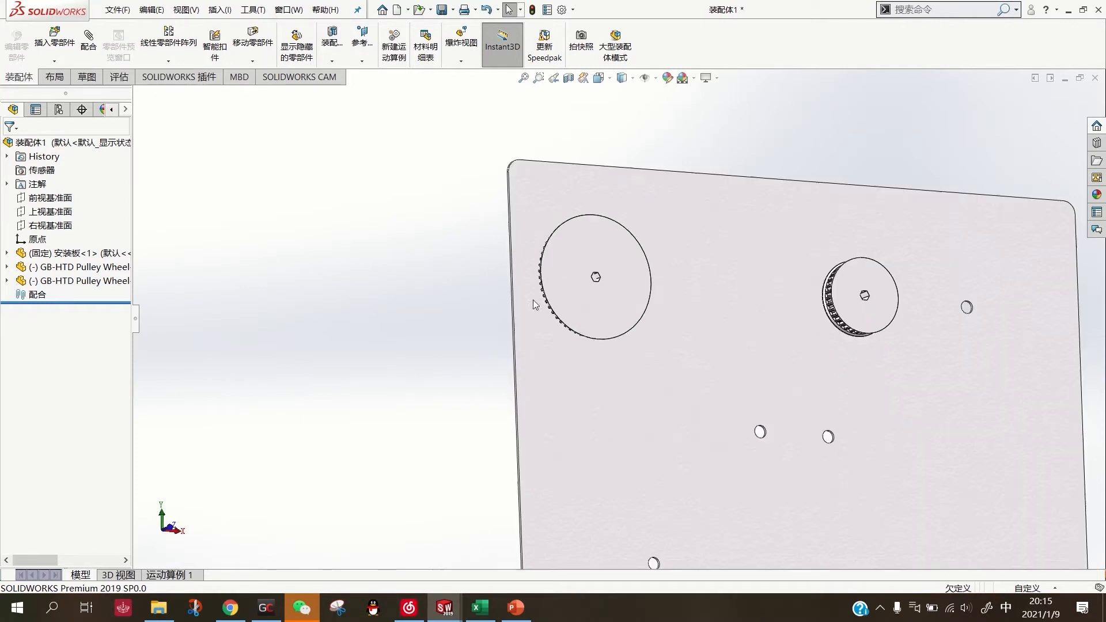
scroll(619, 319, "up", 3)
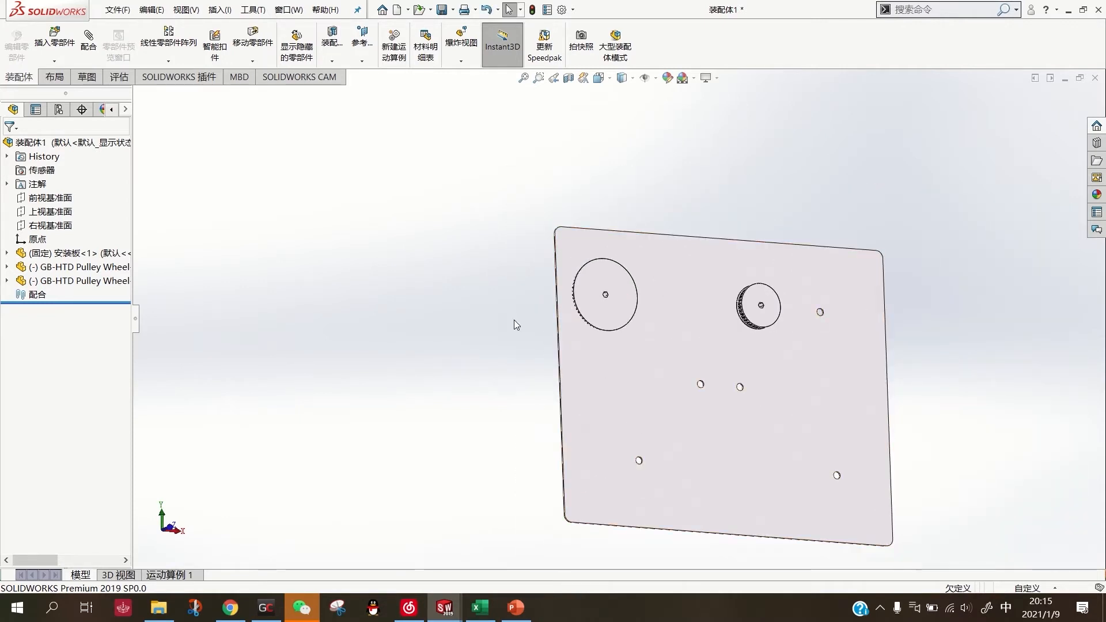
right_click_drag(514, 320, 459, 315)
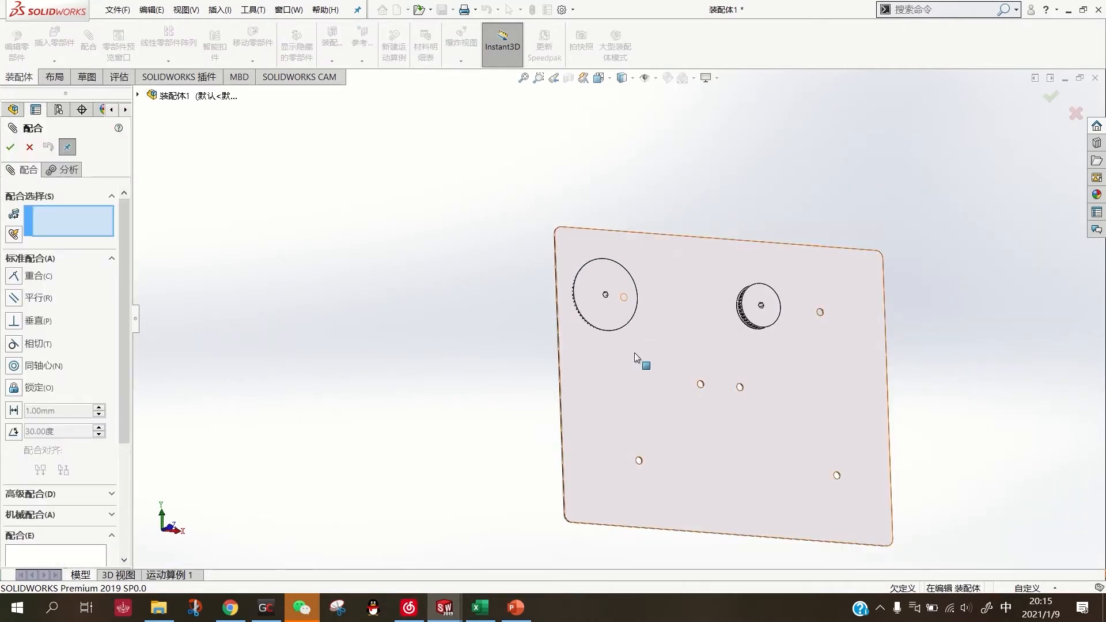
scroll(644, 361, "down", 3)
scroll(645, 360, "up", 3)
left_click(644, 361)
middle_click_drag(645, 361, 761, 235)
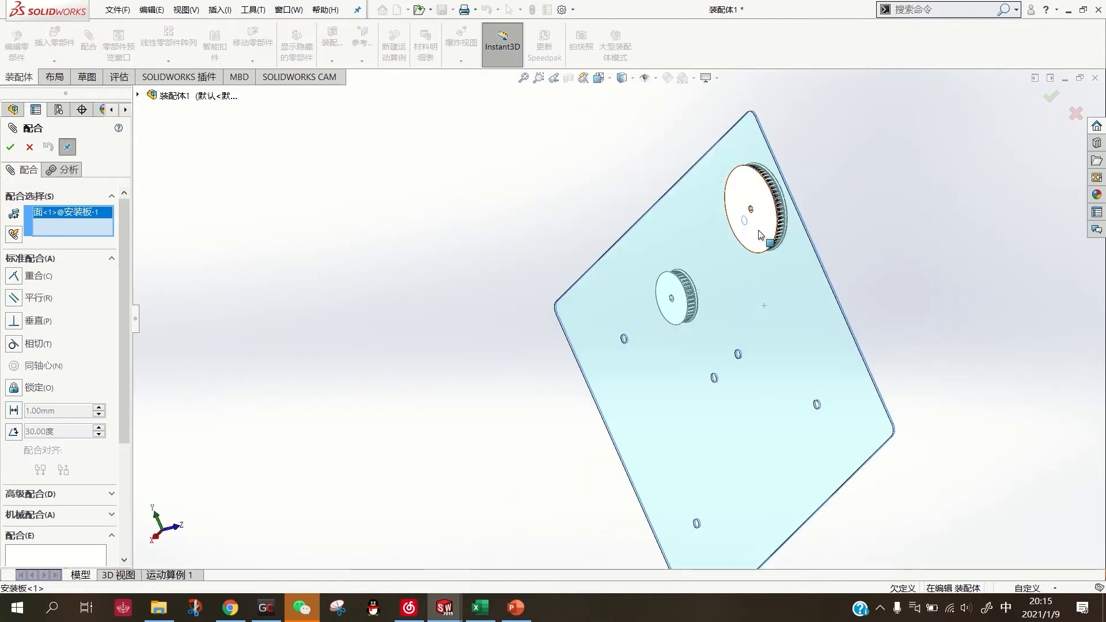
left_click(756, 230)
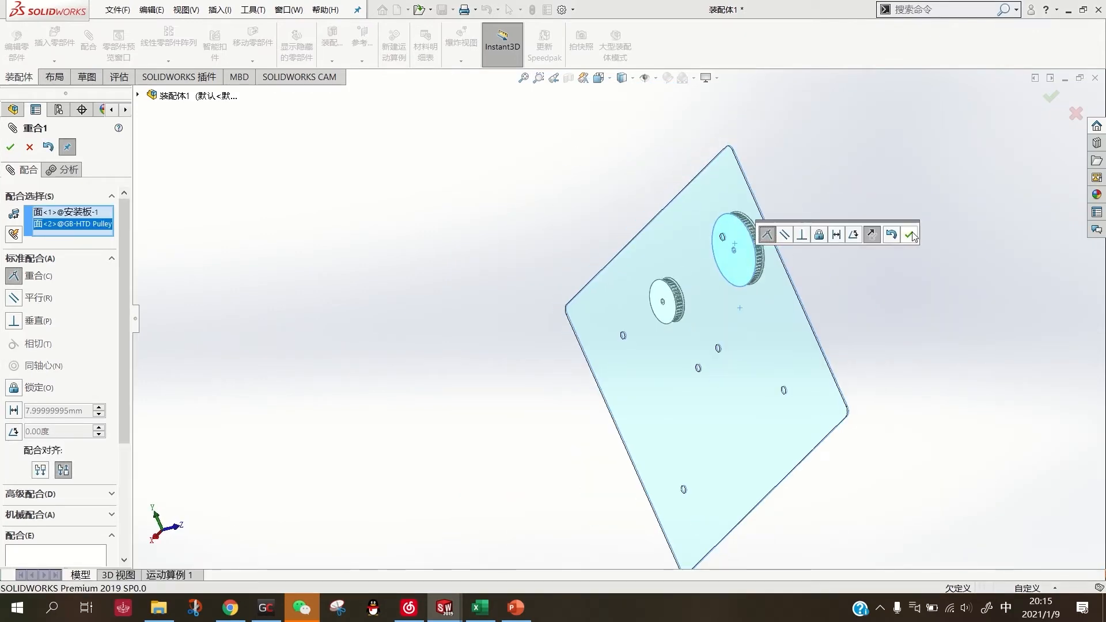
left_click(910, 235)
Add a concentric mate between a tooth-groove face of the large pulley and the plate's upper-left hole
middle_click_drag(761, 247, 567, 399)
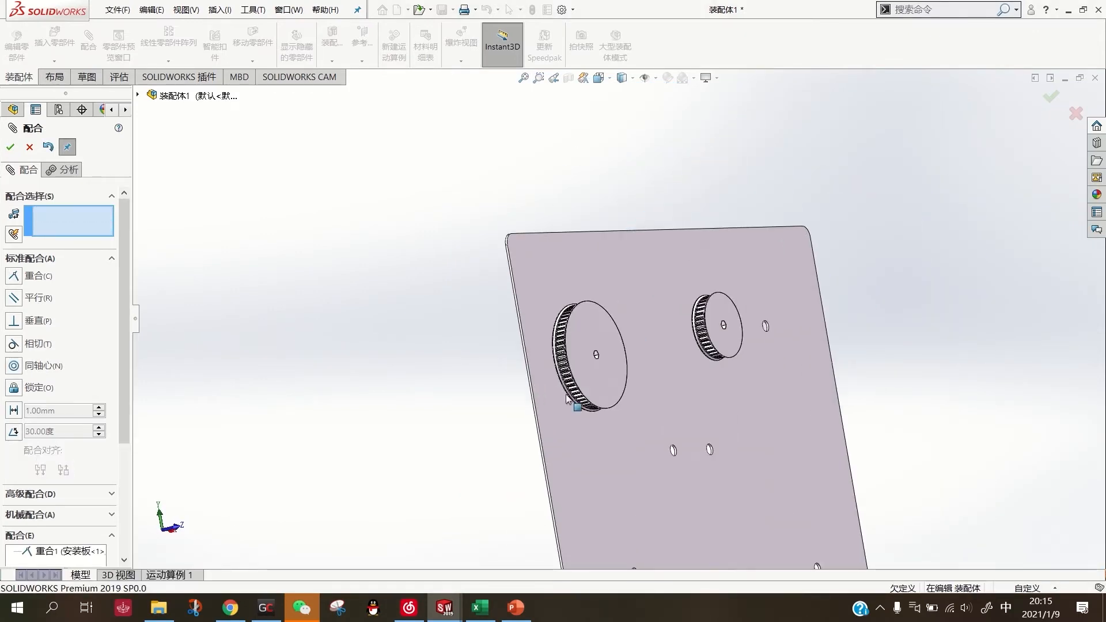
scroll(567, 399, "down", 5)
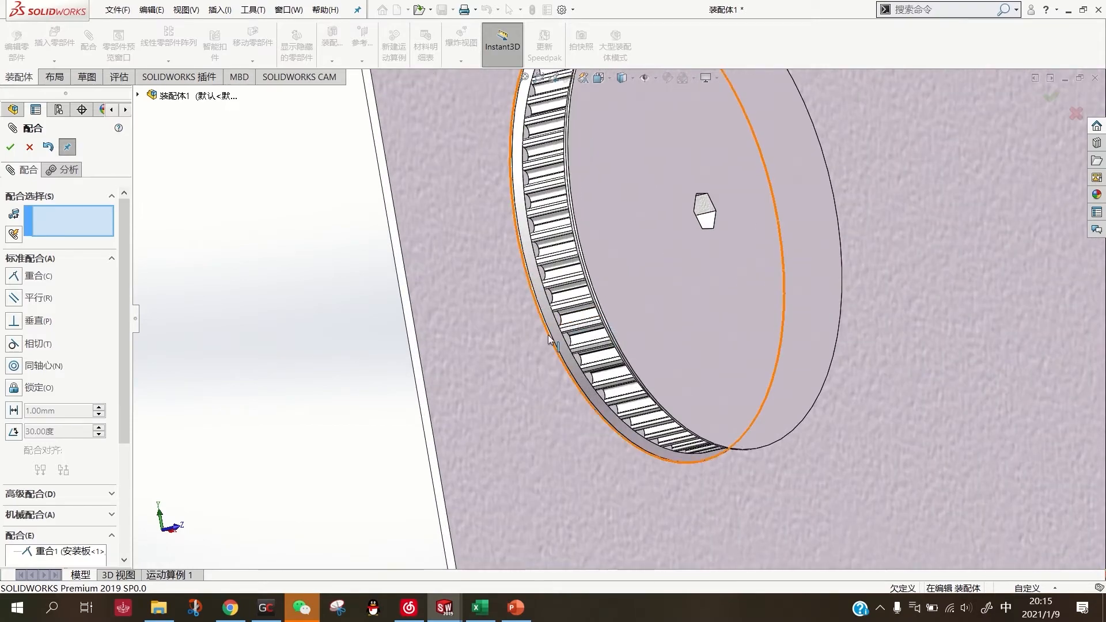
scroll(583, 316, "down", 4)
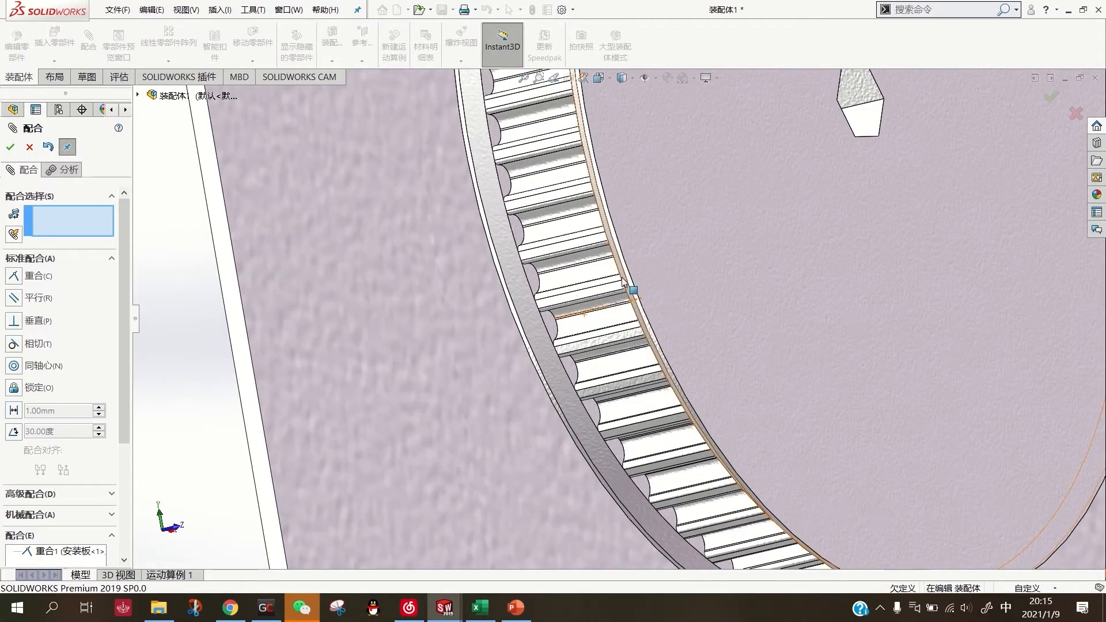
left_click(613, 297)
scroll(612, 296, "up", 5)
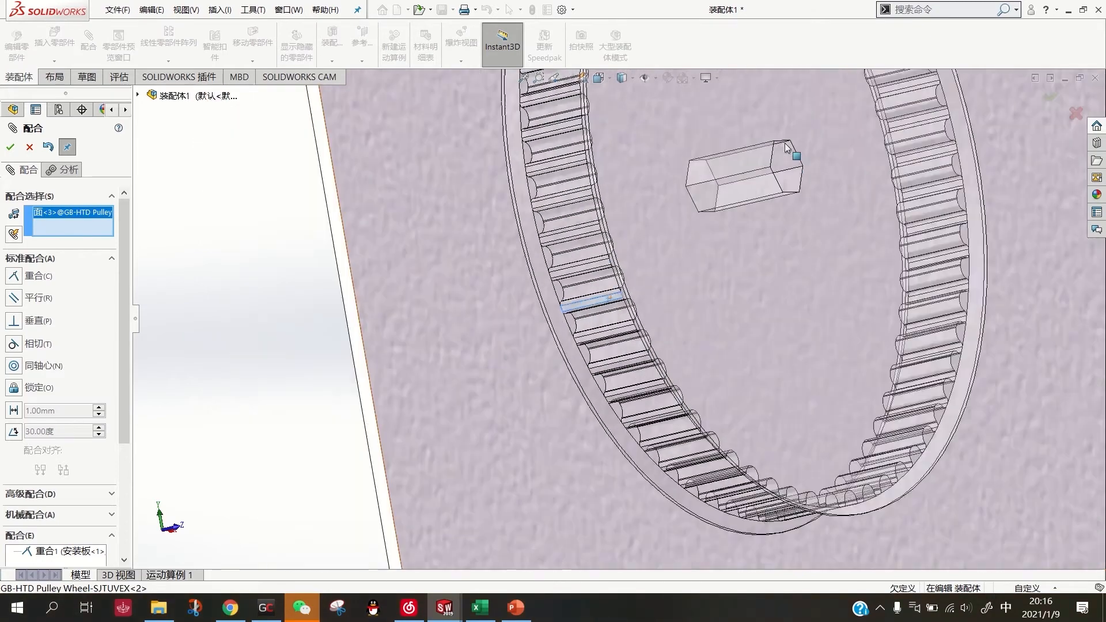
scroll(787, 147, "up", 3)
scroll(624, 134, "down", 6)
left_click(638, 220)
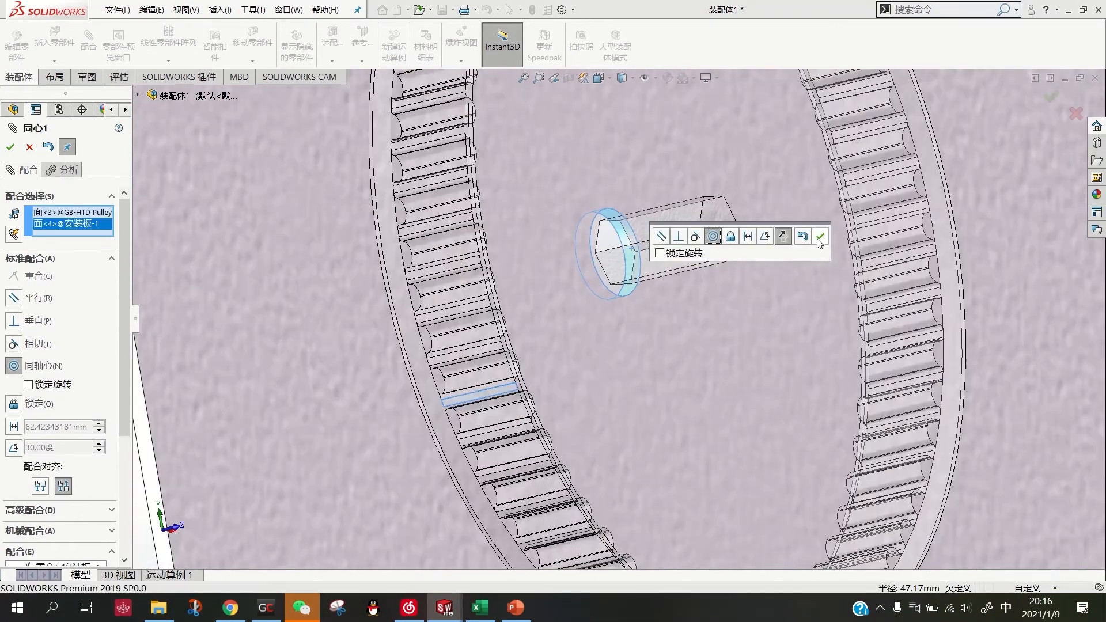
left_click(819, 236)
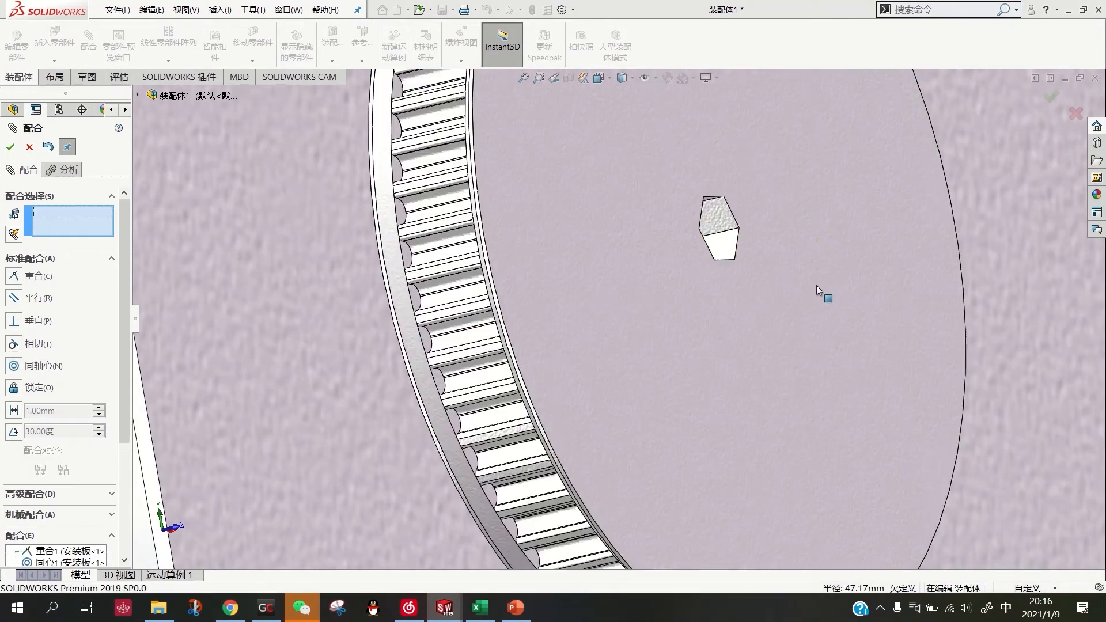
Add a concentric mate between a tooth-groove face of the small 36T pulley and the plate's upper-right hole
scroll(817, 285, "up", 5)
scroll(762, 308, "down", 5)
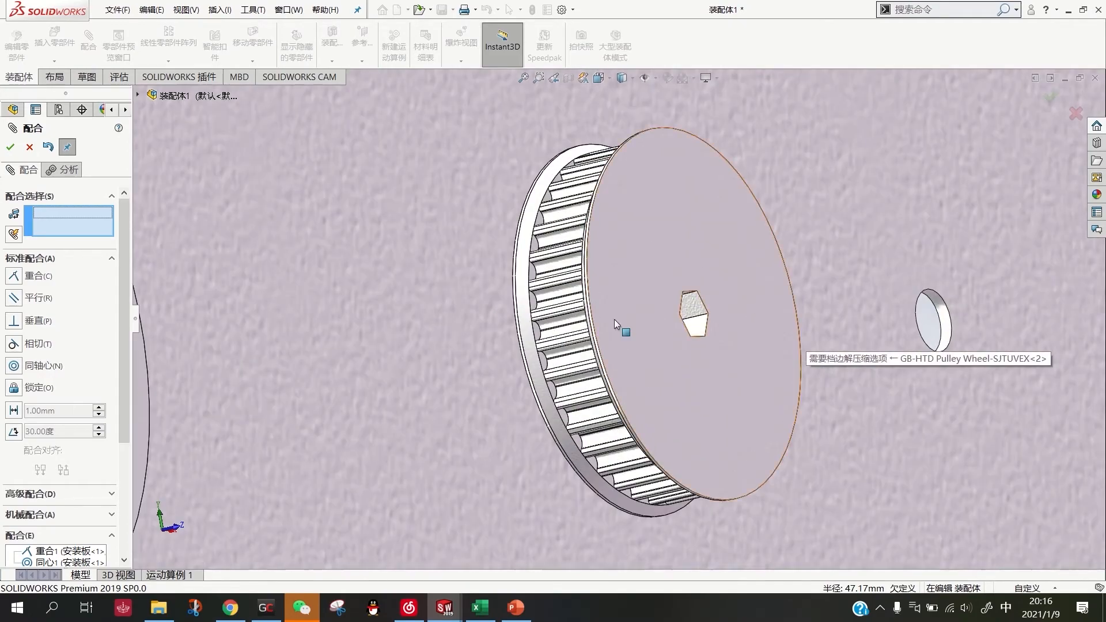
scroll(614, 319, "down", 5)
left_click(599, 311)
scroll(709, 337, "up", 5)
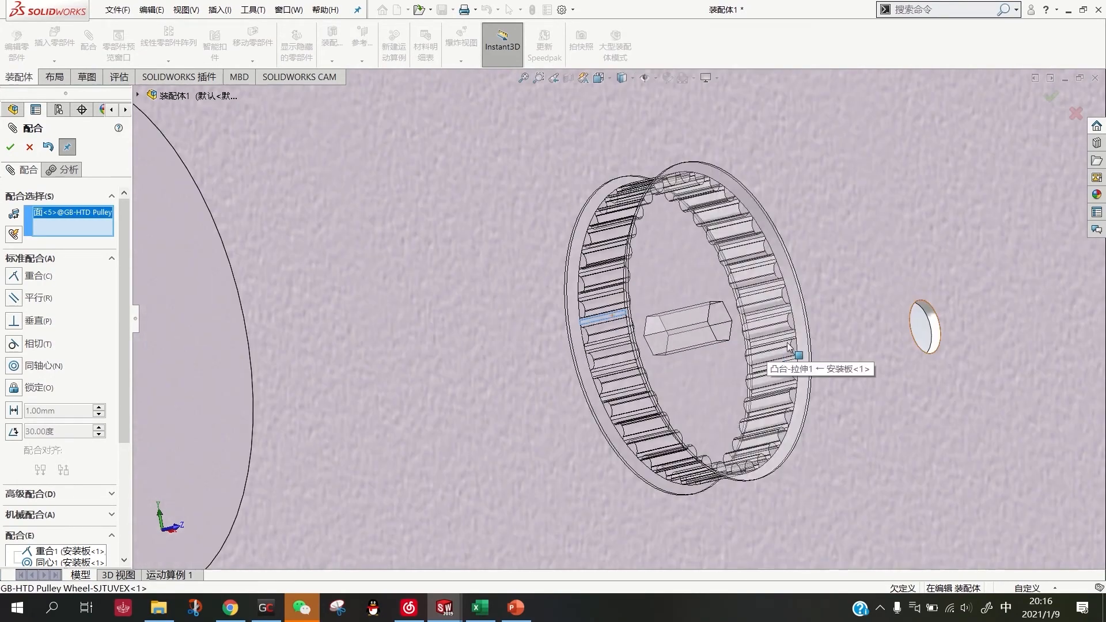
scroll(884, 334, "down", 6)
left_click(927, 263)
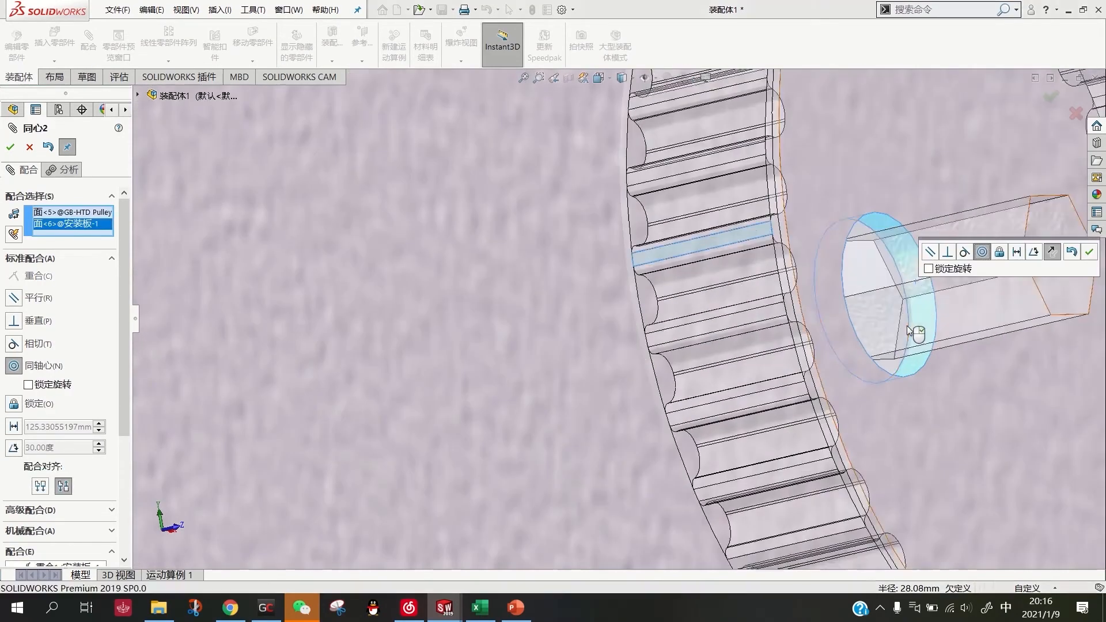
scroll(885, 350, "up", 6)
middle_click_drag(852, 369, 1068, 276)
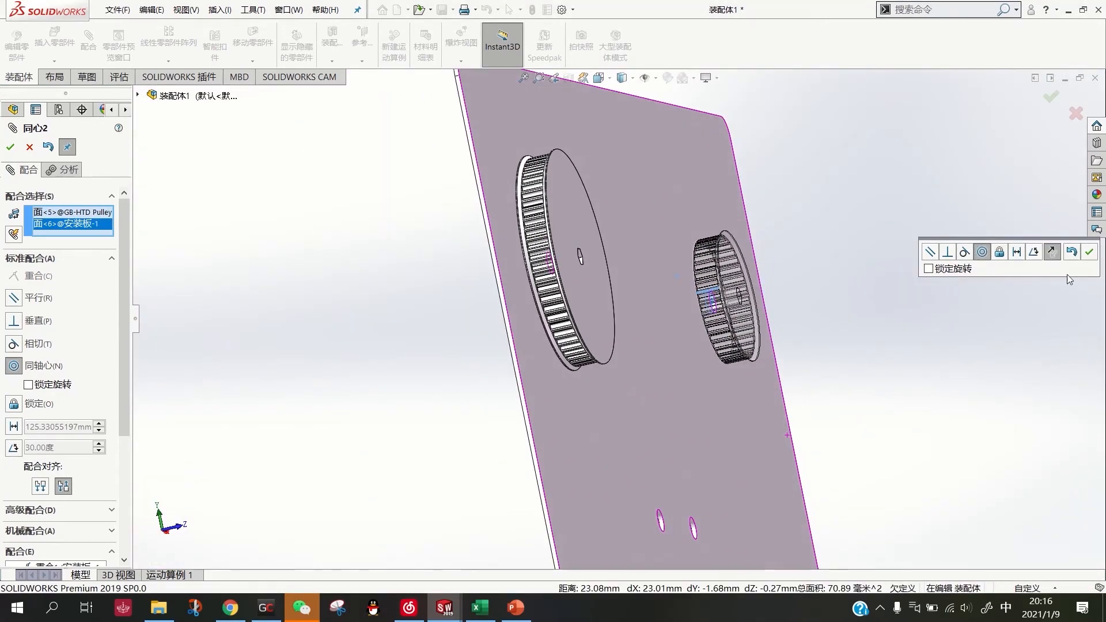
left_click(1089, 252)
Try to mate the small pulley's back face coincident with the plate's rear face and inspect its seating
middle_click_drag(906, 332, 823, 338)
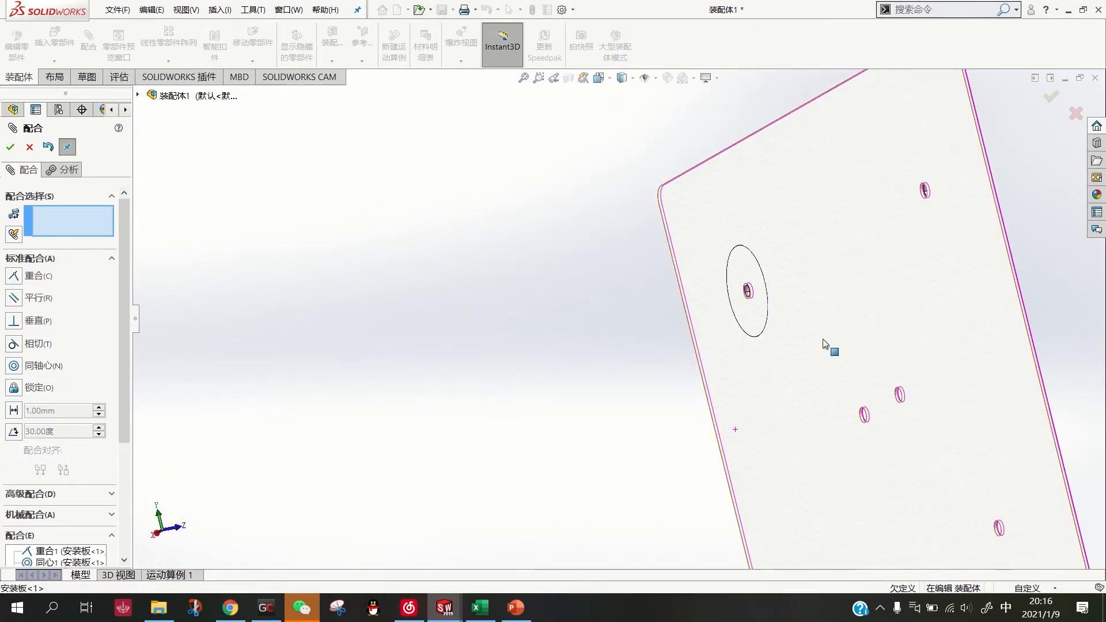
left_click(823, 338)
left_click(761, 319)
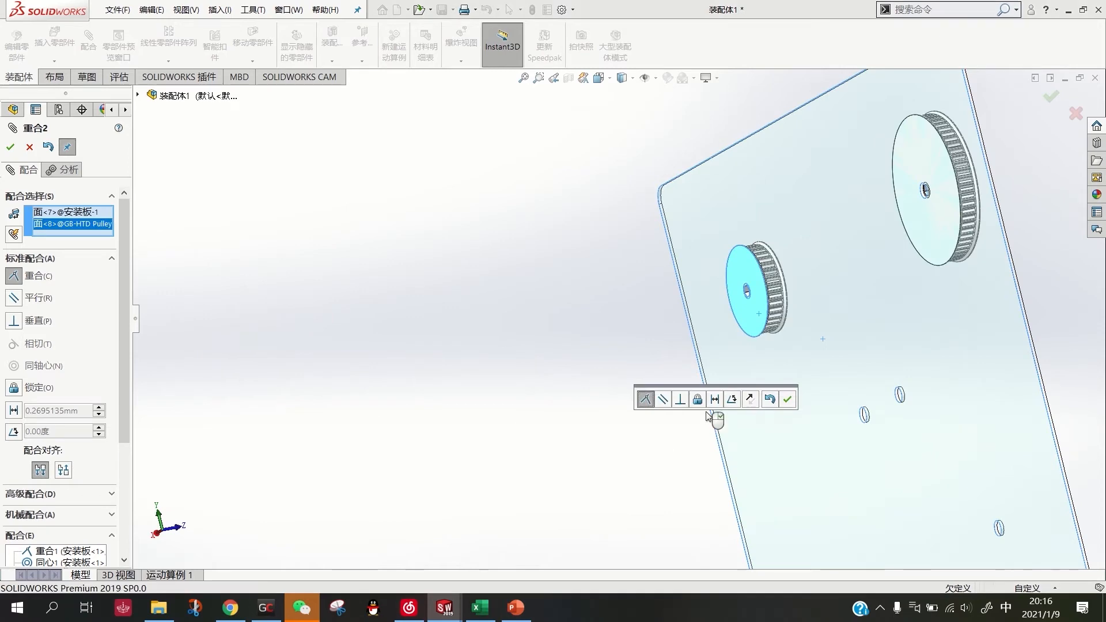
left_click(787, 398)
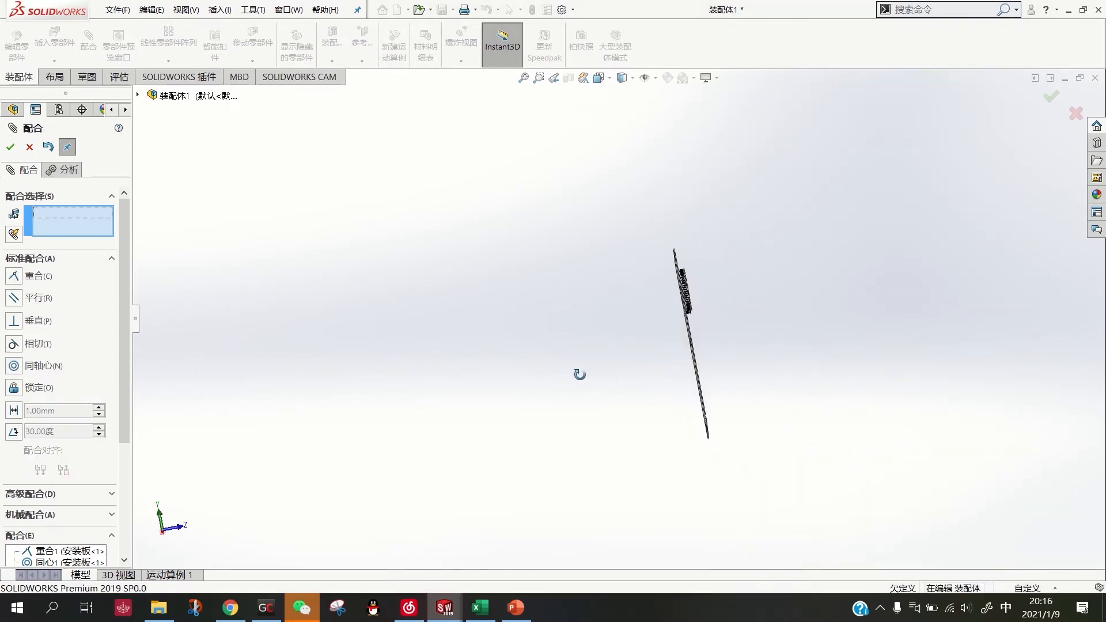
scroll(680, 330, "down", 5)
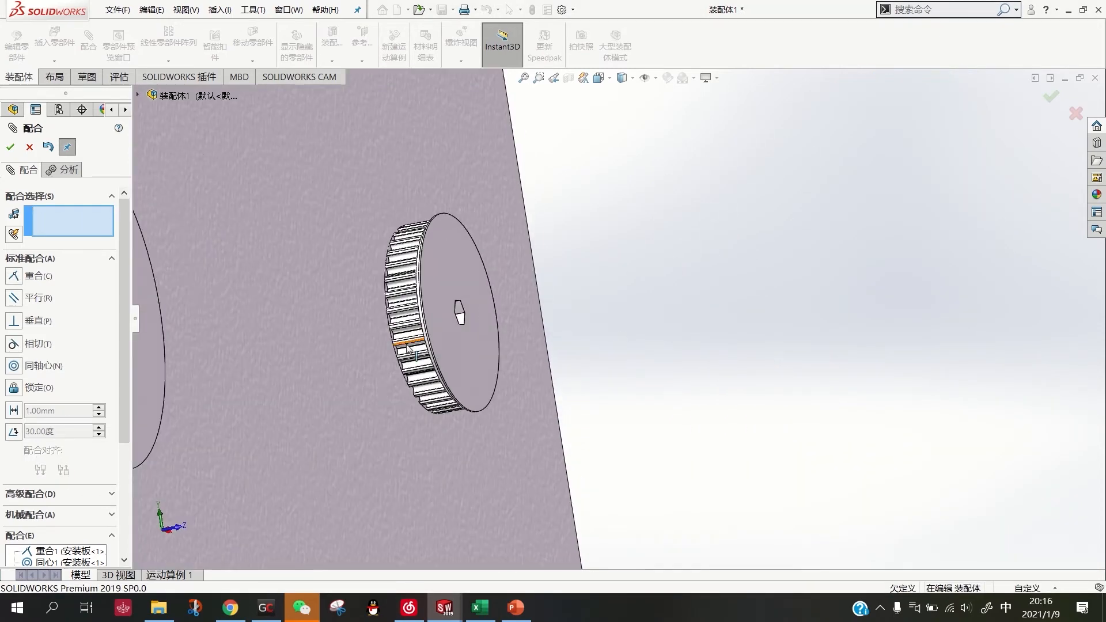
scroll(407, 346, "up", 4)
scroll(409, 344, "down", 4)
scroll(421, 340, "up", 3)
middle_click_drag(421, 340, 770, 324)
scroll(771, 324, "down", 3)
left_click(752, 325)
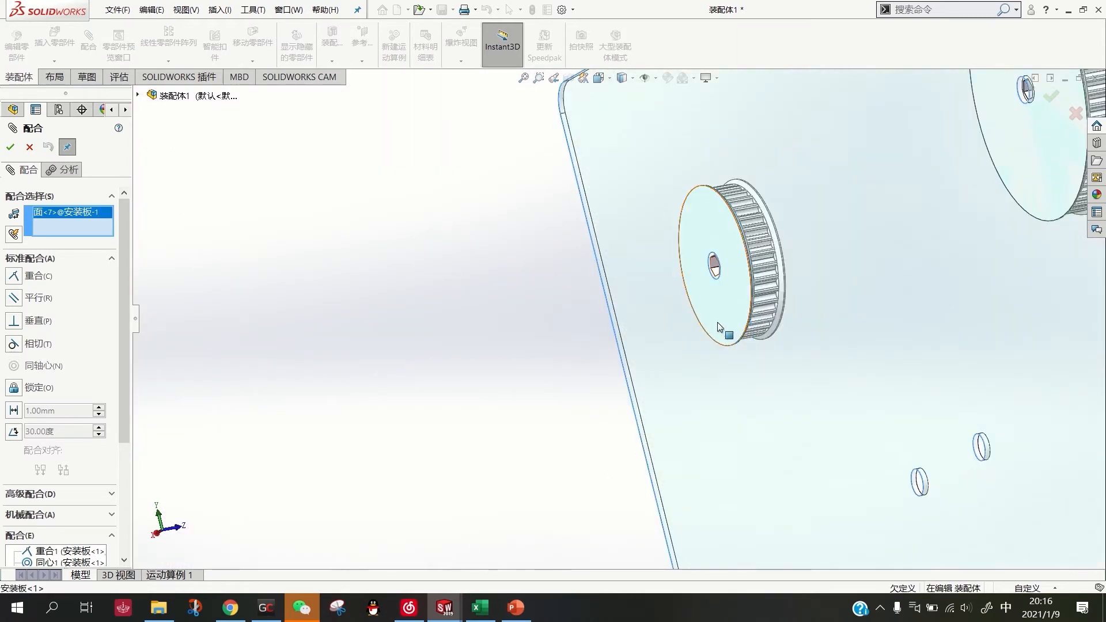
left_click(720, 305)
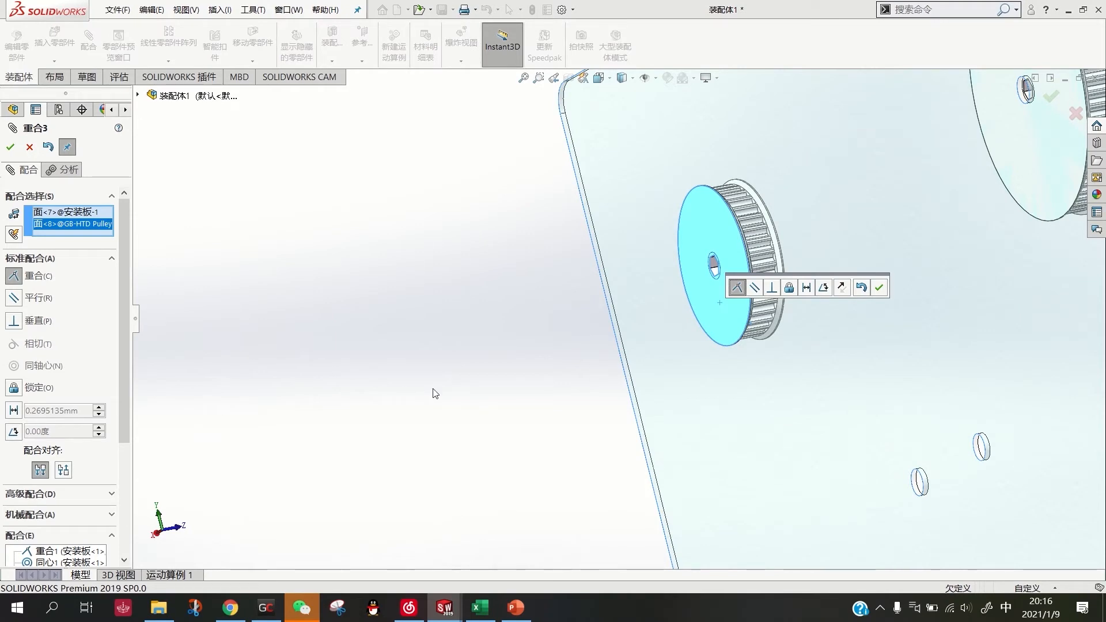
right_click(62, 222)
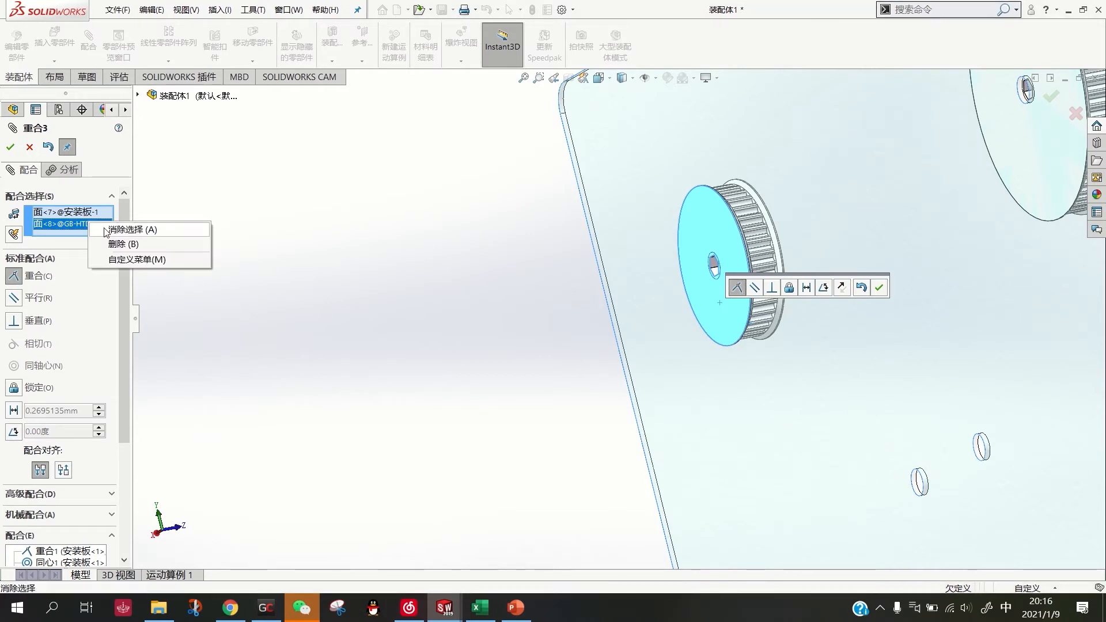
left_click(116, 228)
Add a coincident mate between the mounting plate's front face and the small pulley's back face, with the mate alignment flipped
middle_click_drag(736, 373, 685, 291)
left_click(688, 288)
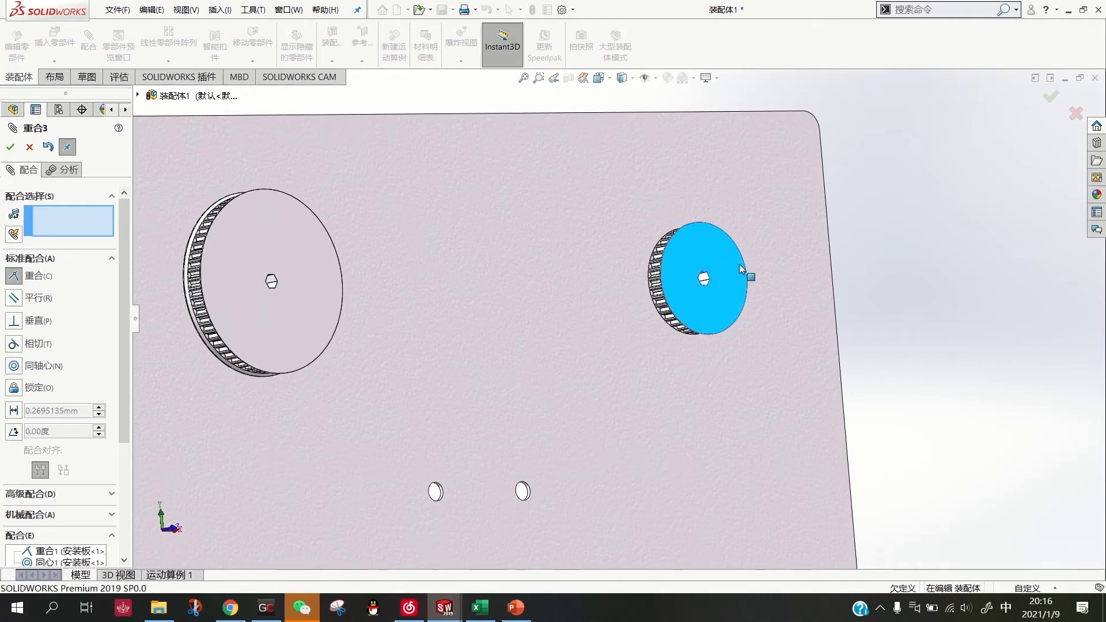
left_click(803, 344)
middle_click_drag(803, 343, 837, 290)
scroll(766, 277, "down", 5)
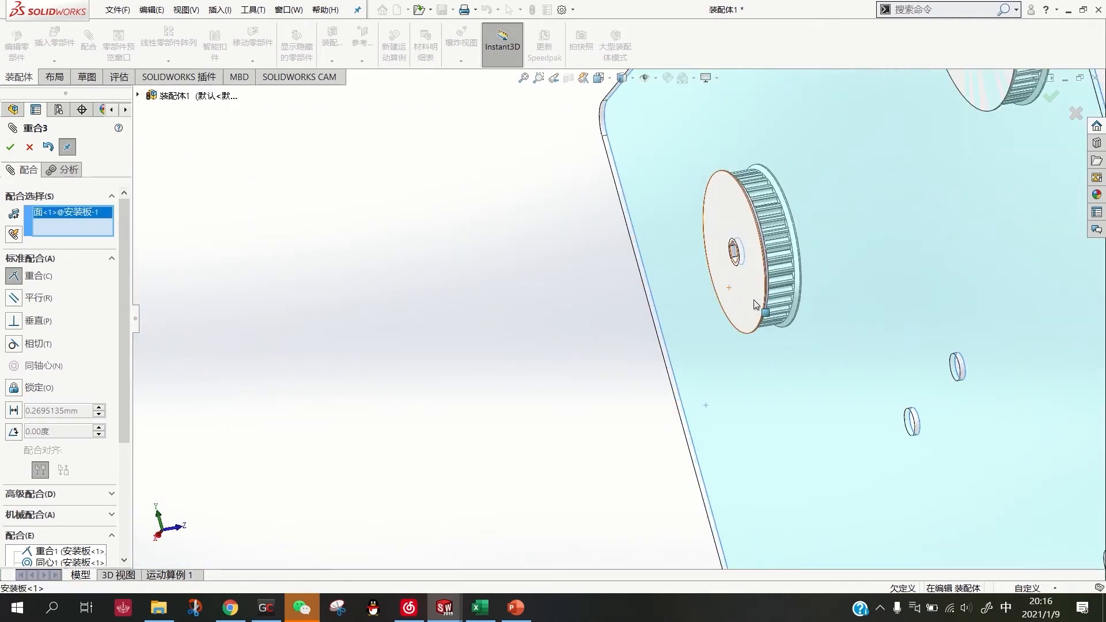
left_click(761, 309)
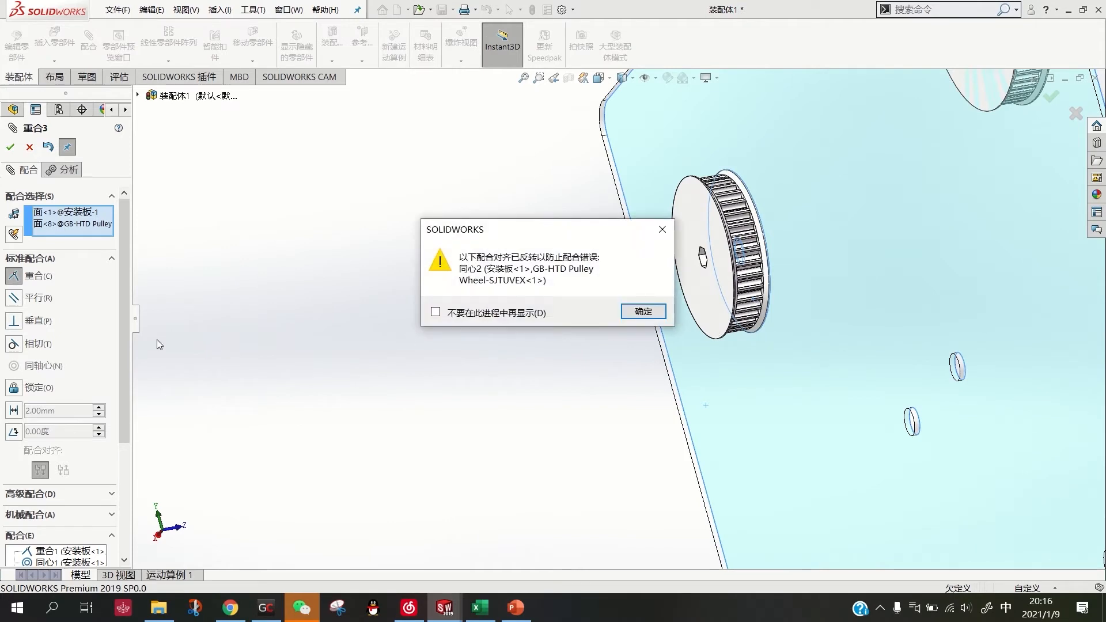
left_click(643, 312)
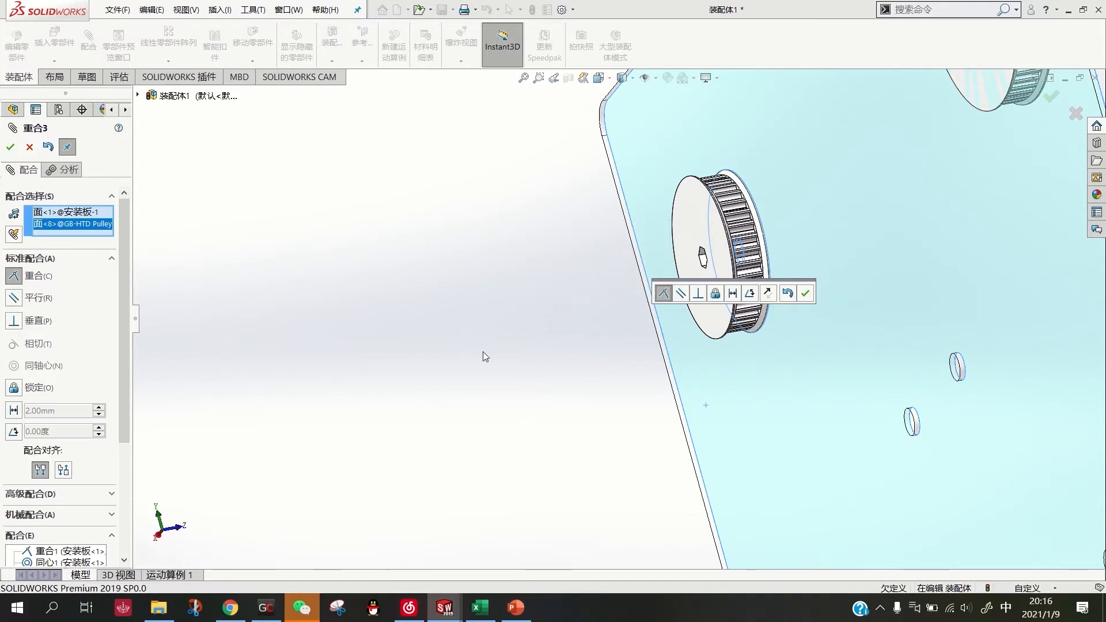
left_click(64, 470)
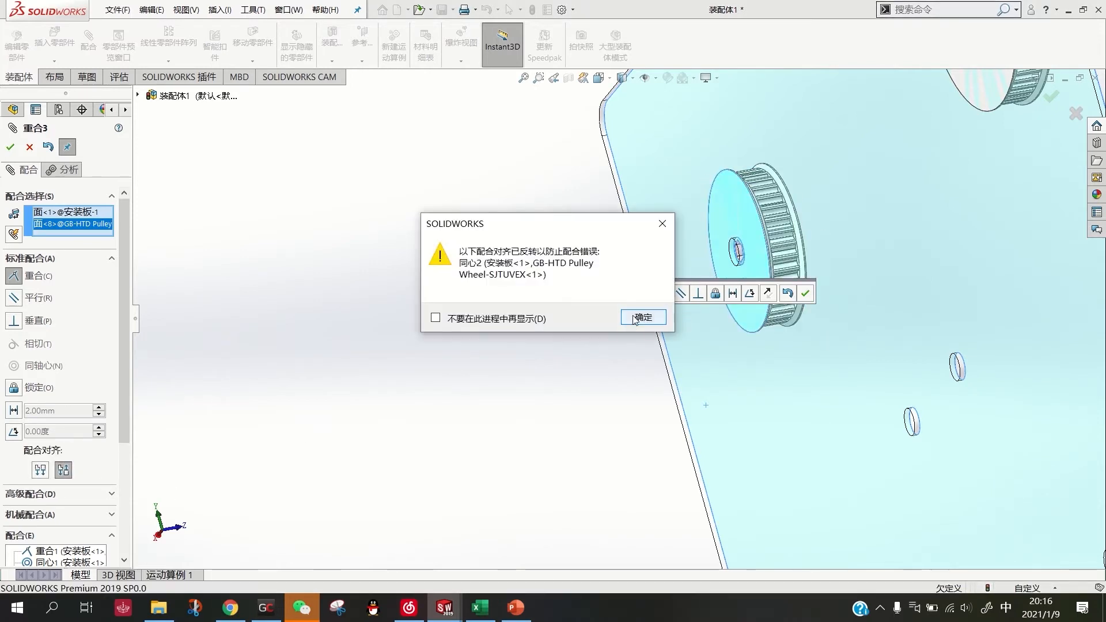
left_click(639, 317)
Switch to the front view of the assembly, check both pulleys on the plate and finish the mating command
scroll(829, 284, "up", 7)
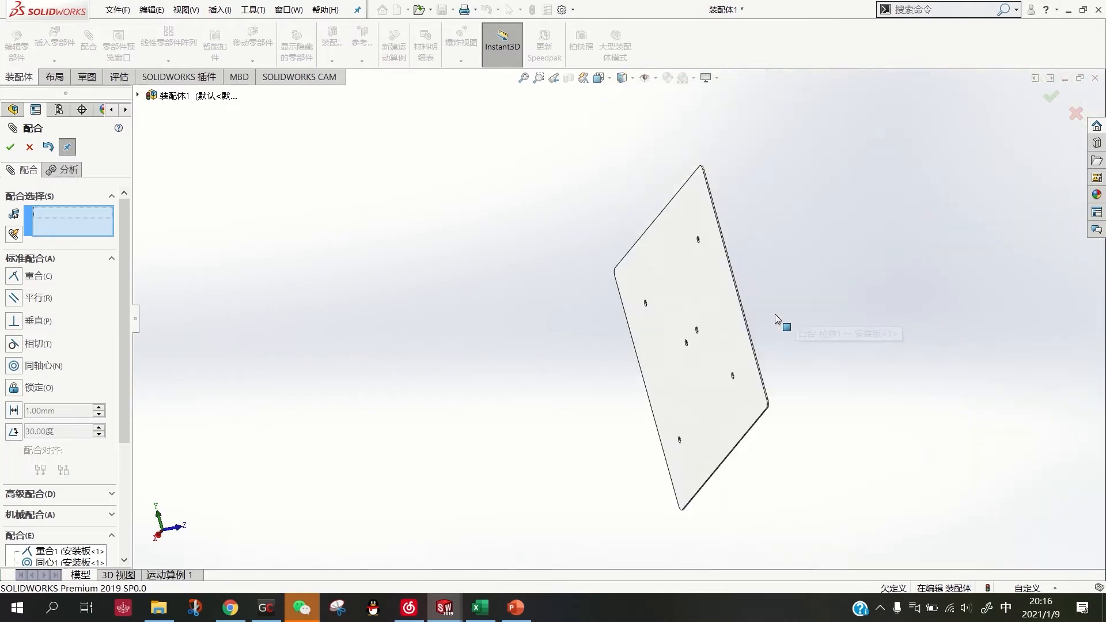
middle_click_drag(776, 314, 580, 373)
key("space")
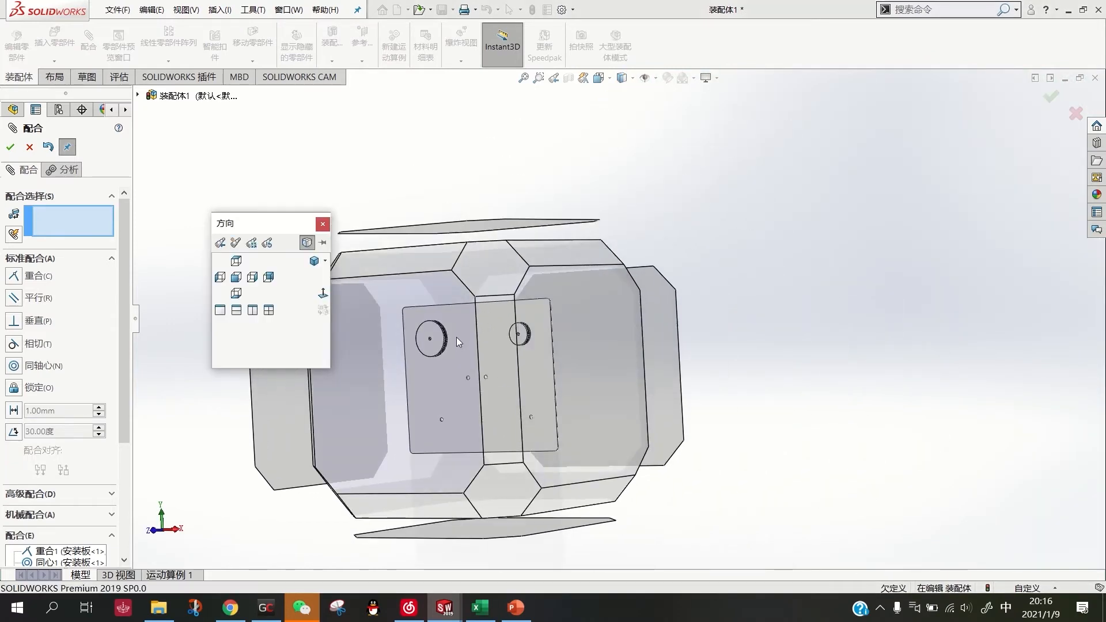
left_click(456, 337)
scroll(522, 192, "down", 3)
scroll(455, 247, "down", 2)
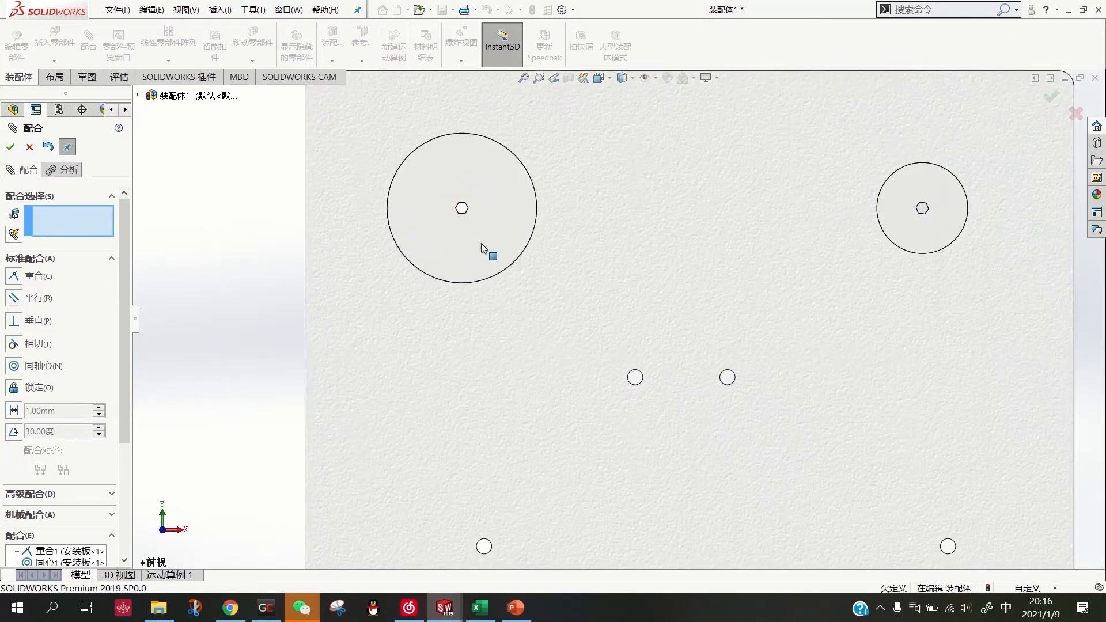
left_click(9, 146)
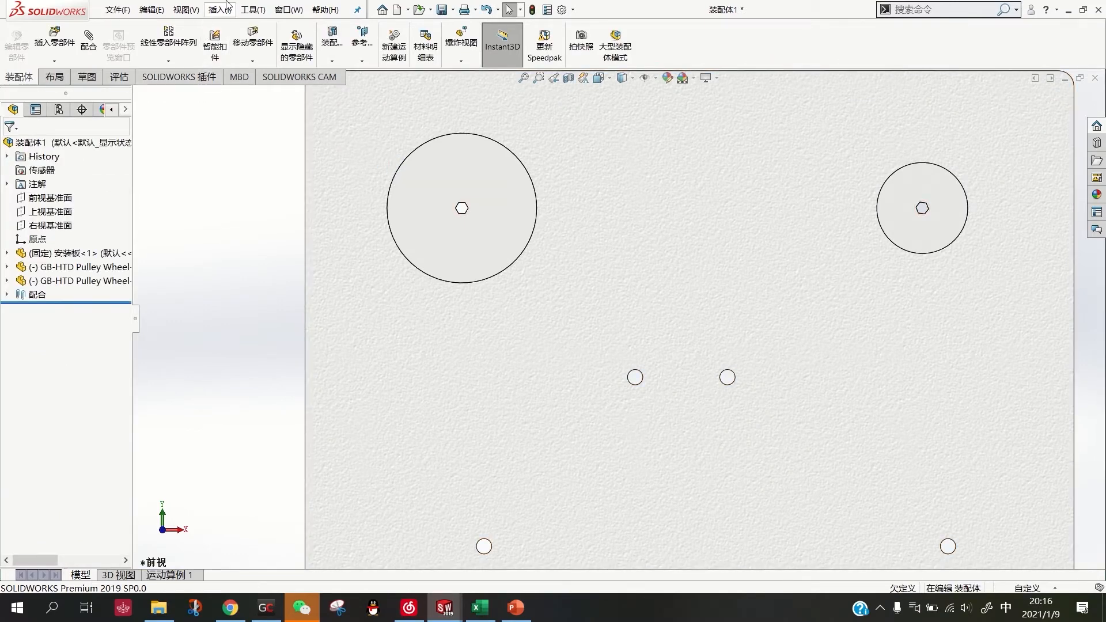
left_click(220, 10)
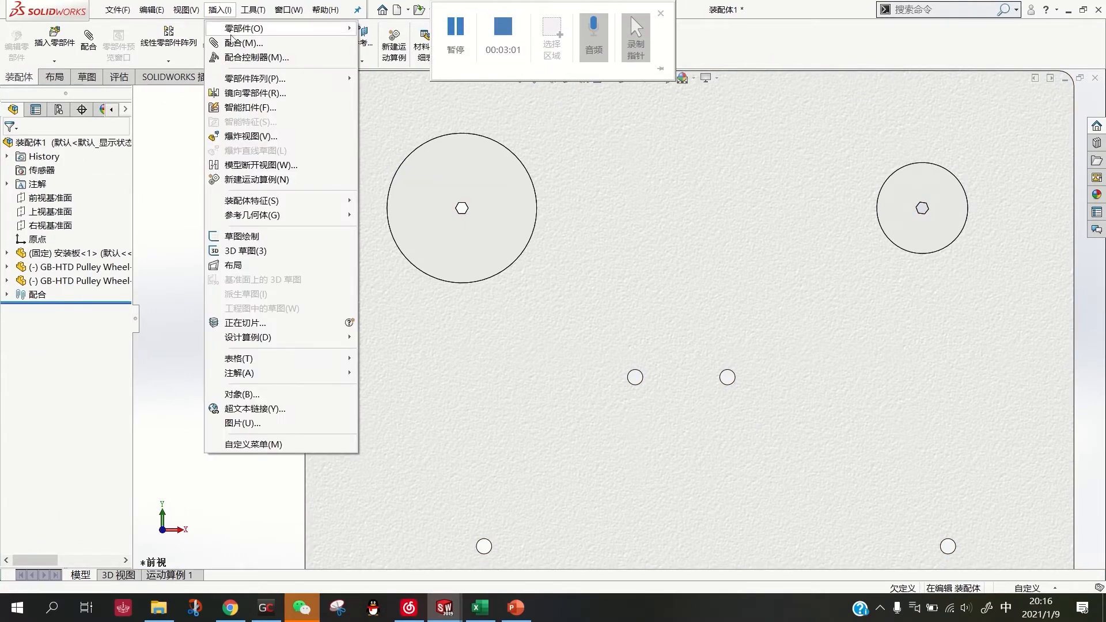
mouse_move(273, 207)
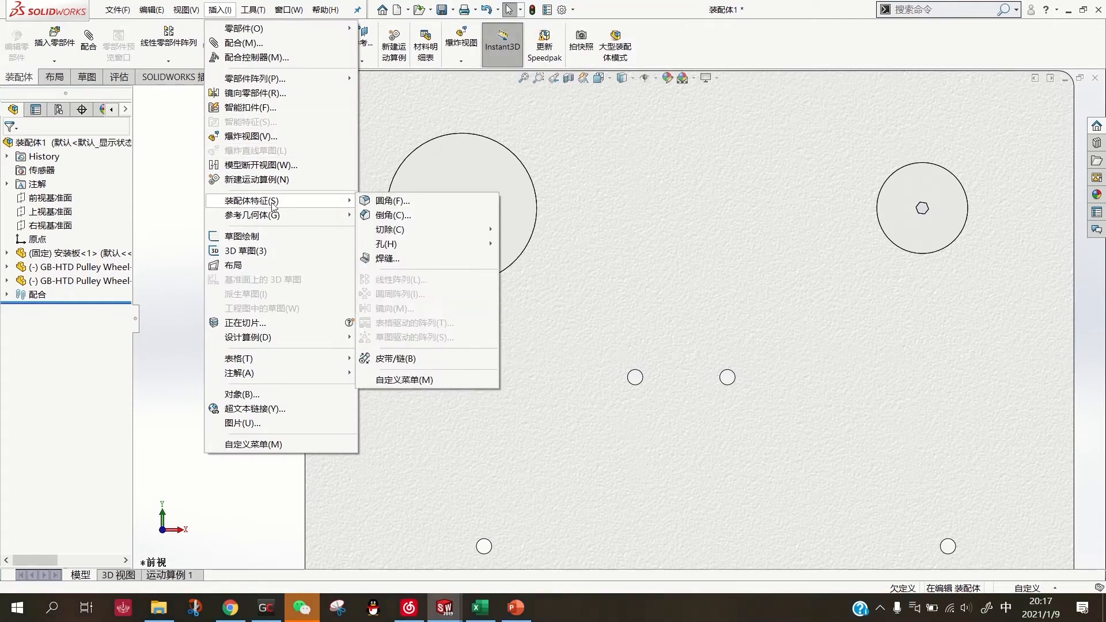
left_click(395, 360)
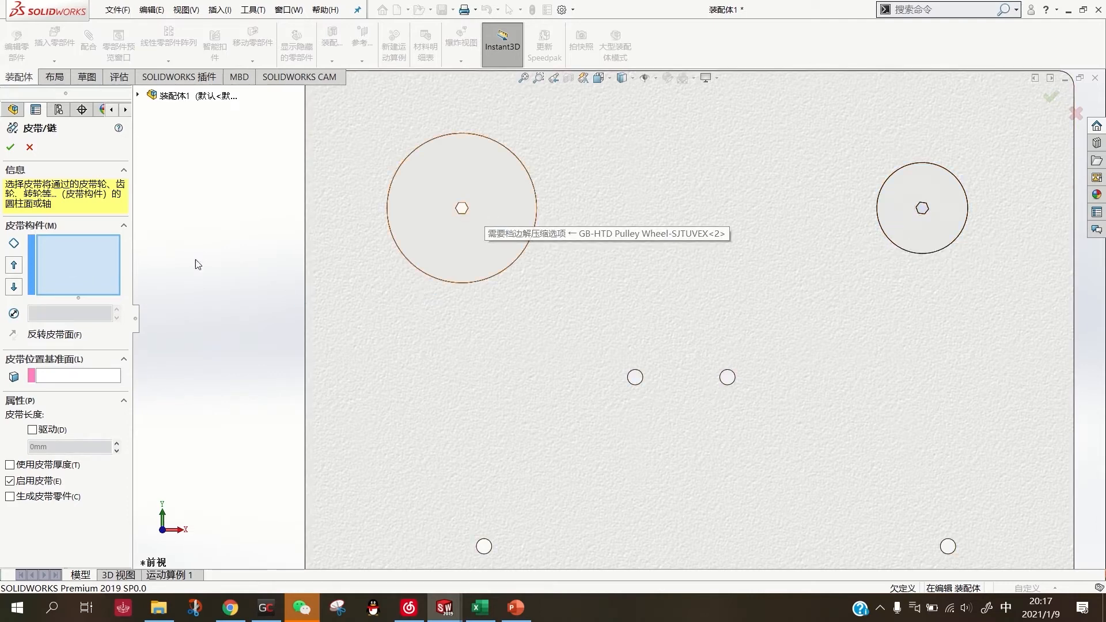
left_click(29, 147)
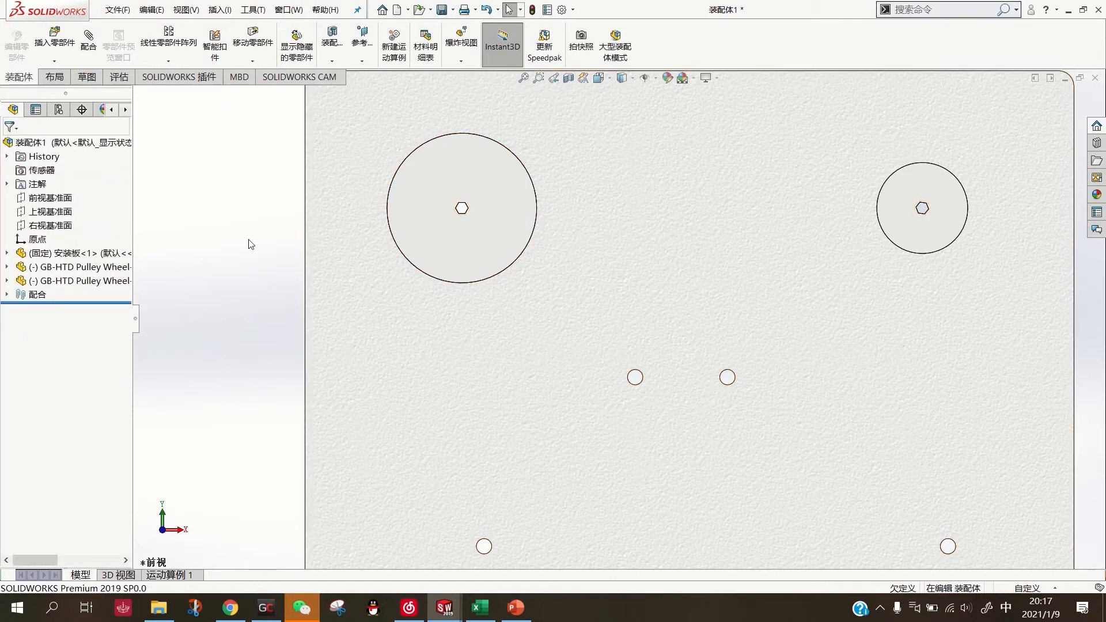
Show the small pulley's pitch-diameter sketch (节径) and check its circle against the teeth
left_click(86, 268)
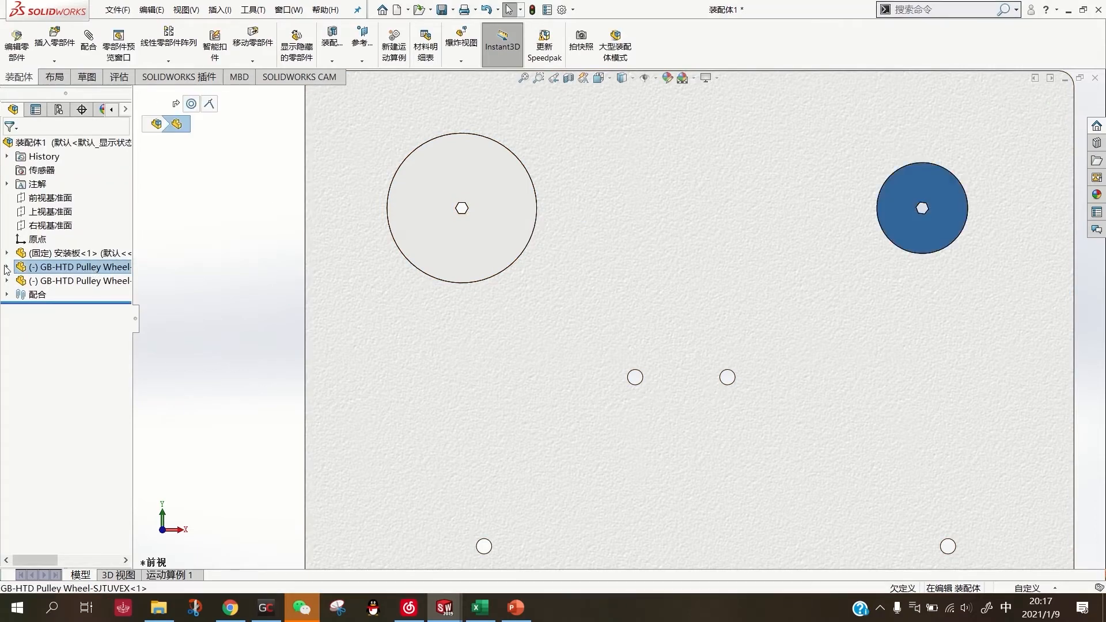
left_click(7, 267)
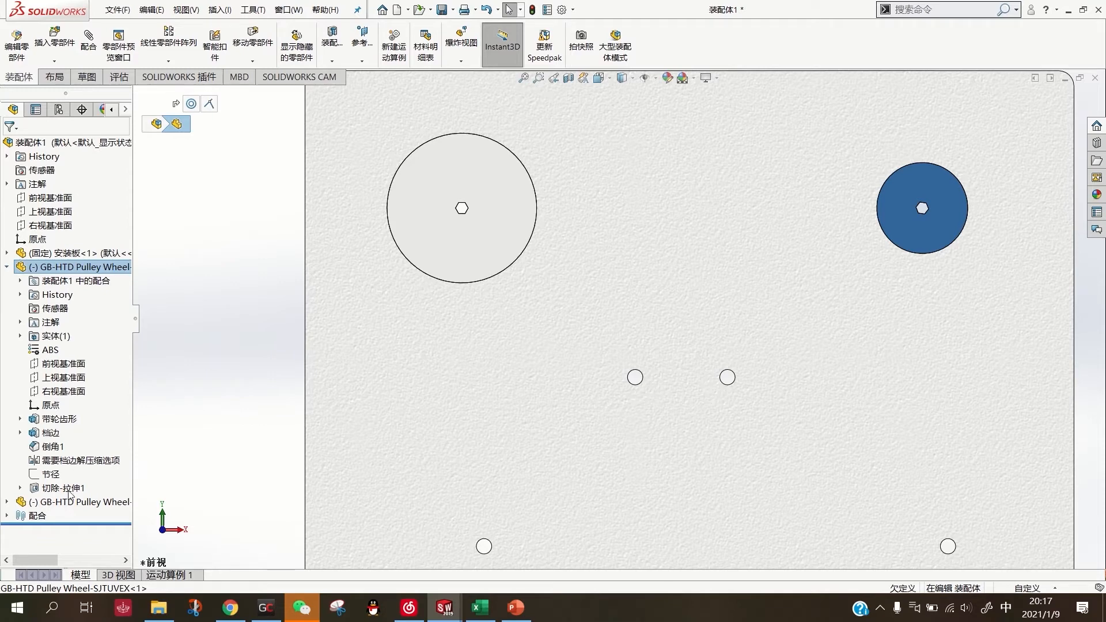
left_click(50, 476)
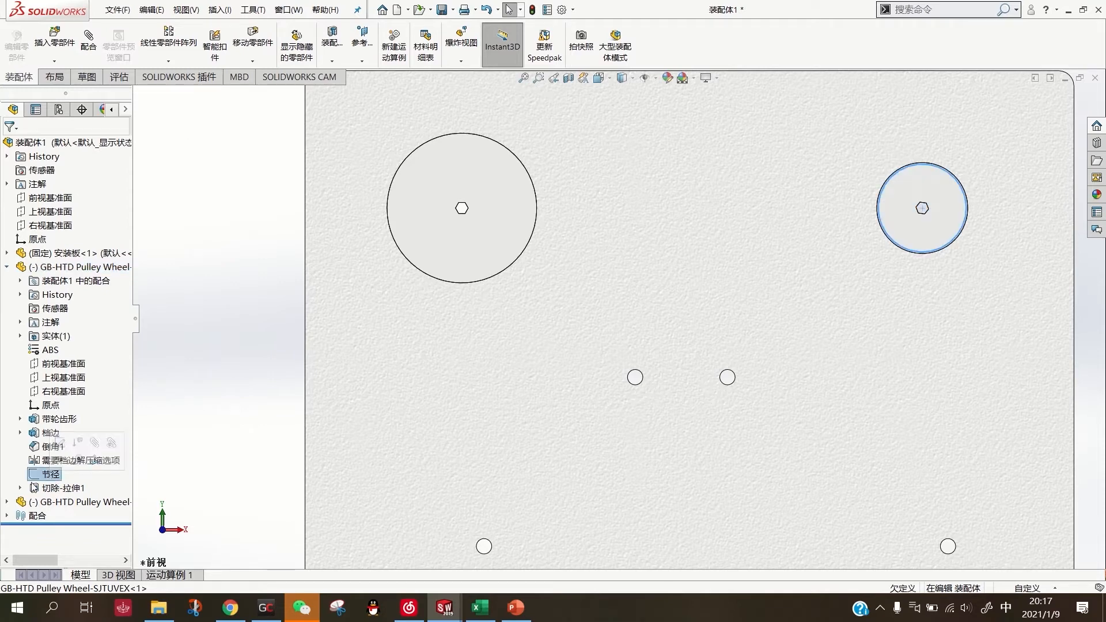
left_click(60, 459)
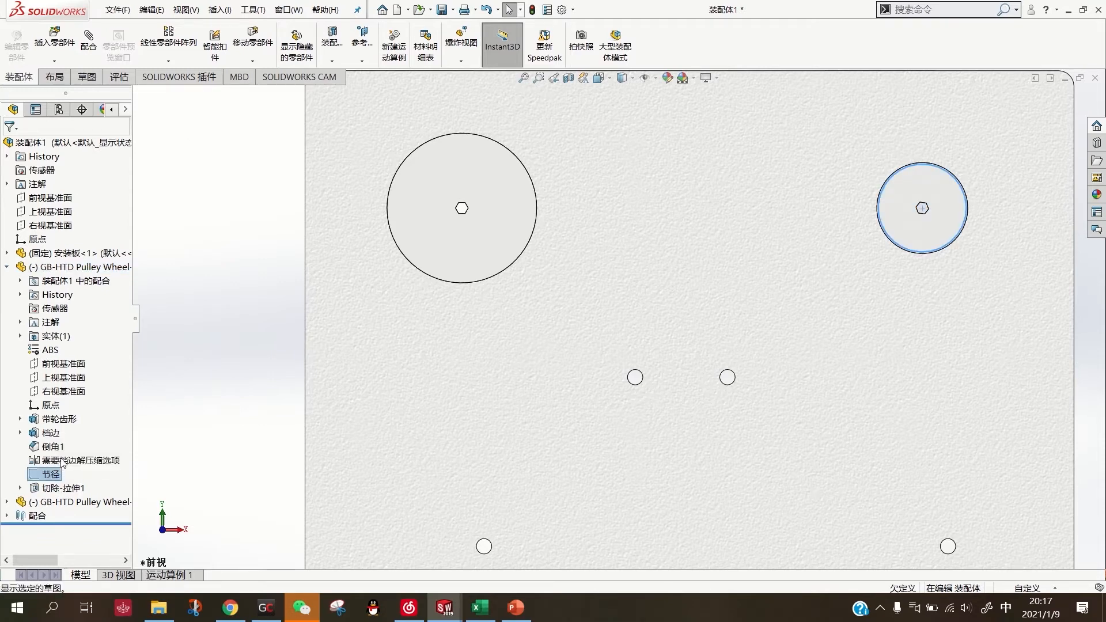
scroll(926, 306, "down", 3)
middle_click_drag(790, 247, 818, 230)
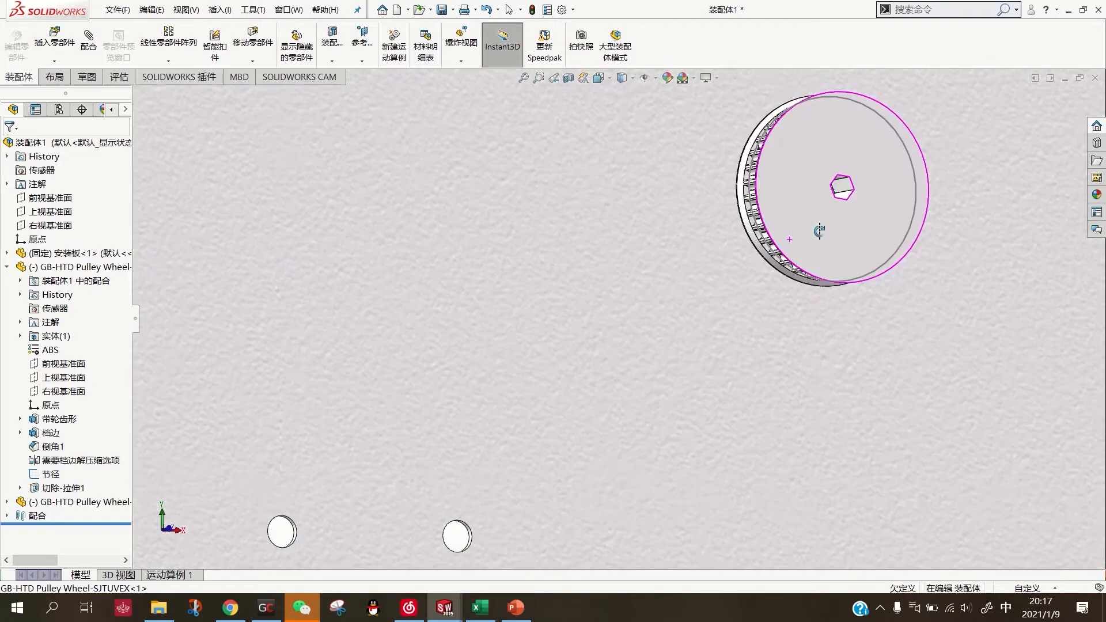
scroll(761, 246, "down", 4)
left_click(725, 253)
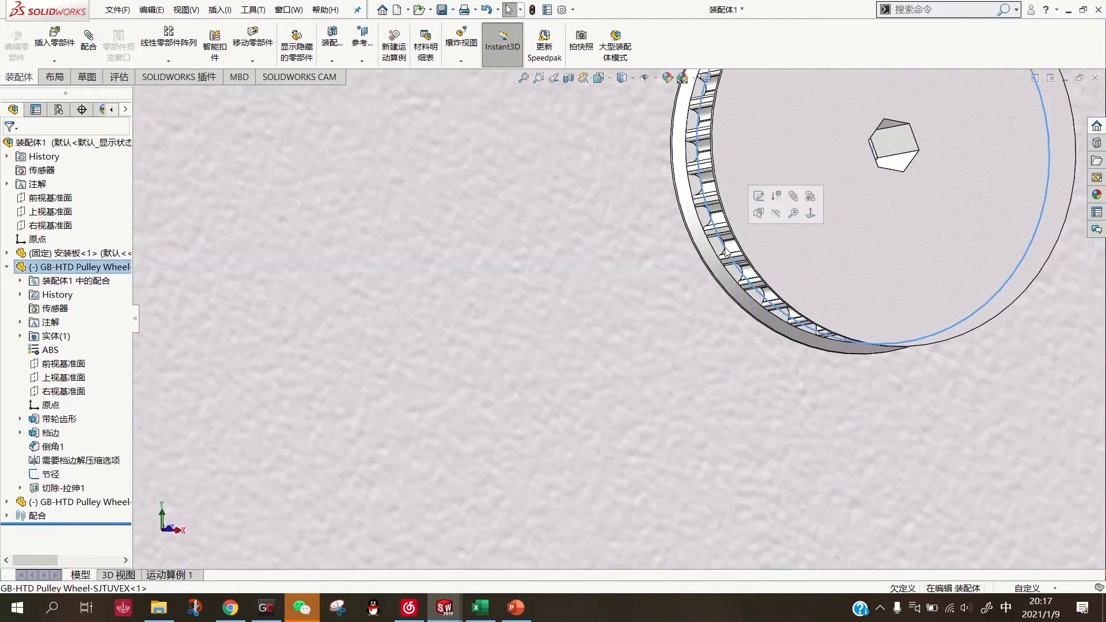
scroll(725, 253, "up", 8)
scroll(339, 324, "up", 2)
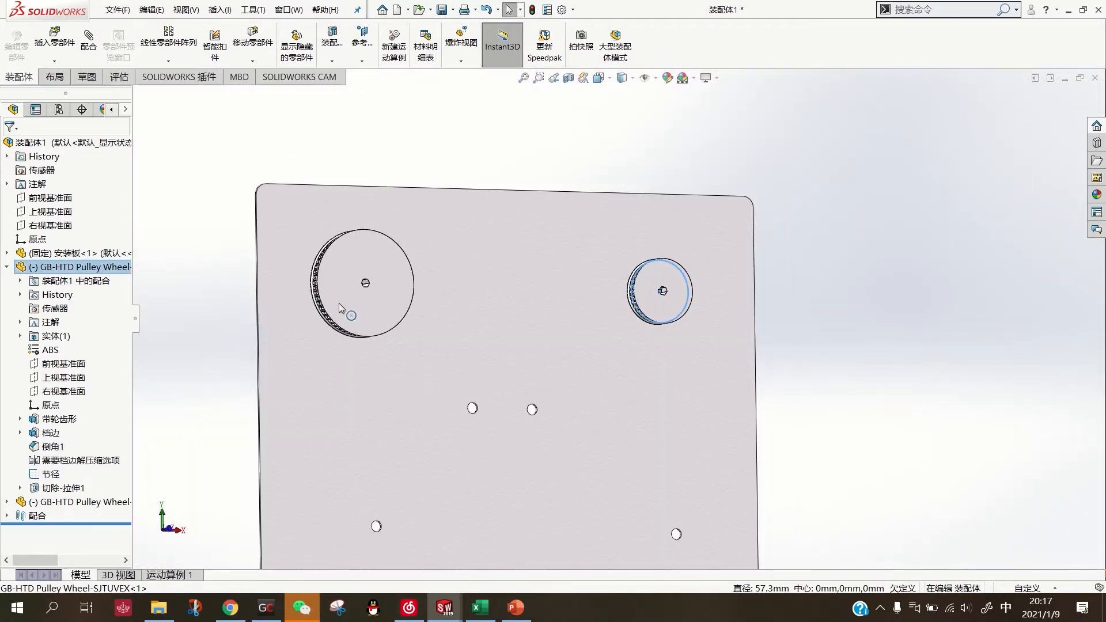
Show the pitch-diameter sketch (节径) of the large 60T pulley
left_click(334, 315)
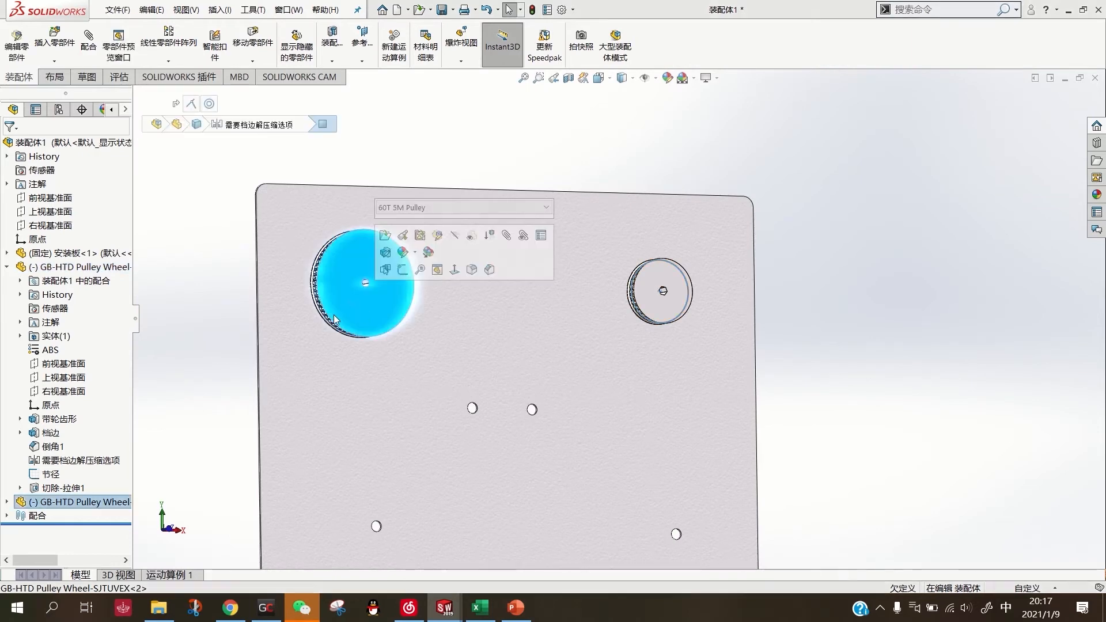
left_click(7, 503)
left_click(59, 517)
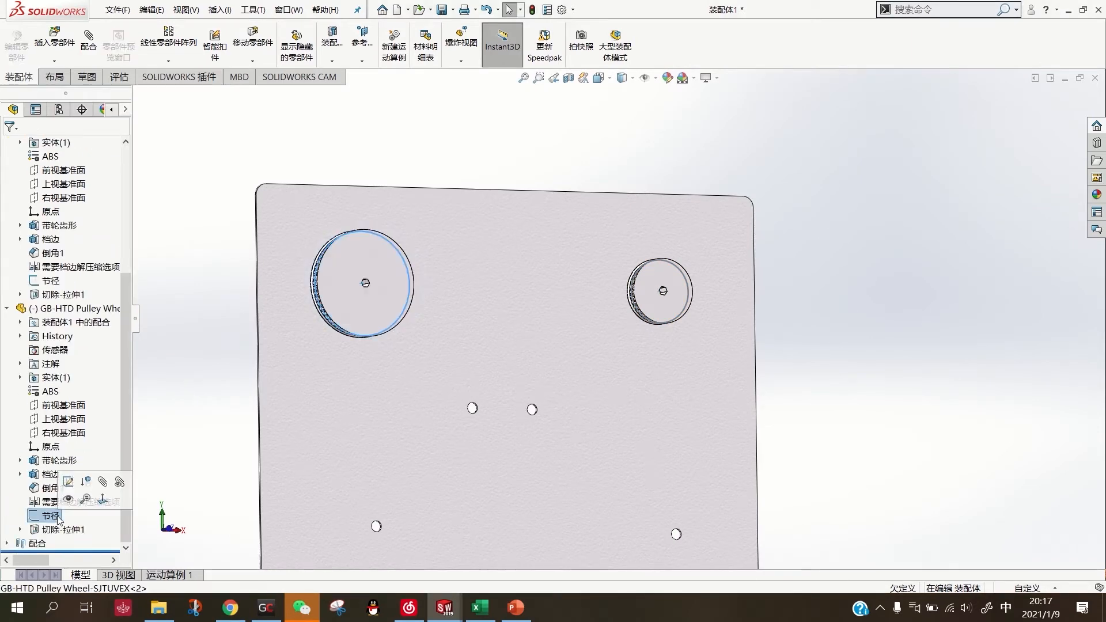
left_click(68, 498)
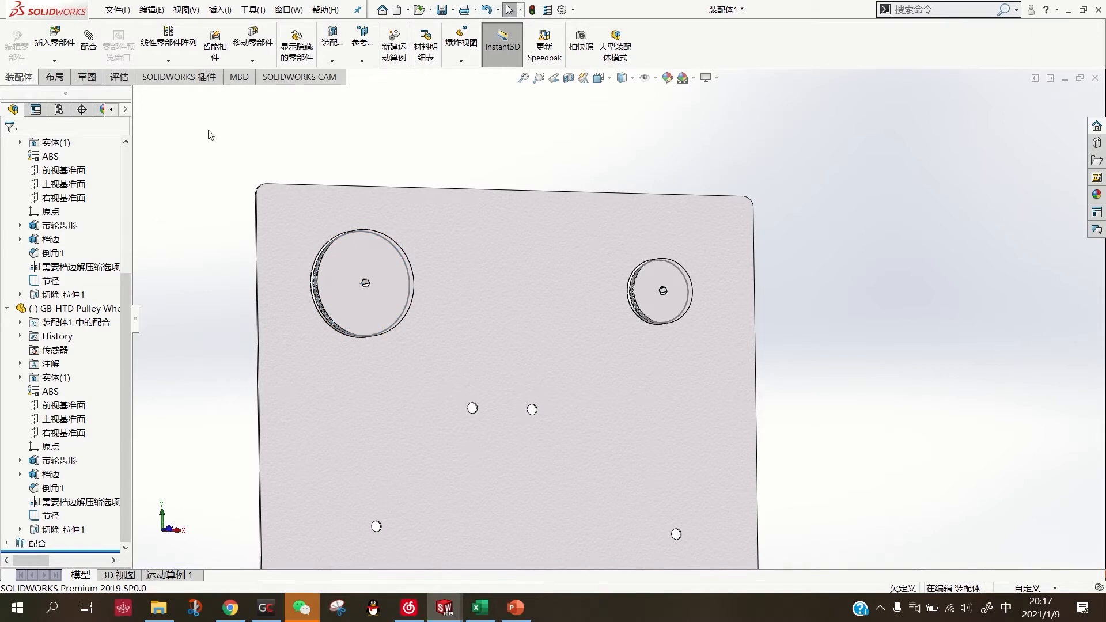
Start a Belt/Chain assembly feature with the pitch circles of the large and small pulleys as belt members
left_click(219, 9)
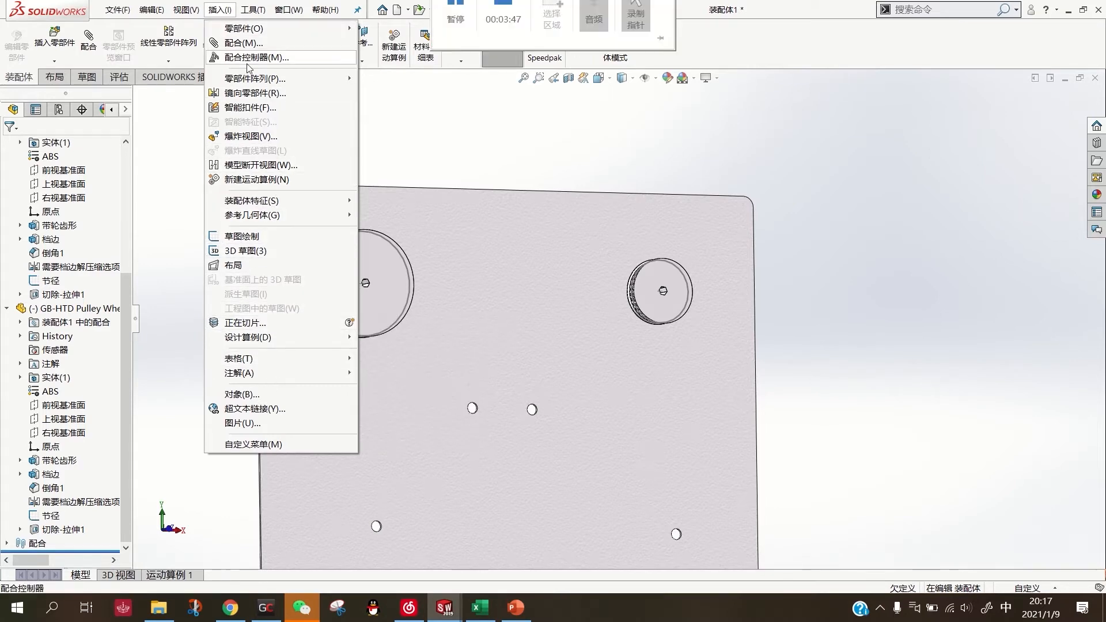
mouse_move(291, 206)
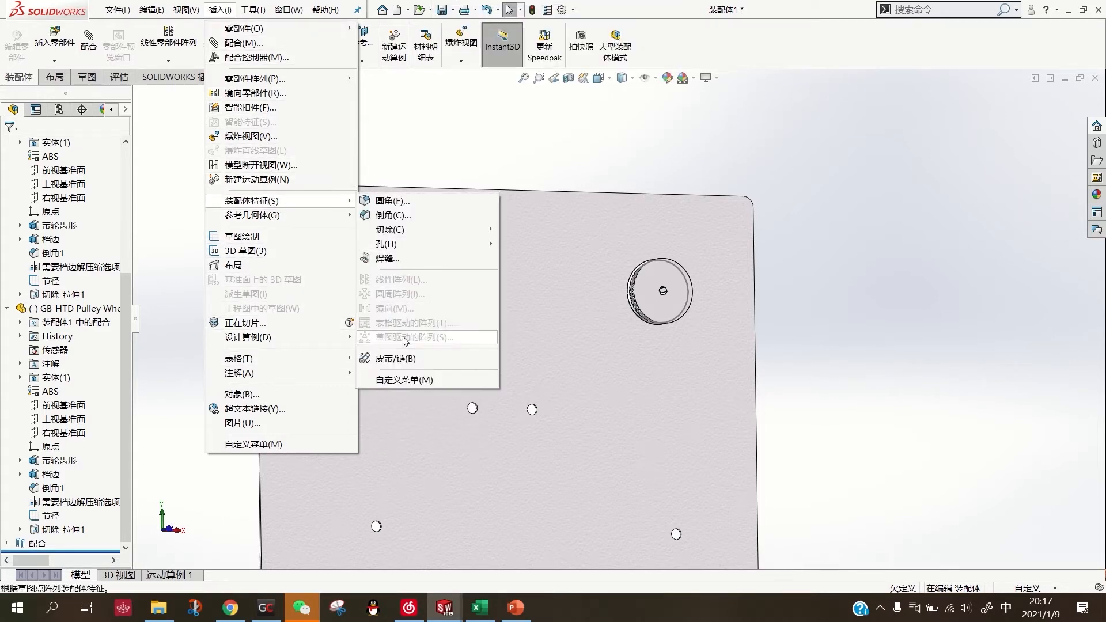
left_click(396, 358)
scroll(299, 266, "down", 5)
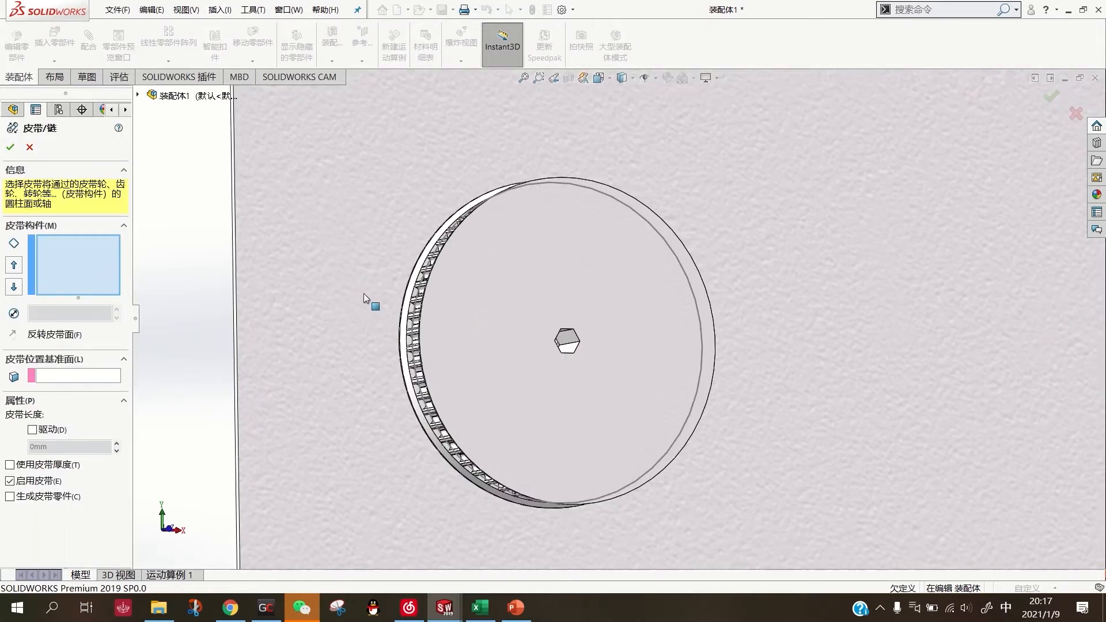
left_click(588, 344)
scroll(588, 344, "up", 4)
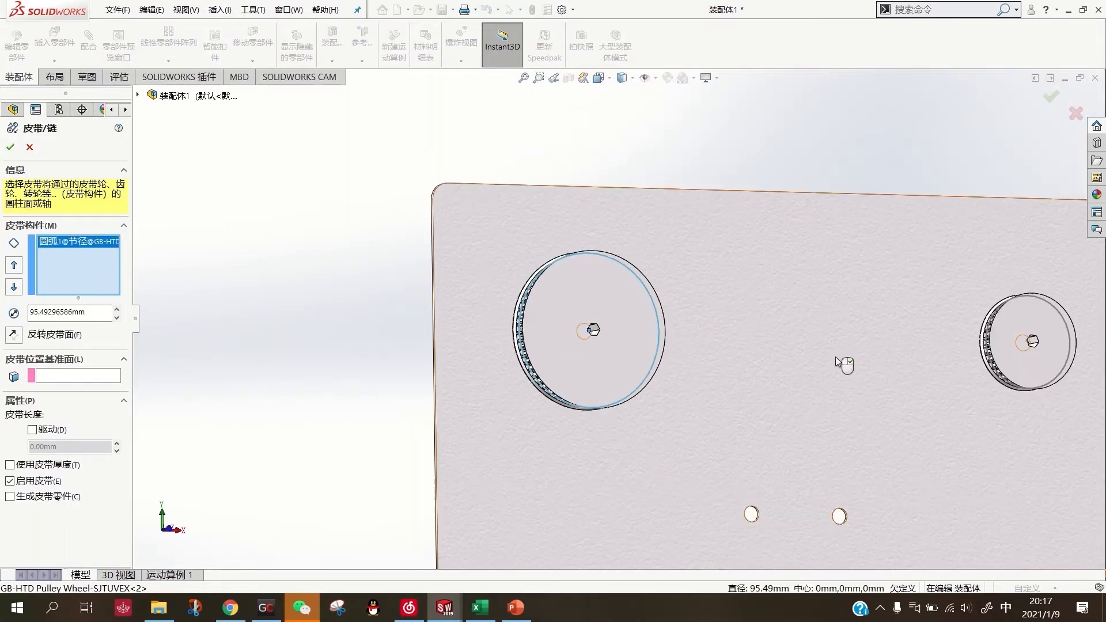
scroll(830, 346, "down", 5)
left_click(813, 324)
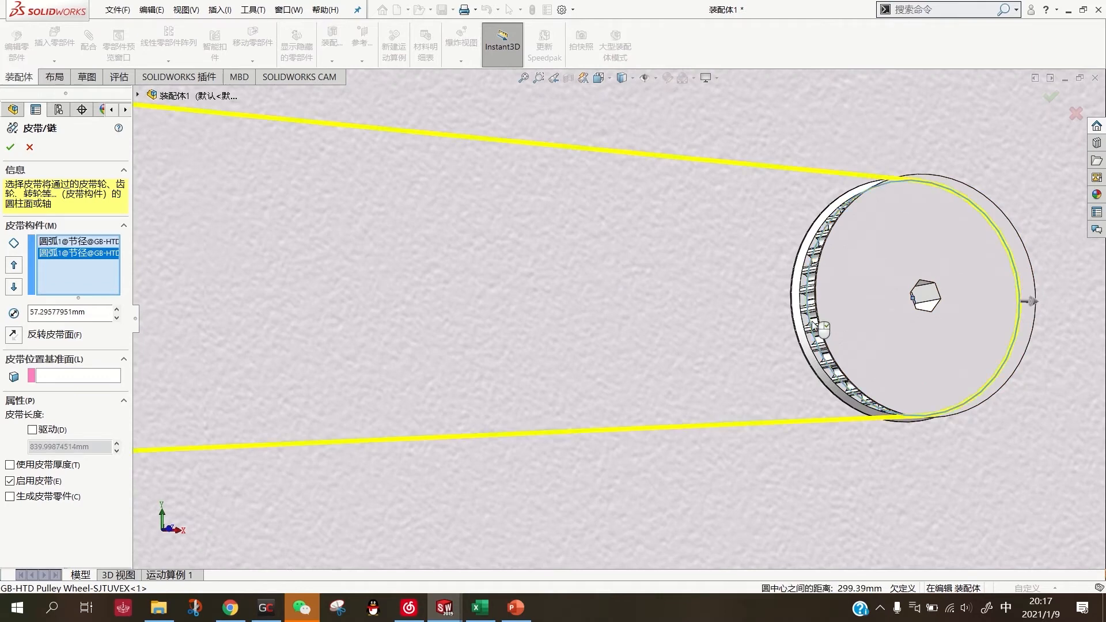
scroll(576, 305, "up", 3)
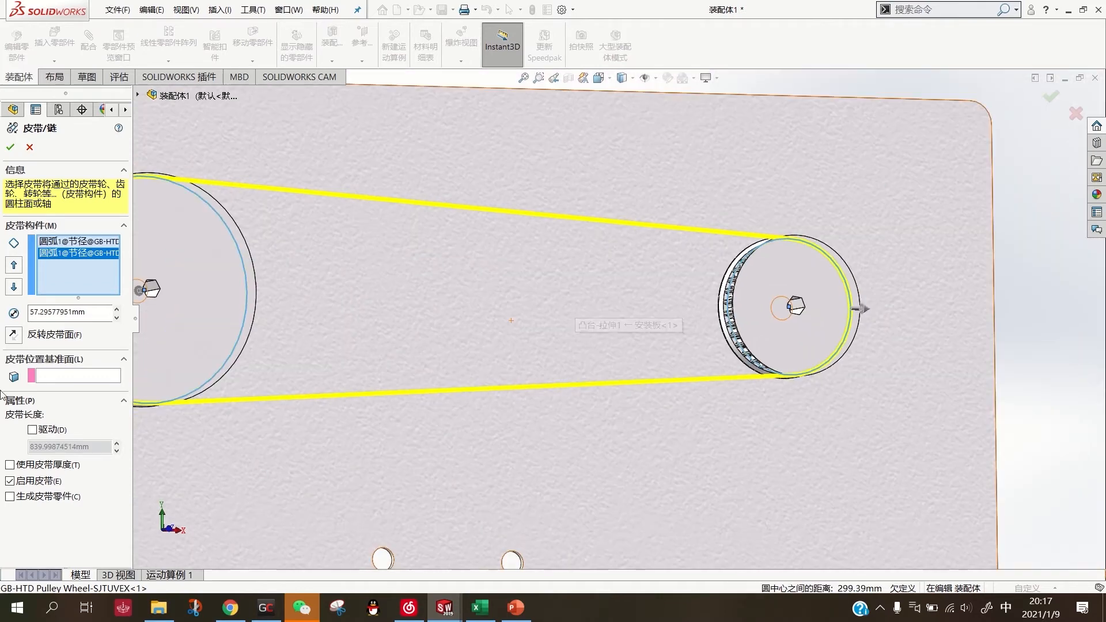
Create the belt on the large pulley's front plane (前视基准面) with the option to generate a belt part (生成皮带零件)
left_click(78, 376)
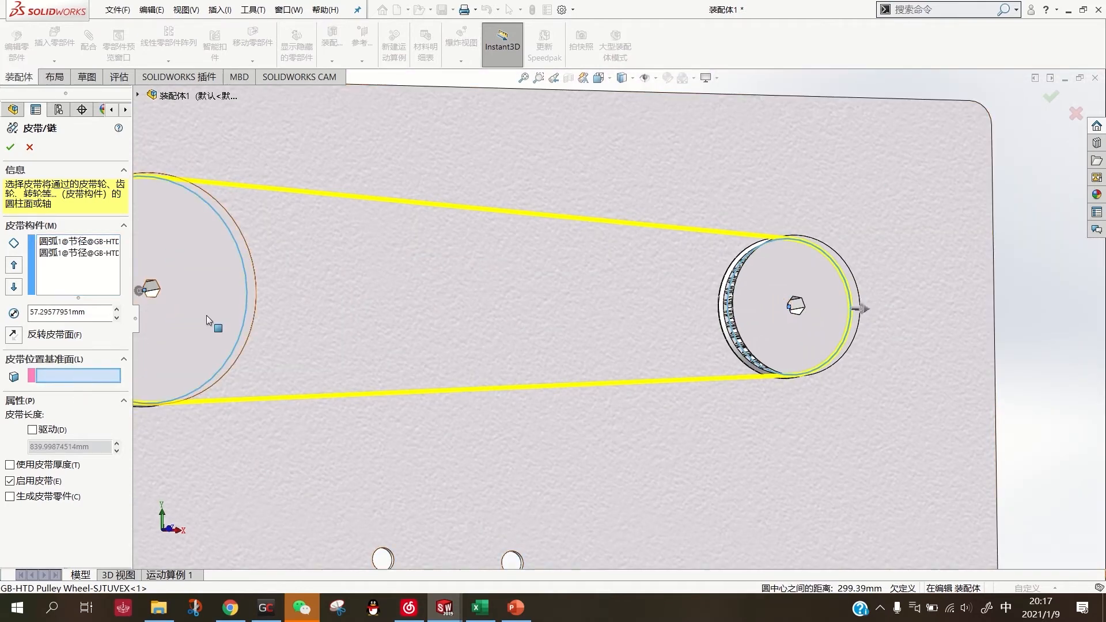
scroll(285, 268, "up", 3)
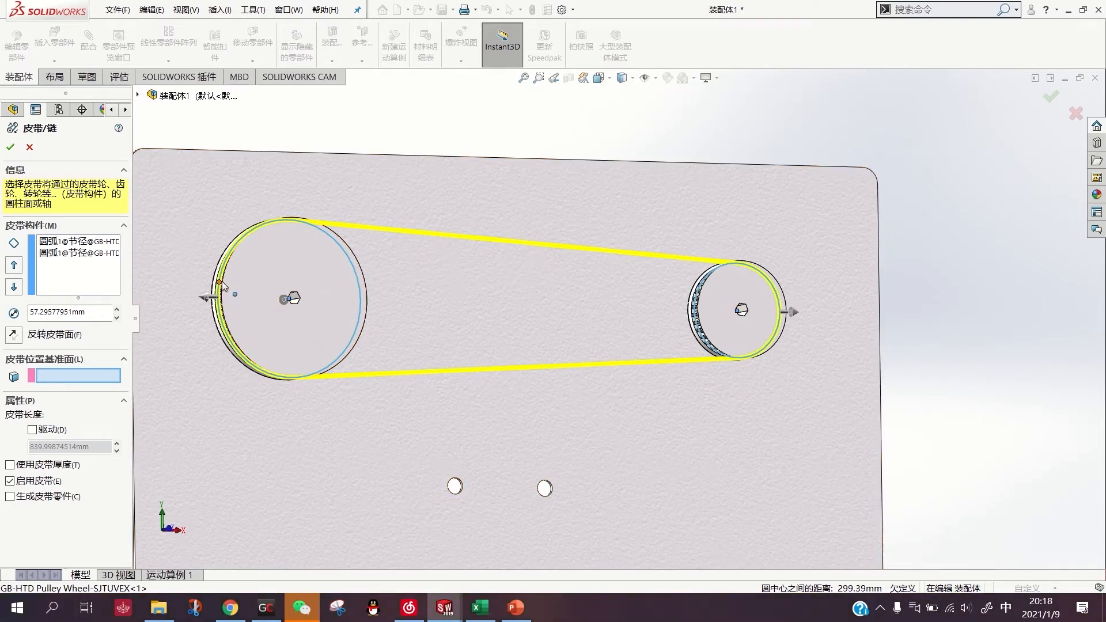
left_click(138, 95)
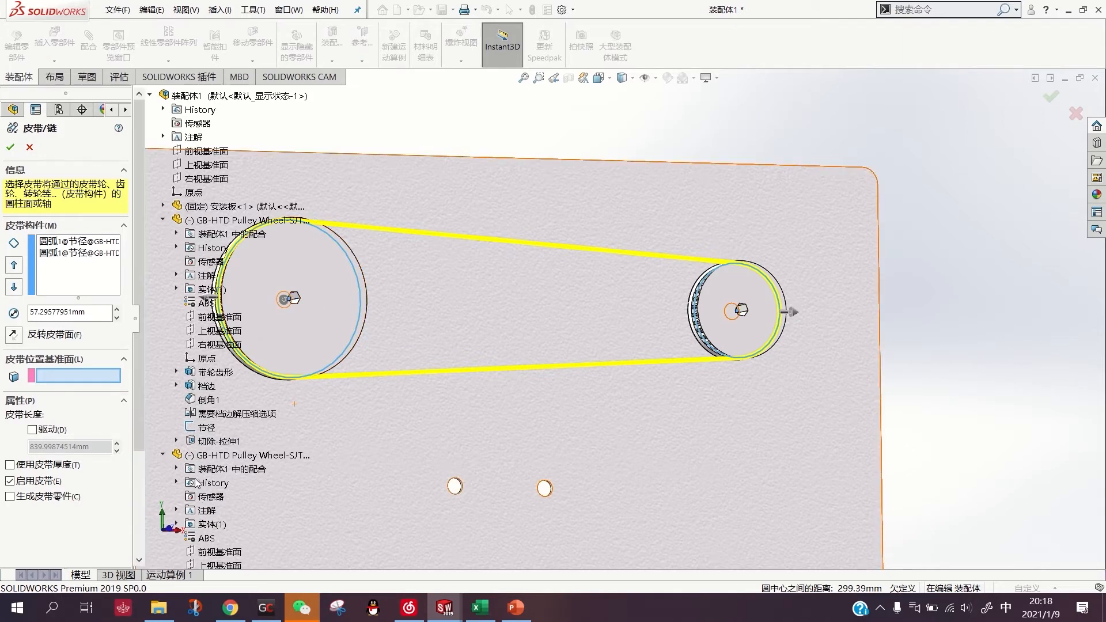
left_click(221, 552)
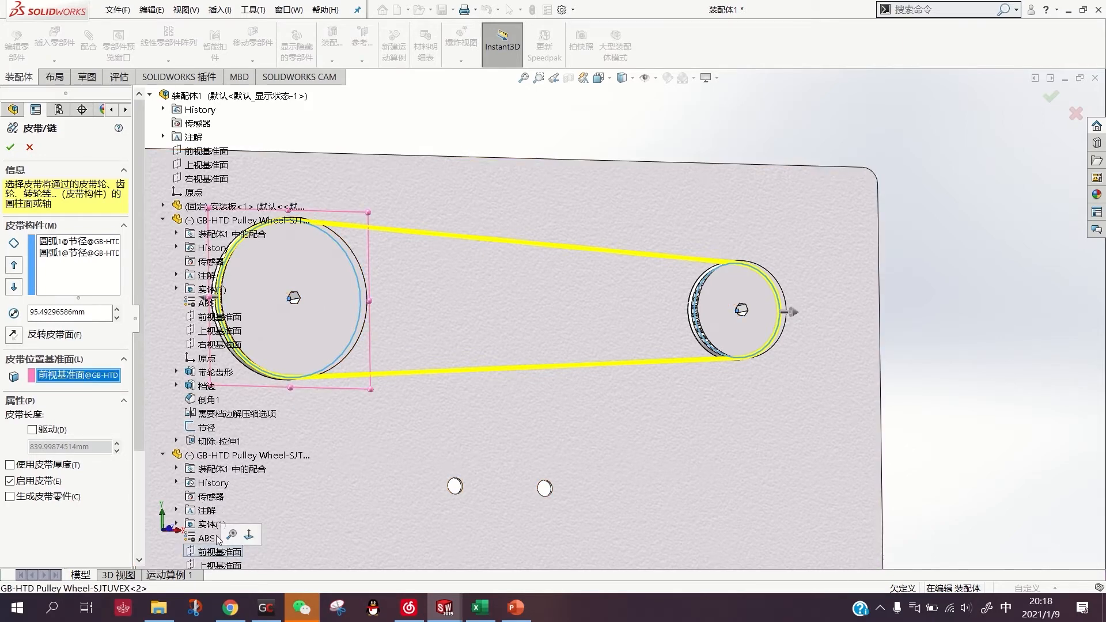
left_click(11, 496)
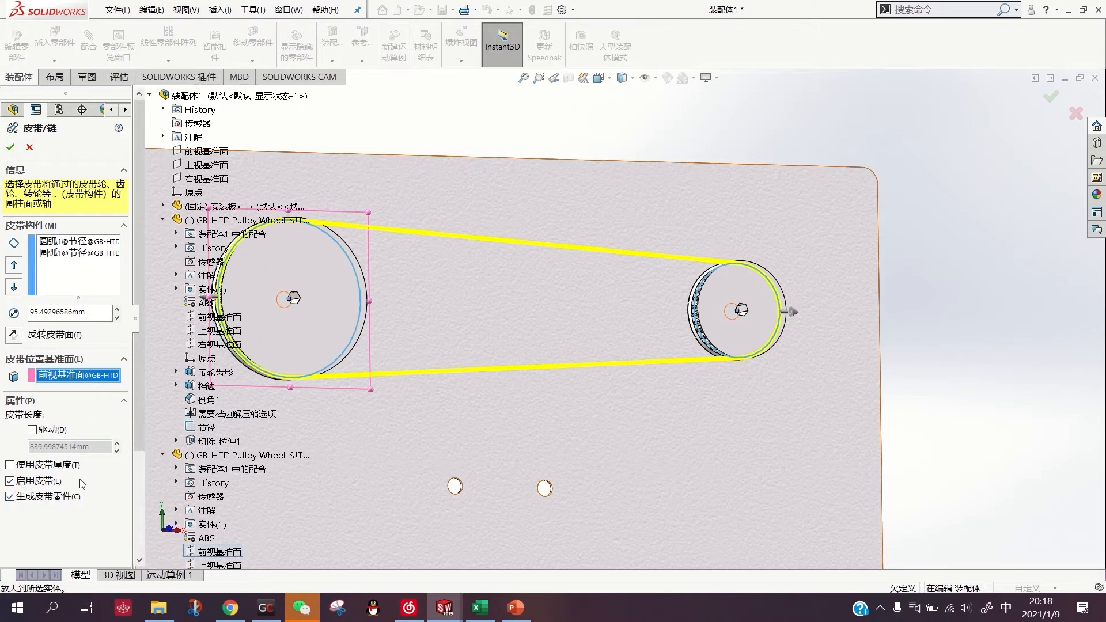
left_click(10, 146)
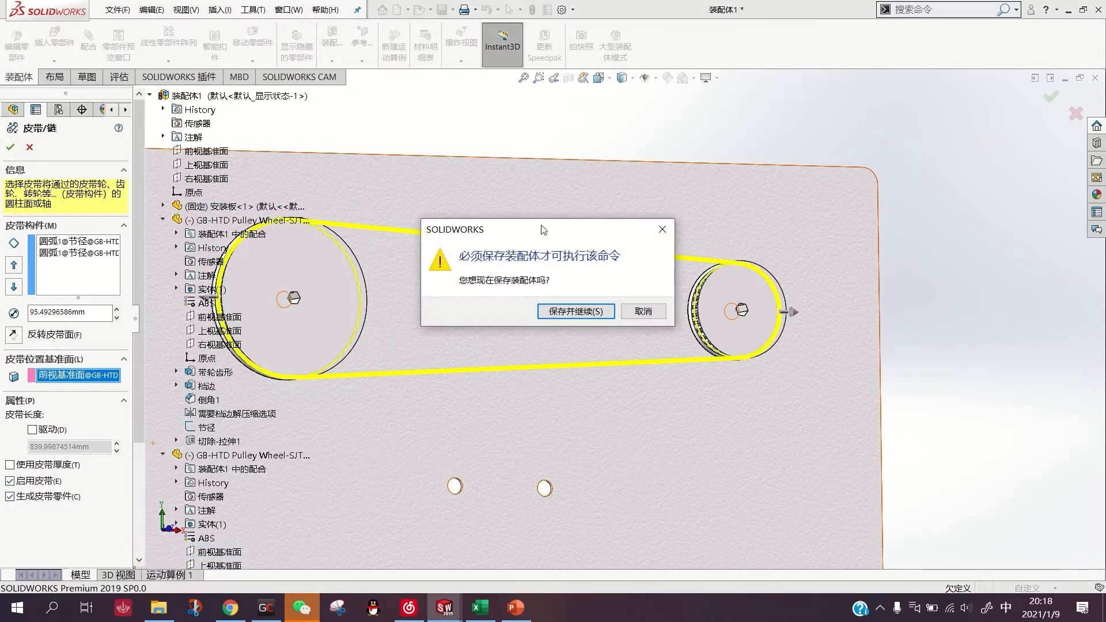
Save the assembly as 传动 in the 2021寒假VEX教学 folder, together with all modified component documents
left_click(570, 311)
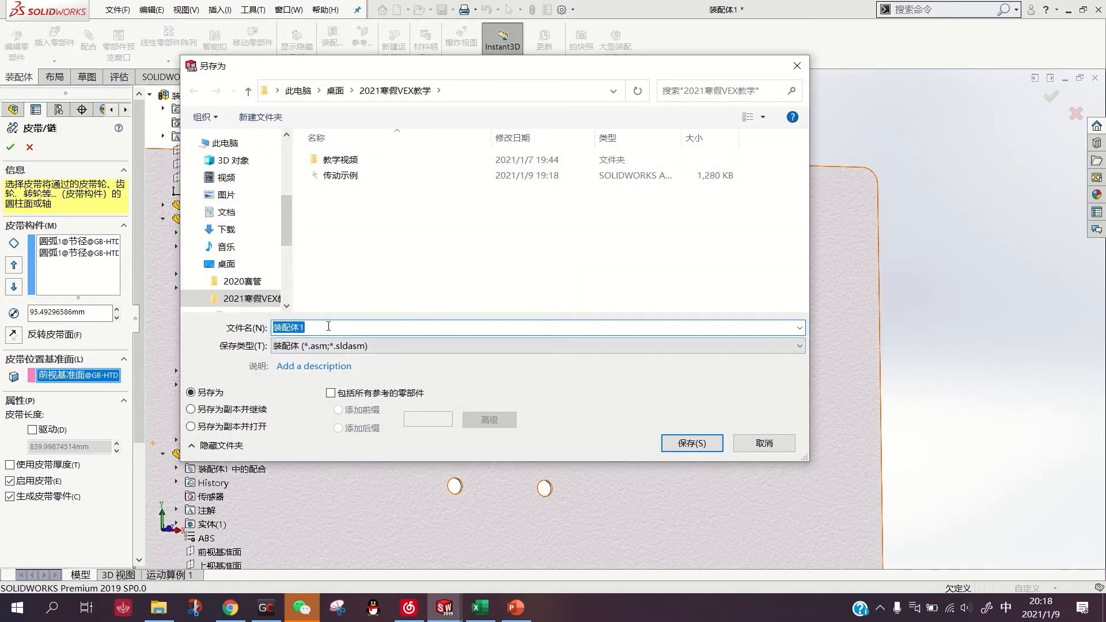
type("chuando")
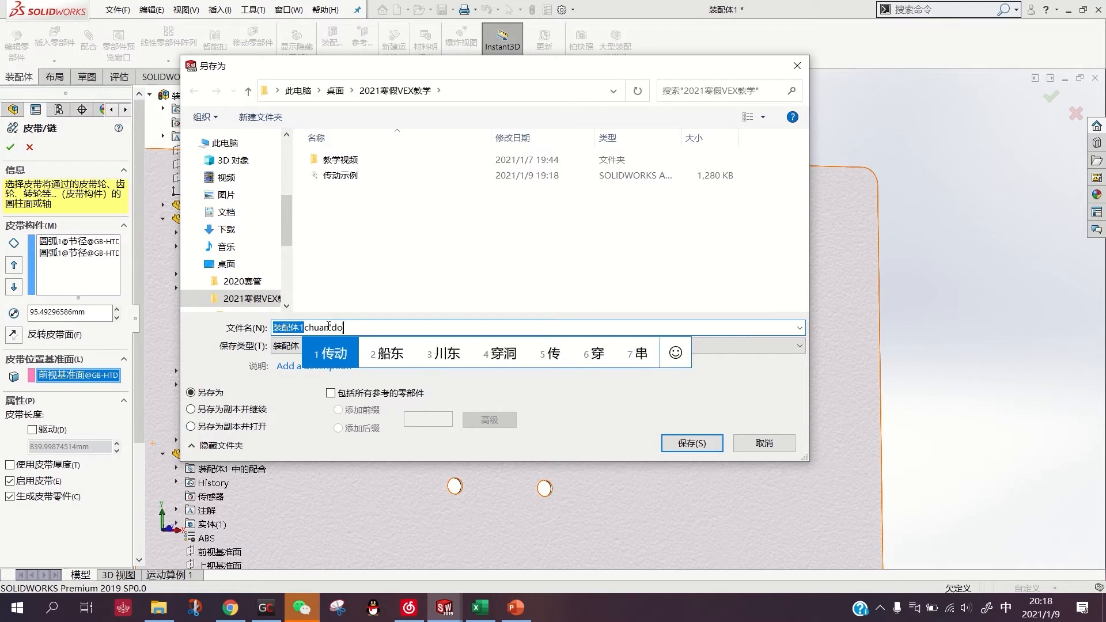
type("ng")
key("space")
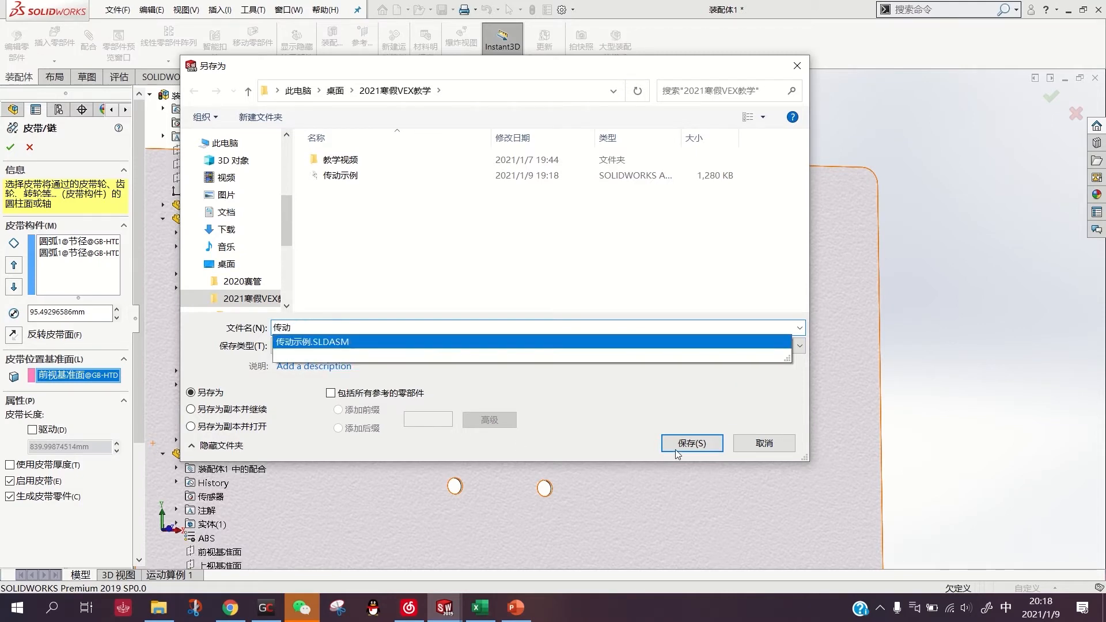
left_click(692, 443)
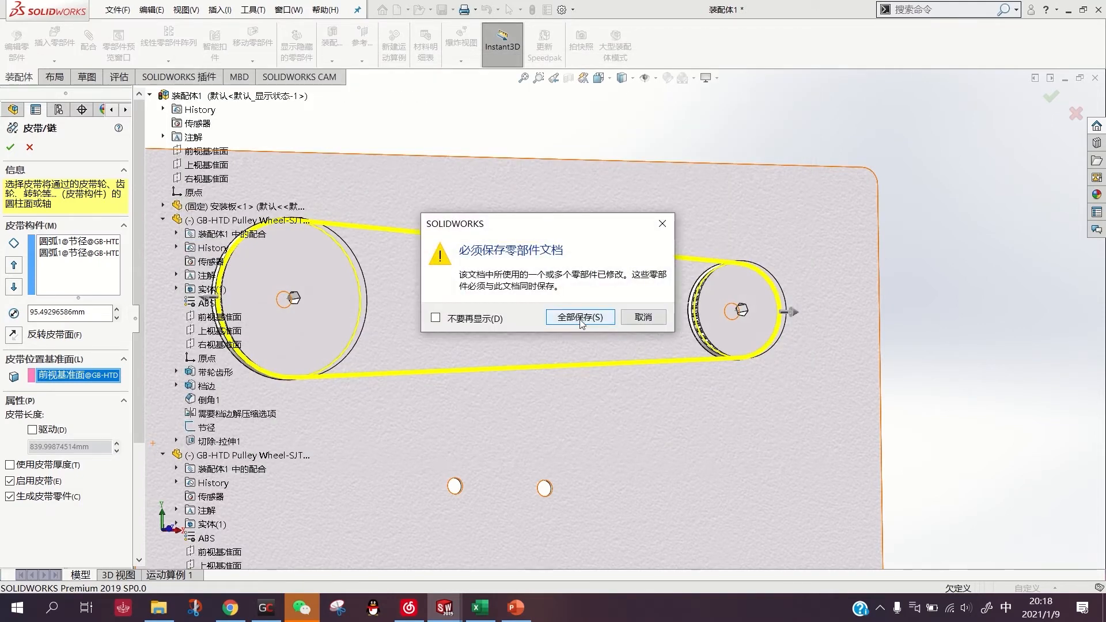
left_click(580, 318)
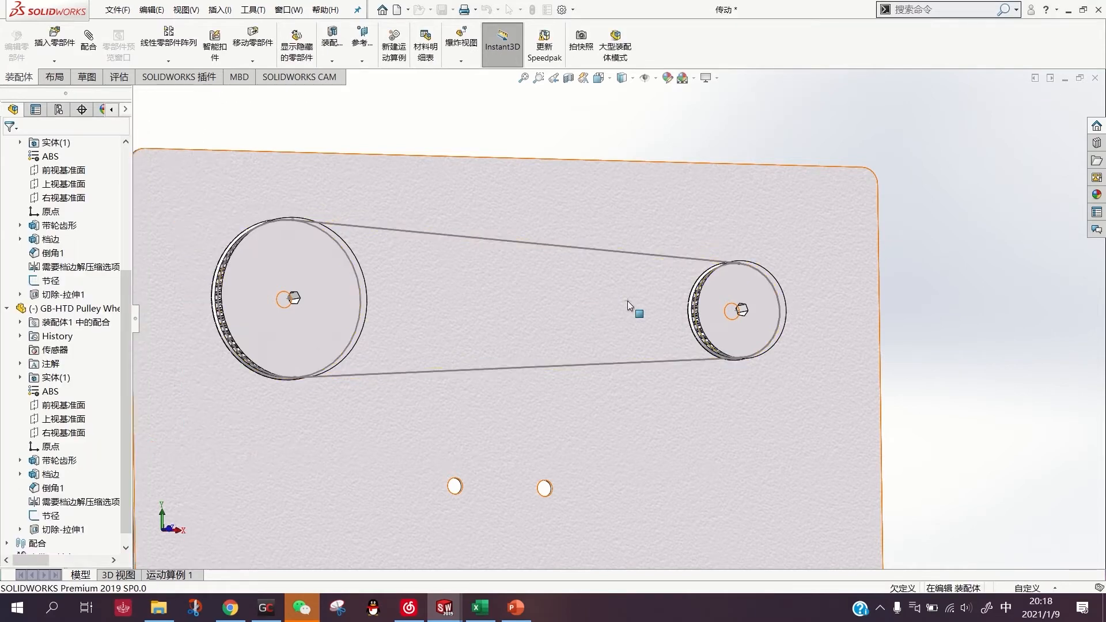
Open the belt part contained in the 皮带1 feature in its own window
scroll(628, 301, "up", 5)
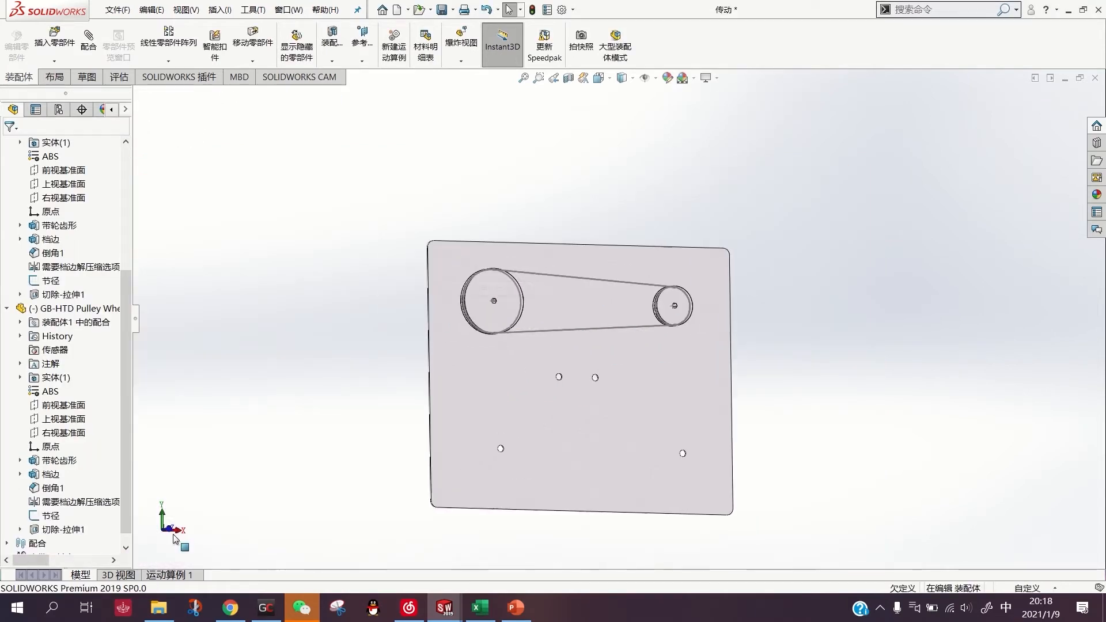
left_click(47, 544)
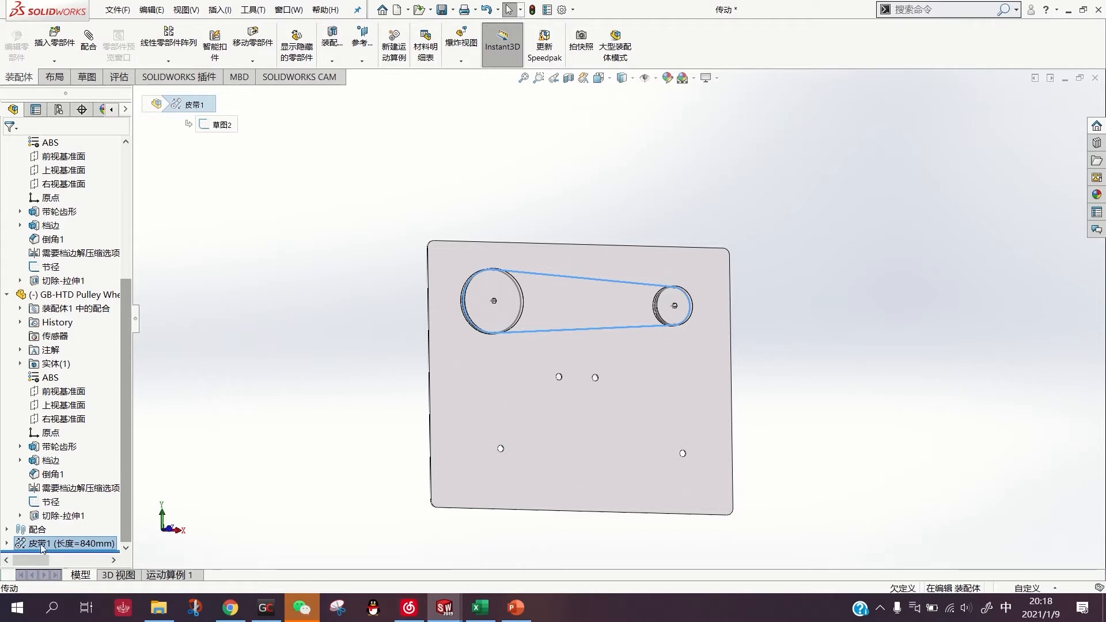
left_click(7, 542)
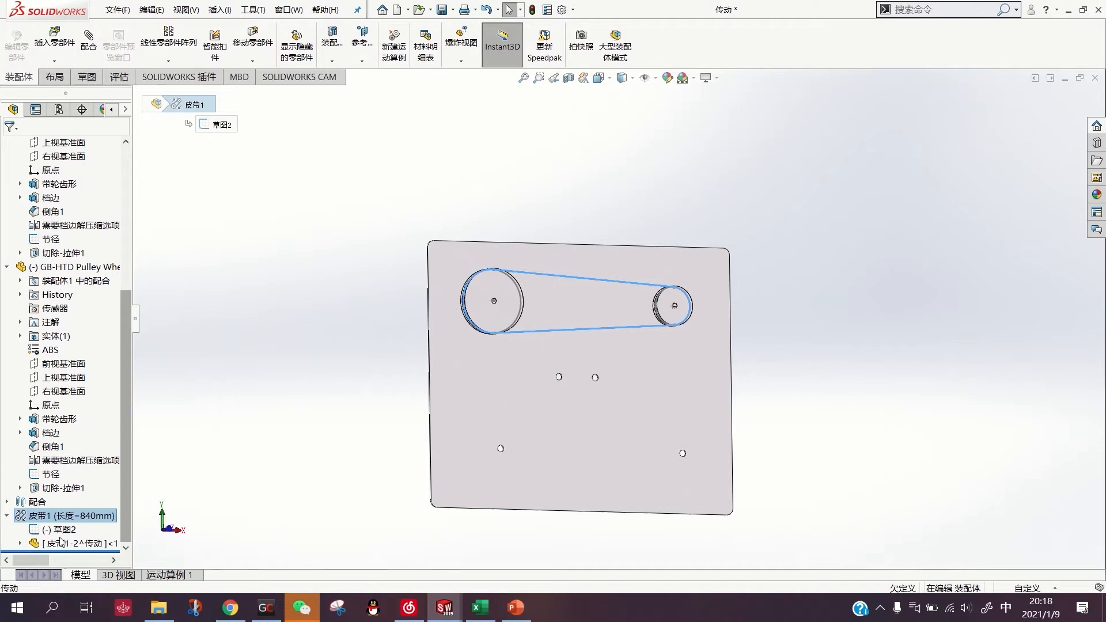
left_click(55, 544)
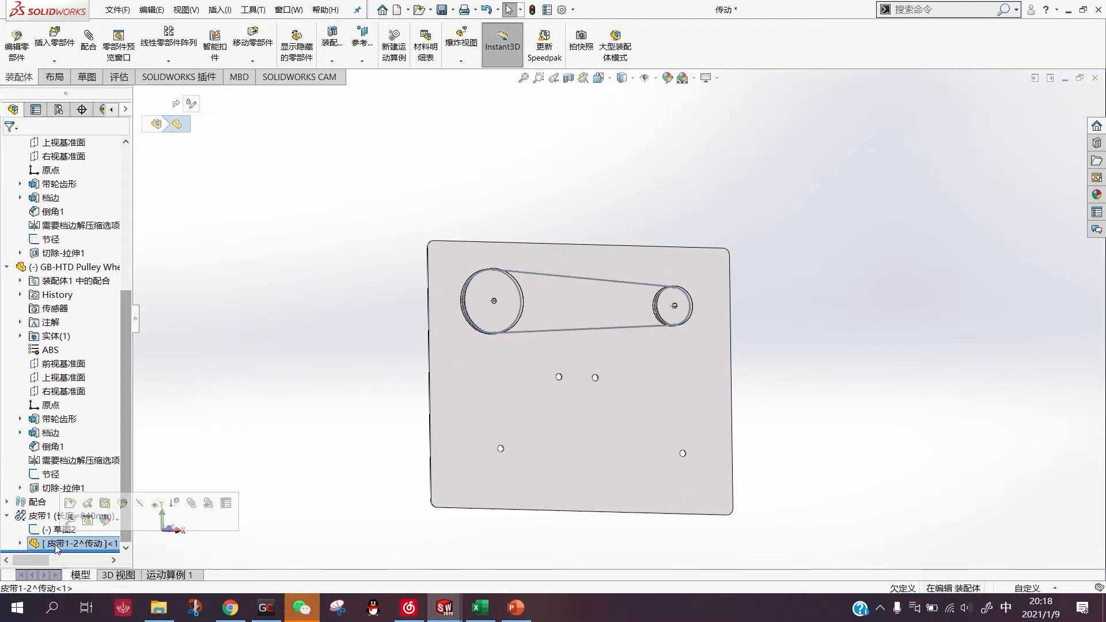
left_click(70, 503)
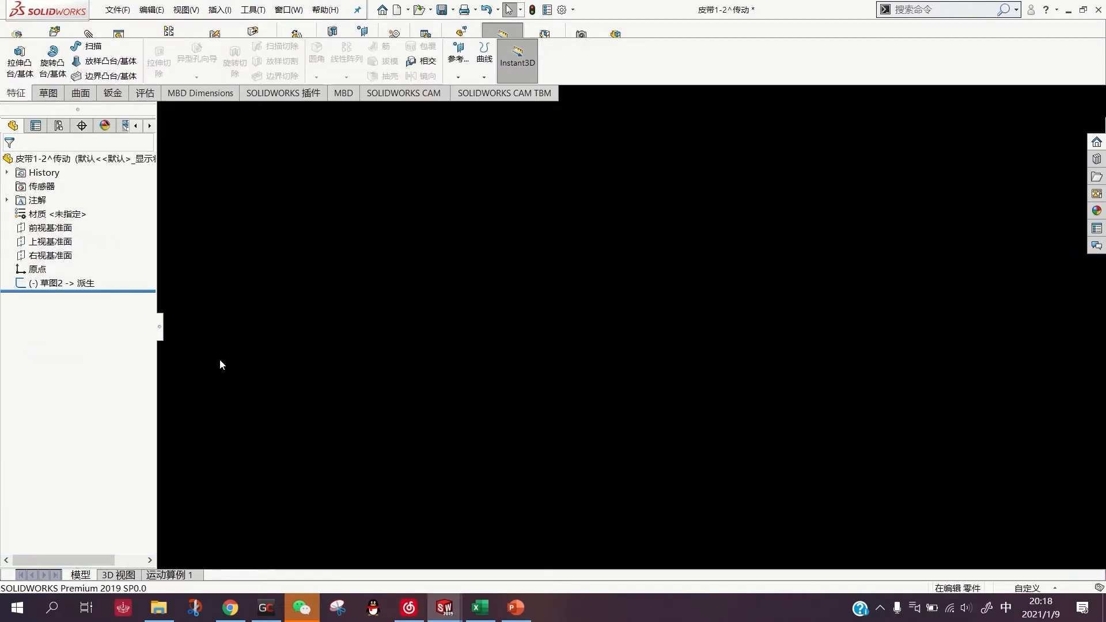
Start a boss extrude of the belt part's derived sketch (草图2) as a thin feature (薄壁特征)
scroll(690, 425, "down", 4)
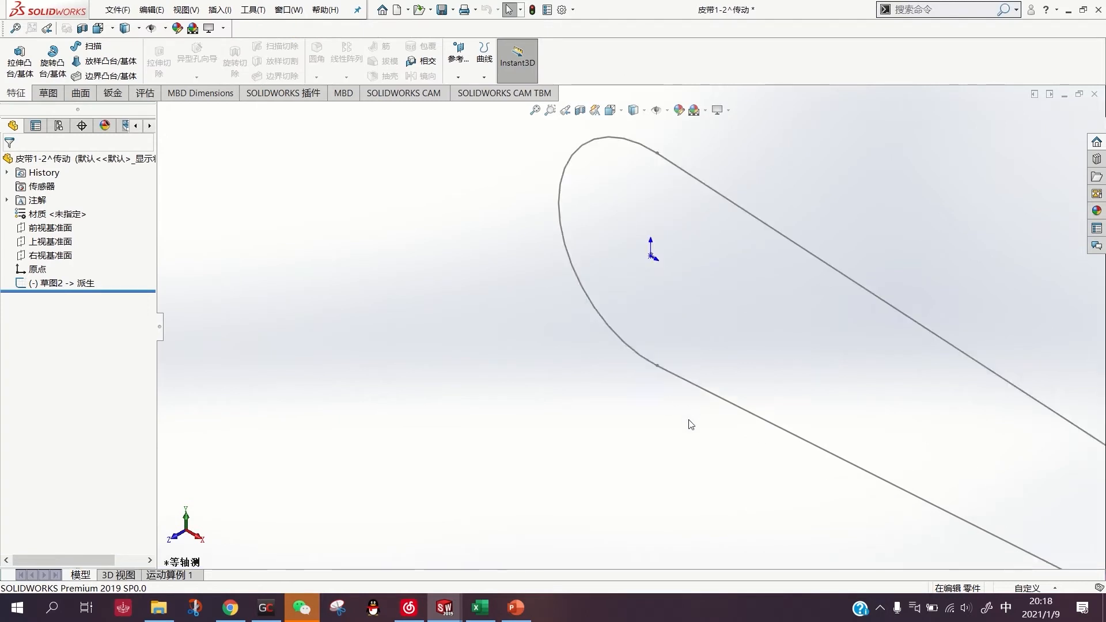
left_click(74, 283)
scroll(656, 379, "up", 3)
scroll(659, 383, "up", 2)
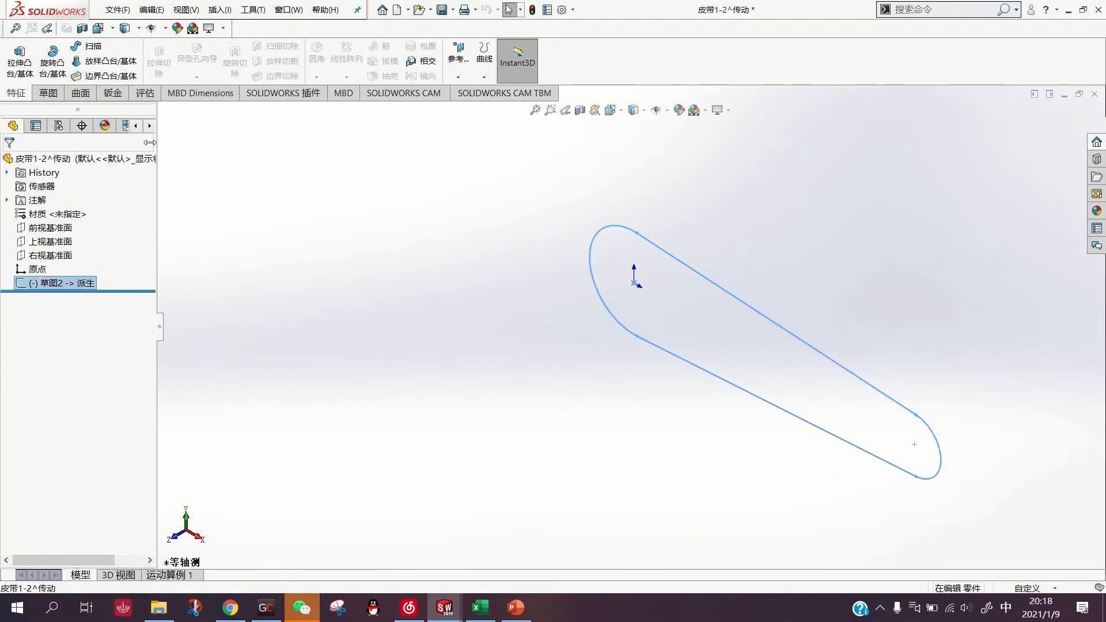
left_click(18, 61)
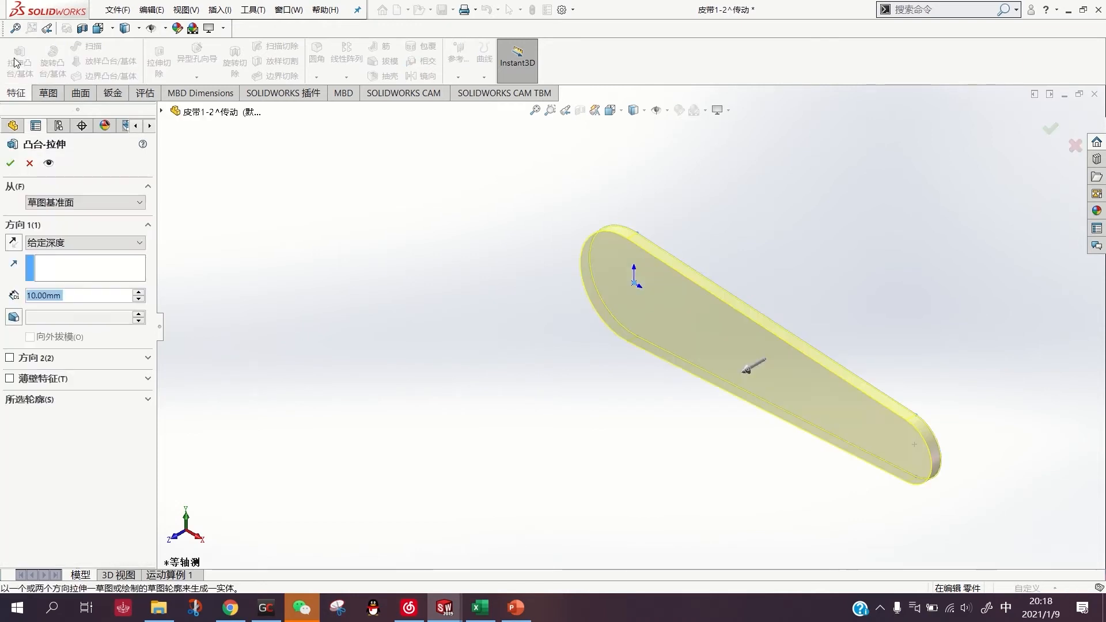
left_click(10, 379)
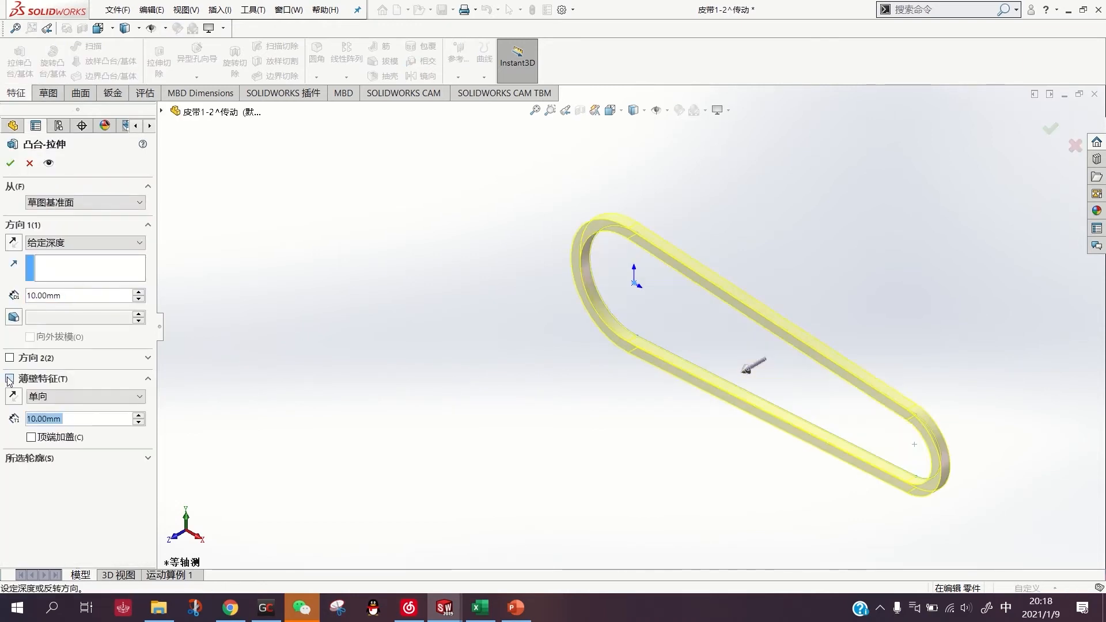
Set the extrude to mid-plane (两侧对称) with a 9 mm depth and its thin wall to two-direction (双向)
left_click(138, 247)
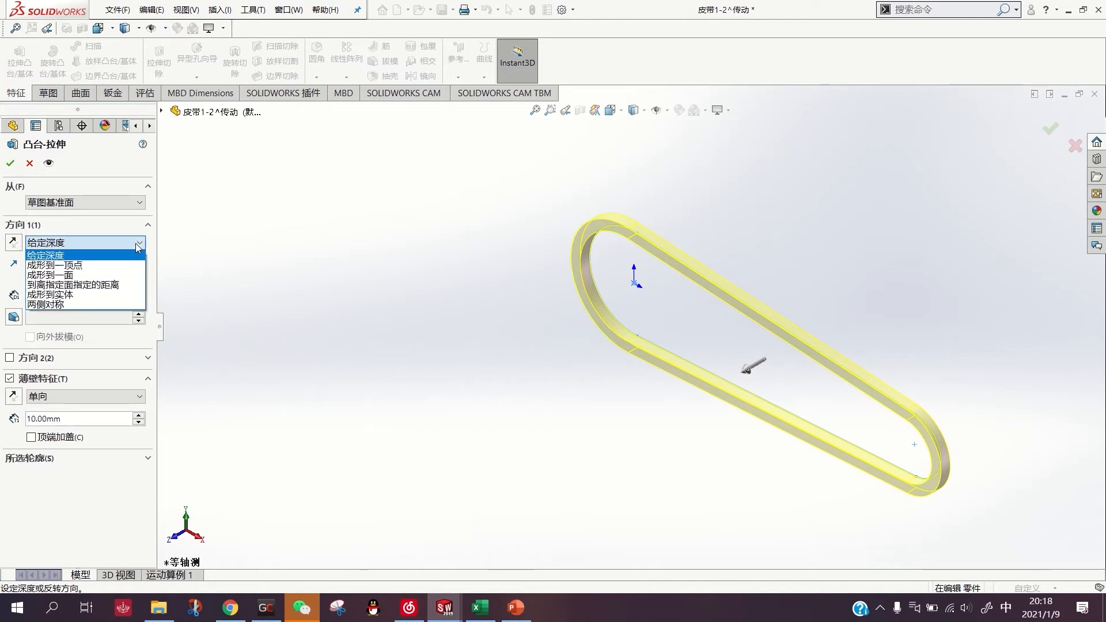
left_click(57, 305)
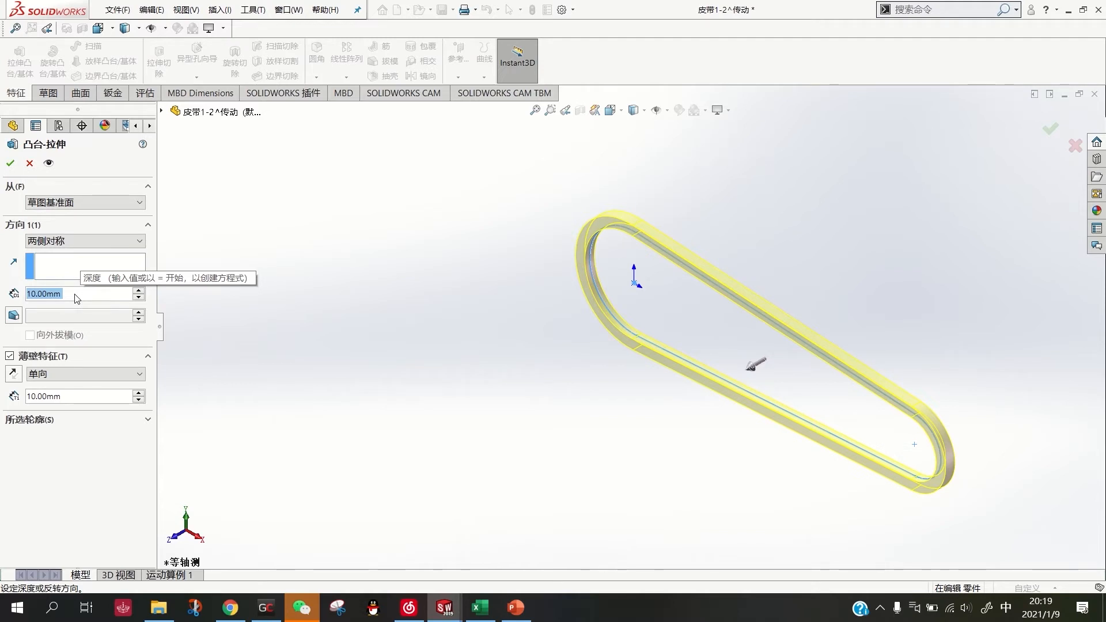
type("9")
key("Return")
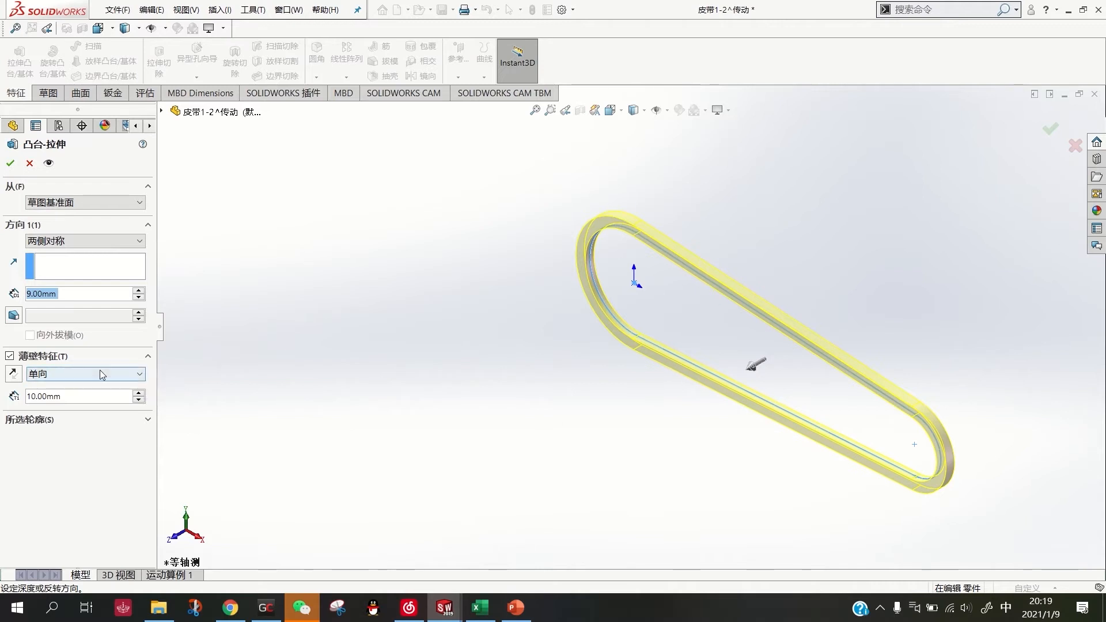
left_click(138, 376)
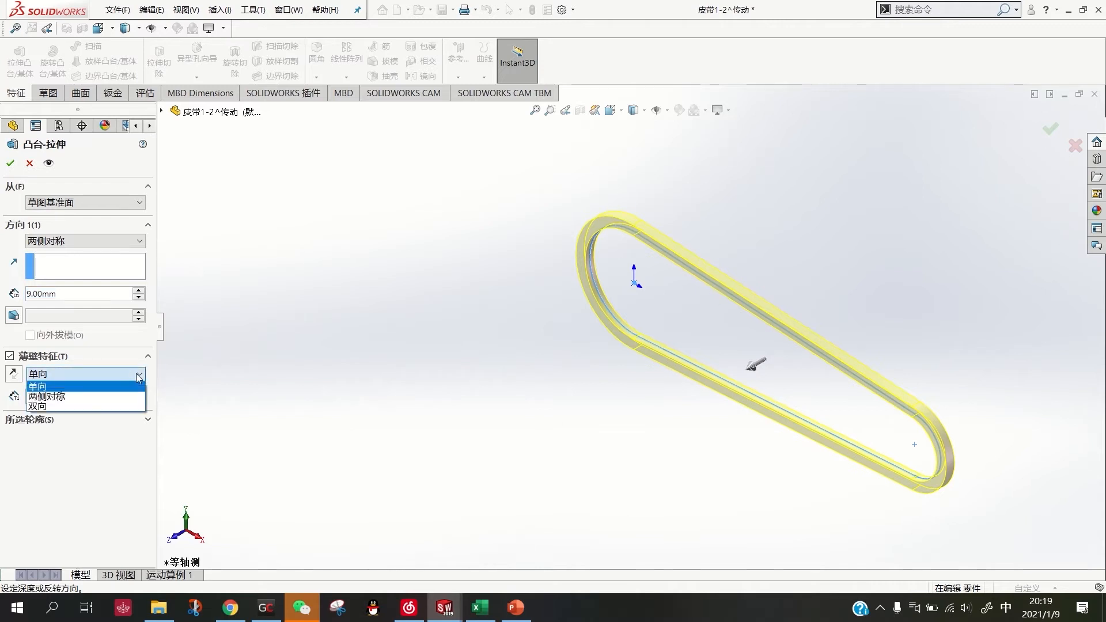
left_click(109, 407)
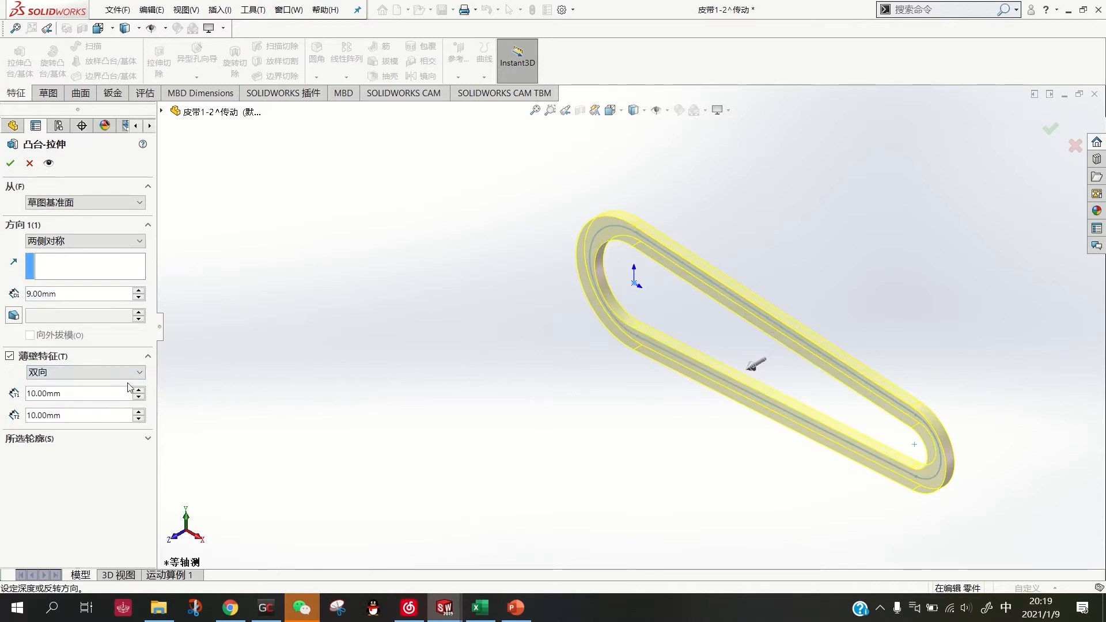
Switch to Excel and look up the belt height, tooth height and a dimension in the 同步带轮计算手册 workbook
left_click(480, 607)
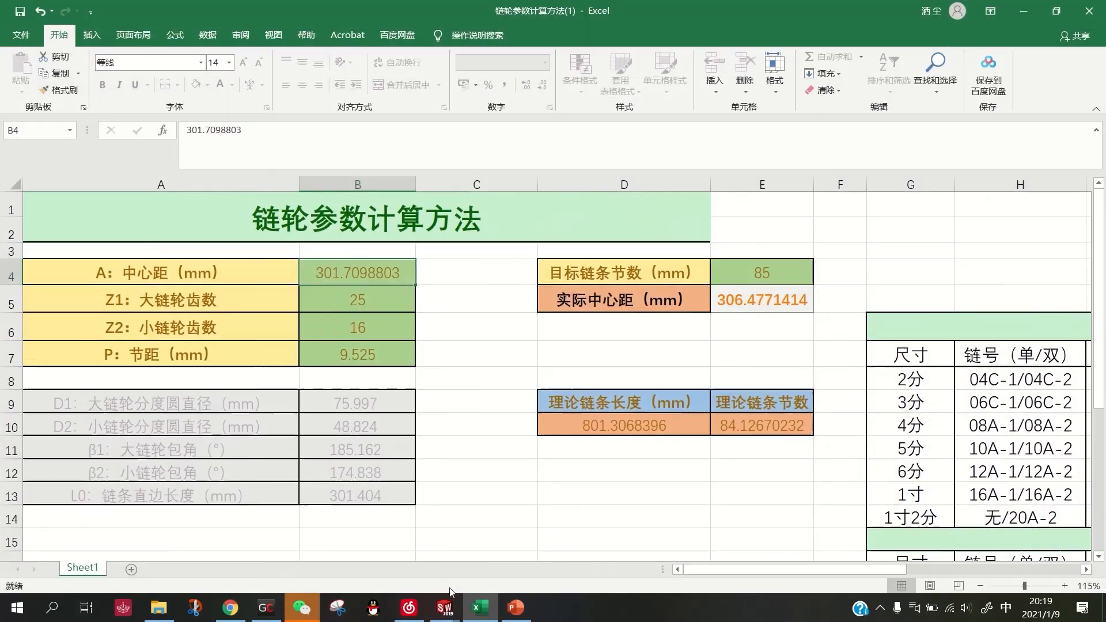
left_click(22, 35)
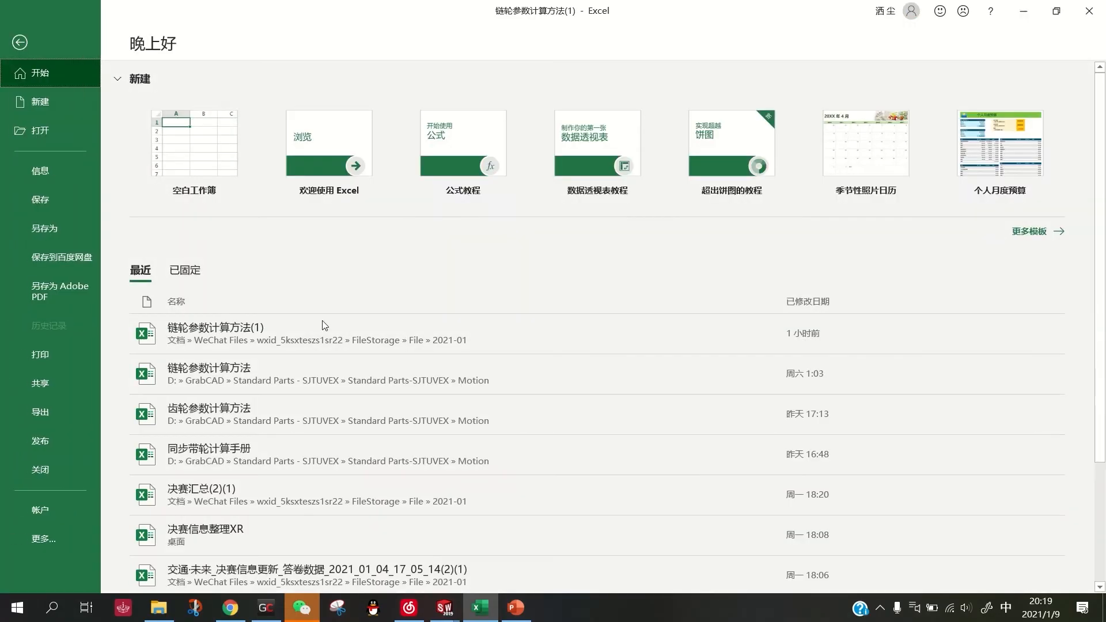
key("Escape")
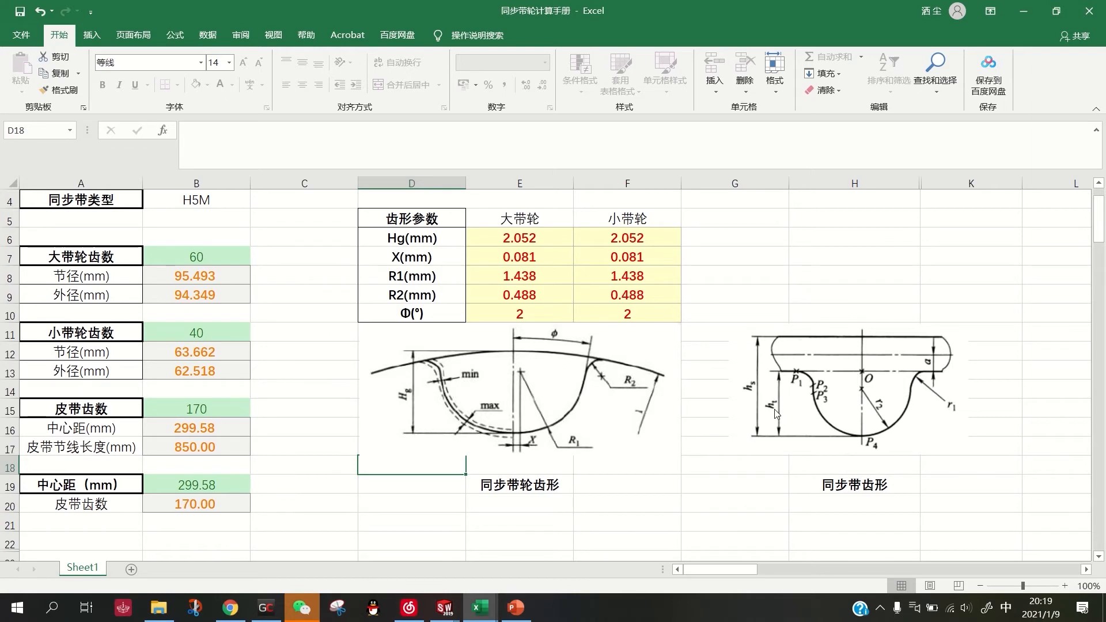
scroll(774, 409, "up", 1)
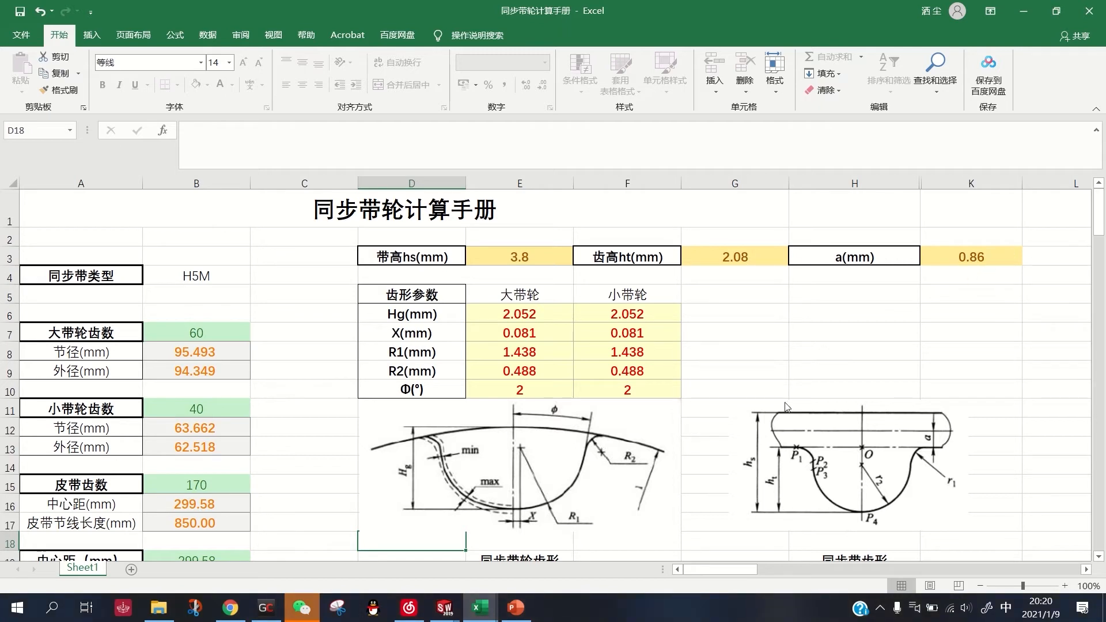
Return to the belt part in SOLIDWORKS and set the thin wall's direction 2 thickness to 2.94 mm
left_click(444, 607)
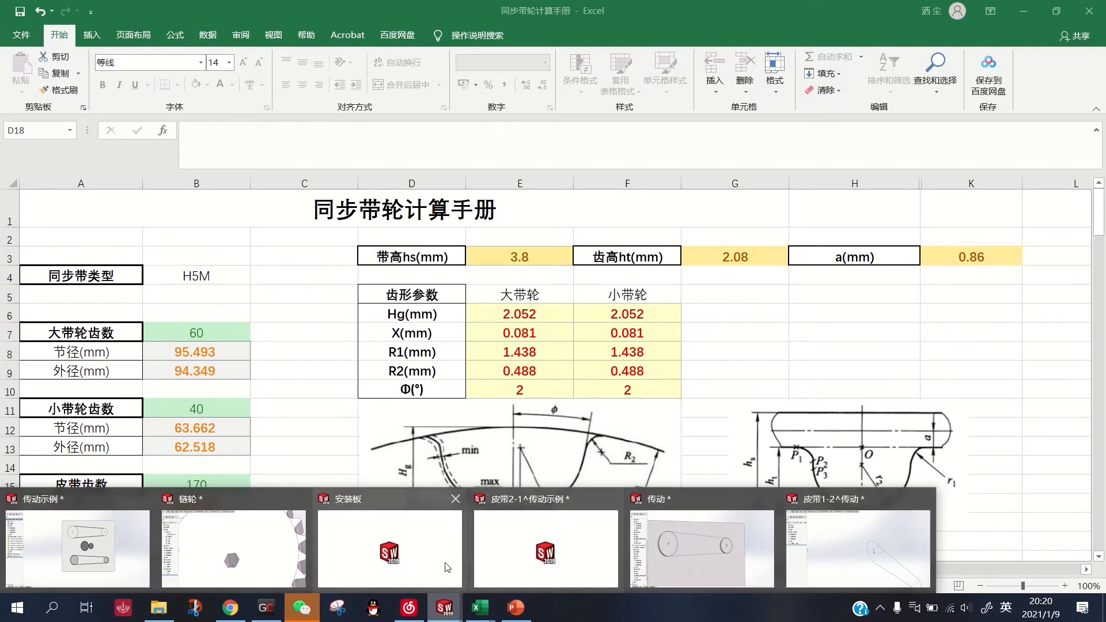
left_click(678, 562)
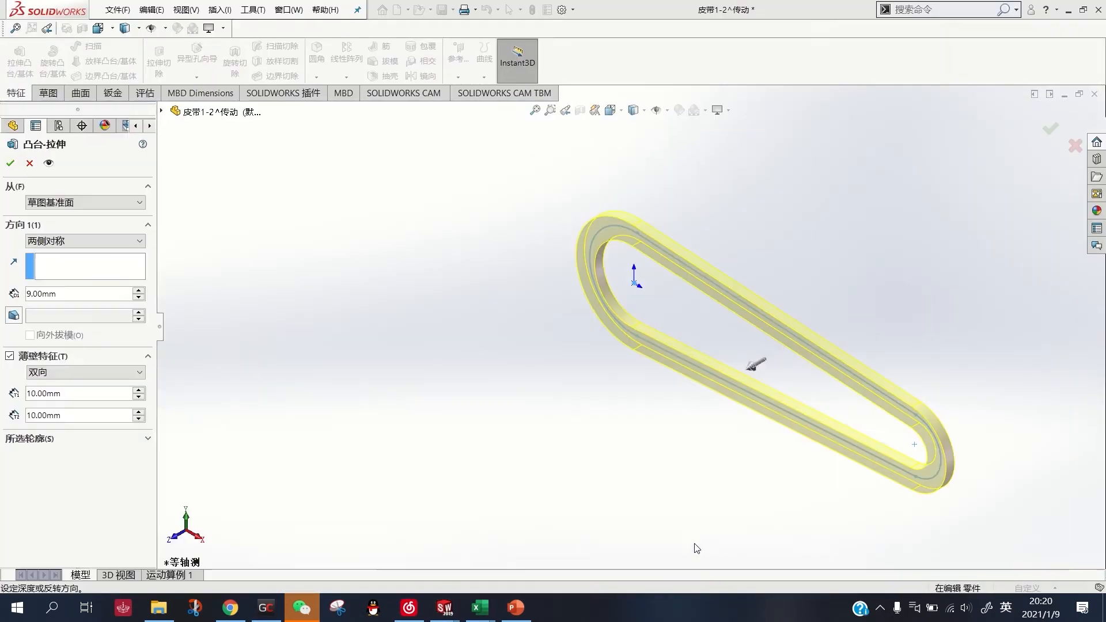
left_click(65, 396)
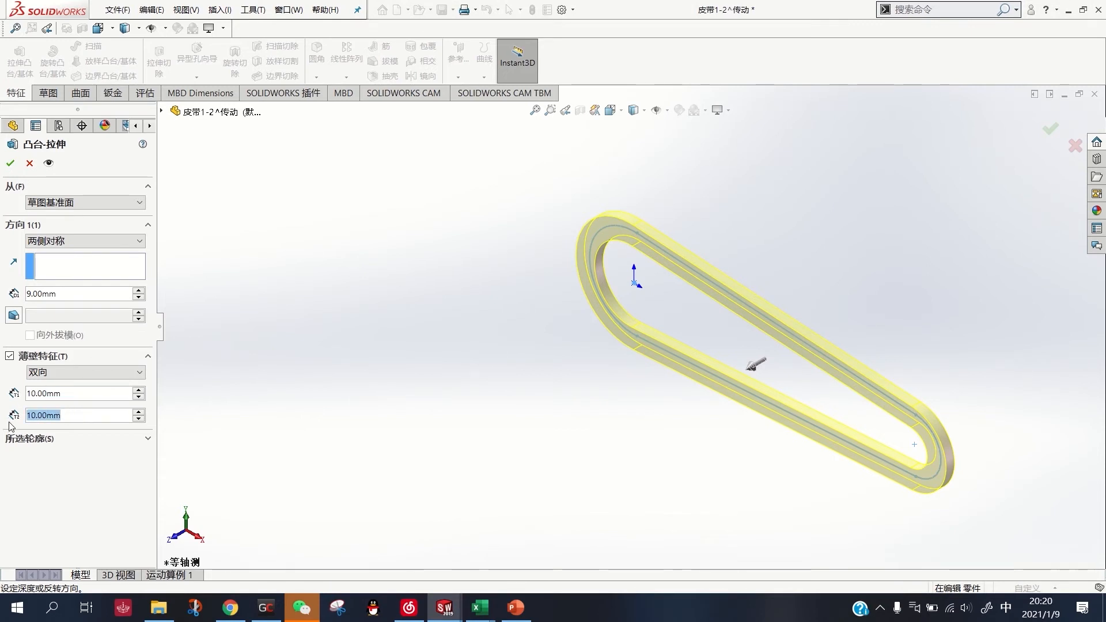
type("2.94")
key("Return")
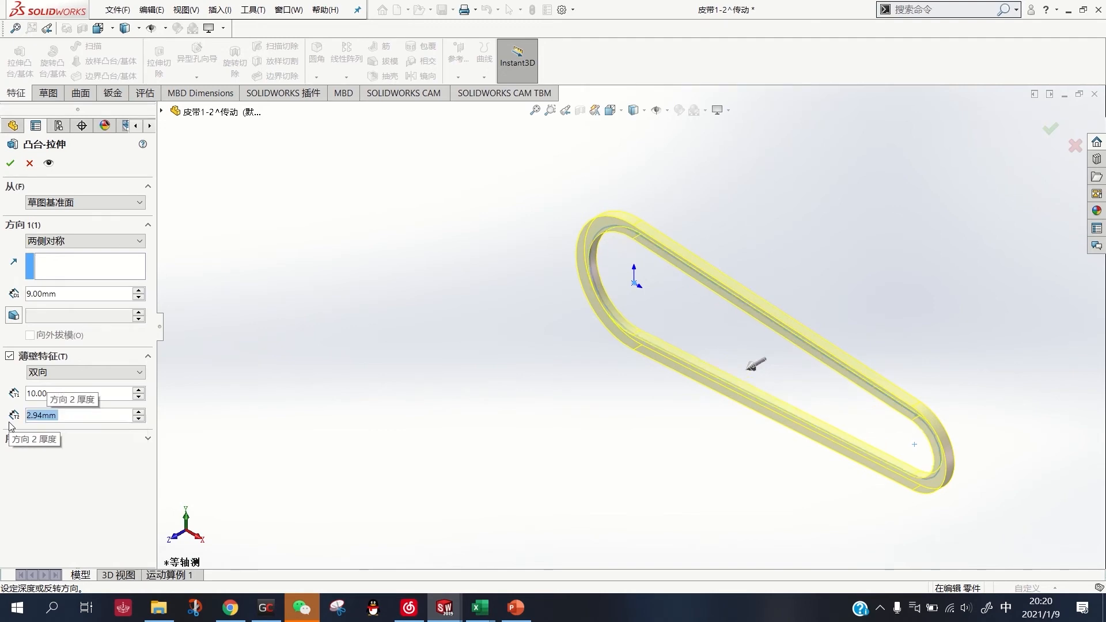
Check the belt height in the Excel workbook, set the thin wall's direction 1 thickness to 3.8-2.94 mm, and finish the extrude
left_click(69, 393)
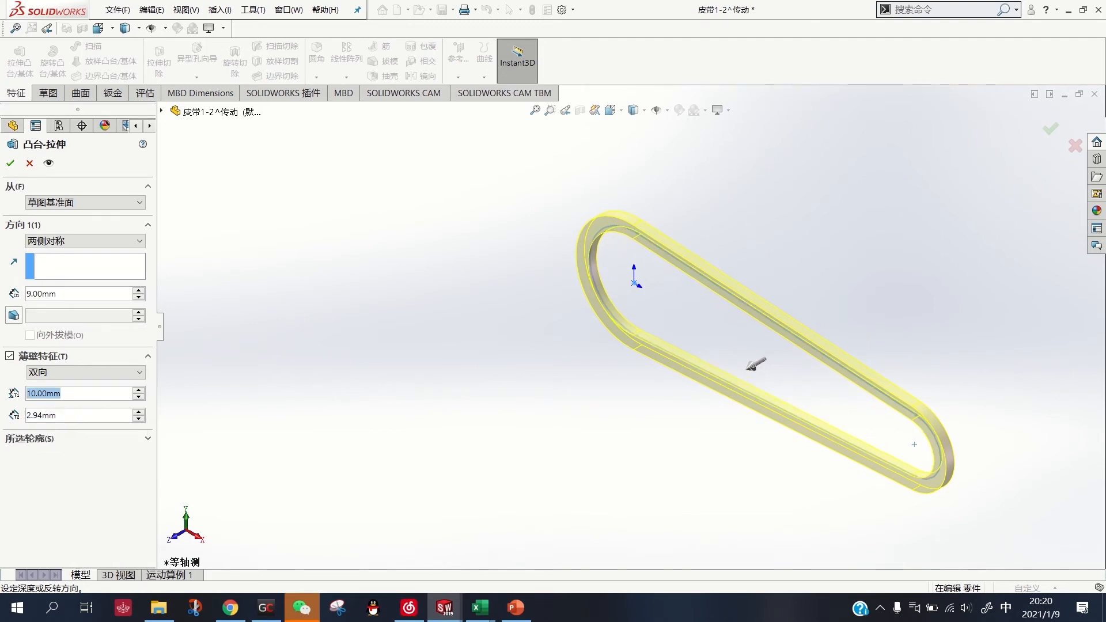
key("alt+Tab")
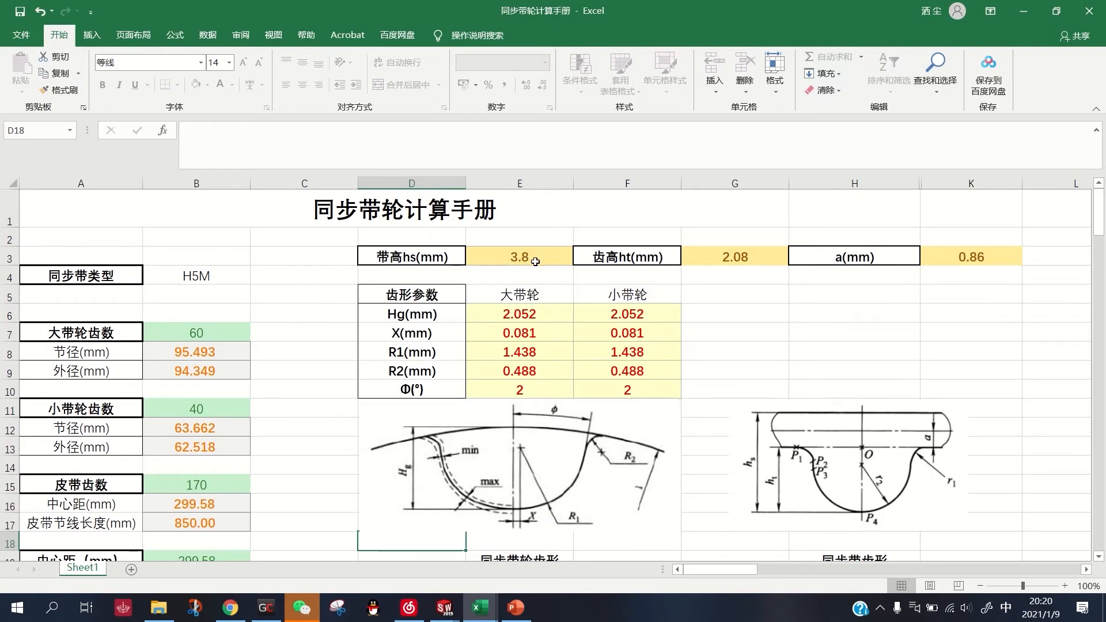
key("alt+Tab")
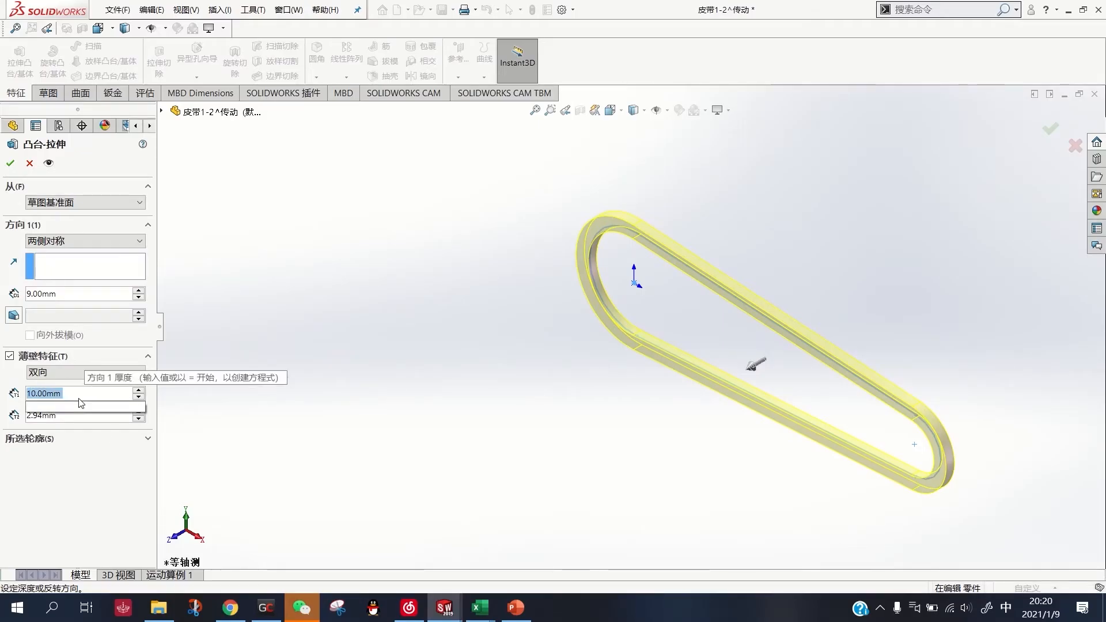
type("3.8-")
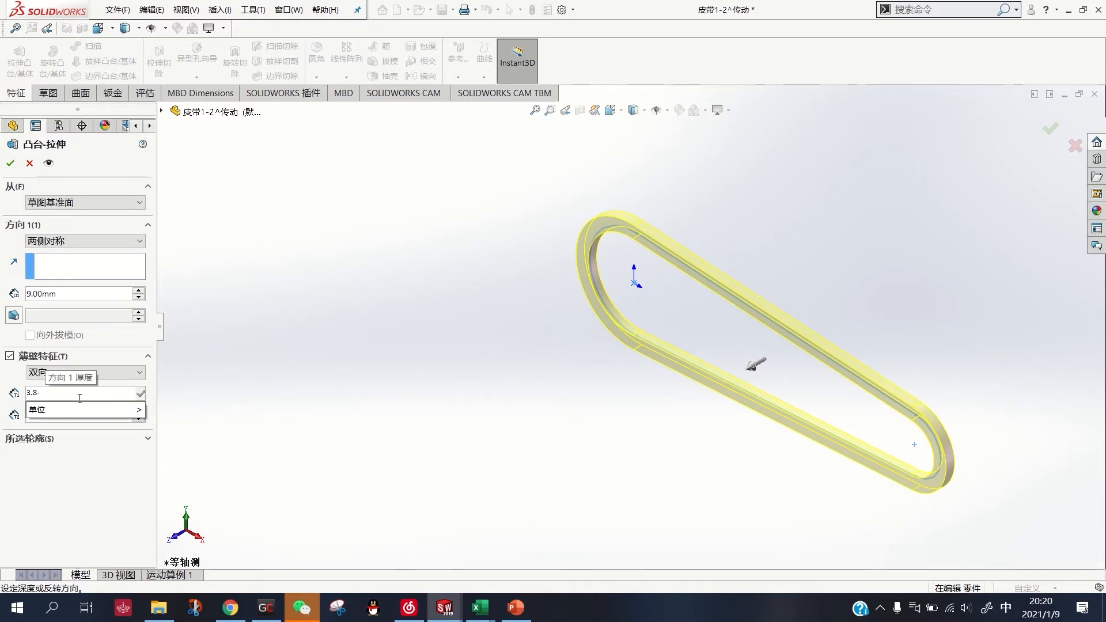
type("2.94")
key("Return")
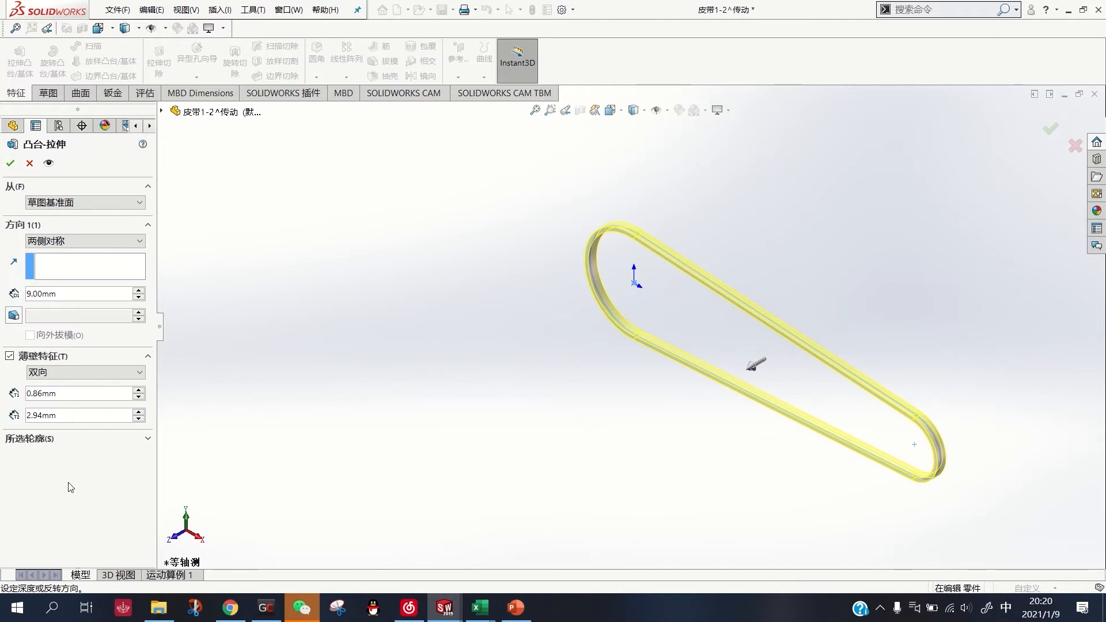
scroll(659, 303, "down", 5)
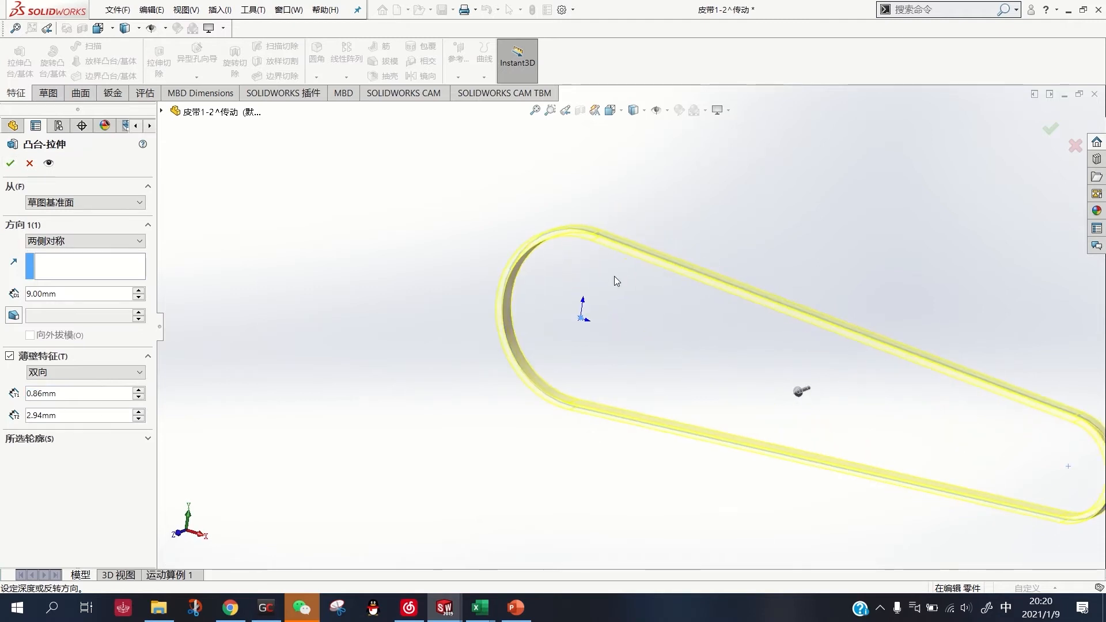
mouse_move(534, 232)
middle_mouse_down()
mouse_move(541, 202)
mouse_move(532, 226)
middle_mouse_up()
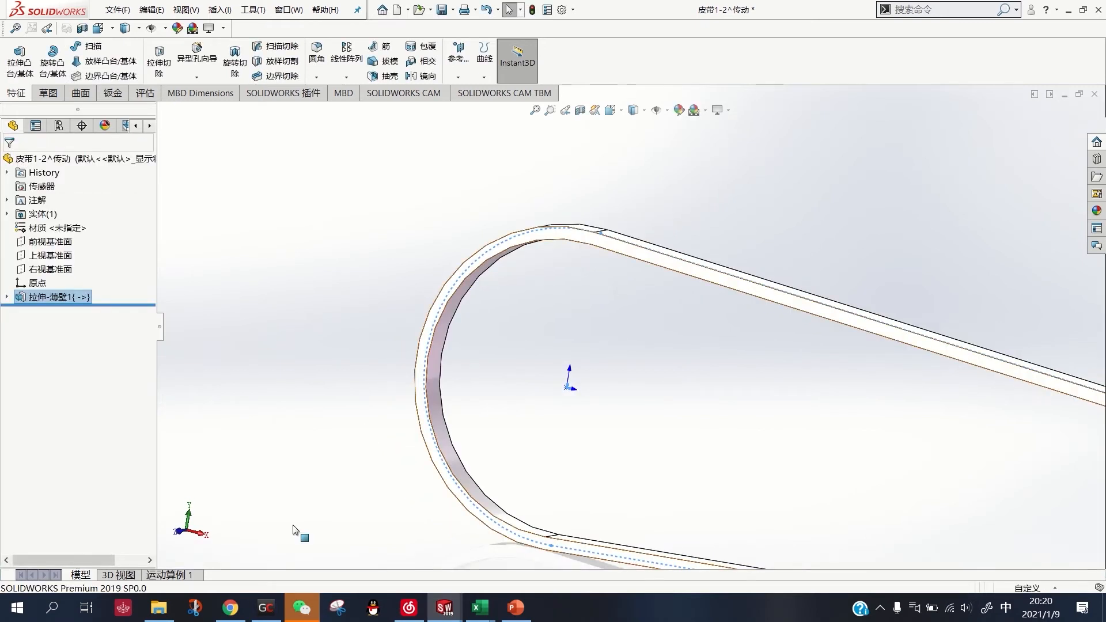
Switch to the 传动 assembly window and rebuild the assembly with the changed belt part
left_click(453, 616)
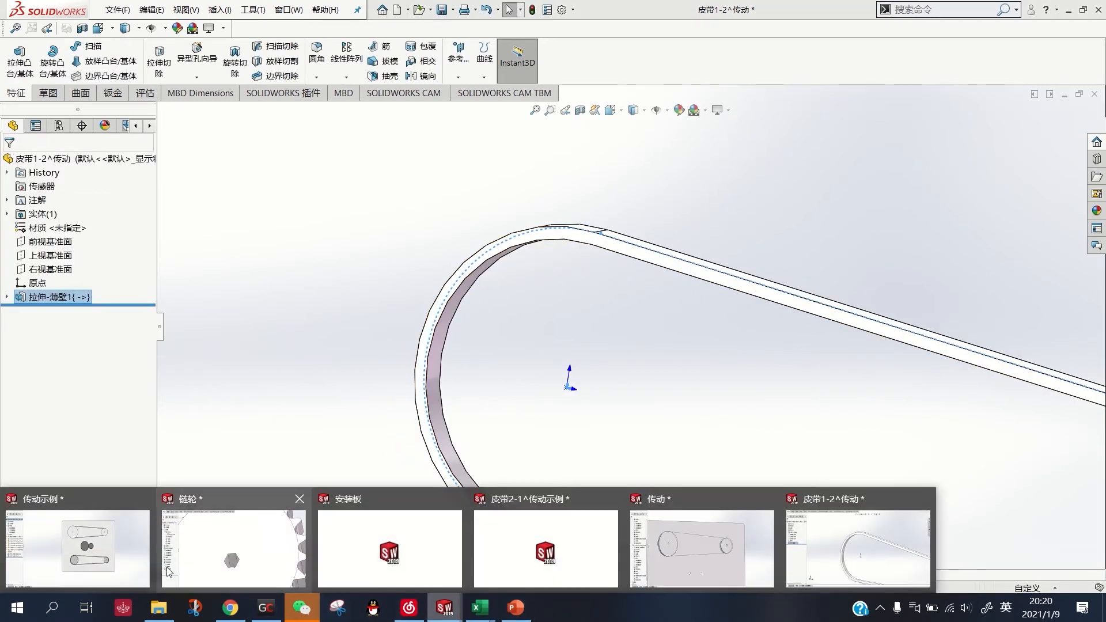
left_click(661, 558)
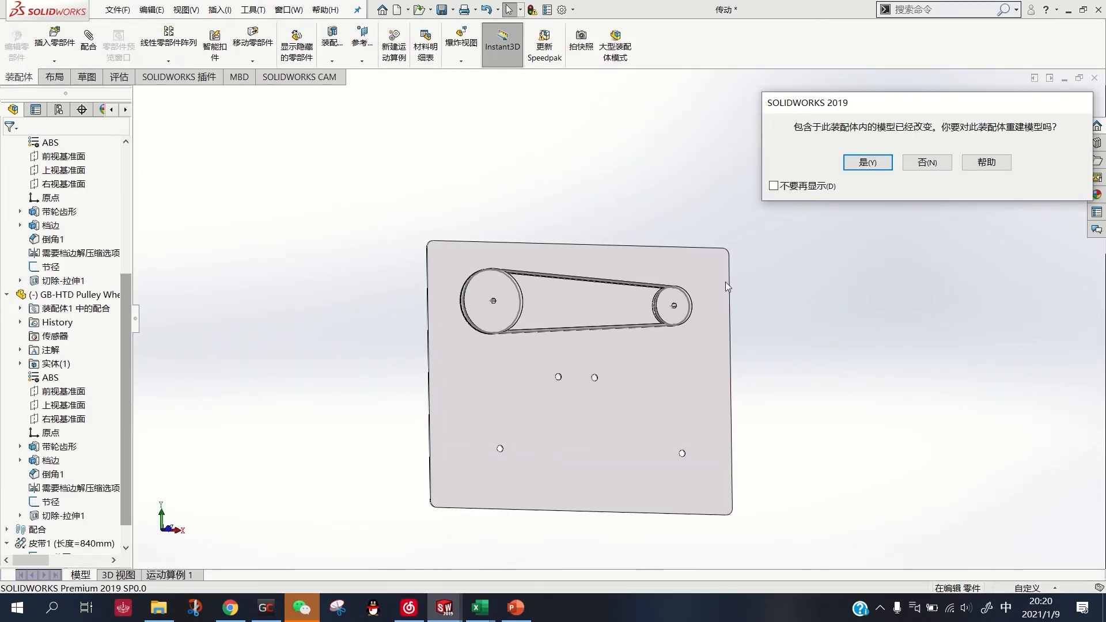
left_click(870, 164)
Inspect the belt on both pulleys, checking the distance between their pitch circles and the total length of the belt sketch
scroll(531, 292, "down", 5)
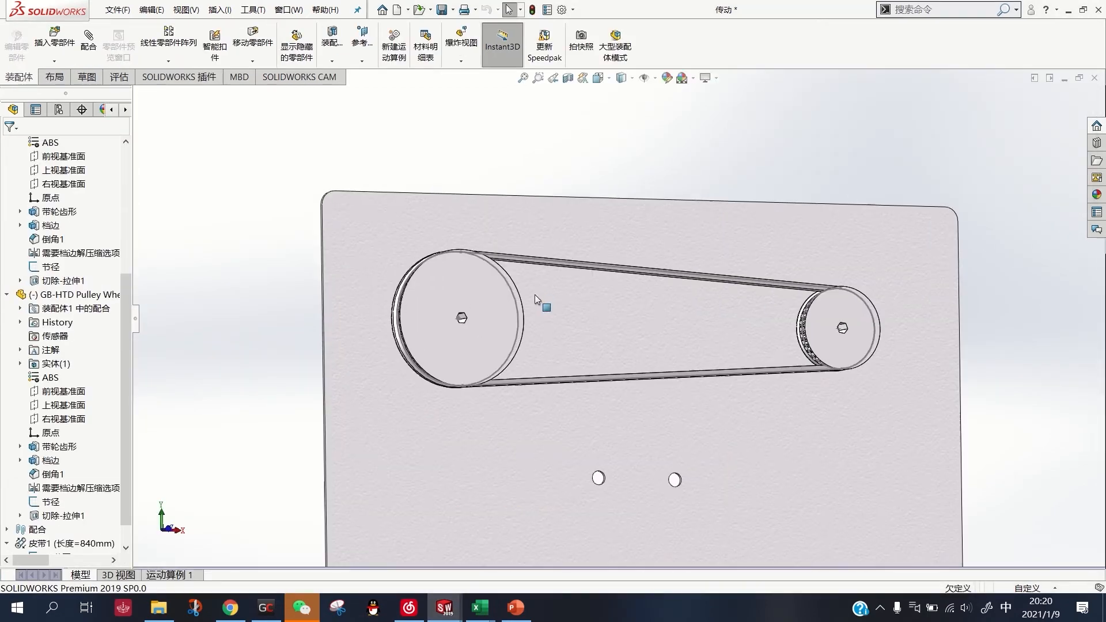
middle_click_drag(535, 295, 563, 301)
scroll(420, 288, "down", 4)
middle_click_drag(479, 302, 513, 339)
scroll(651, 250, "up", 2)
middle_click_drag(651, 250, 615, 294)
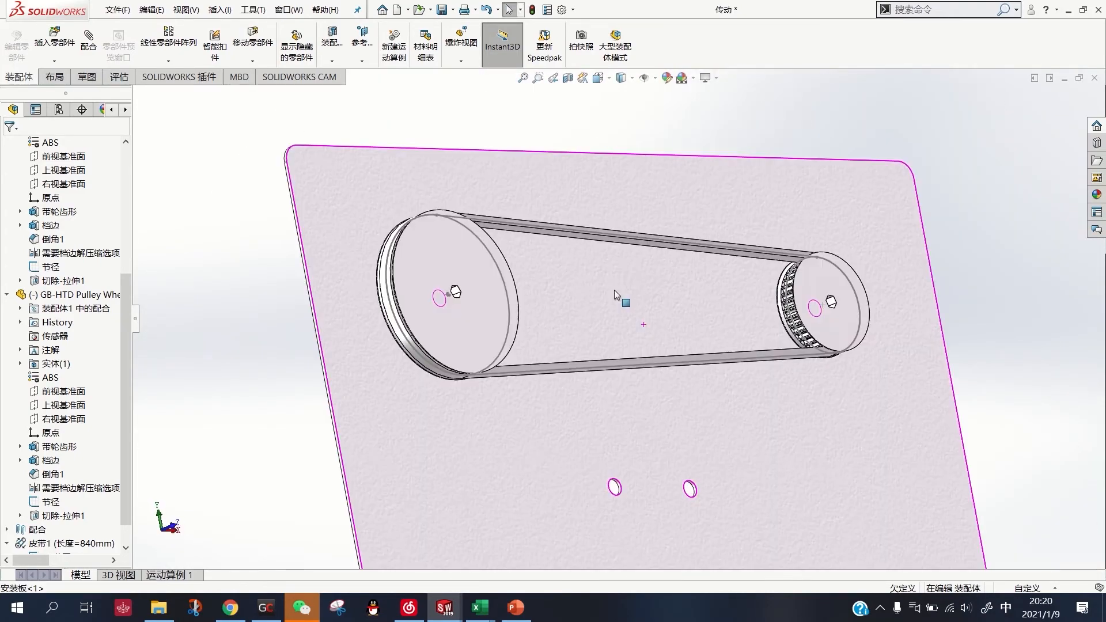
scroll(593, 292, "down", 6)
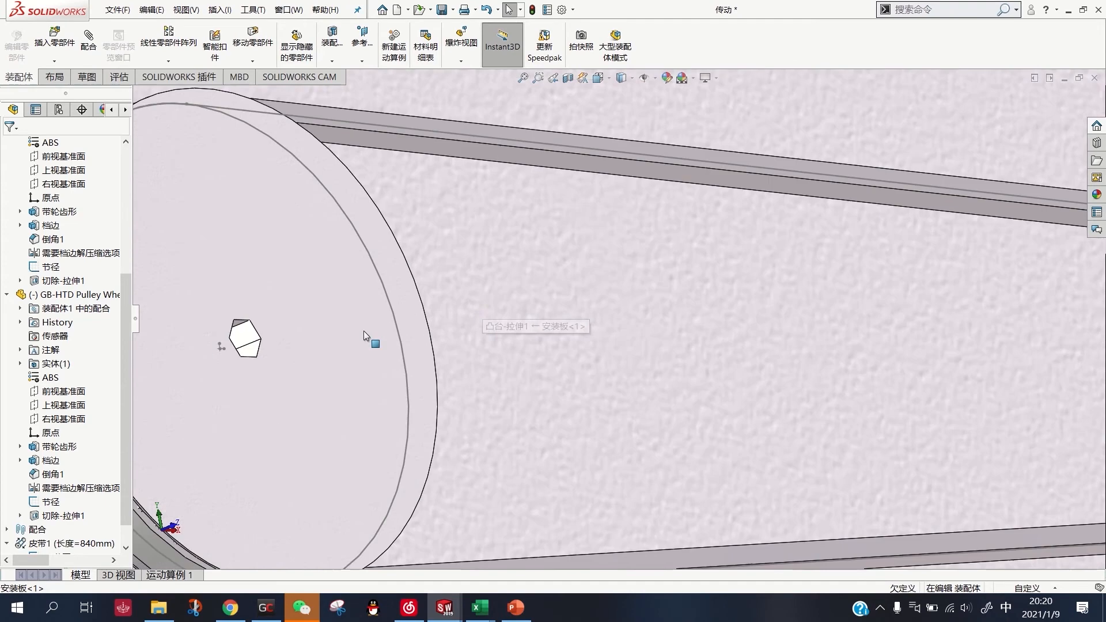
left_click(400, 331)
scroll(692, 346, "up", 3)
scroll(912, 341, "down", 2)
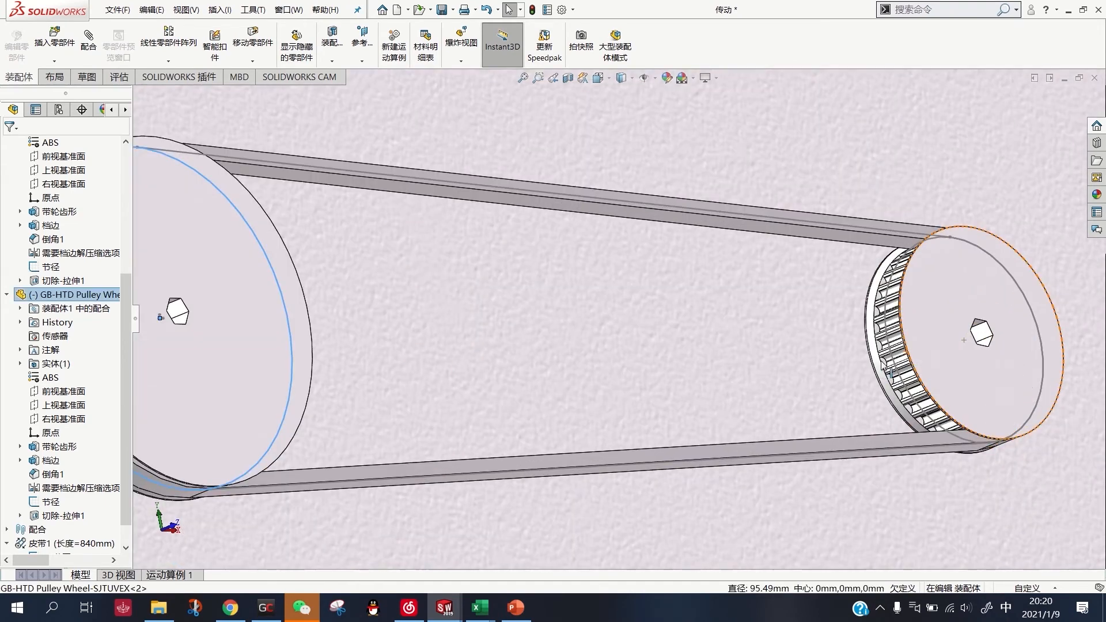
left_click(900, 359, "ctrl")
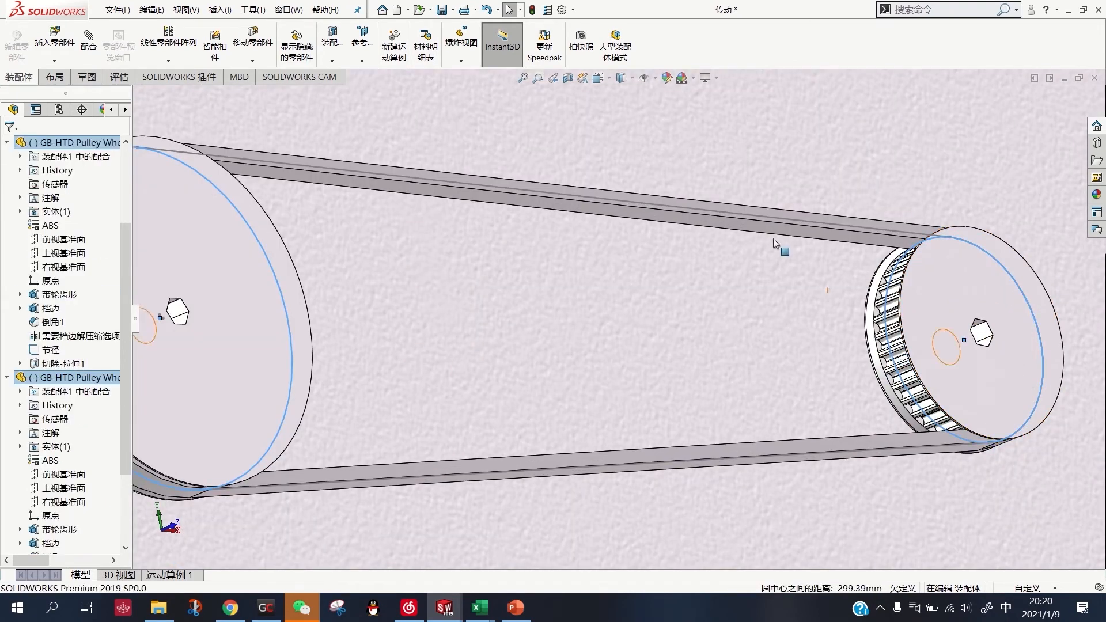
left_click(787, 217)
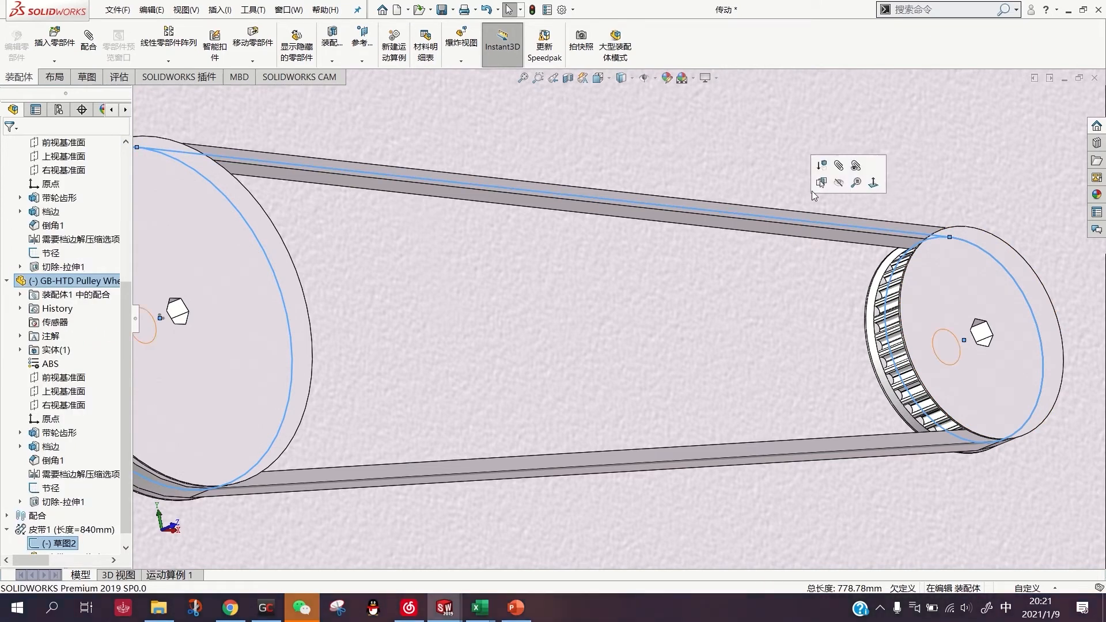
scroll(527, 292, "up", 6)
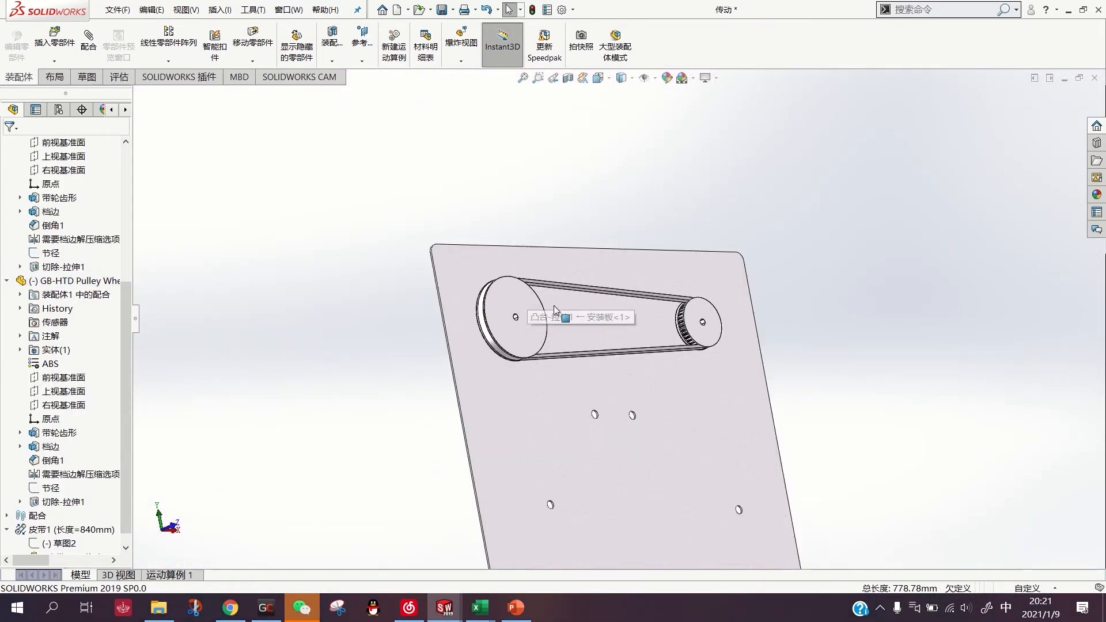
key("Escape")
Orient the assembly to the front view and rotate the large pulley to test the belt drive
mouse_move(447, 470)
middle_mouse_down()
mouse_move(423, 498)
mouse_move(546, 390)
mouse_move(500, 268)
middle_mouse_up()
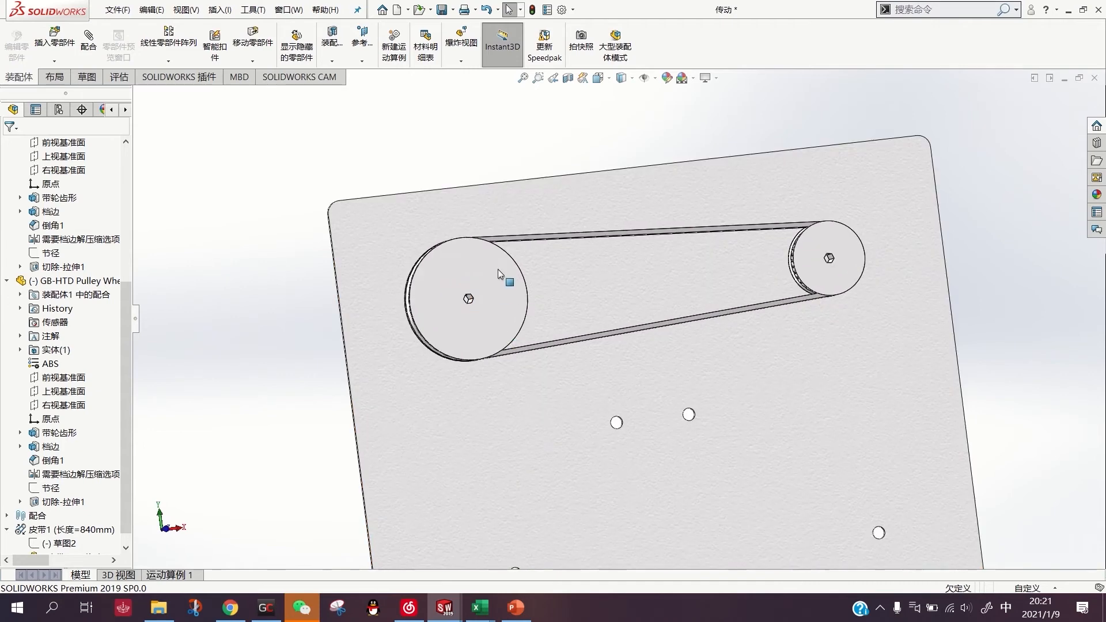
key("space")
key("ctrl+1")
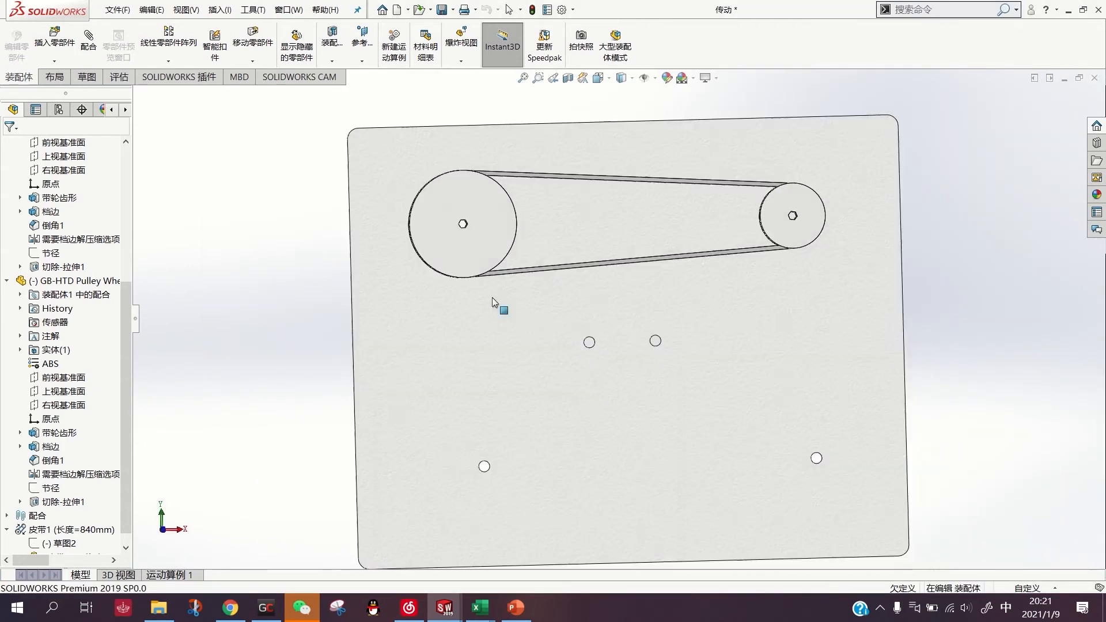
left_click(510, 224)
left_click_drag(511, 223, 477, 188)
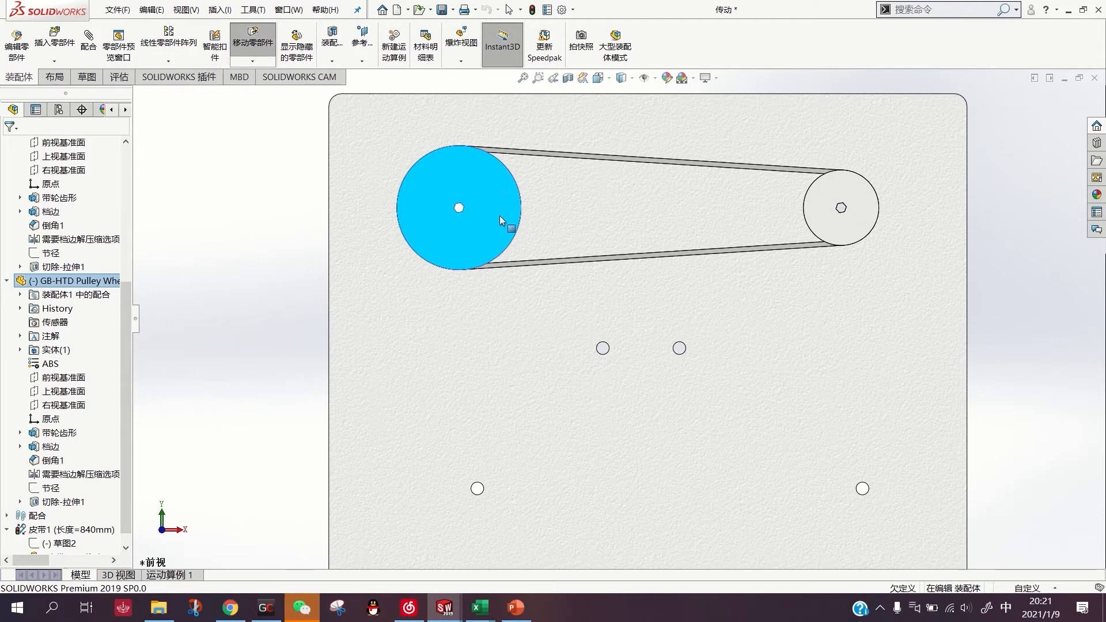
left_click(274, 318)
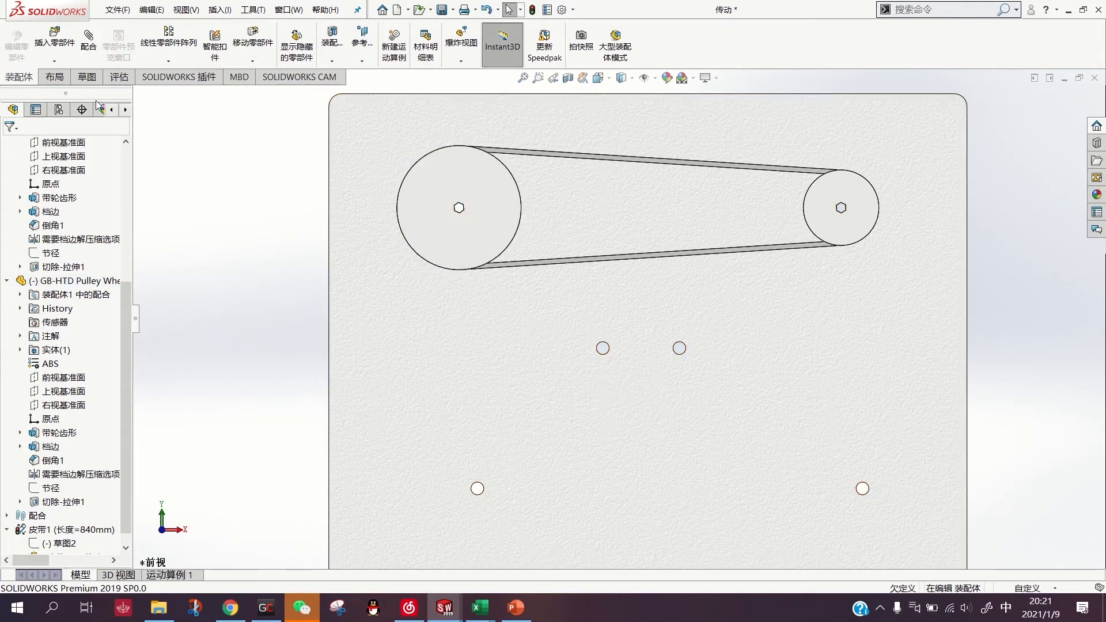
Insert the GB-Gear-SJTUVEX part beside the middle pair of holes on the mounting plate, accepting its default component parameters
left_click(52, 37)
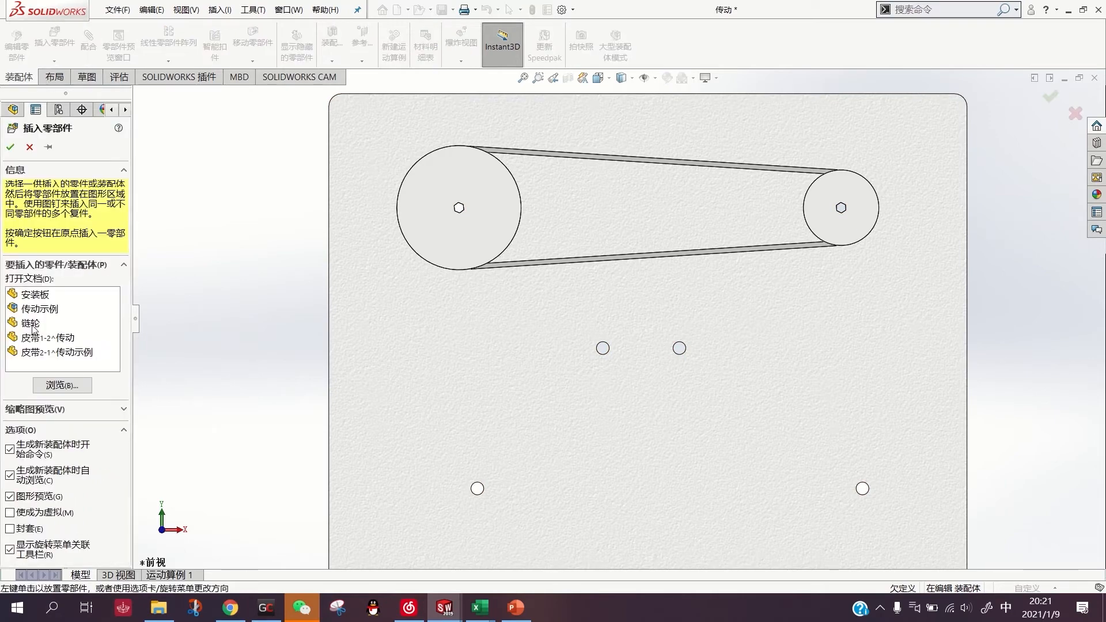
left_click(62, 385)
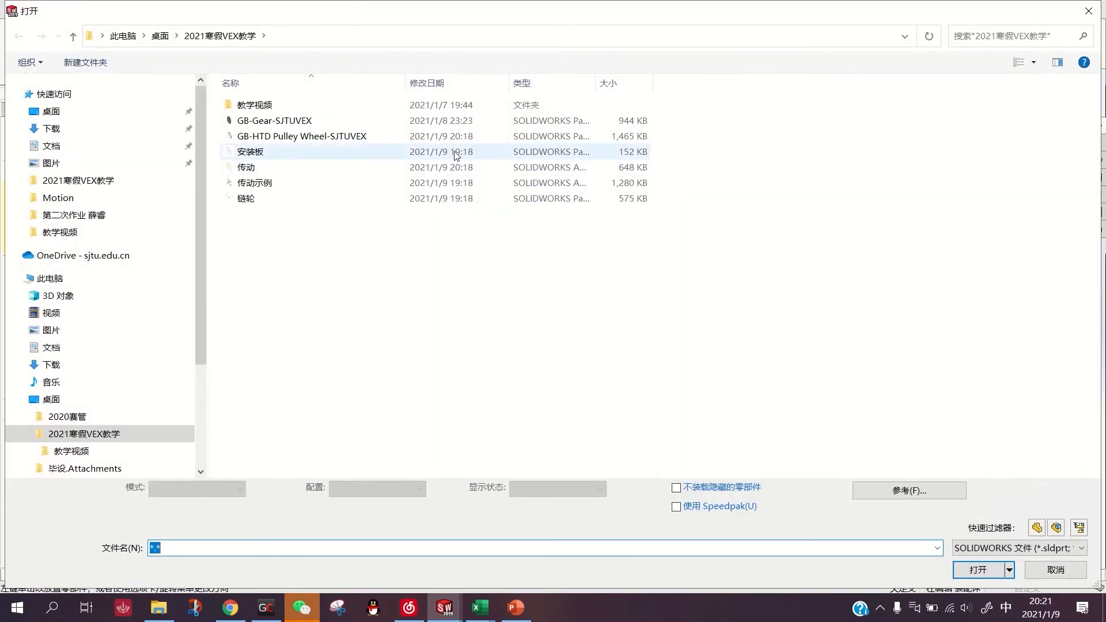
left_click(356, 122)
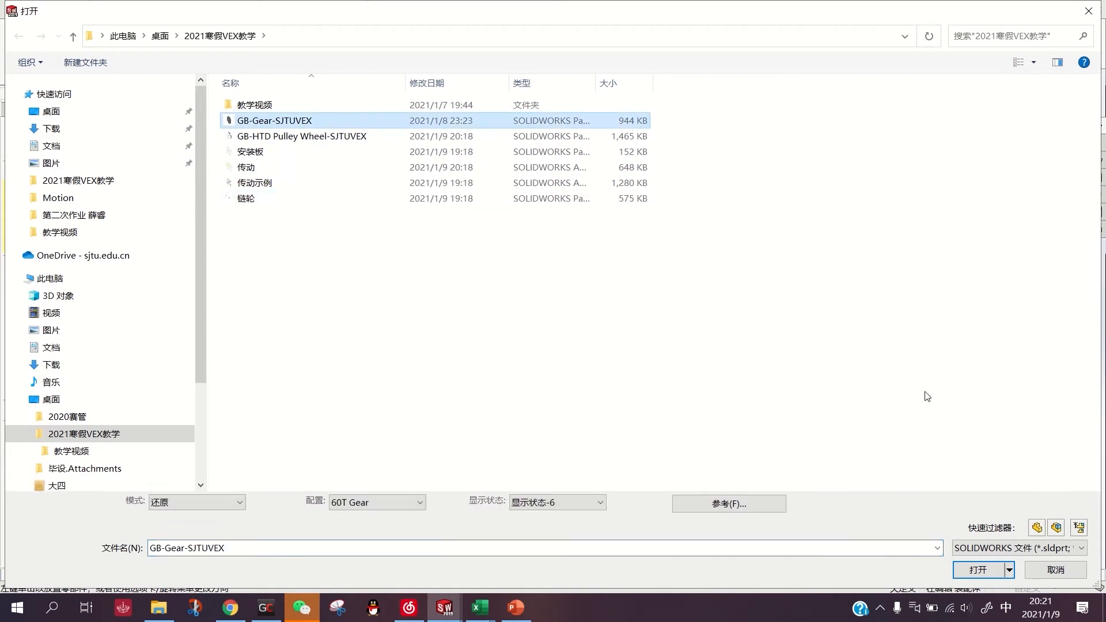
left_click(978, 570)
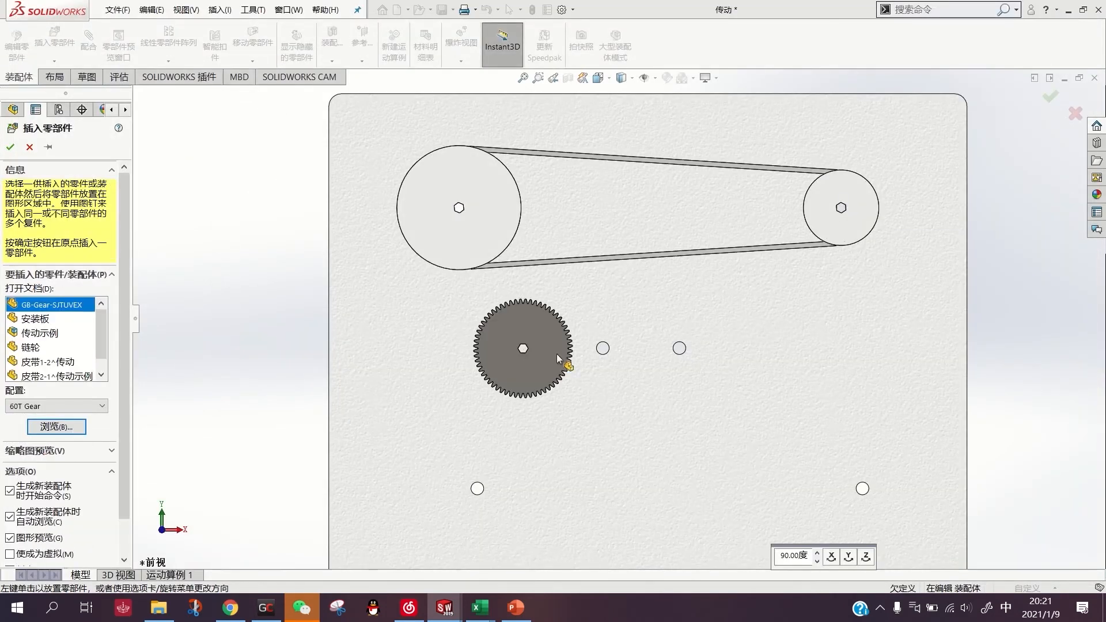
left_click(572, 350)
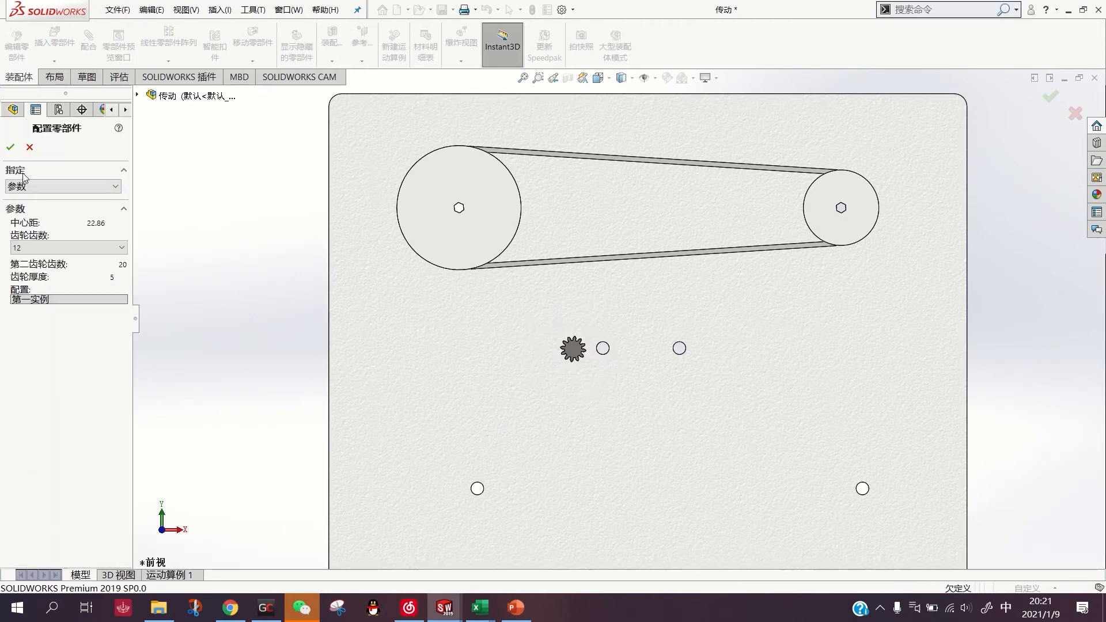
left_click(9, 146)
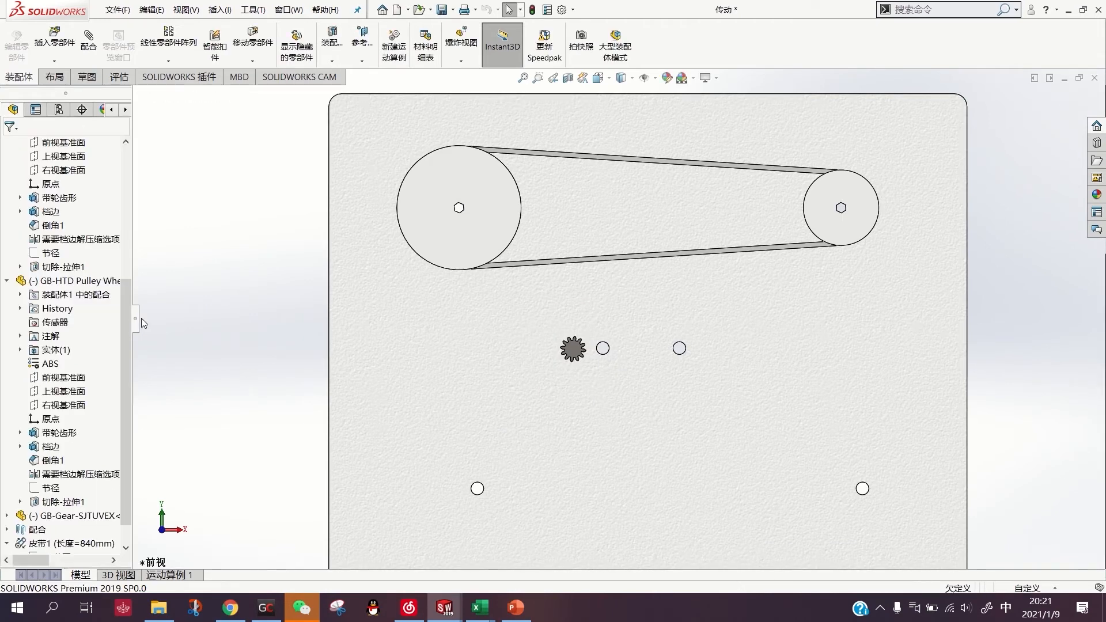
Switch the inserted gear to the 60T Gear configuration
left_click(574, 349)
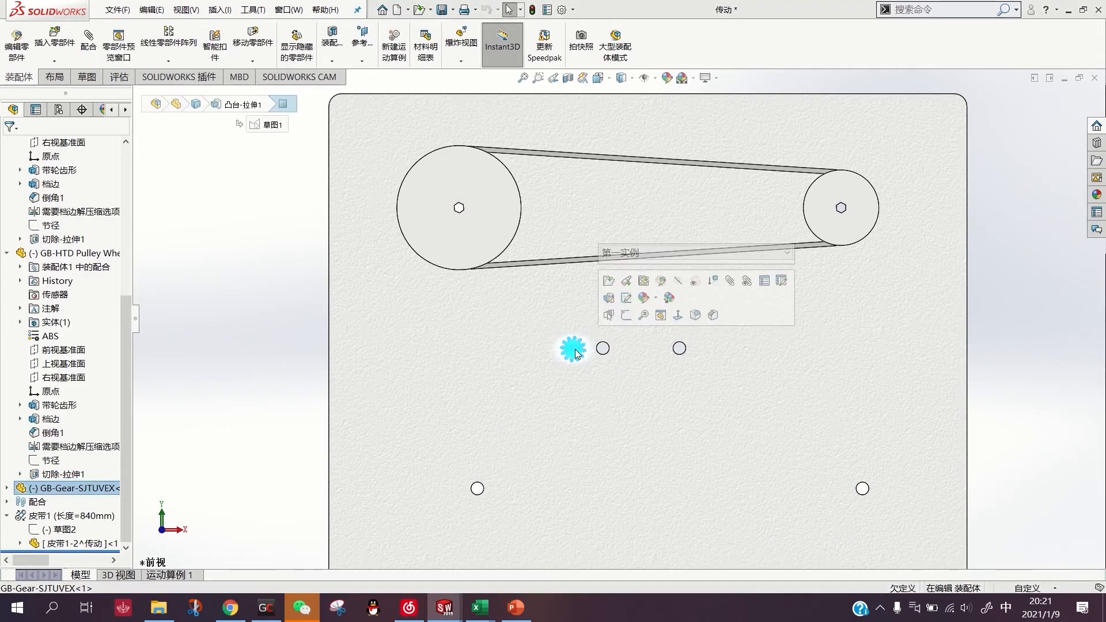
left_click(760, 260)
left_click(685, 286)
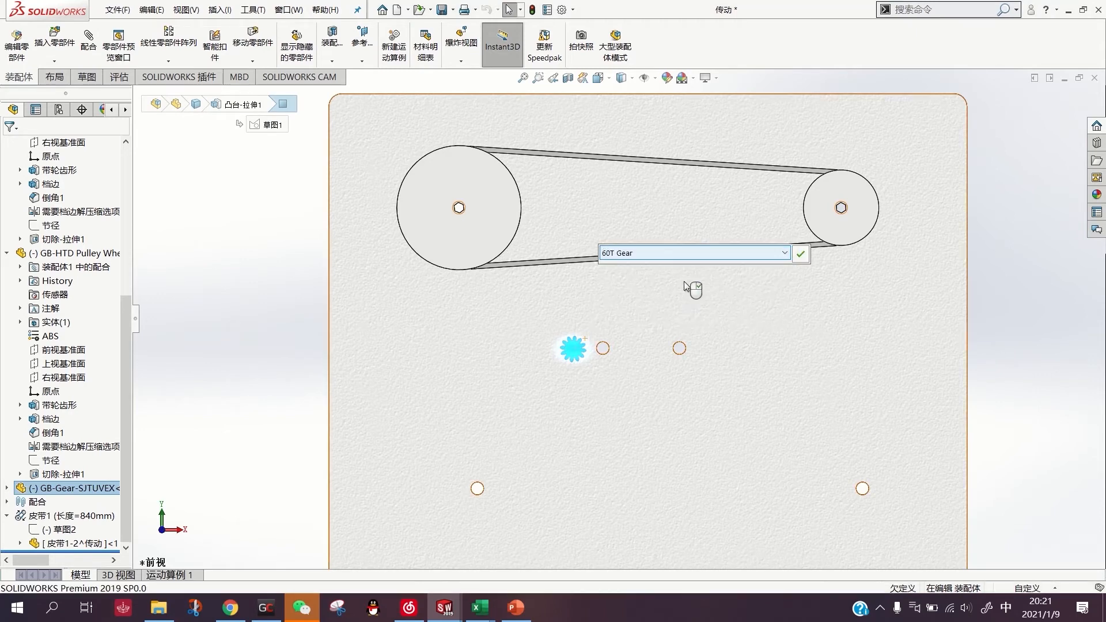
left_click(805, 258)
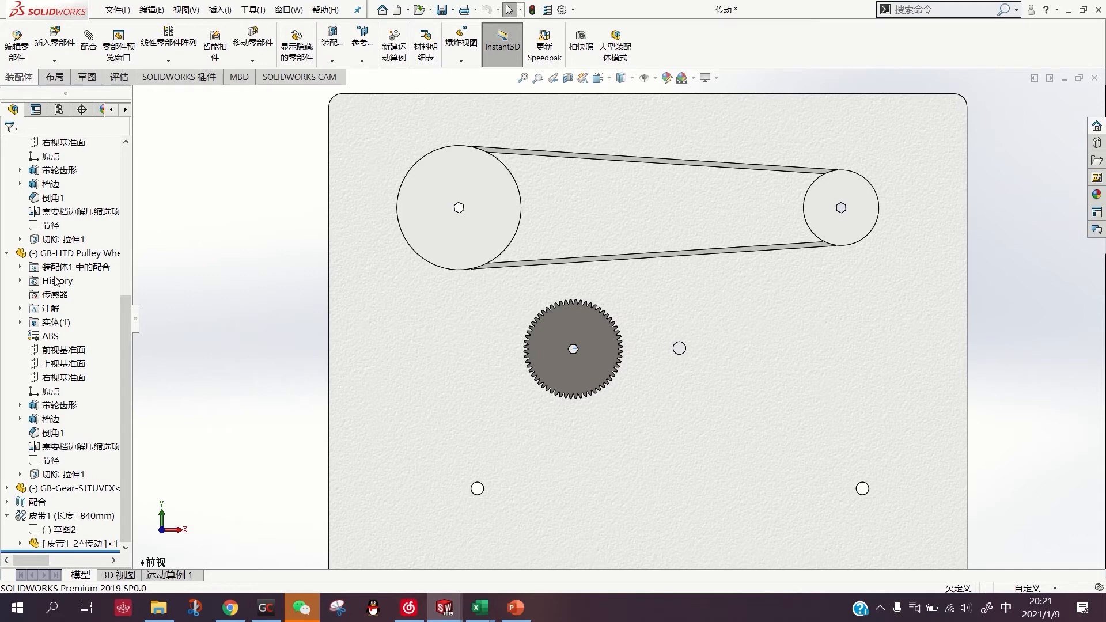
Place a second copy of the gear beside the first and switch it to the 36T Gear configuration
left_click(6, 253)
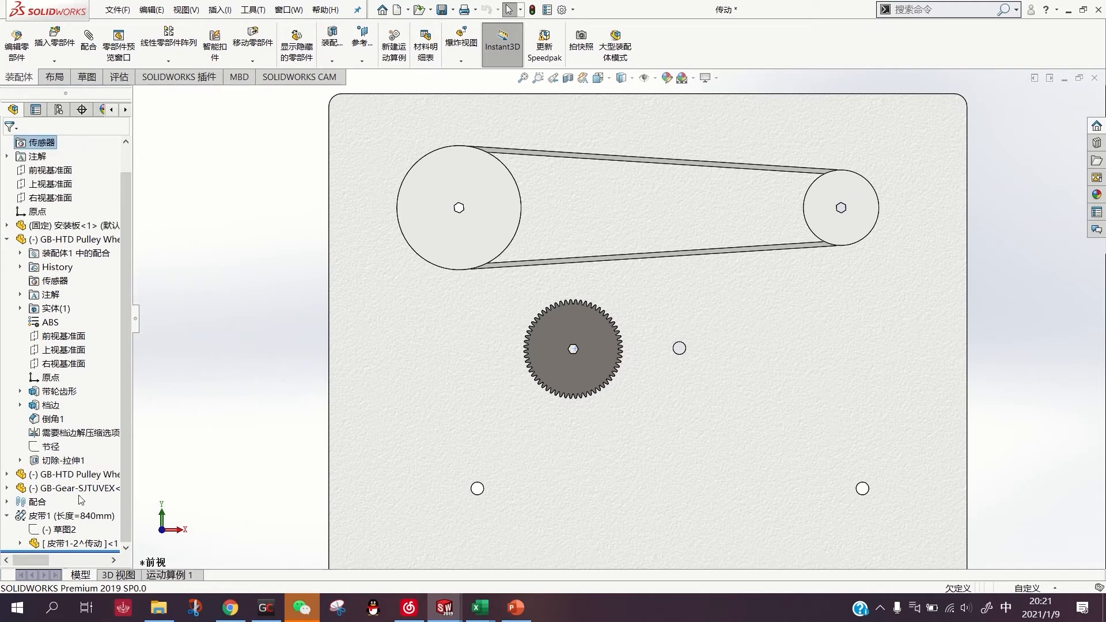
left_click_drag(84, 491, 707, 340, "ctrl")
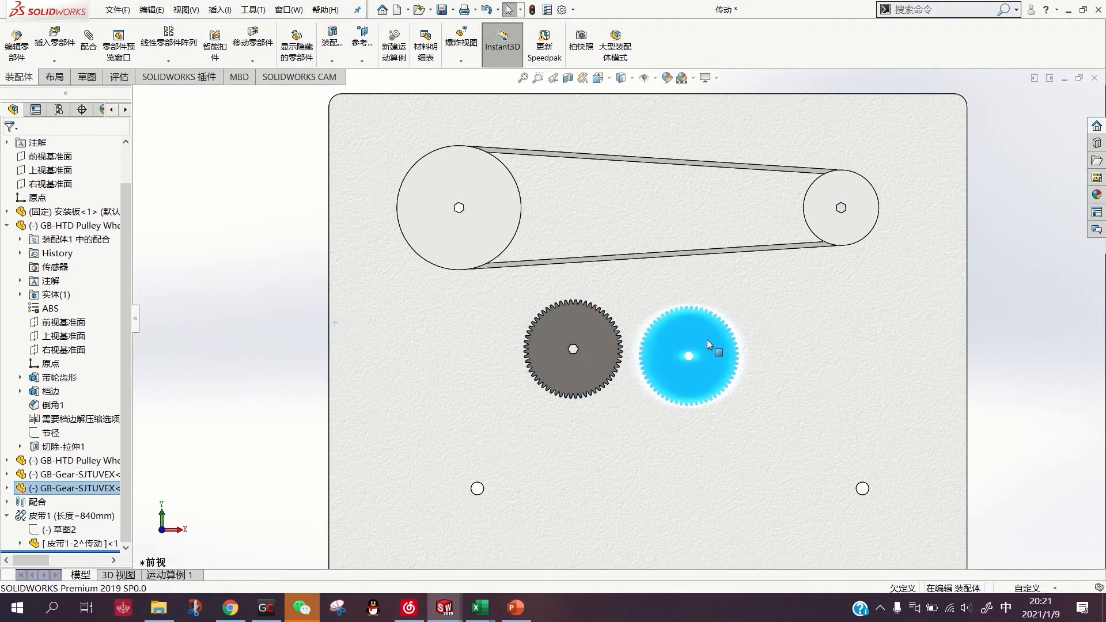
right_click(707, 340)
left_click(878, 115)
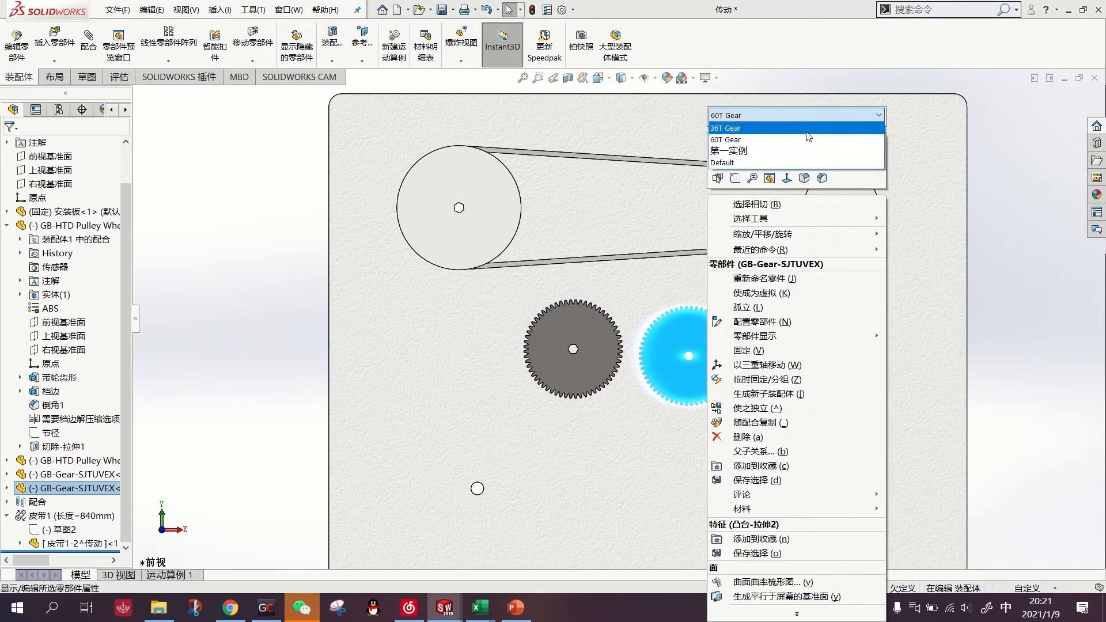
left_click(756, 128)
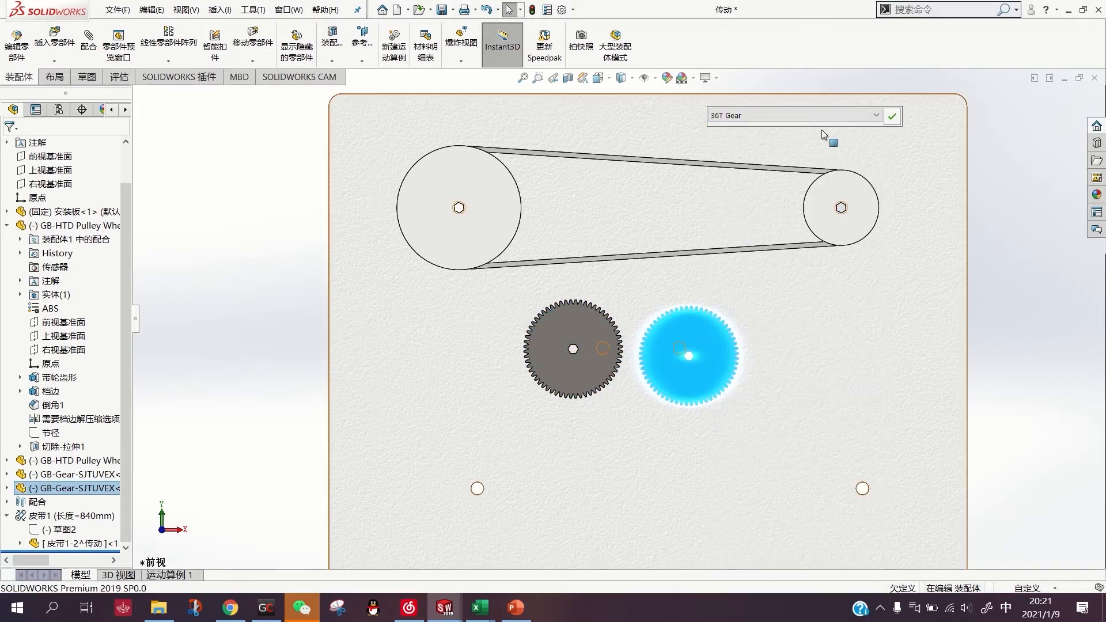
left_click(893, 118)
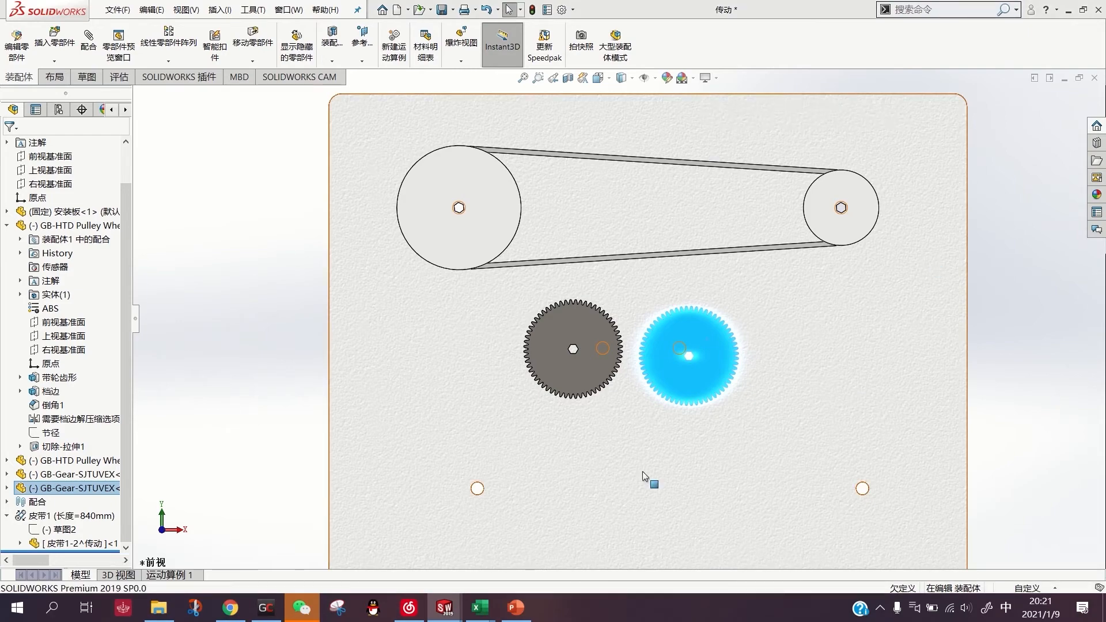
scroll(548, 380, "down", 3)
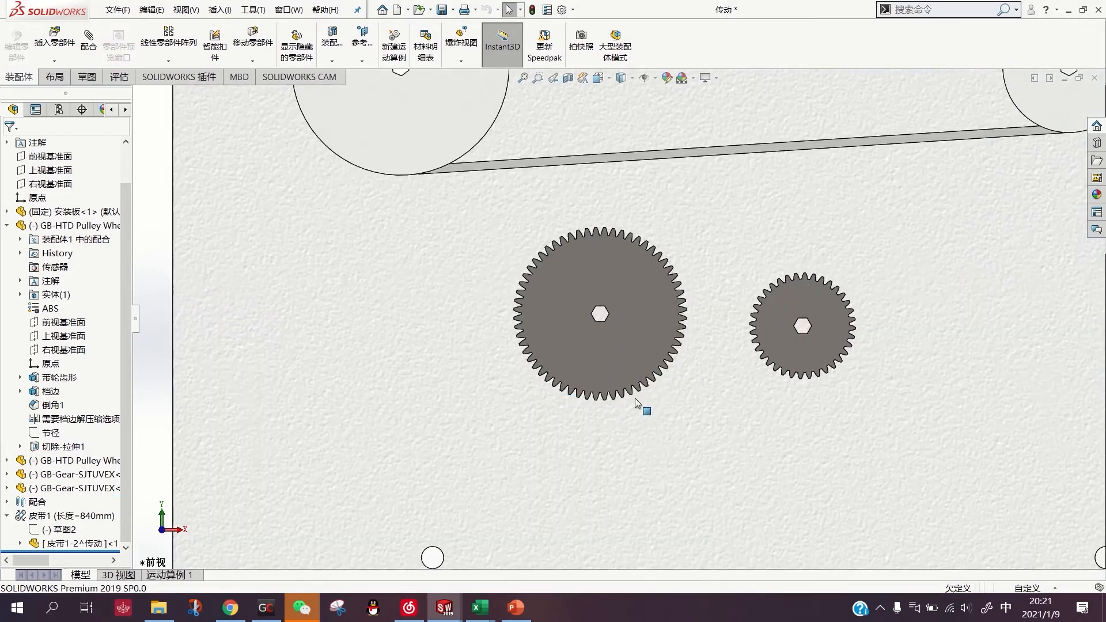
Mate a tooth-tip face of the 60T gear concentric with the plate hole behind it
middle_click_drag(635, 398, 693, 354)
scroll(694, 364, "down", 2)
scroll(534, 393, "up", 6)
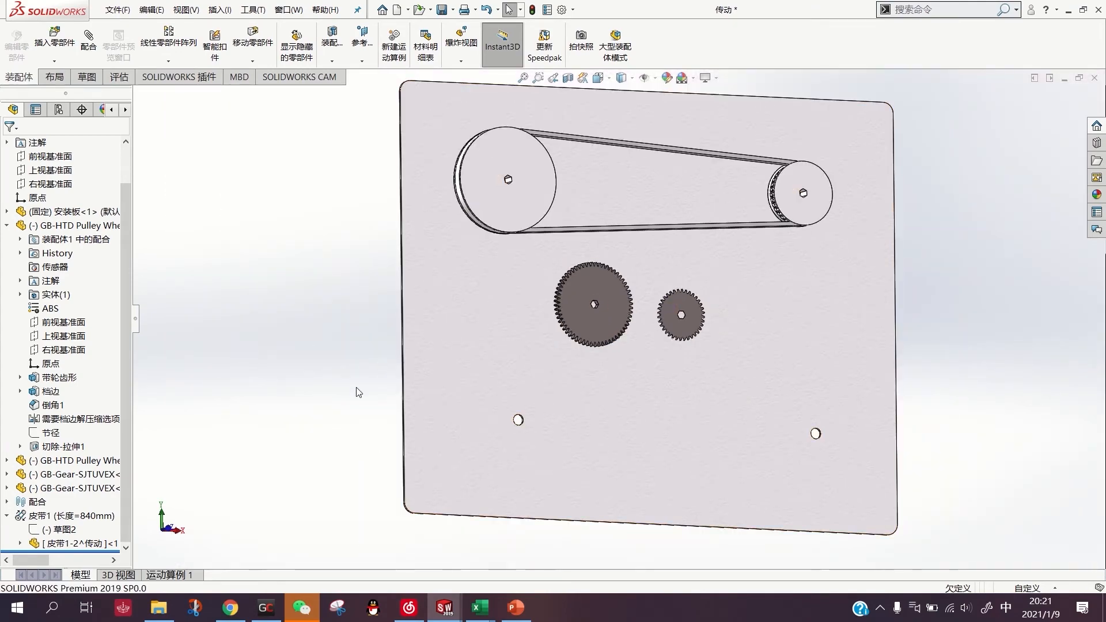
key("m")
scroll(601, 340, "down", 5)
middle_click_drag(536, 338, 566, 315)
scroll(515, 307, "down", 6)
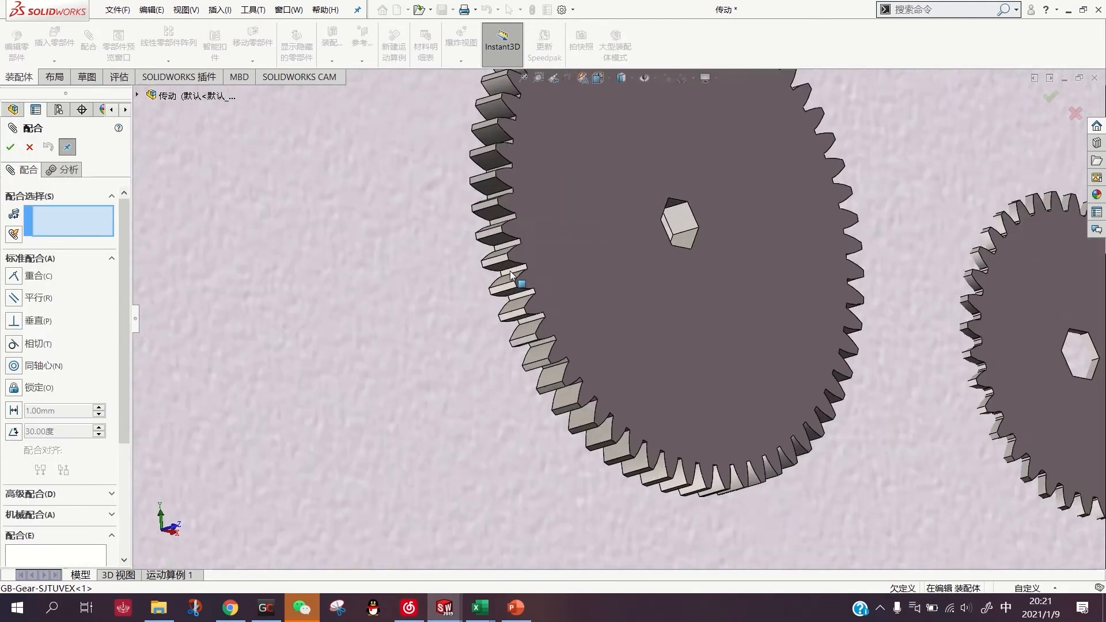
left_click(524, 292)
scroll(536, 297, "up", 3)
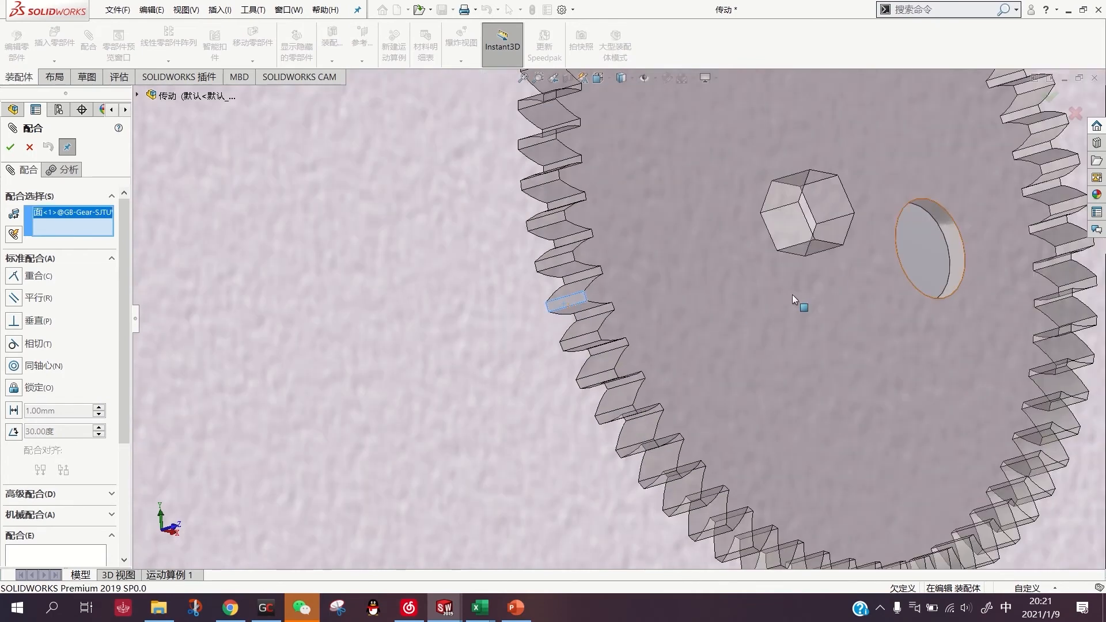
scroll(818, 280, "up", 3)
scroll(762, 297, "down", 3)
left_click(728, 298)
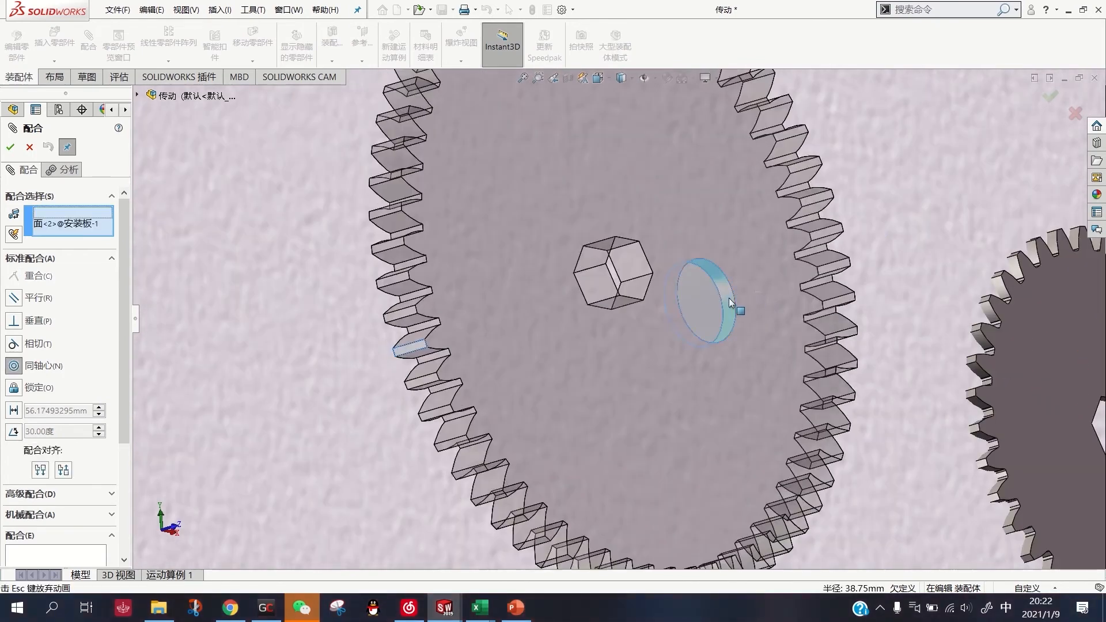
left_click(967, 268)
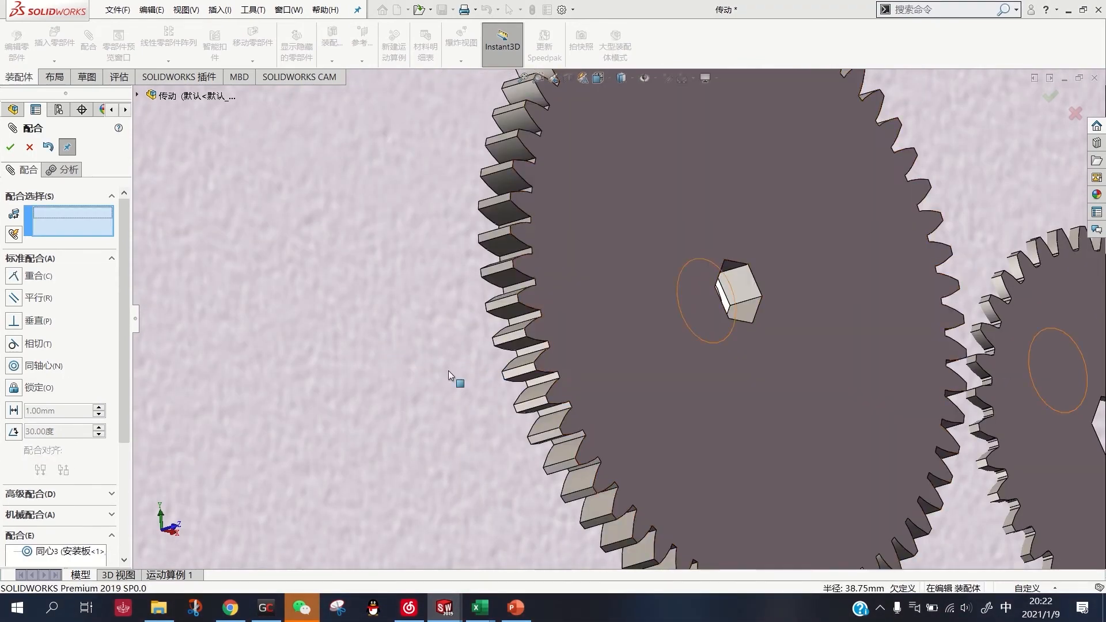
Add a coincident mate between the mounting plate's front face and the back face of the 60T gear
left_click(438, 362)
scroll(437, 361, "up", 3)
middle_click_drag(437, 360, 513, 343)
left_click(370, 382)
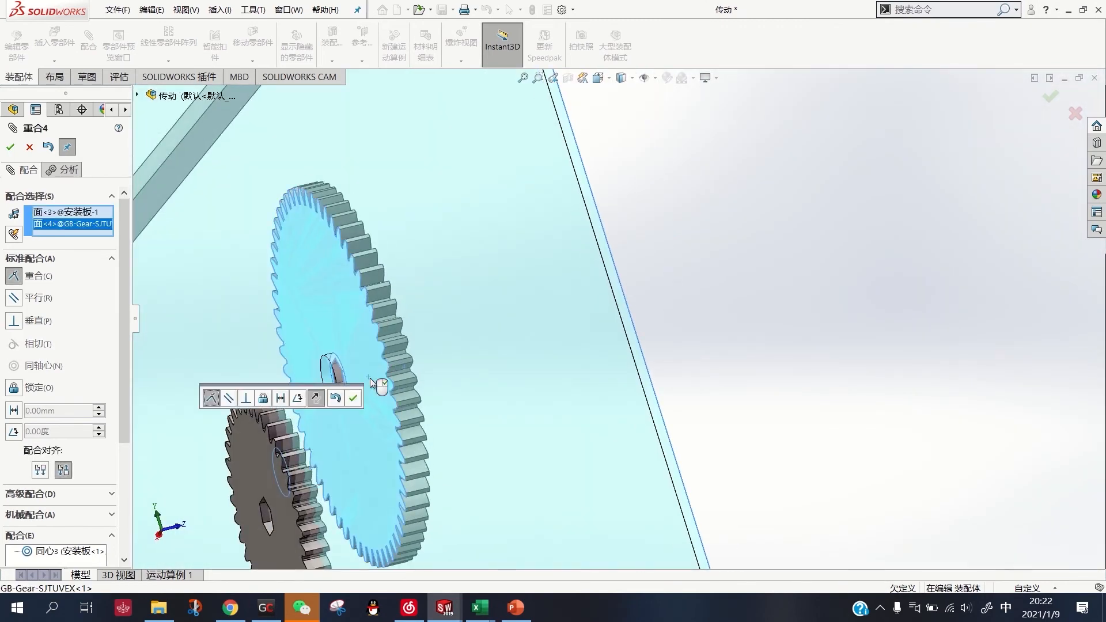
left_click(357, 398)
Mate a tooth-tip face of the 36T gear concentric with the plate hole behind it
scroll(462, 381, "up", 5)
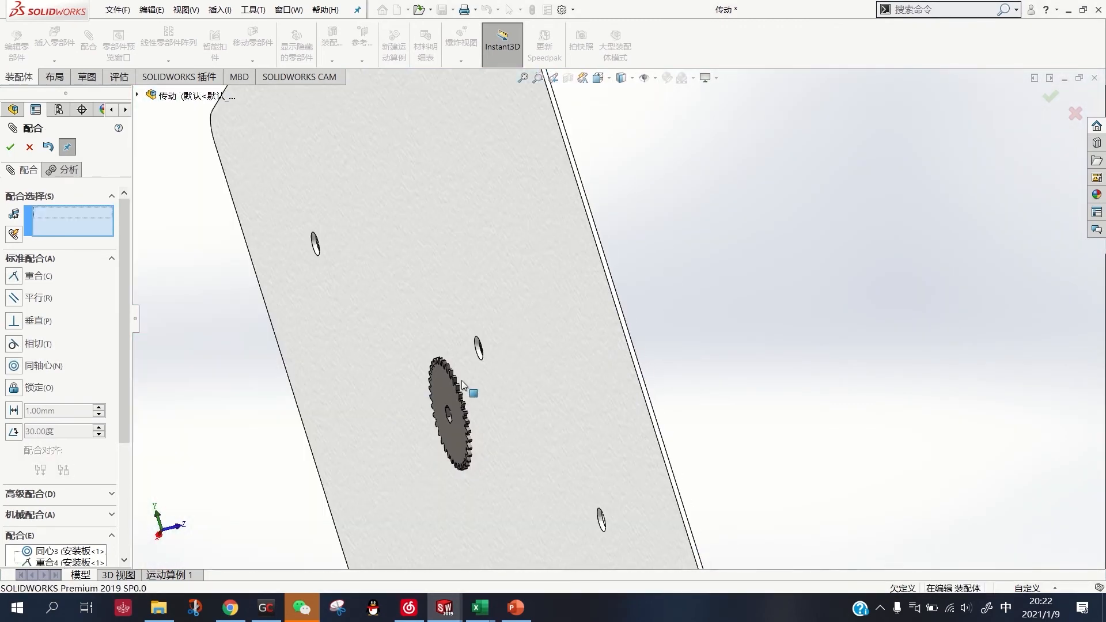
middle_click_drag(461, 380, 479, 406)
scroll(437, 423, "down", 5)
scroll(370, 396, "down", 6)
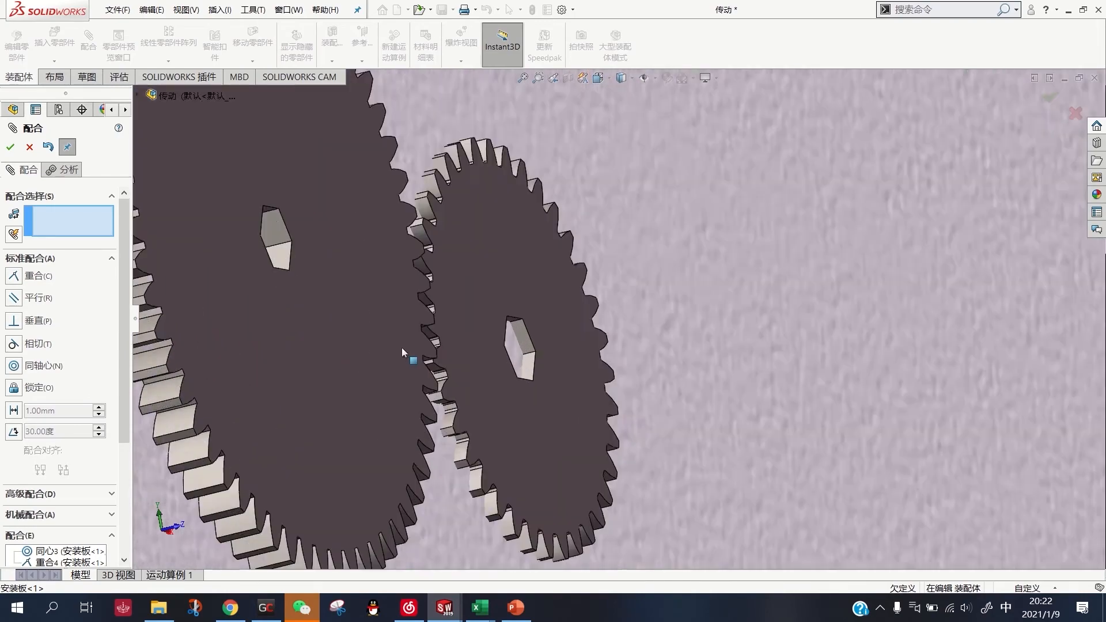
left_click(582, 433)
scroll(583, 434, "up", 6)
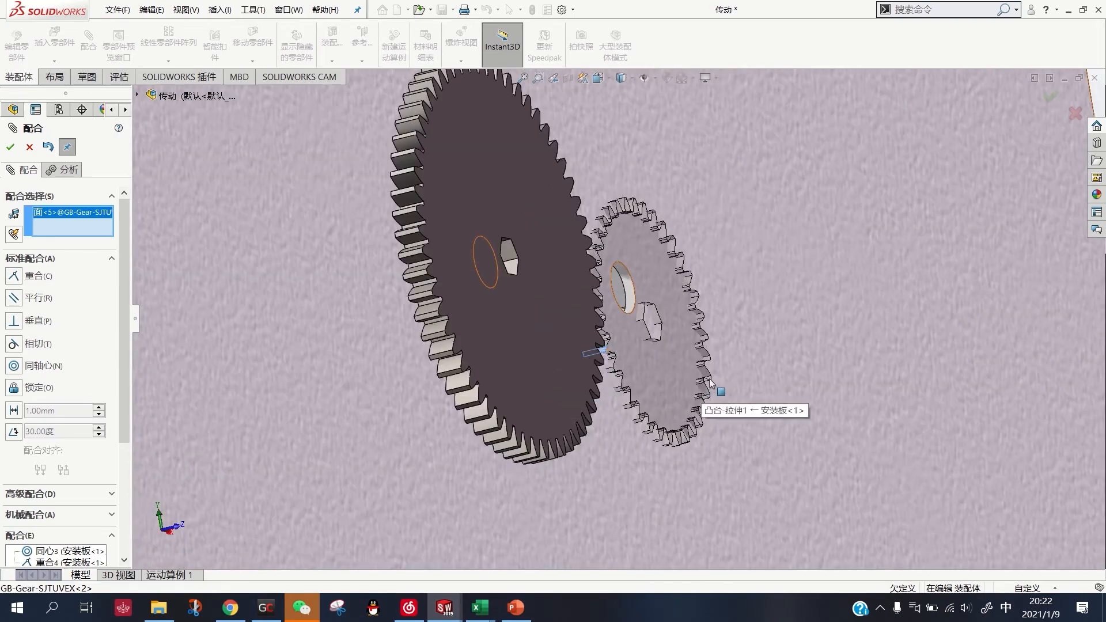
scroll(691, 322, "down", 4)
left_click(625, 299)
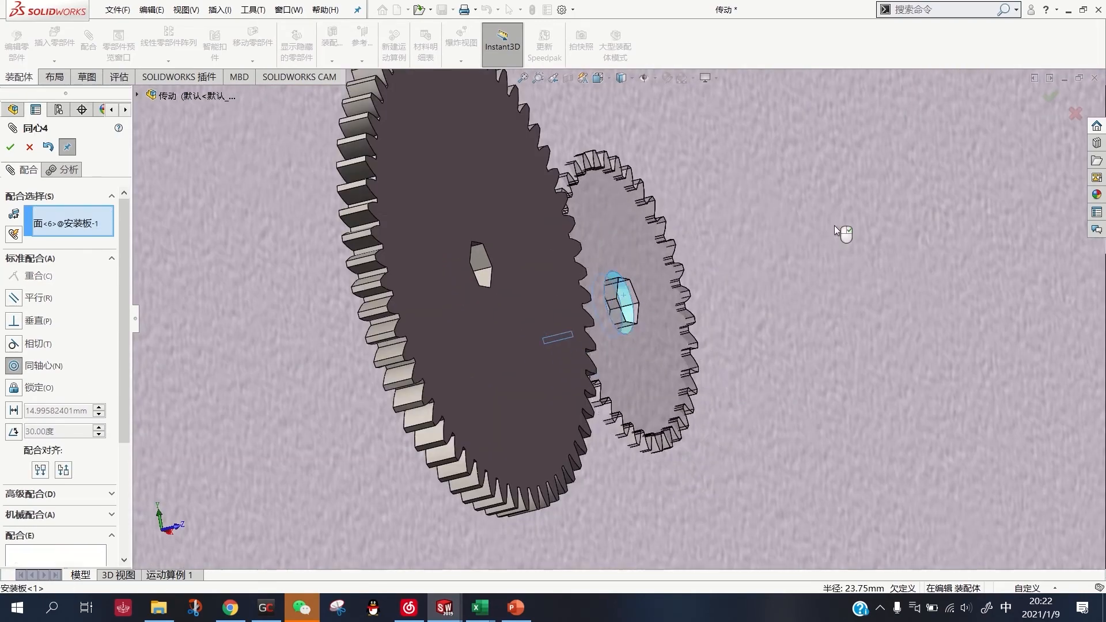
left_click(1010, 212)
Add a coincident mate between the mounting plate's front face and the back face of the 36T gear
scroll(815, 321, "up", 5)
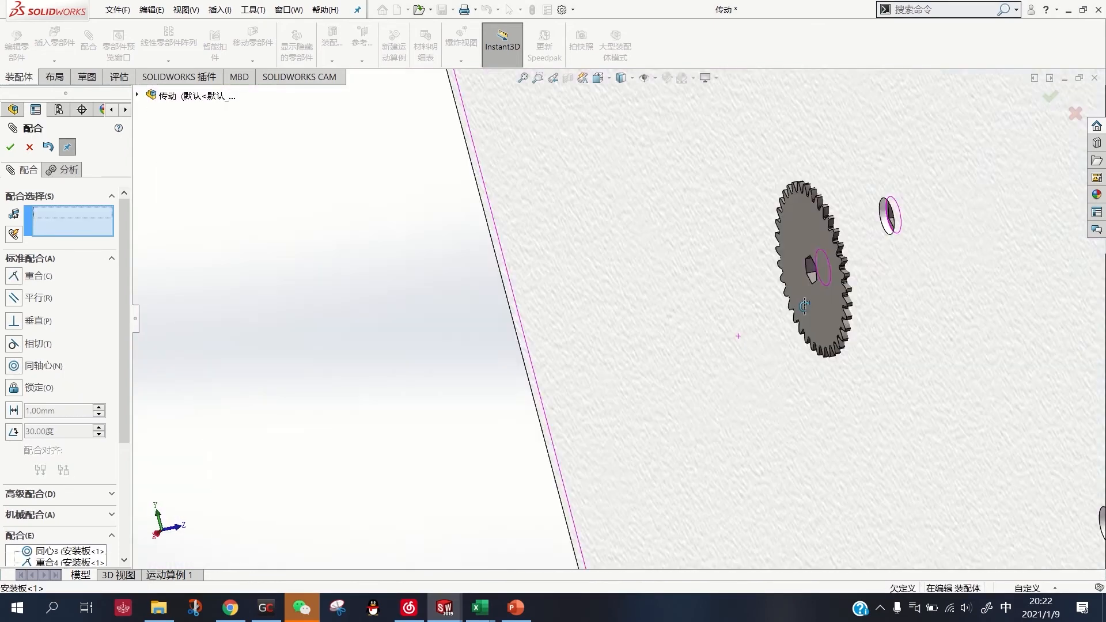
scroll(742, 342, "down", 5)
scroll(743, 343, "up", 1)
left_click(744, 346)
scroll(744, 345, "up", 3)
middle_click_drag(745, 346, 819, 302)
left_click(865, 274)
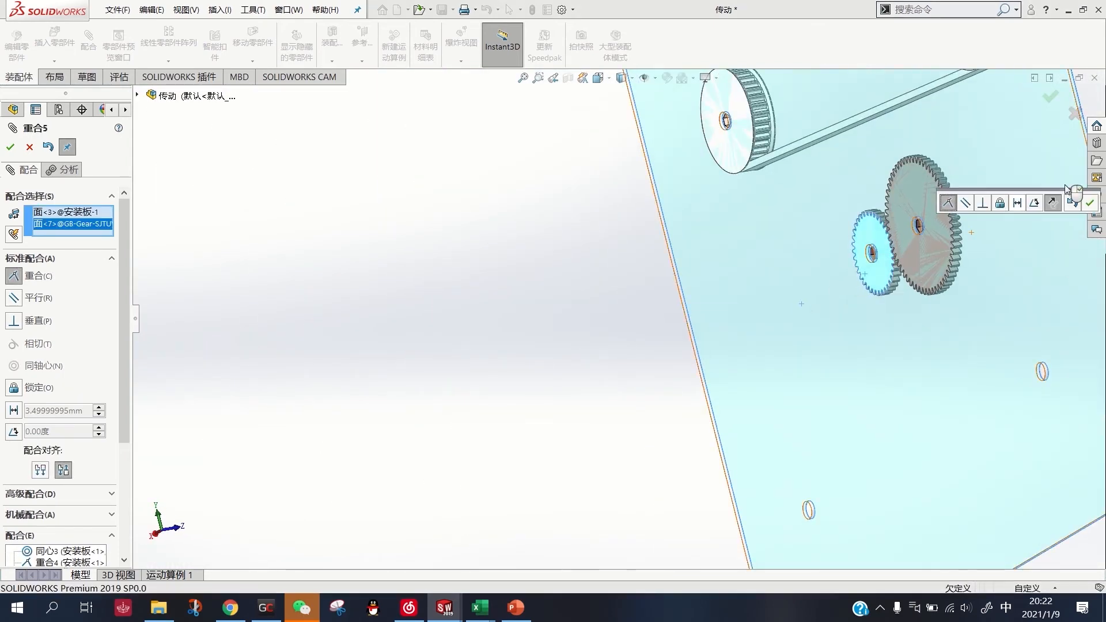
Orient the assembly to the front view and finish the mating session
scroll(694, 327, "up", 2)
scroll(693, 326, "down", 1)
middle_click_drag(693, 326, 532, 397)
scroll(529, 396, "up", 4)
scroll(554, 354, "down", 2)
key("space")
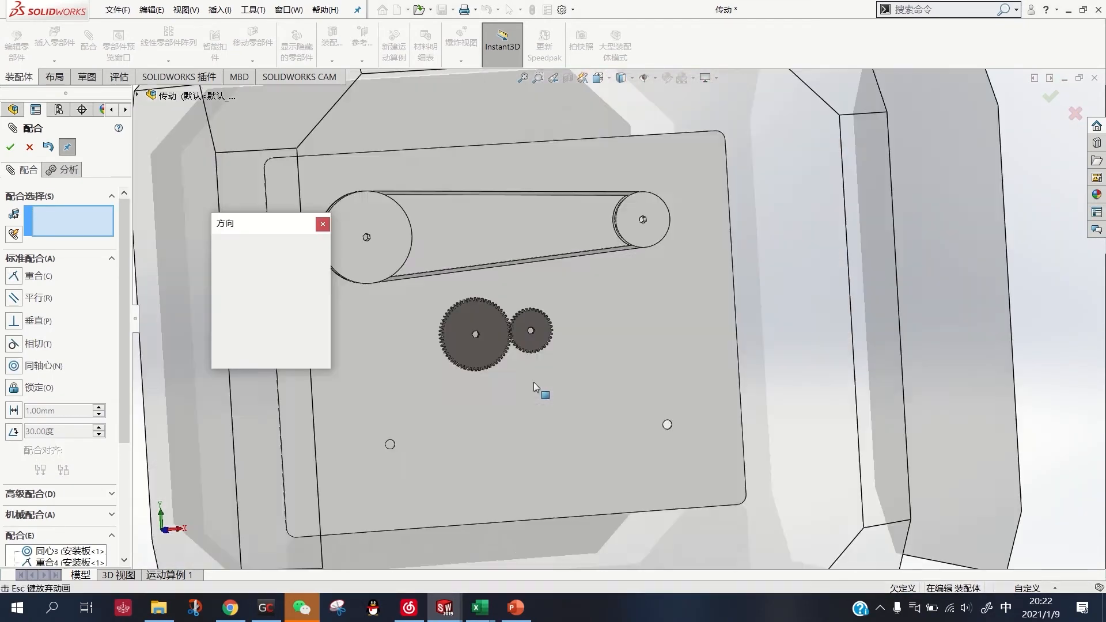
left_click(497, 362)
scroll(636, 314, "down", 6)
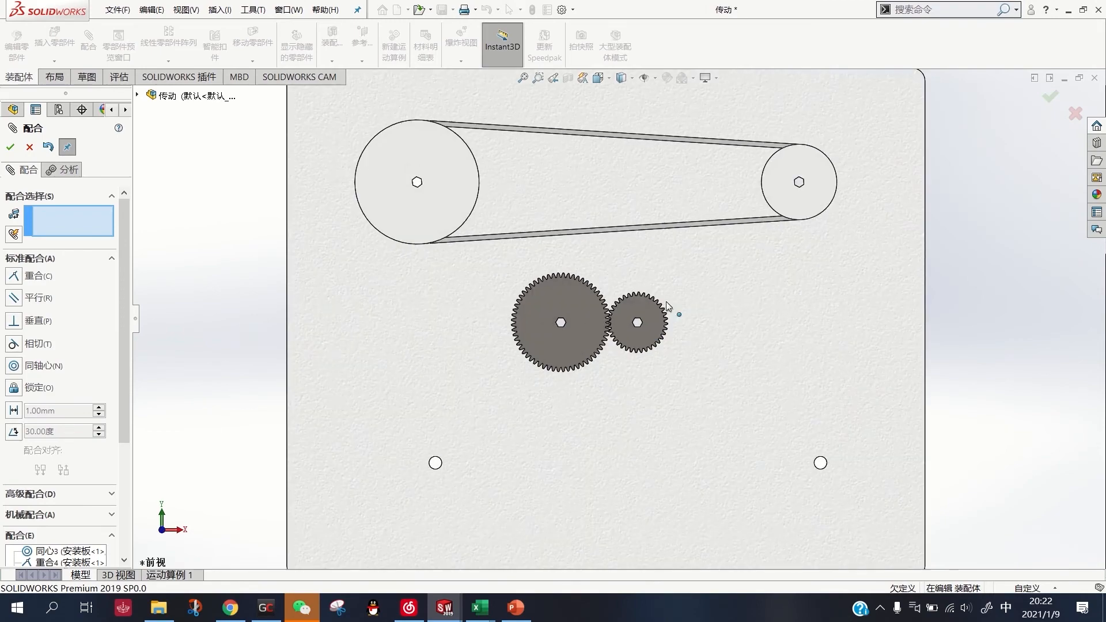
left_click(15, 152)
Rotate the 36T gear slightly so its teeth mesh with the gaps of the 60T gear
scroll(513, 337, "down", 2)
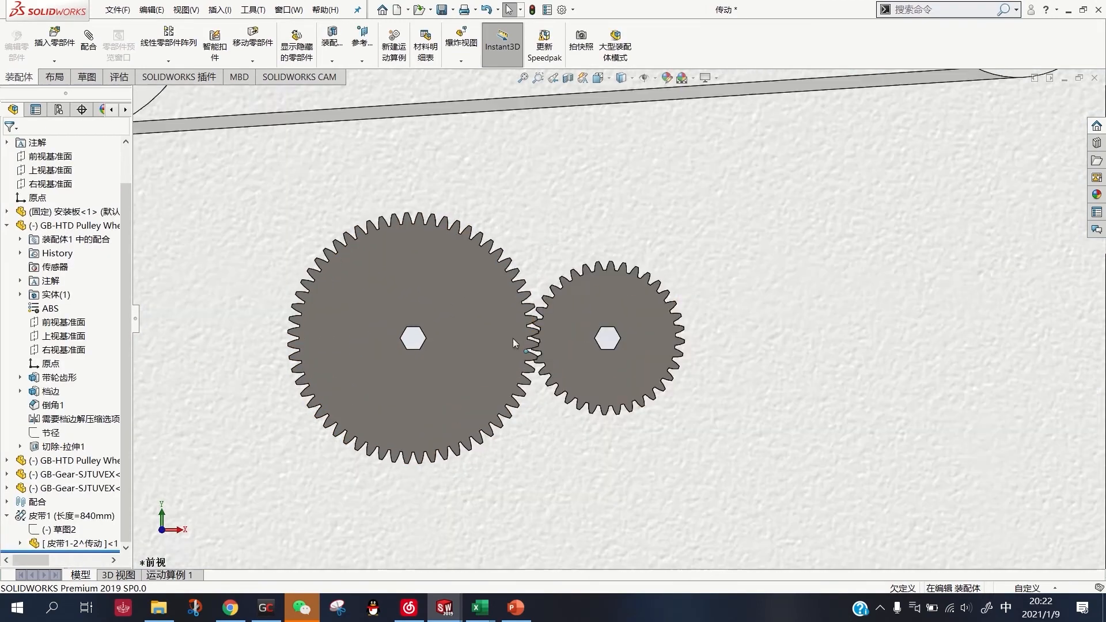
scroll(513, 340, "down", 2)
left_click(587, 345)
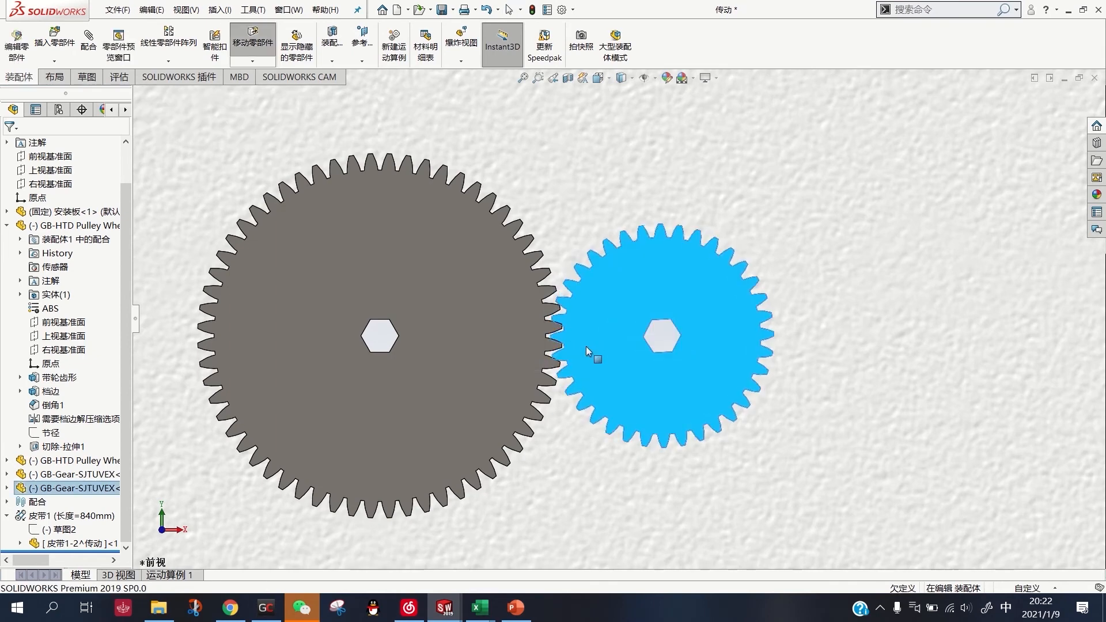
left_click_drag(586, 346, 587, 345)
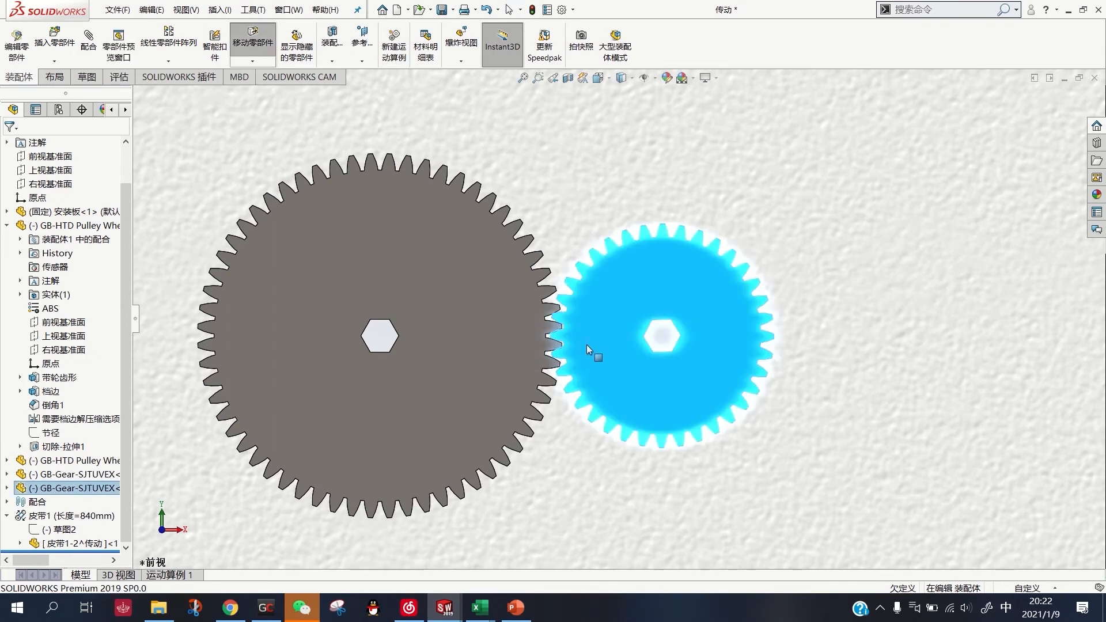
scroll(534, 320, "down", 2)
scroll(553, 325, "down", 2)
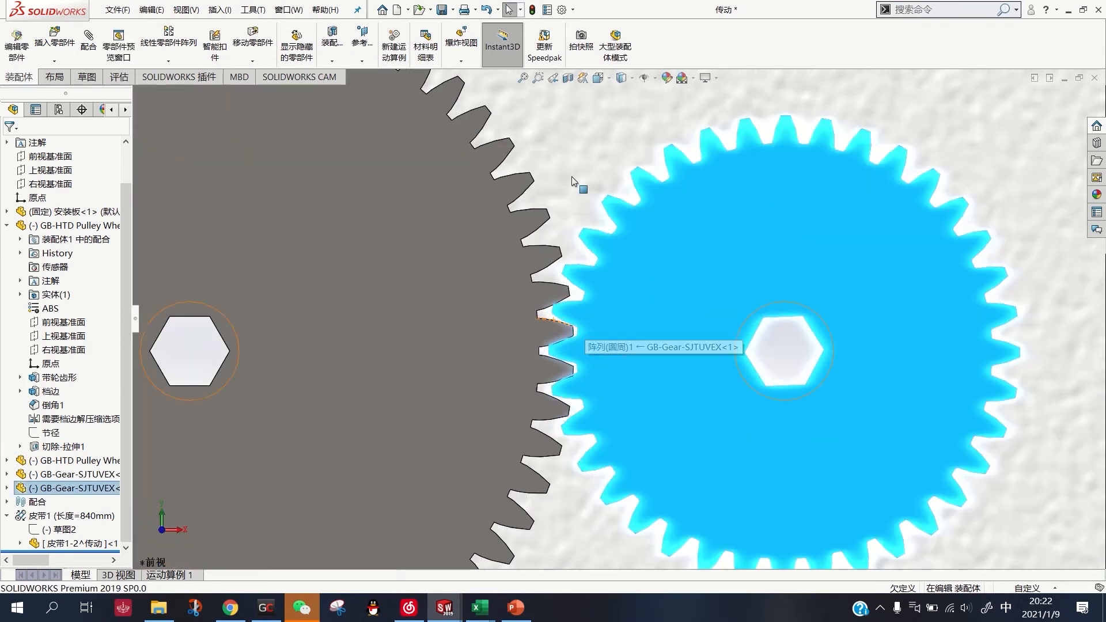
left_click(603, 349)
left_click(598, 323)
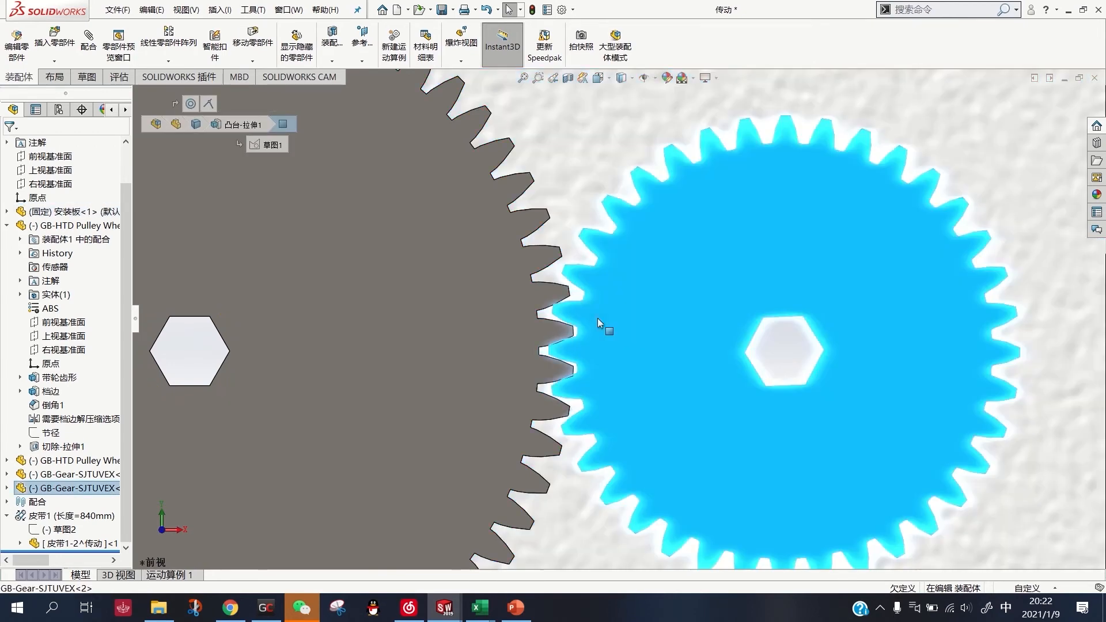
left_click_drag(598, 319, 634, 335)
scroll(633, 335, "up", 6)
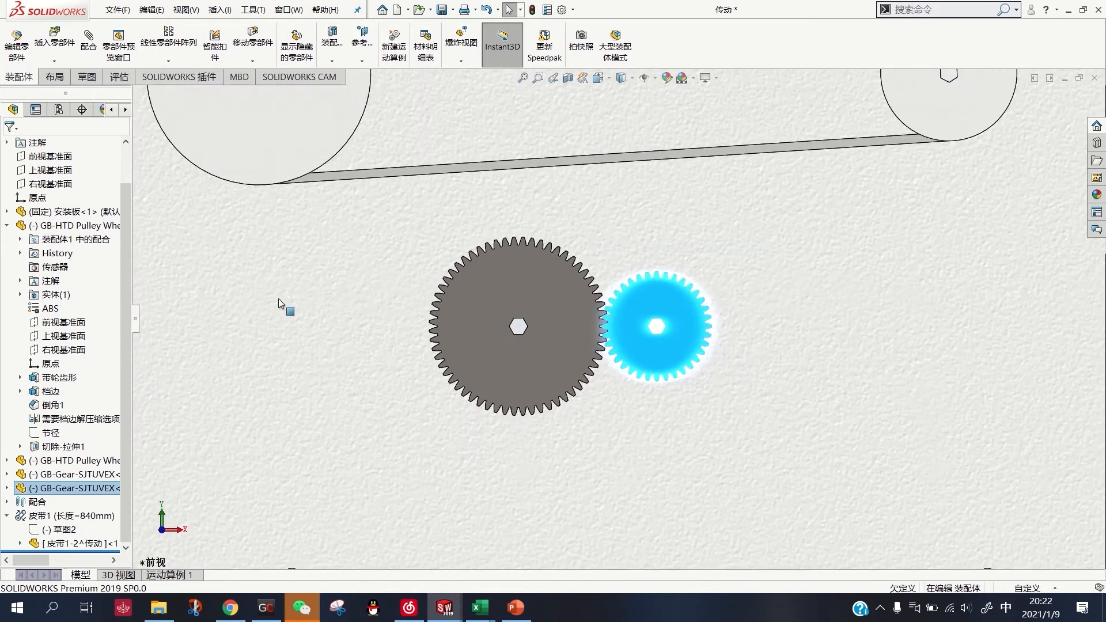
Start a mechanical Gear mate between a tooth-tip face of the 60T gear and one of the 36T gear
scroll(716, 310, "up", 7)
left_click(870, 311)
right_click_drag(855, 309, 932, 288)
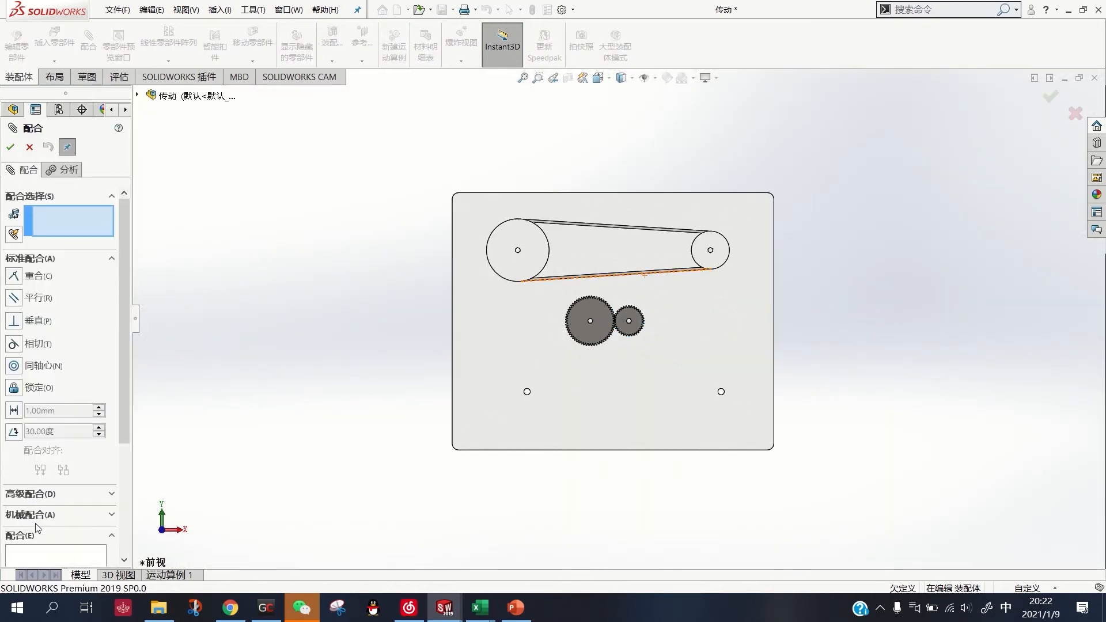
left_click(68, 515)
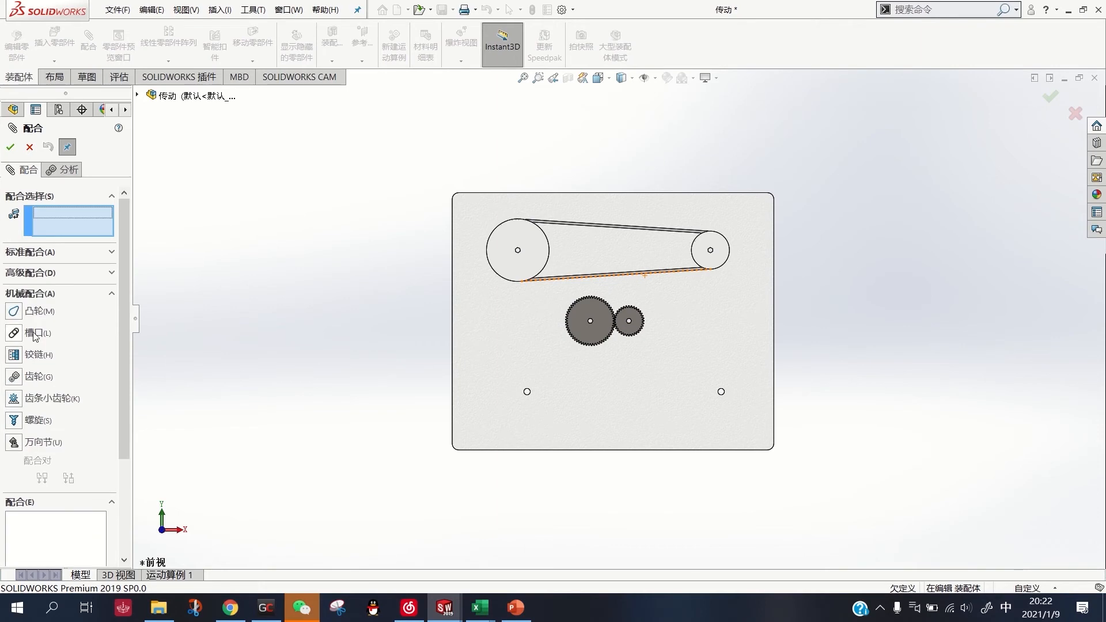
left_click(21, 378)
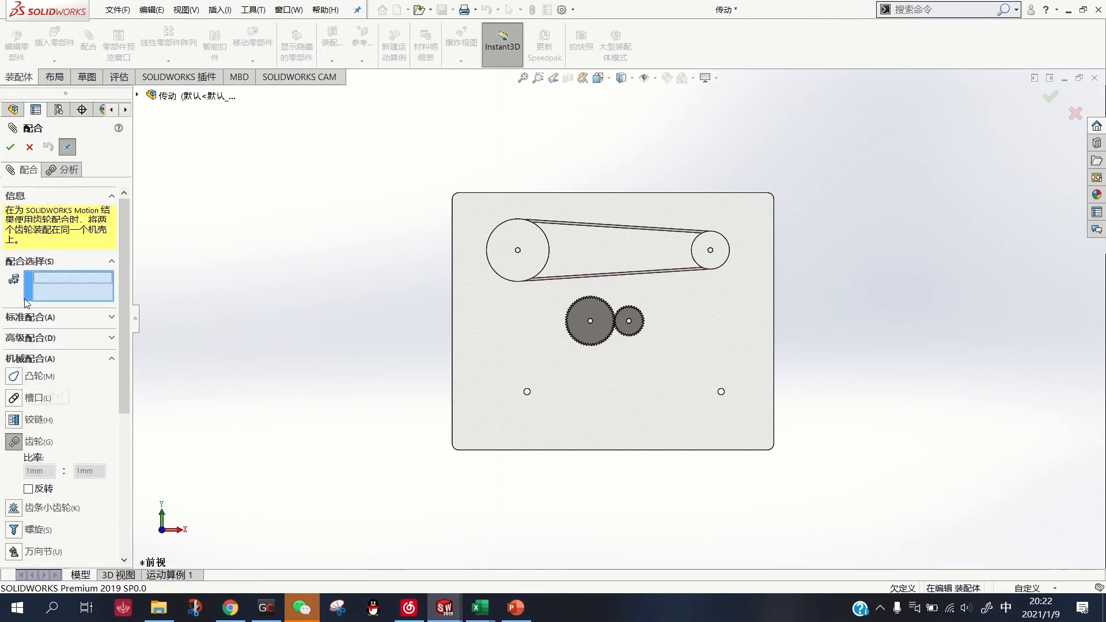
scroll(532, 318, "down", 6)
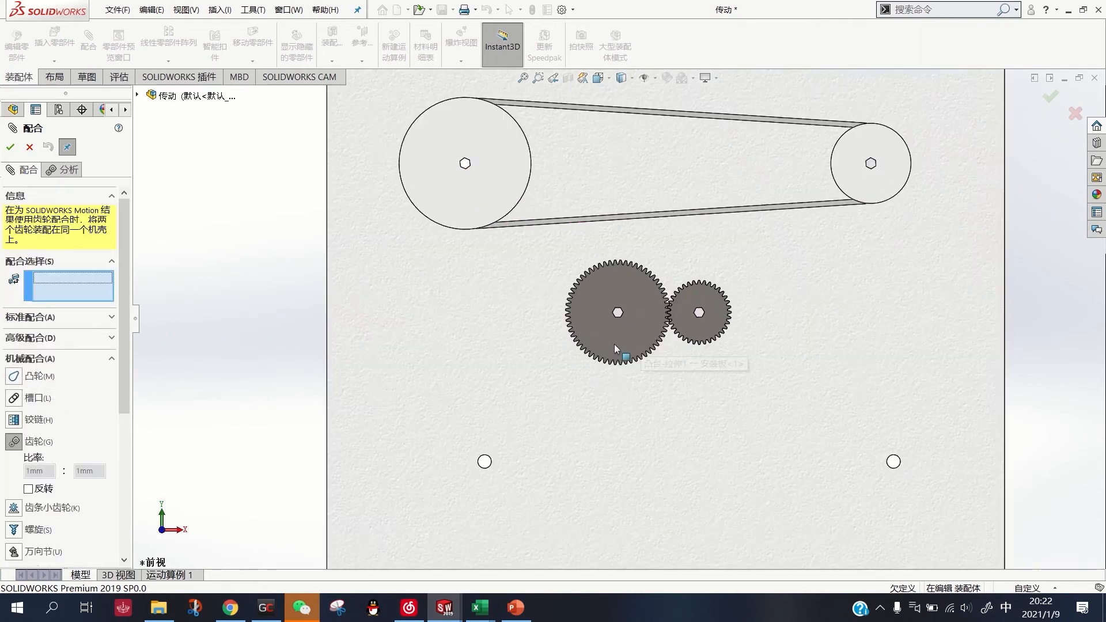
scroll(583, 331, "down", 8)
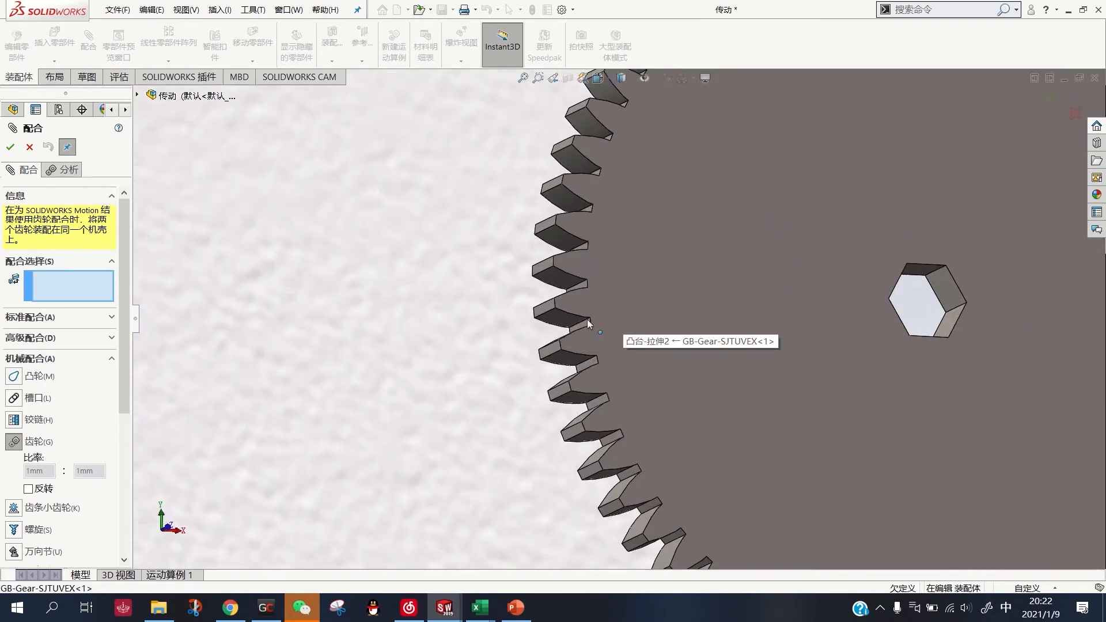
left_click(543, 316)
scroll(547, 316, "up", 10)
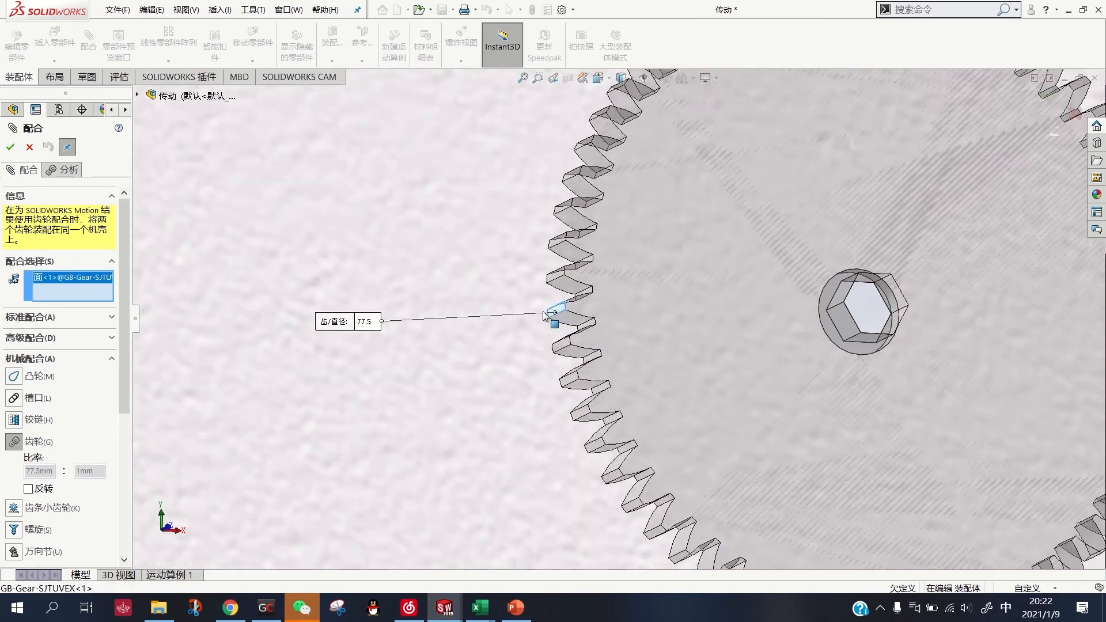
middle_click_drag(823, 340, 756, 351)
scroll(866, 324, "down", 6)
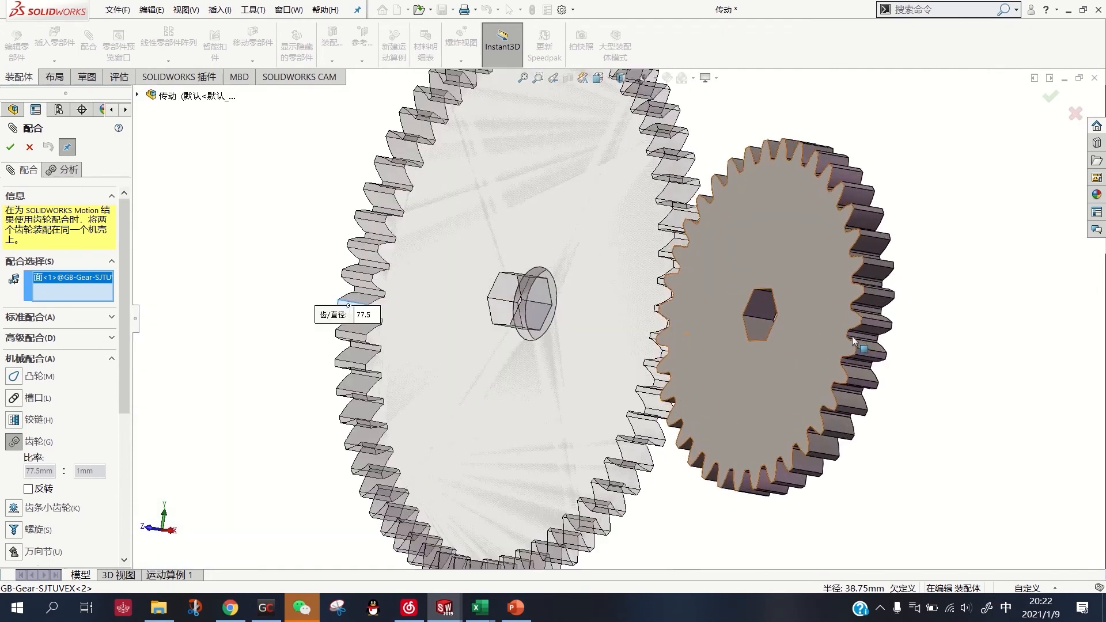
left_click(871, 326)
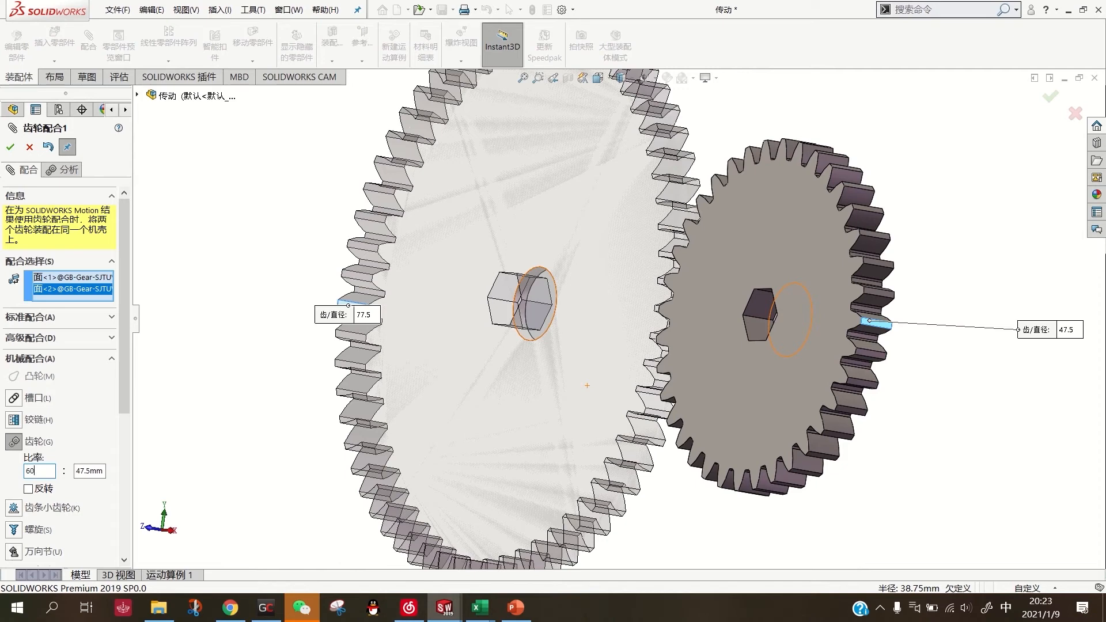
Set the gear mate's ratio to 60 : 36 and accept the mate
left_click(103, 471)
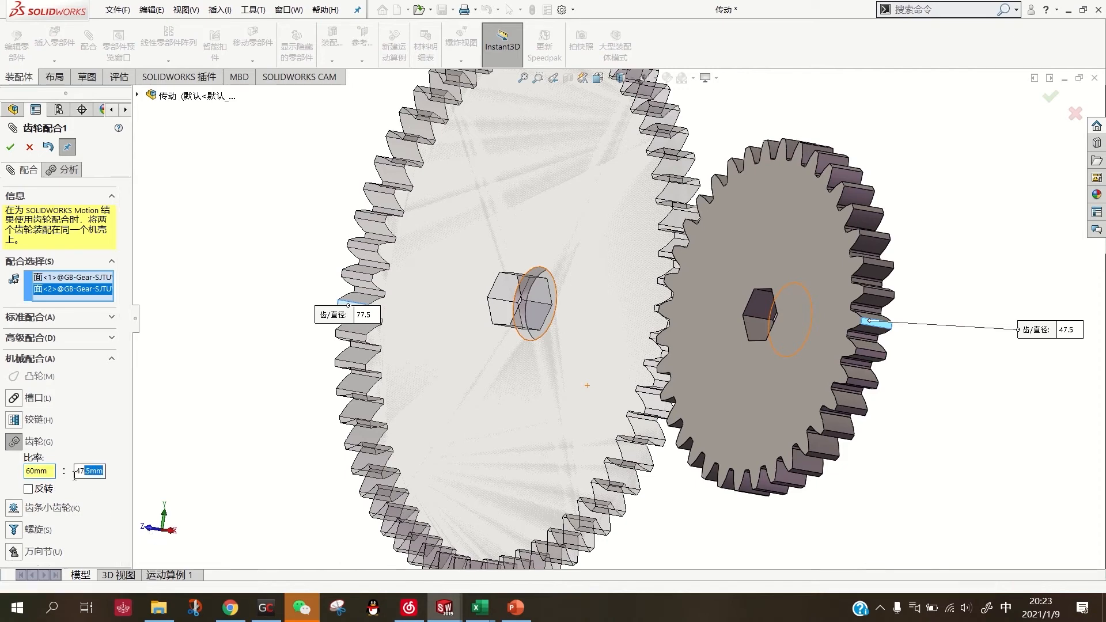
type("36")
key("Return")
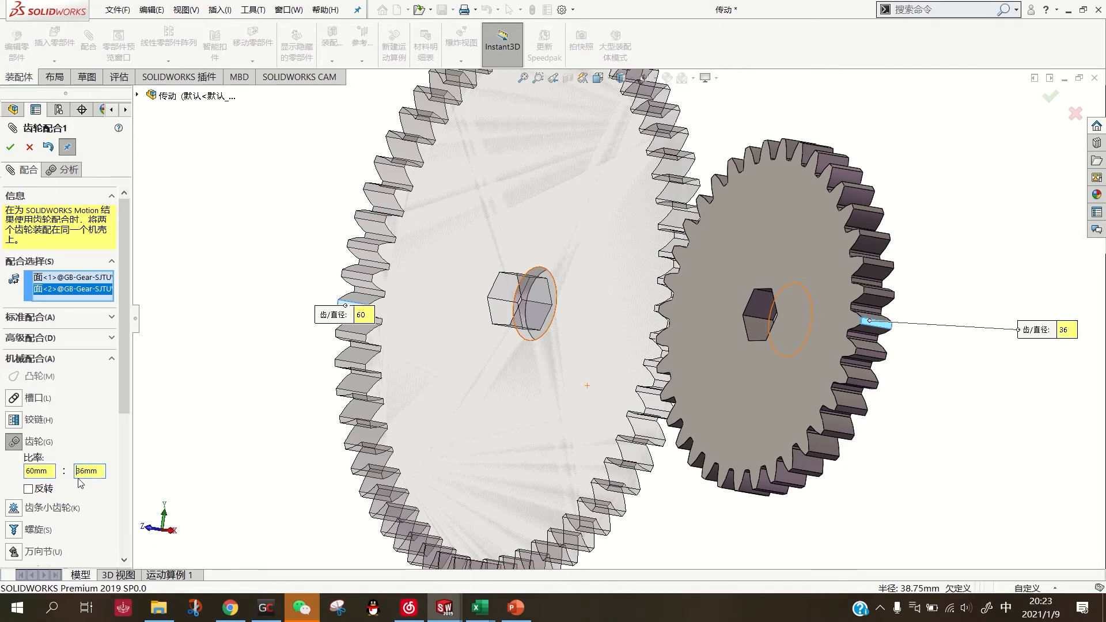
left_click(11, 147)
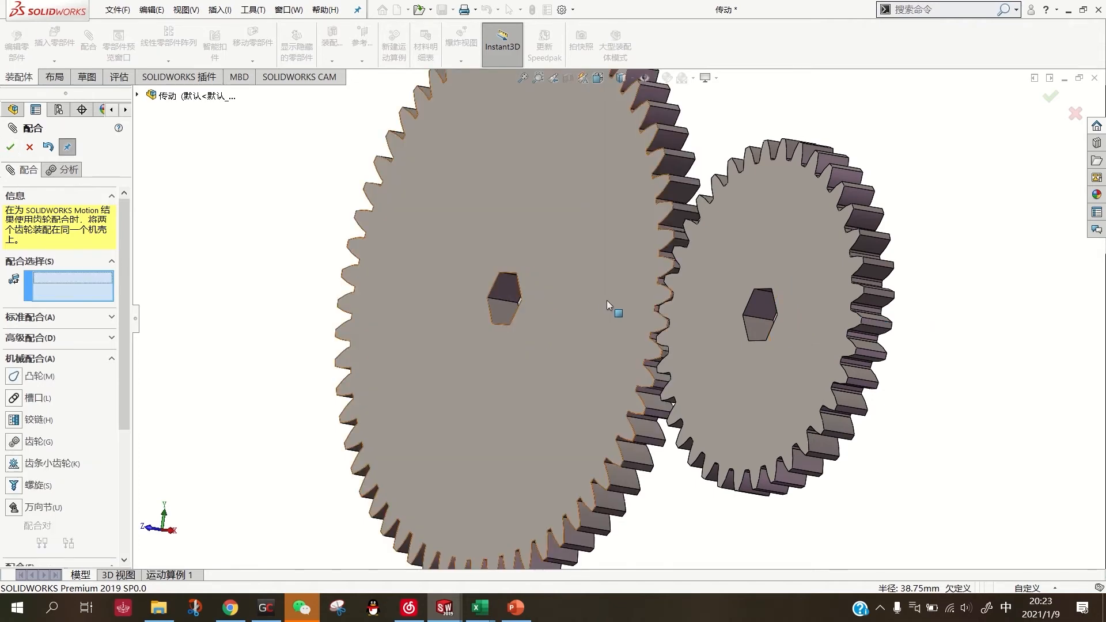
scroll(607, 300, "up", 4)
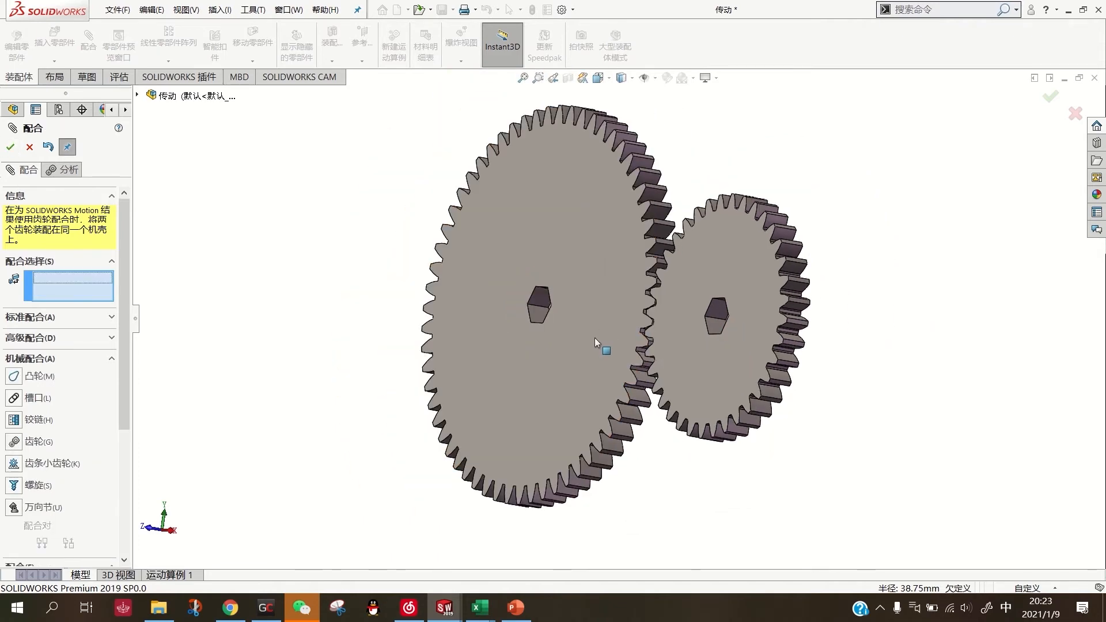
Leave the Mate command, orient to the front view and rotate the 60T gear to test the gear drive
left_click(11, 147)
key("space")
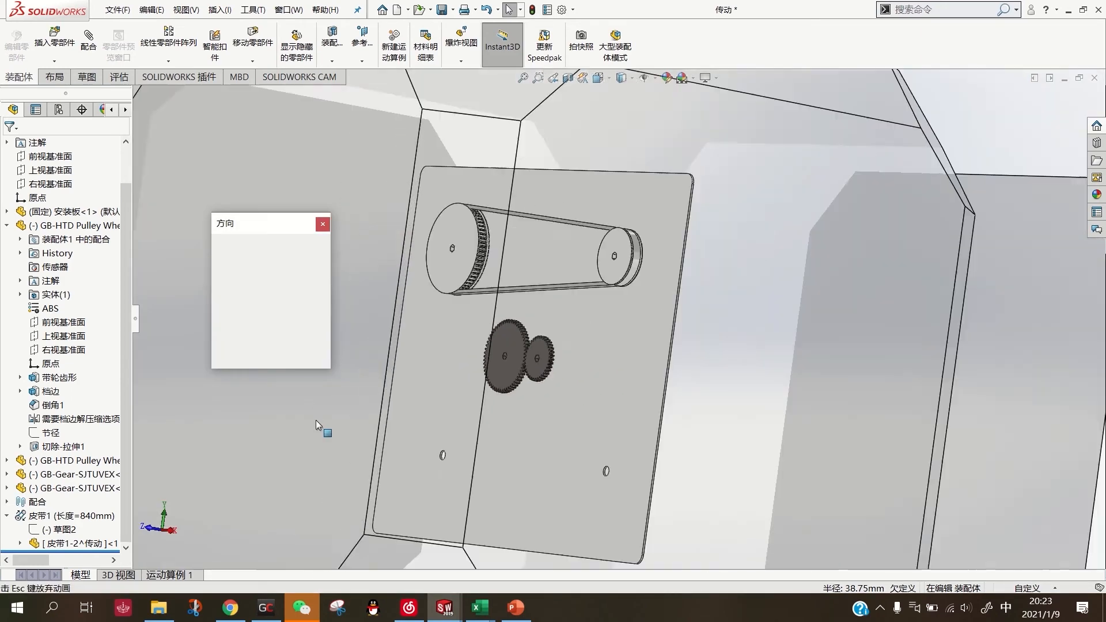
left_click(316, 422)
scroll(562, 296, "down", 1)
scroll(620, 310, "down", 2)
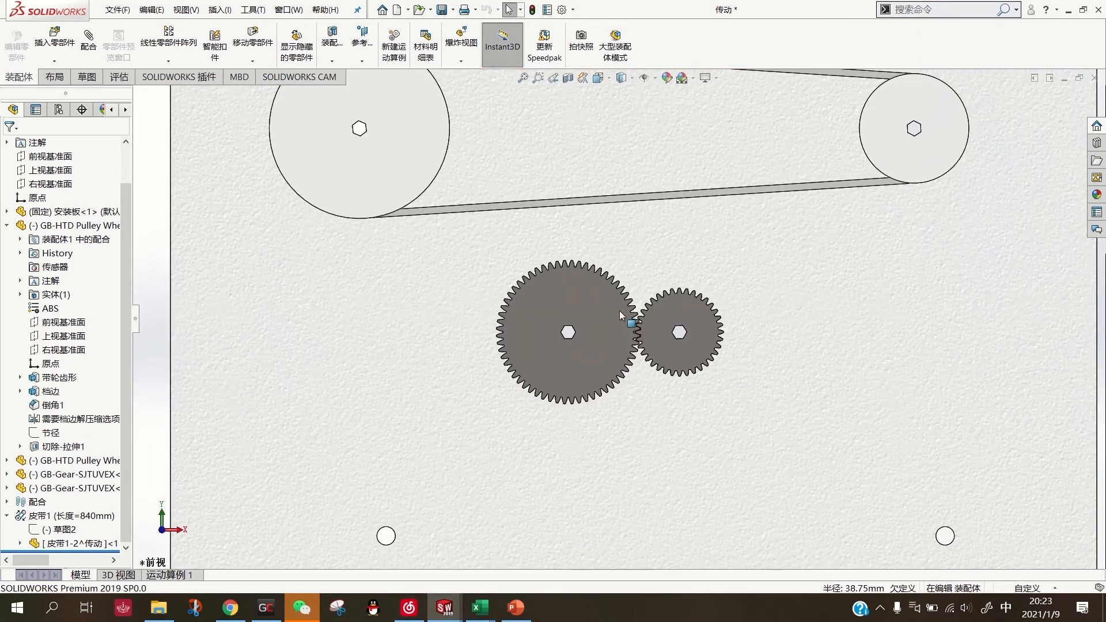
left_click_drag(620, 310, 566, 344)
key("Escape")
key("f")
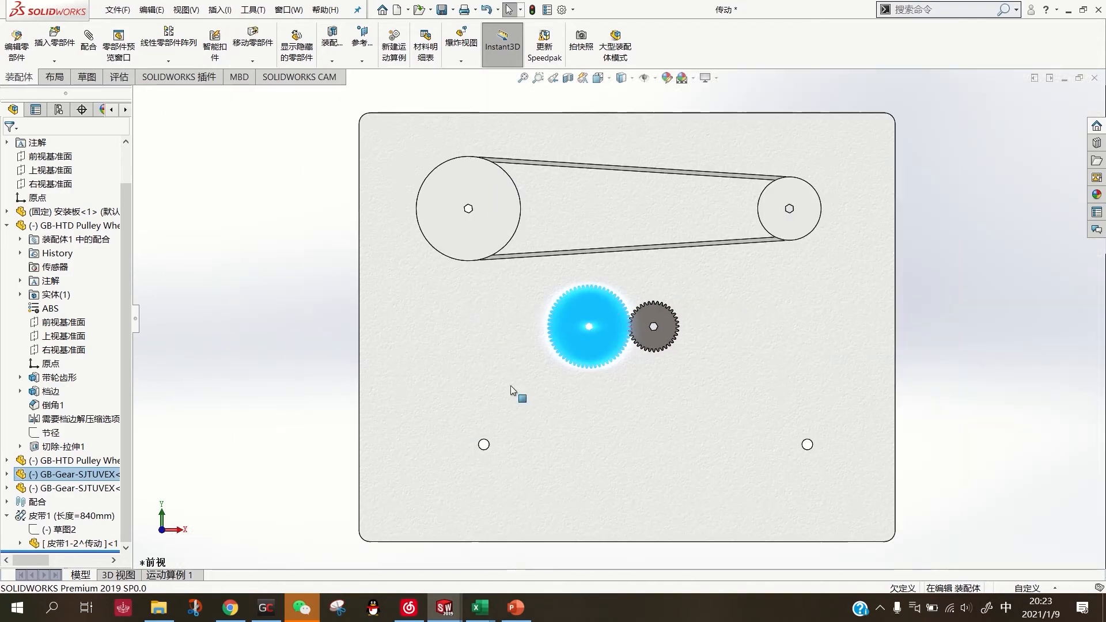
Insert the 链轮 sprocket in configuration 25 and place it over the plate's lower-left hole
left_click(236, 285)
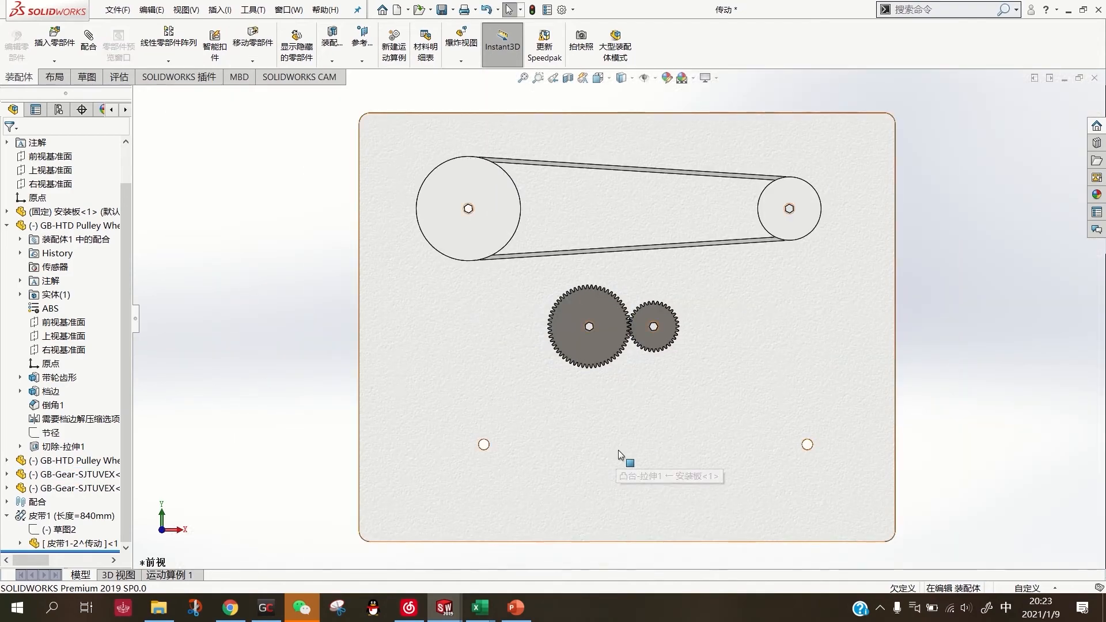
scroll(618, 451, "down", 1)
left_click(54, 38)
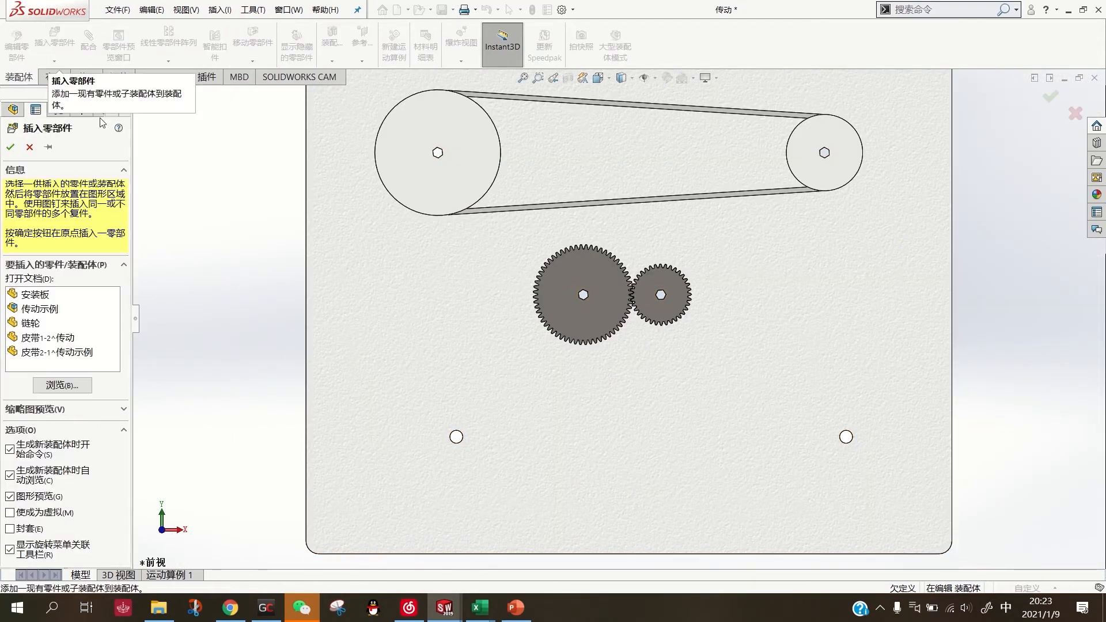
left_click(26, 327)
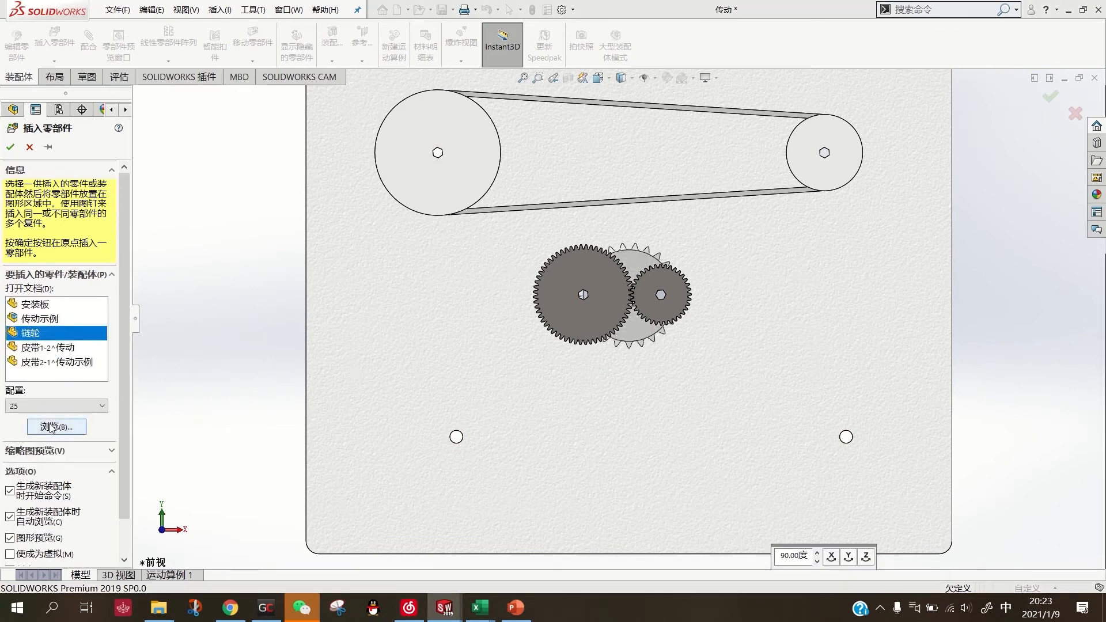
left_click(458, 417)
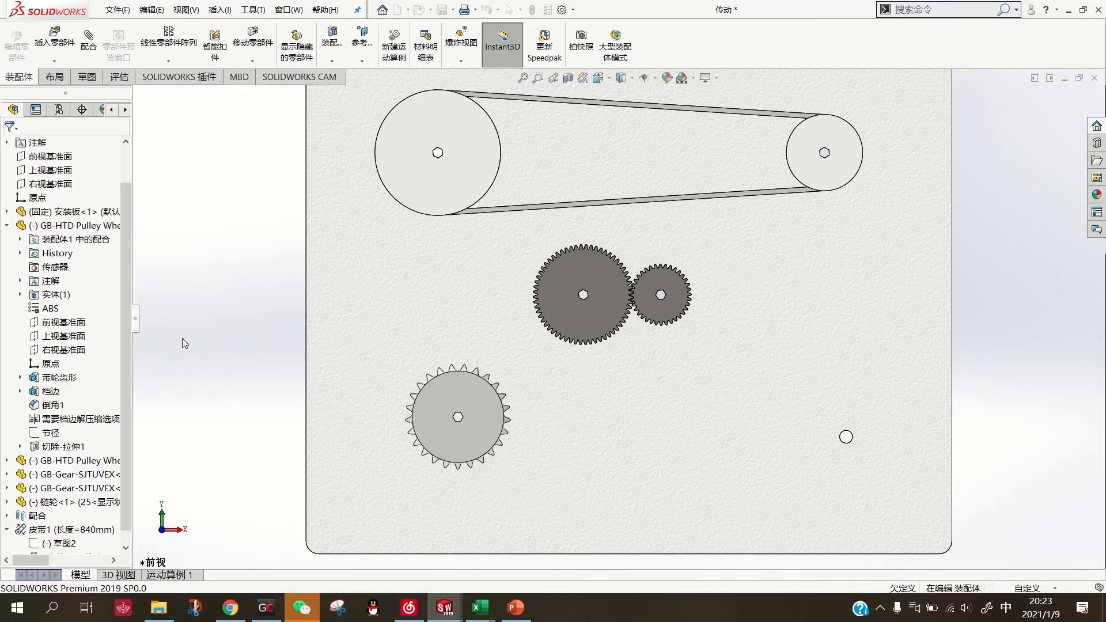
Copy the 链轮 sprocket and place the duplicate near the plate's lower-right hole
left_click(479, 399)
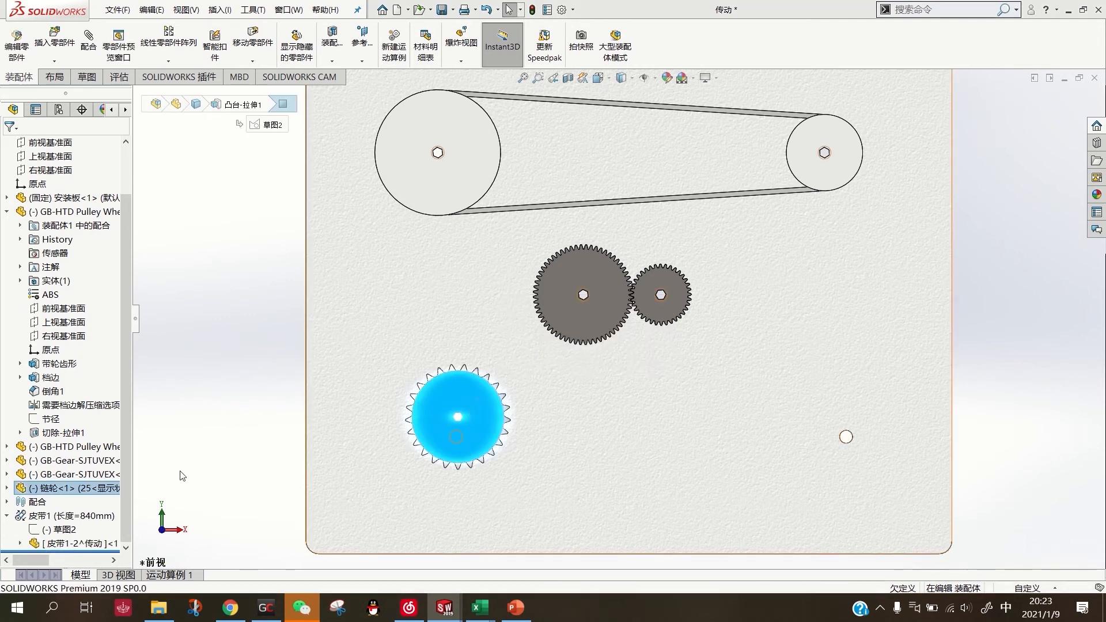
left_click(85, 491)
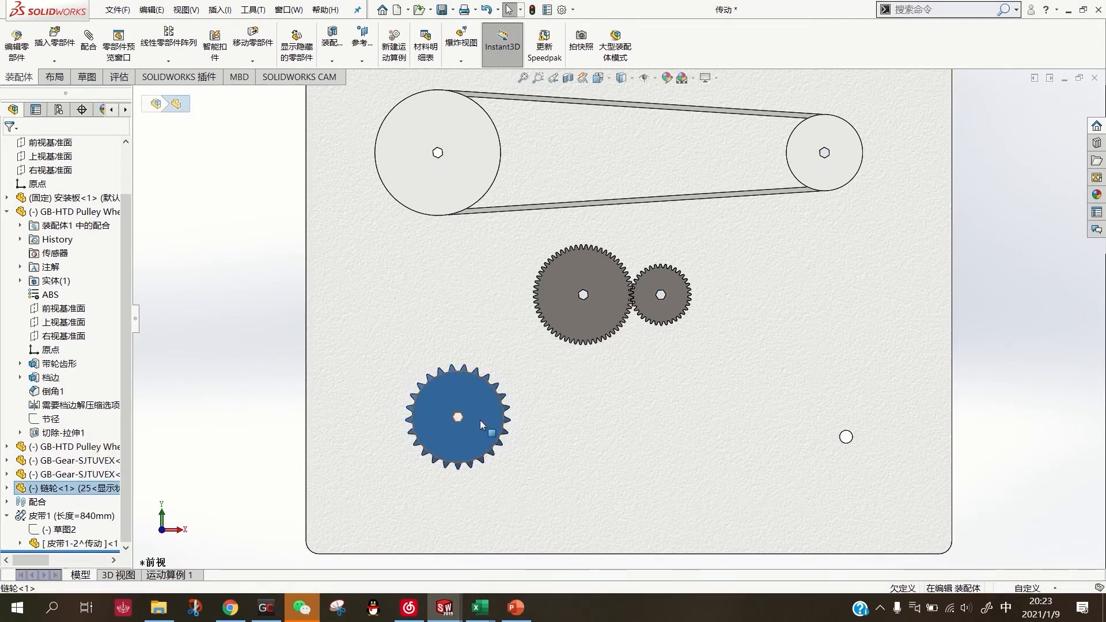
key("ctrl+c")
key("ctrl+v")
left_click_drag(499, 407, 836, 415)
Switch the second 链轮 sprocket to configuration 16
right_click(837, 414)
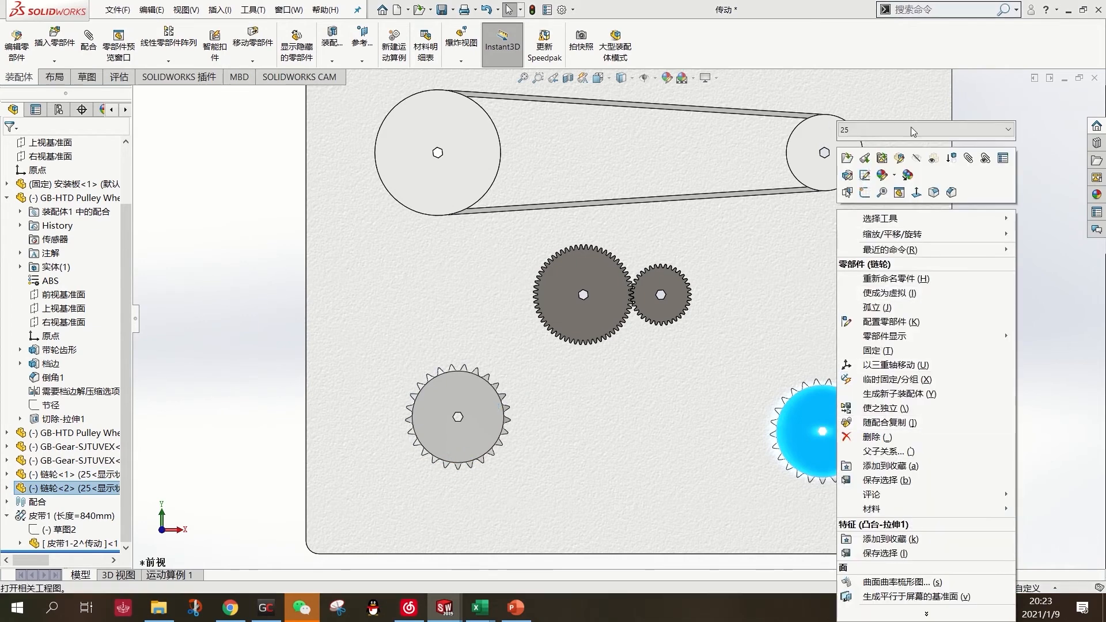
left_click(946, 129)
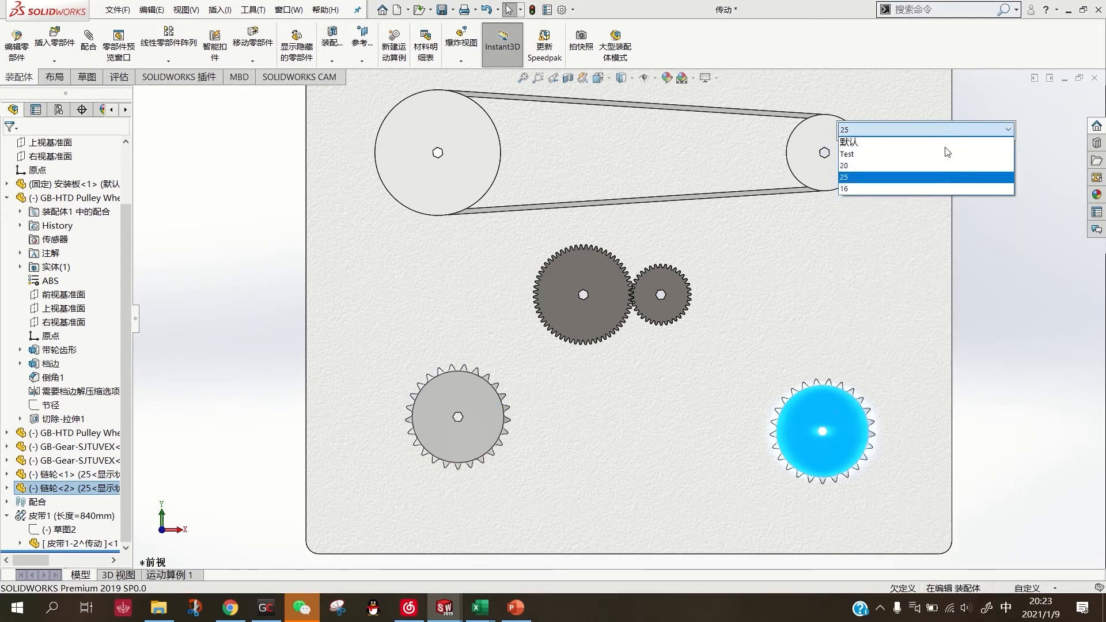
left_click(899, 188)
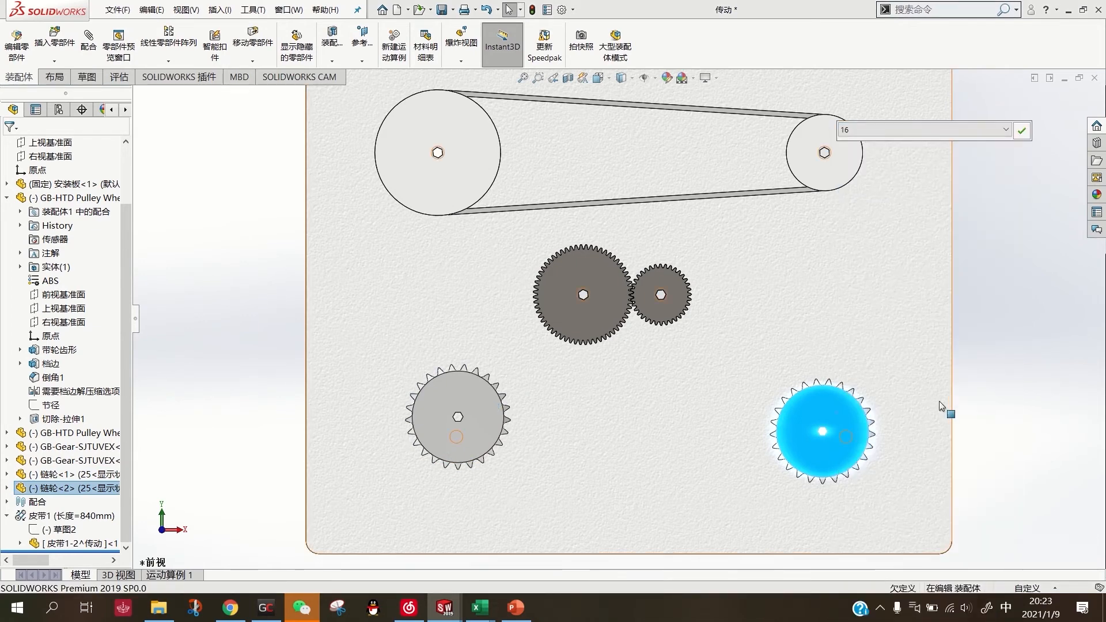
left_click(1022, 129)
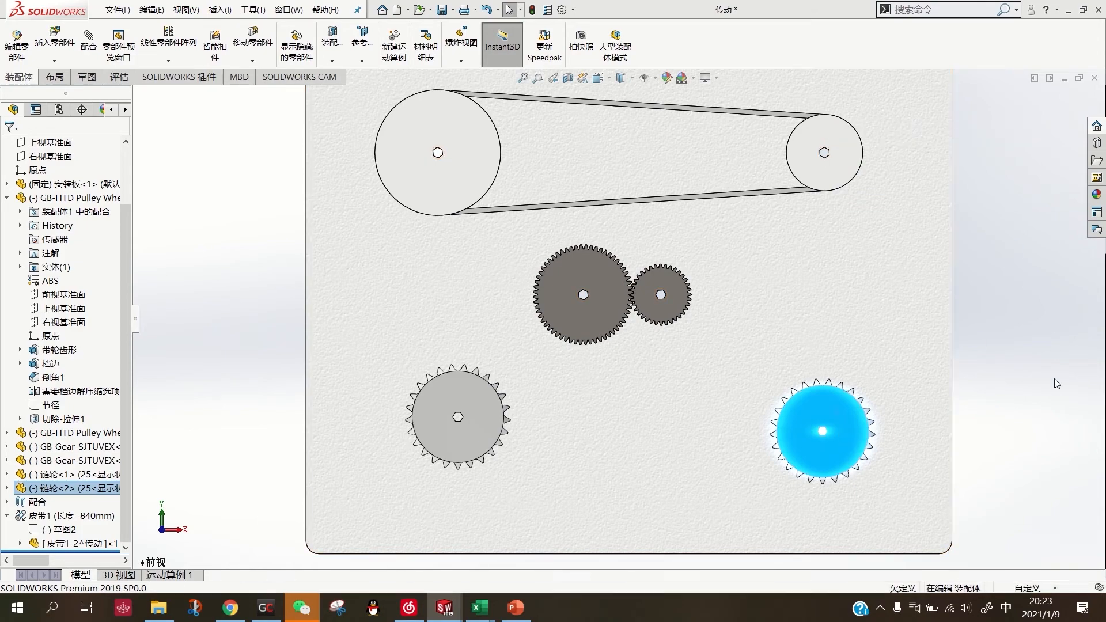
left_click(1050, 396)
Add a concentric mate between a tooth-tip face of the size 25 sprocket and the plate's lower-left hole
scroll(469, 417, "down", 8)
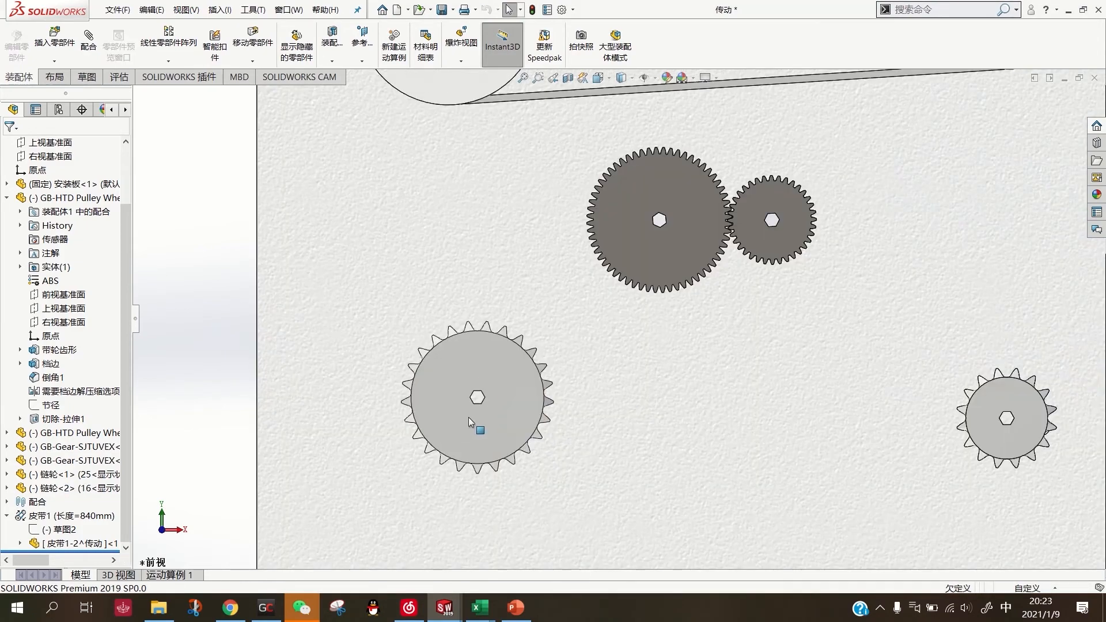
scroll(475, 419, "up", 3)
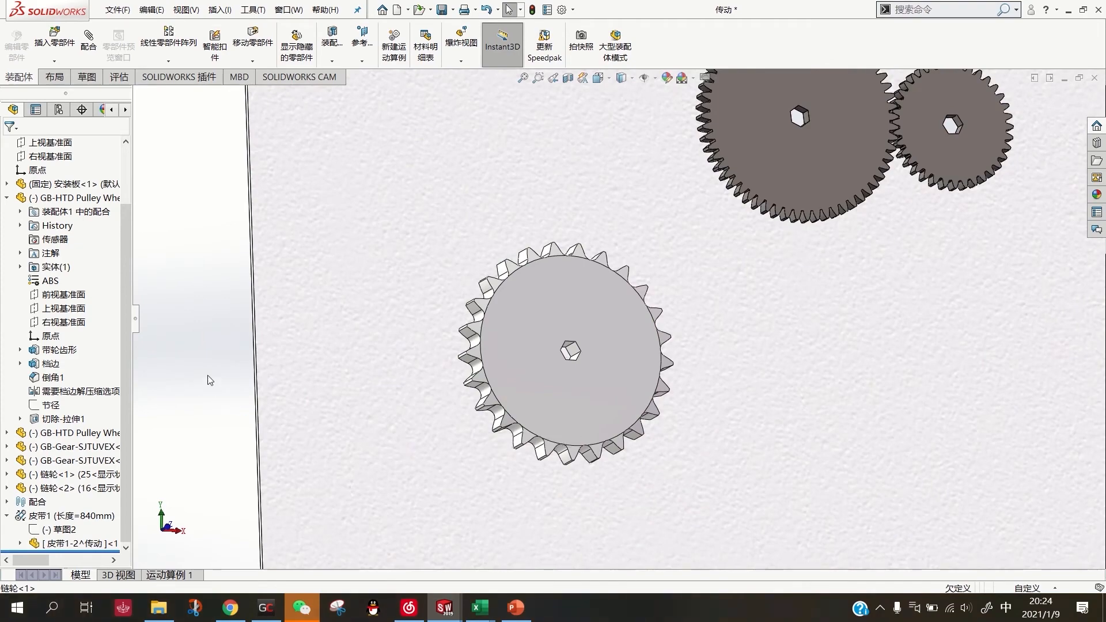
key("m")
scroll(465, 385, "down", 6)
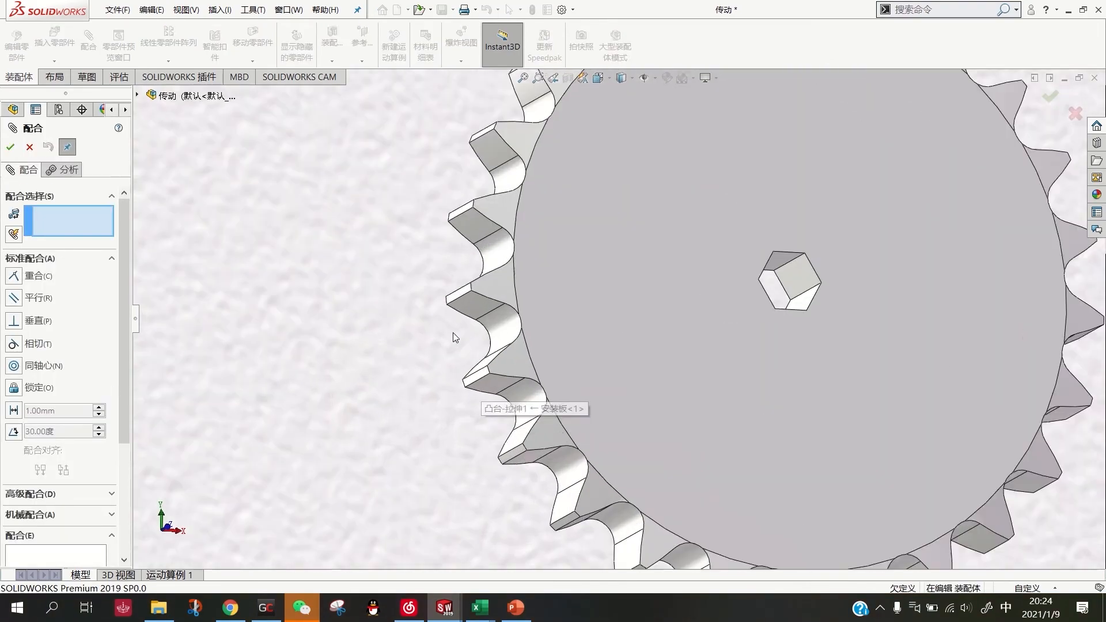
left_click(463, 295)
scroll(696, 361, "up", 2)
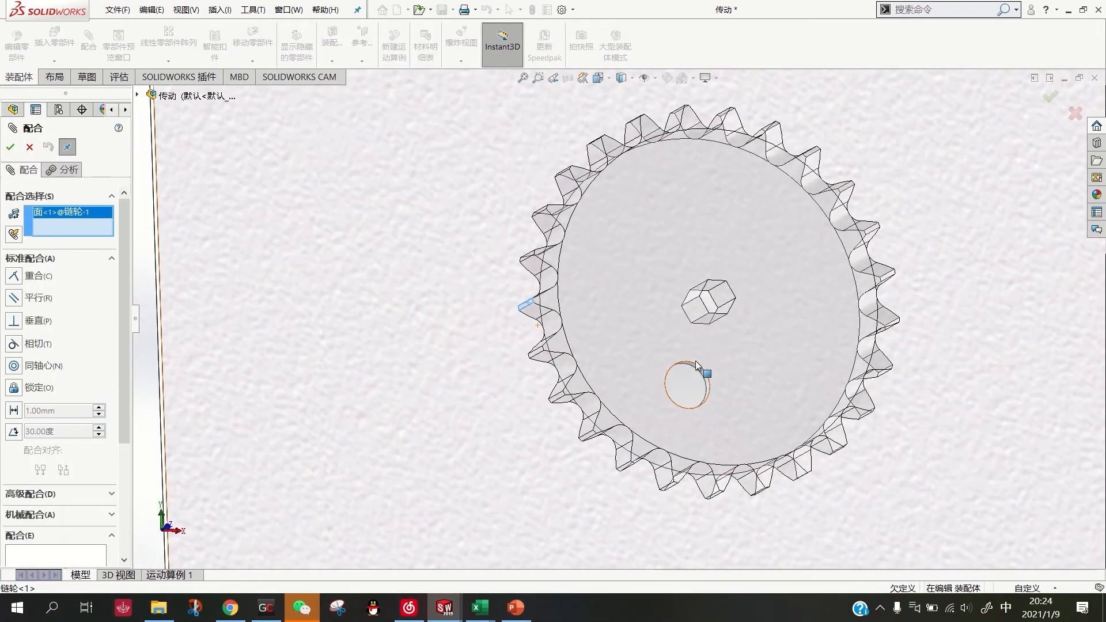
scroll(691, 399, "down", 5)
left_click(704, 302)
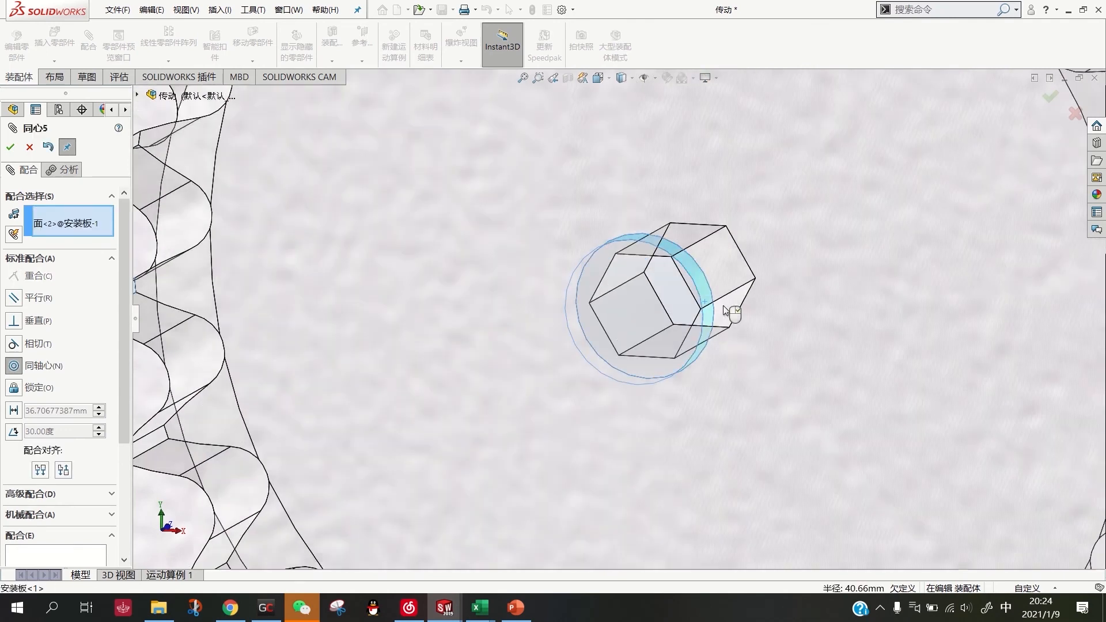
left_click(897, 276)
Add a coincident mate between the plate's front face and the back face of the size 25 sprocket
scroll(744, 354, "up", 4)
left_click(326, 372)
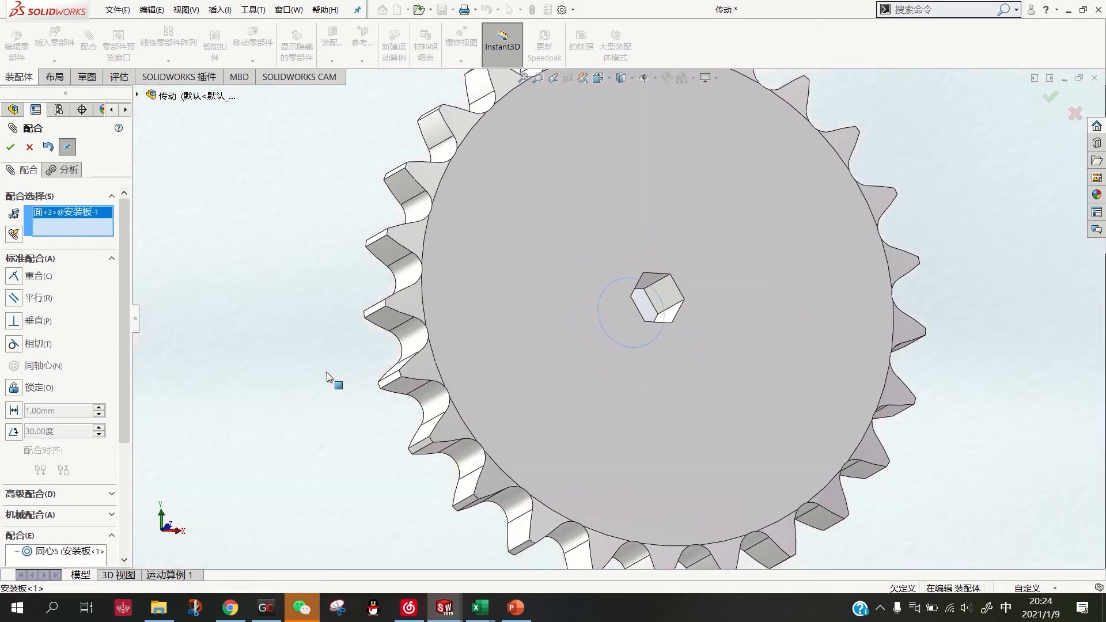
middle_click_drag(327, 372, 441, 298)
left_click(252, 461)
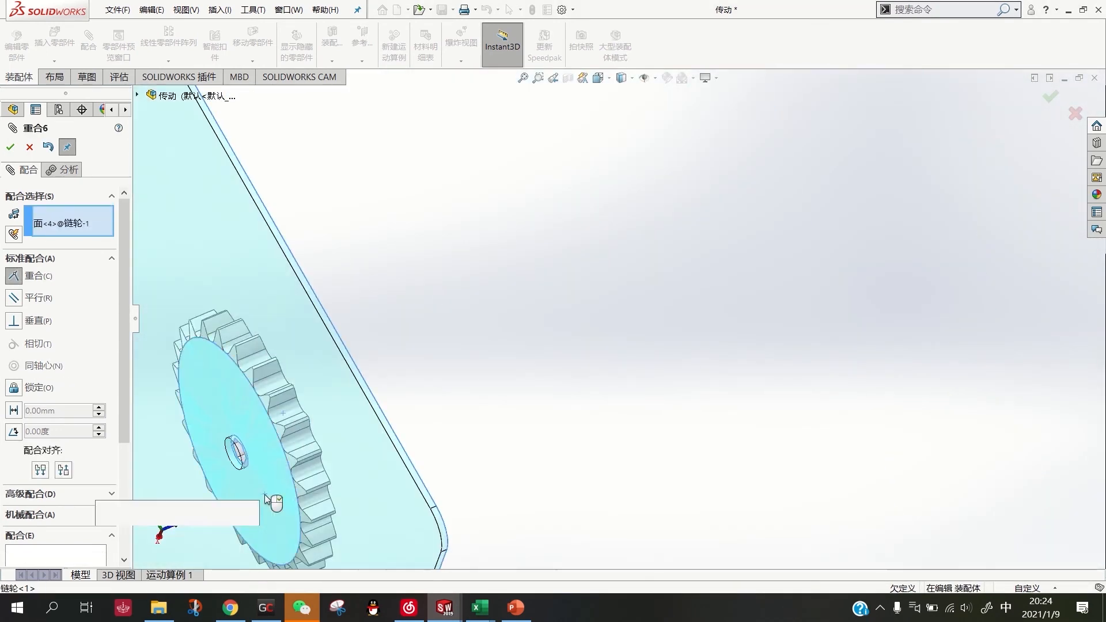
left_click(249, 516)
Add a concentric mate between a tooth-tip face of the size 16 sprocket and the plate's lower-right hole
scroll(477, 427, "up", 6)
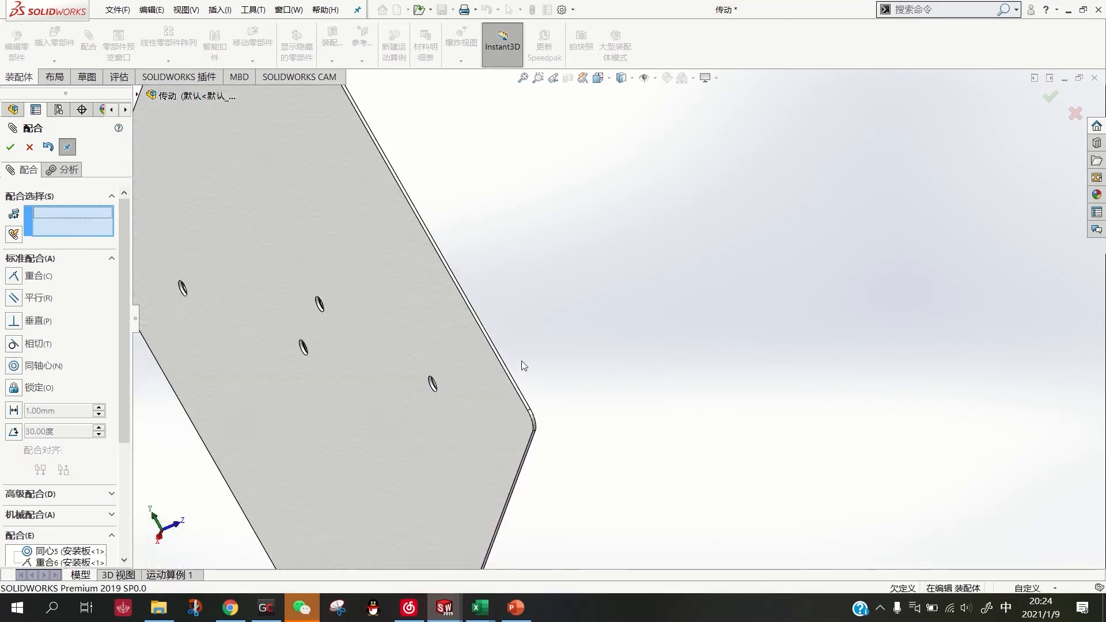
scroll(879, 321, "down", 6)
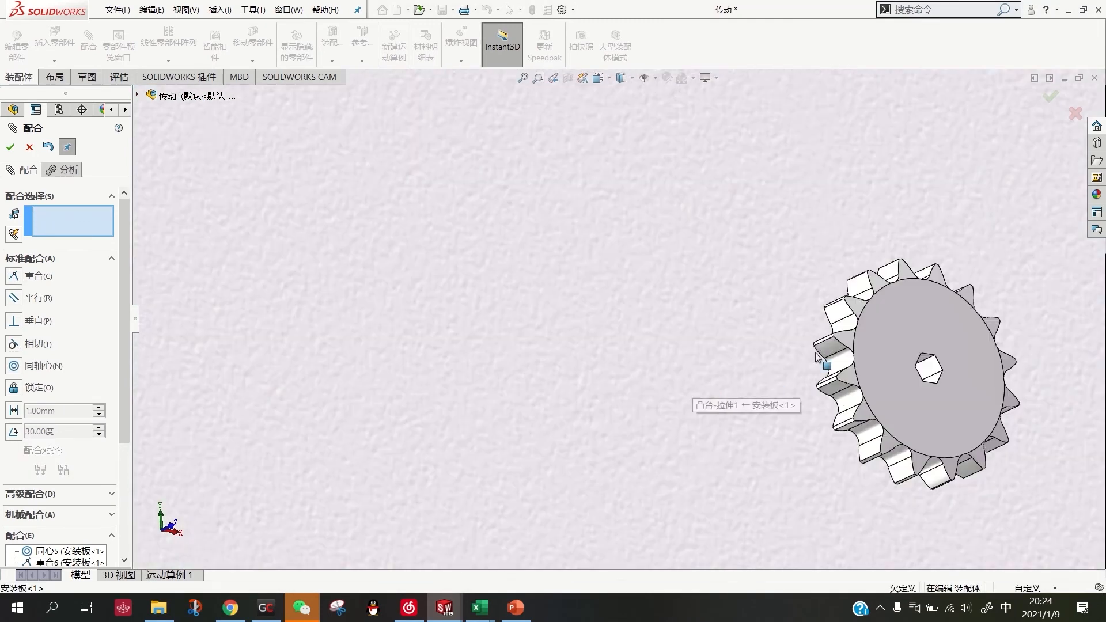
scroll(824, 361, "down", 3)
left_click(756, 312)
scroll(795, 363, "up", 4)
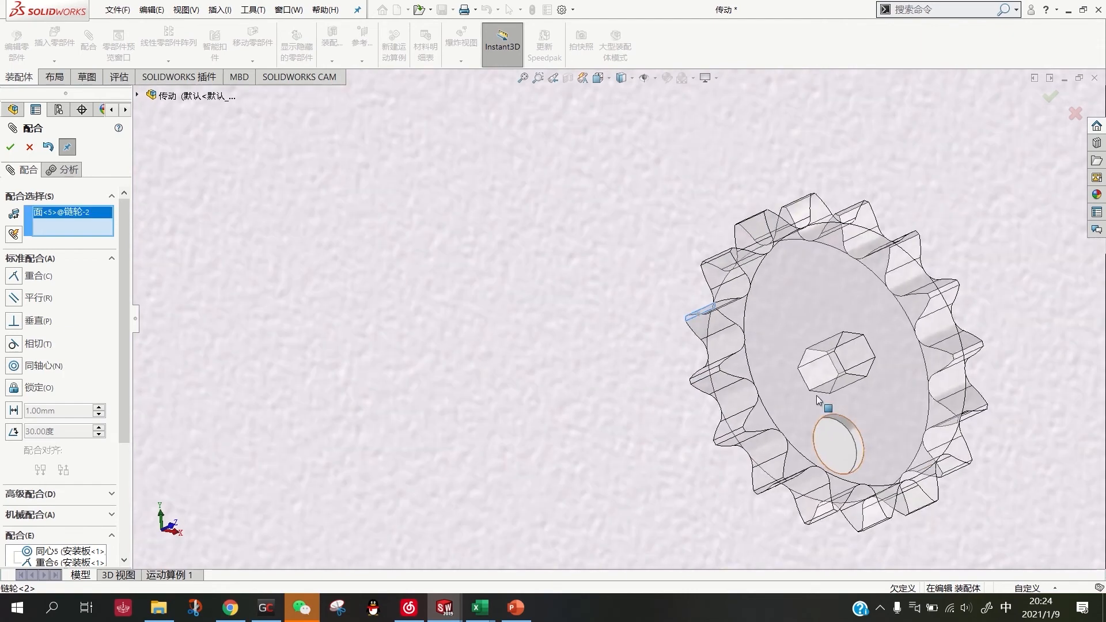
scroll(817, 395, "down", 6)
left_click(884, 484)
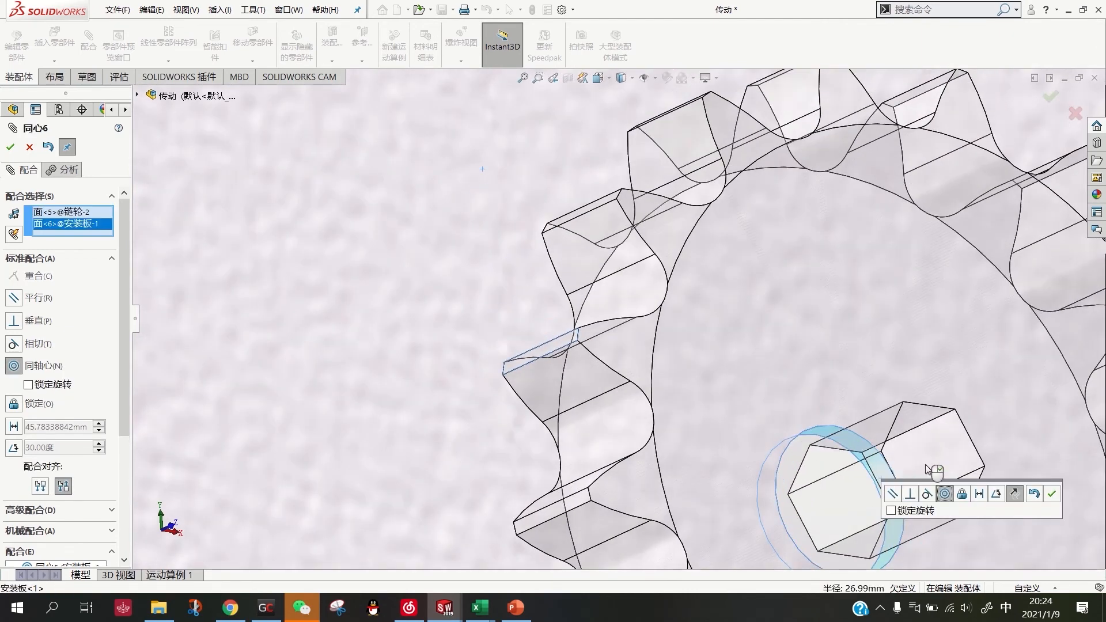
left_click(1050, 492)
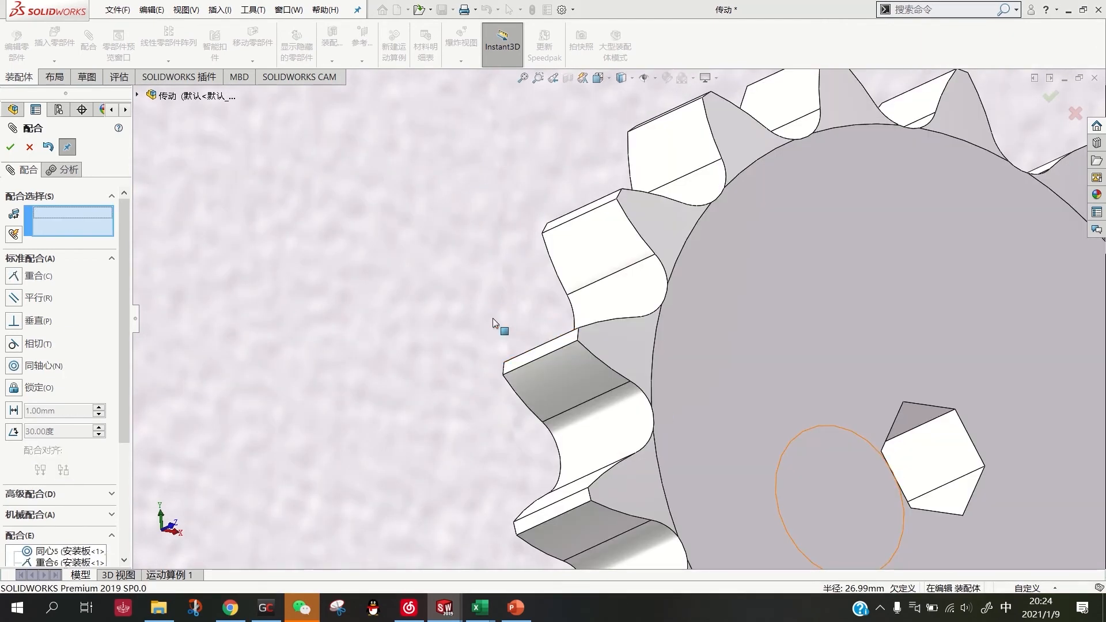
Mate the back face of the size 16 sprocket coincident with the plate's front face and finish mating
left_click(492, 316)
scroll(492, 316, "up", 3)
middle_click_drag(491, 313, 612, 257)
left_click(488, 428)
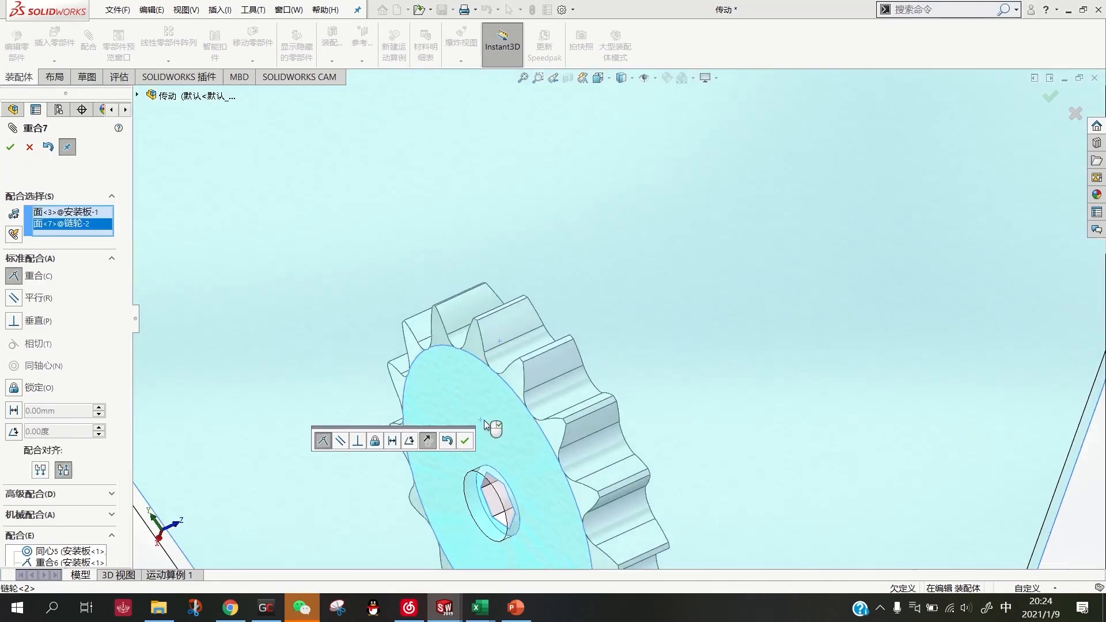
left_click(462, 442)
scroll(615, 367, "up", 7)
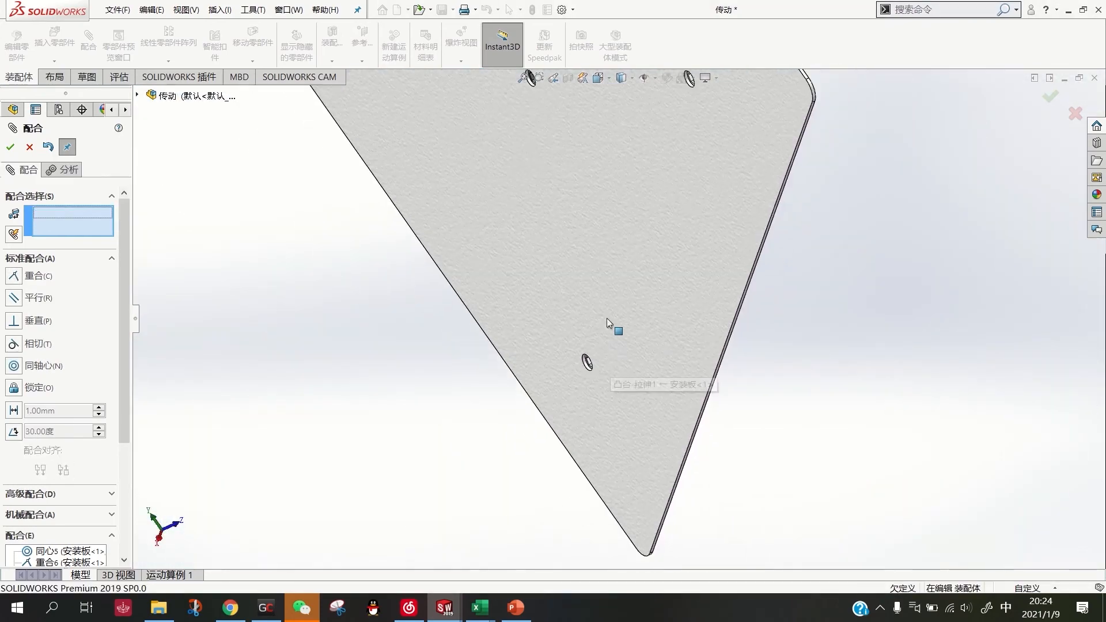
middle_click_drag(609, 324, 459, 442)
scroll(480, 265, "down", 3)
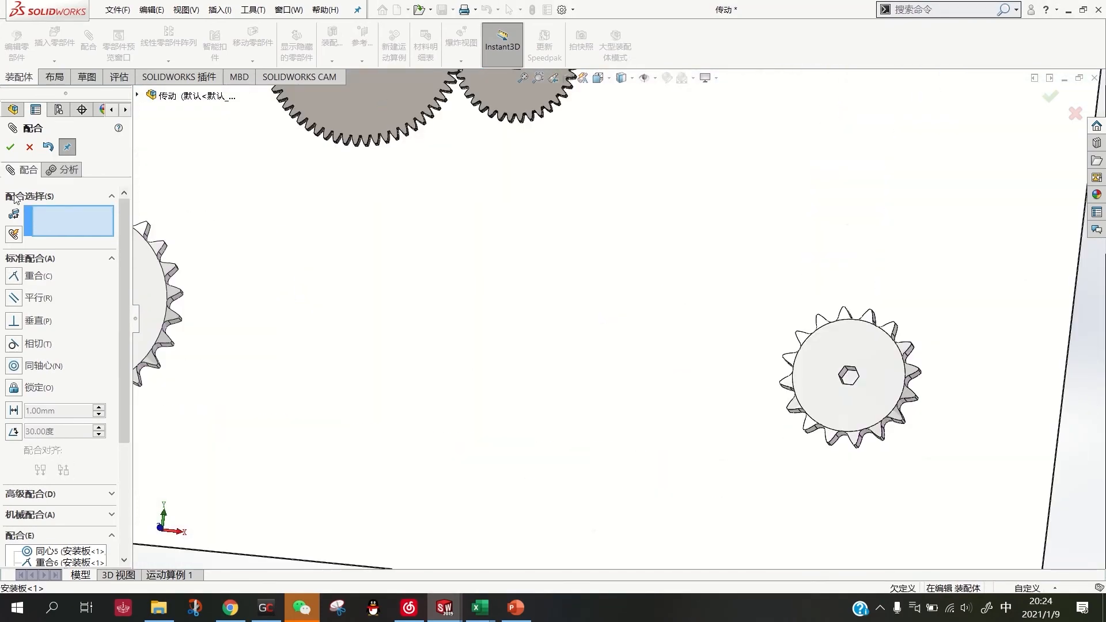
left_click(10, 147)
Orient the assembly to the front view
scroll(449, 289, "up", 4)
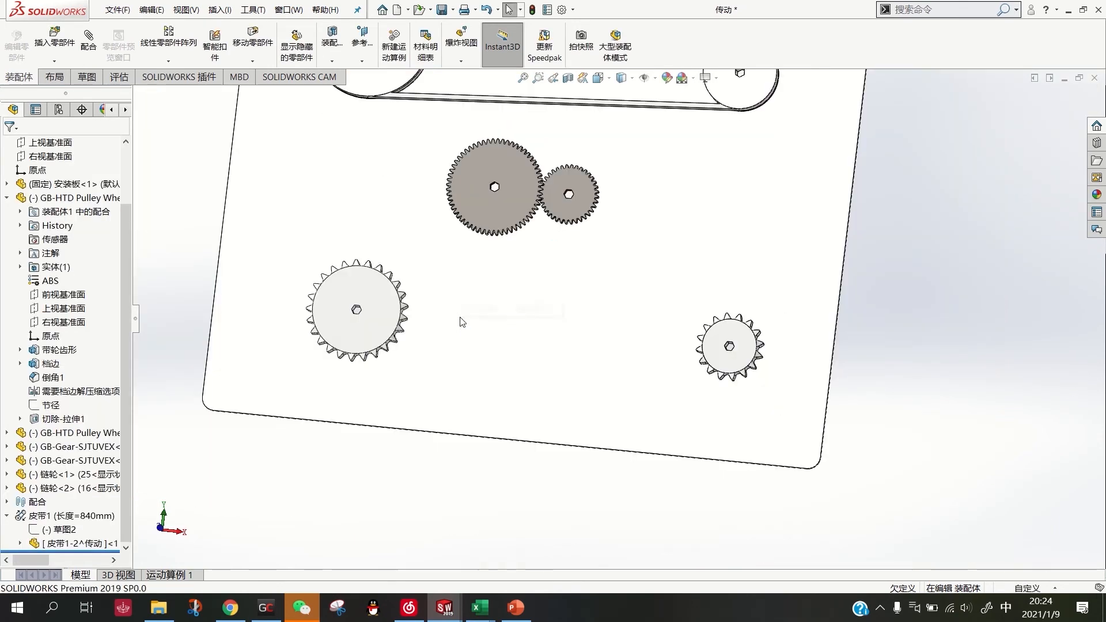
middle_click_drag(461, 319, 483, 372)
key("space")
left_click(503, 386)
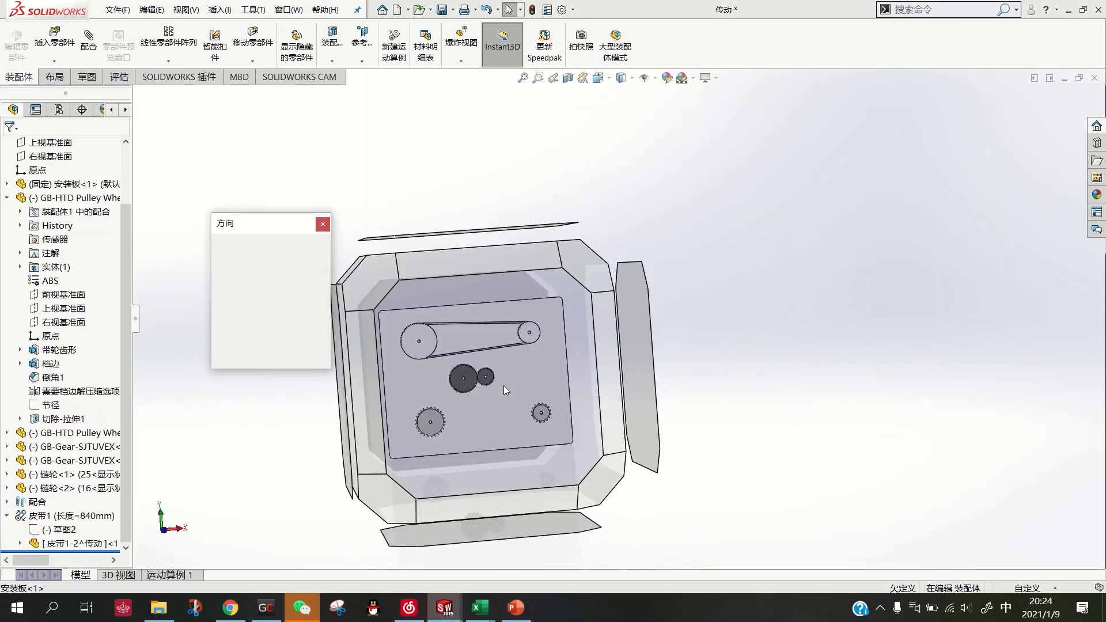
left_click(220, 10)
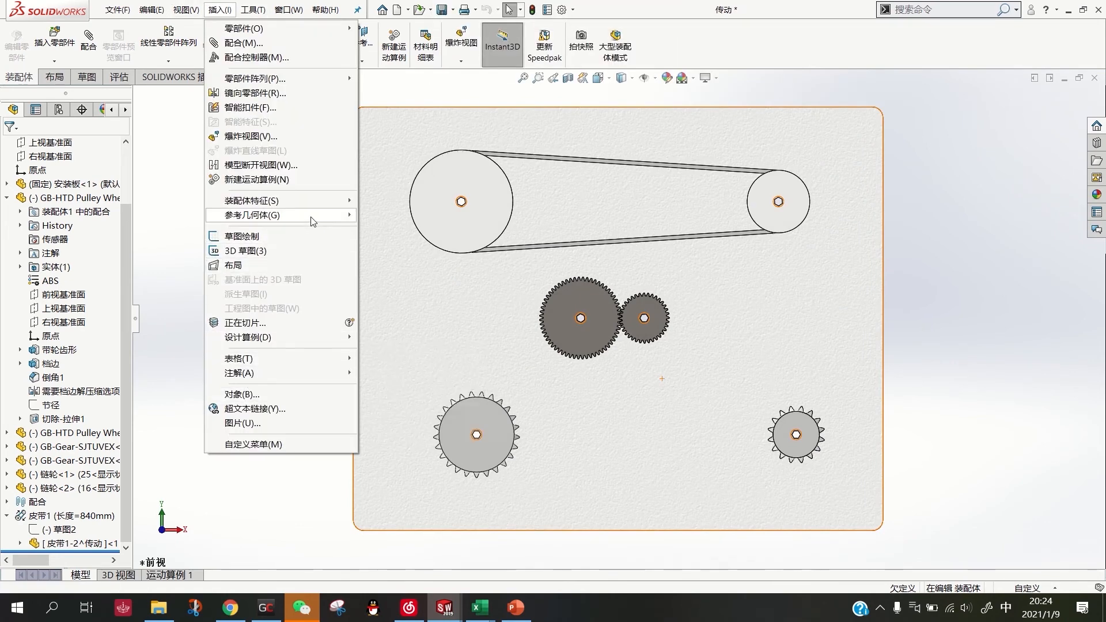
mouse_move(314, 201)
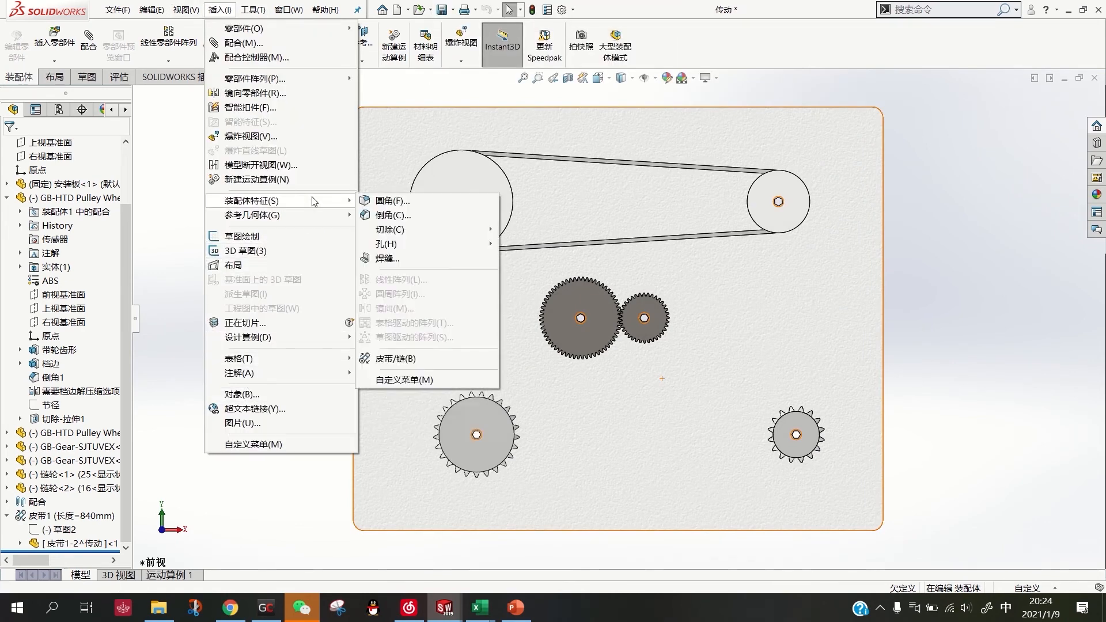
left_click(397, 359)
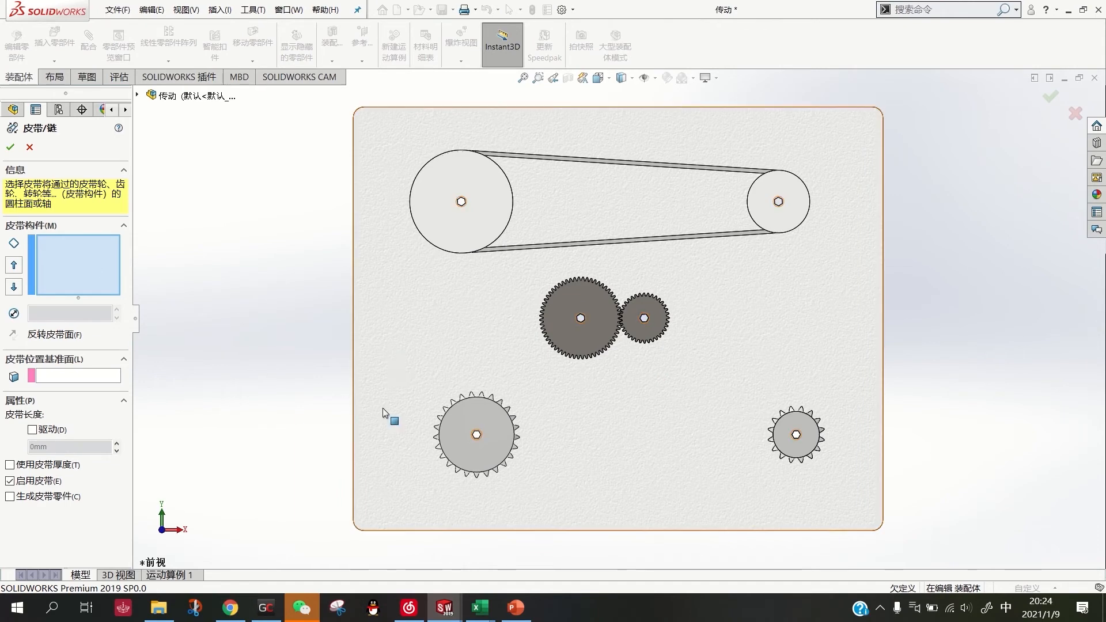
scroll(504, 415, "down", 2)
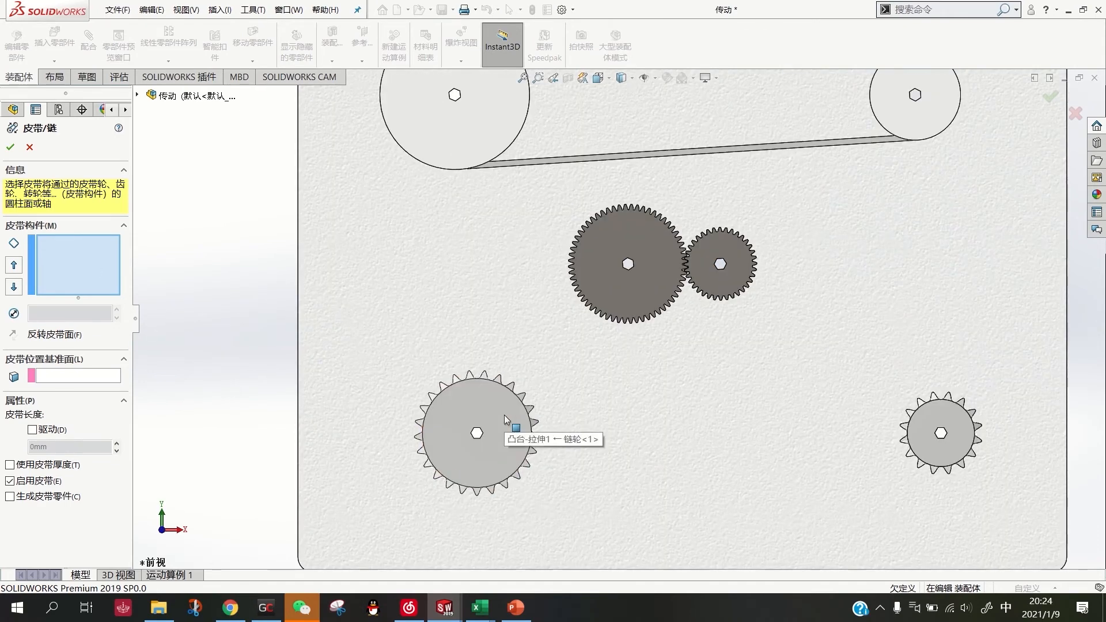
left_click(30, 147)
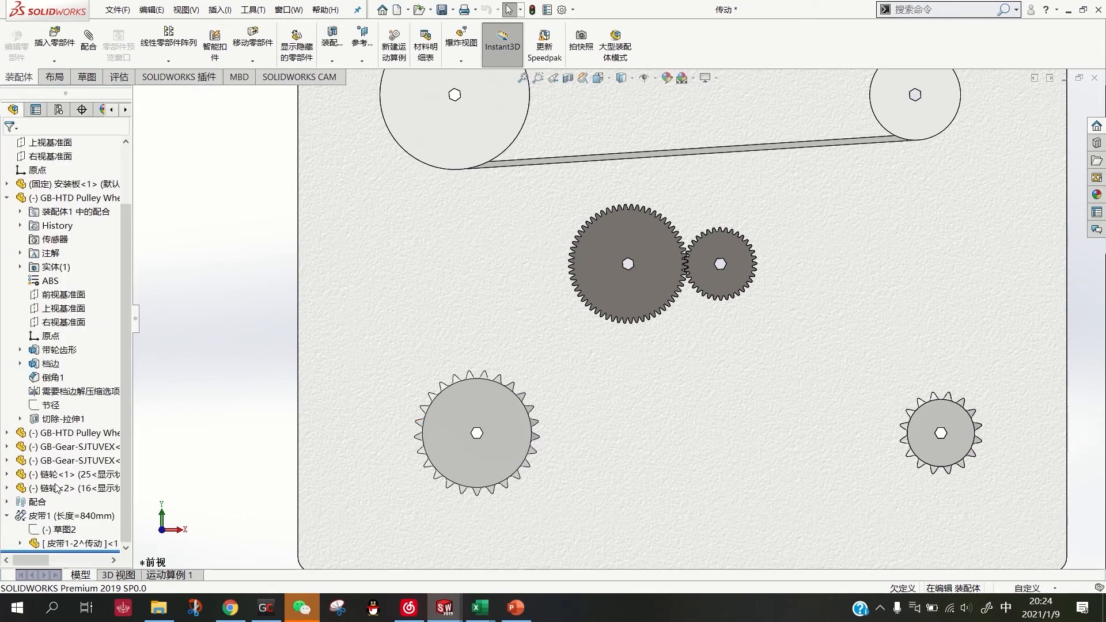
Show the pitch circle sketch 草图5 of the size 25 sprocket
left_click(8, 475)
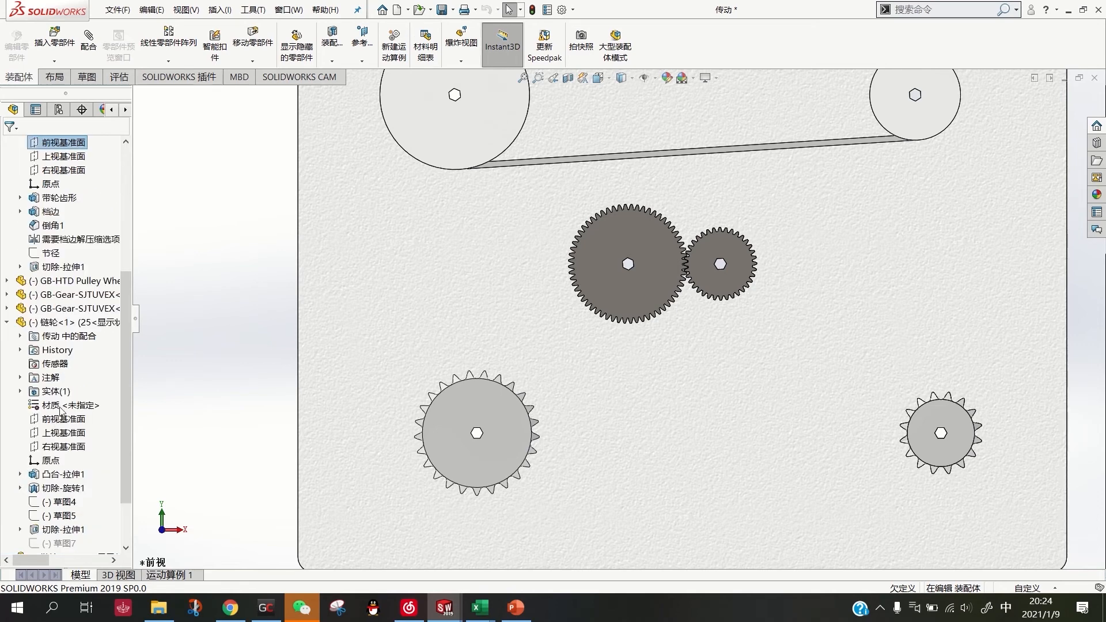
left_click(62, 544)
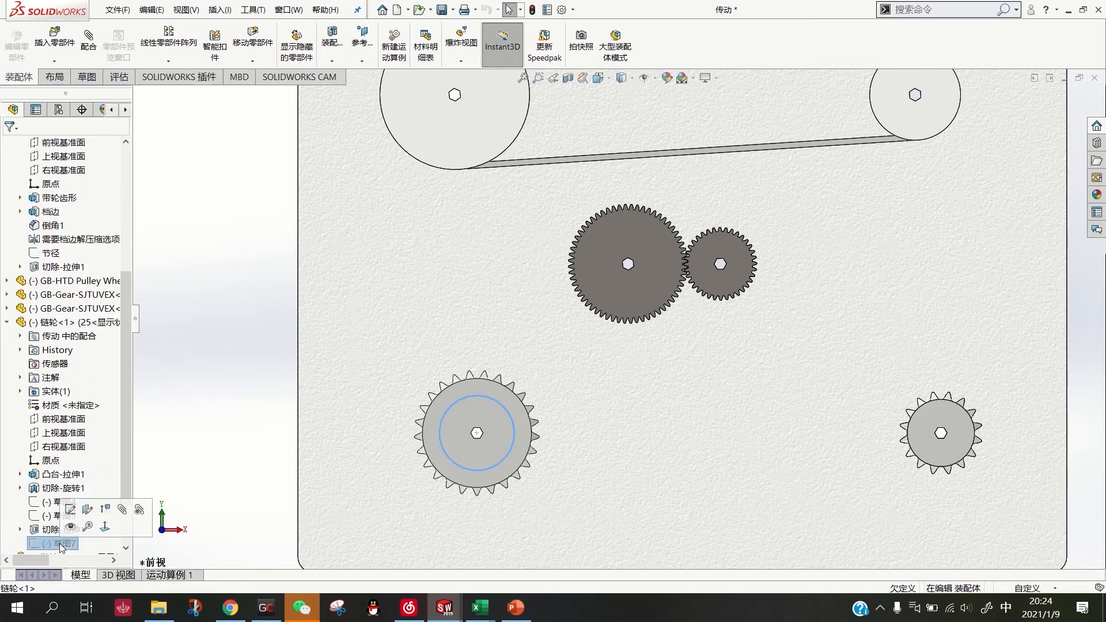
left_click(58, 516)
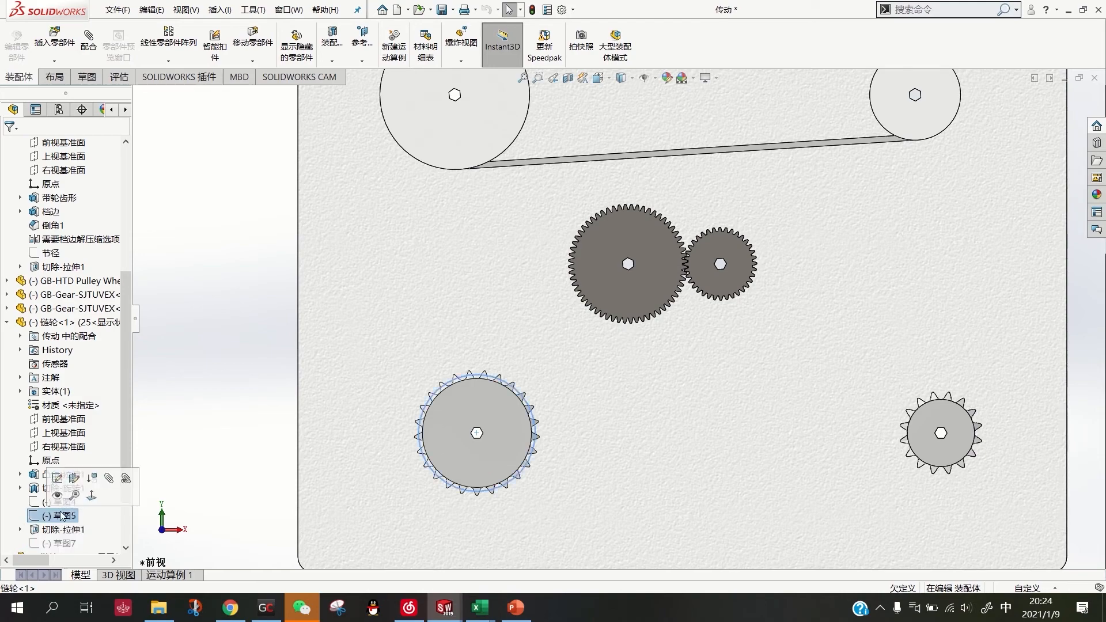
scroll(62, 516, "down", 2)
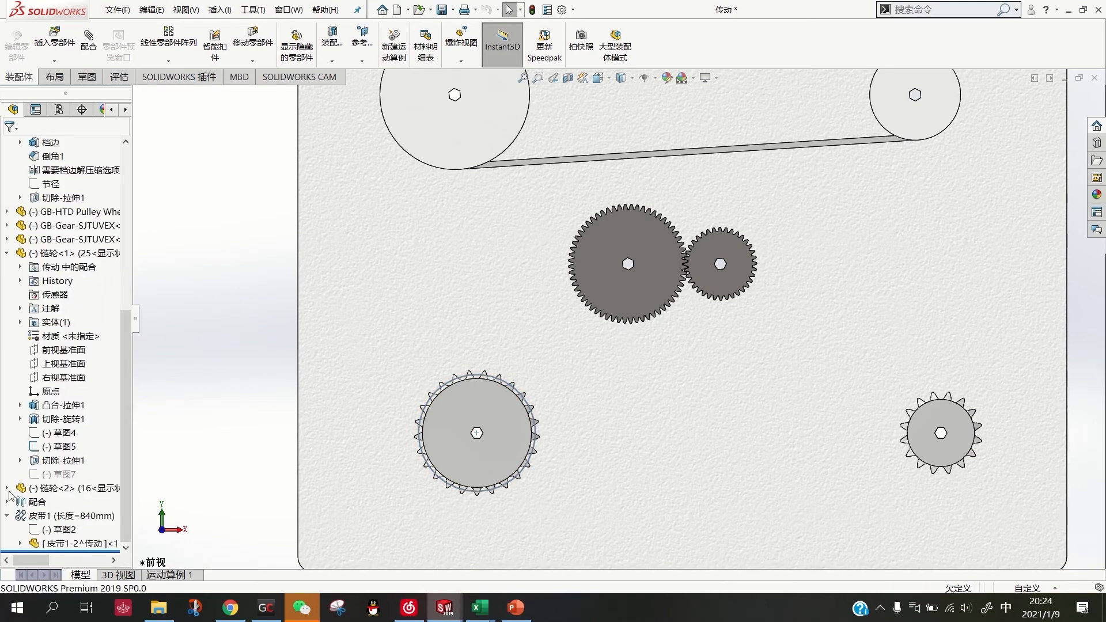
Show the pitch circle sketch 草图7 of the size 16 sprocket
left_click(7, 489)
left_click(60, 544)
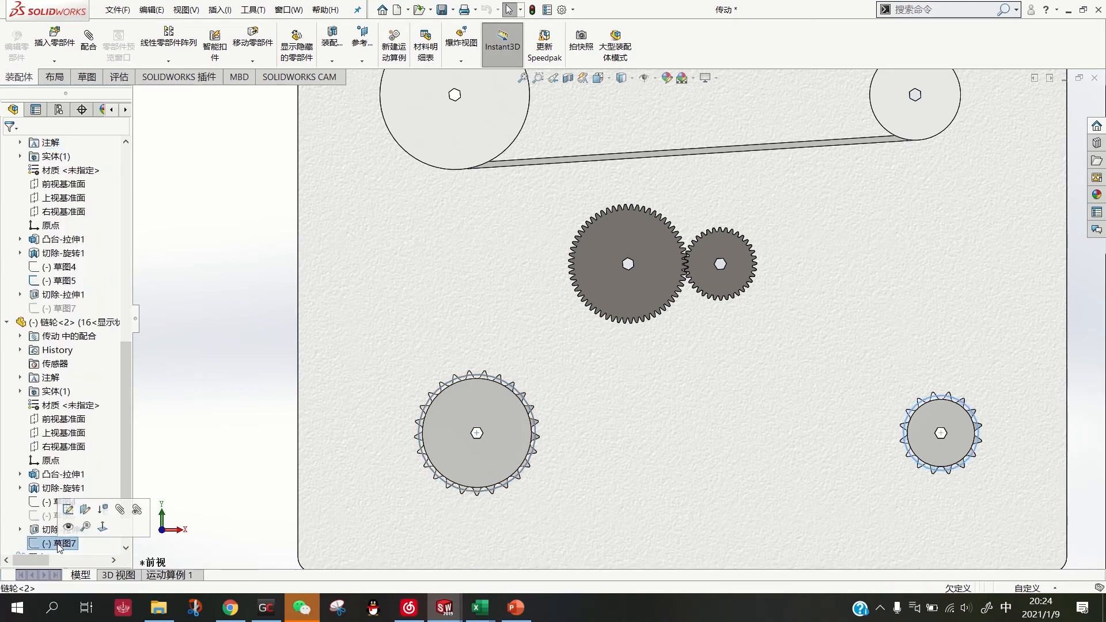
left_click(68, 527)
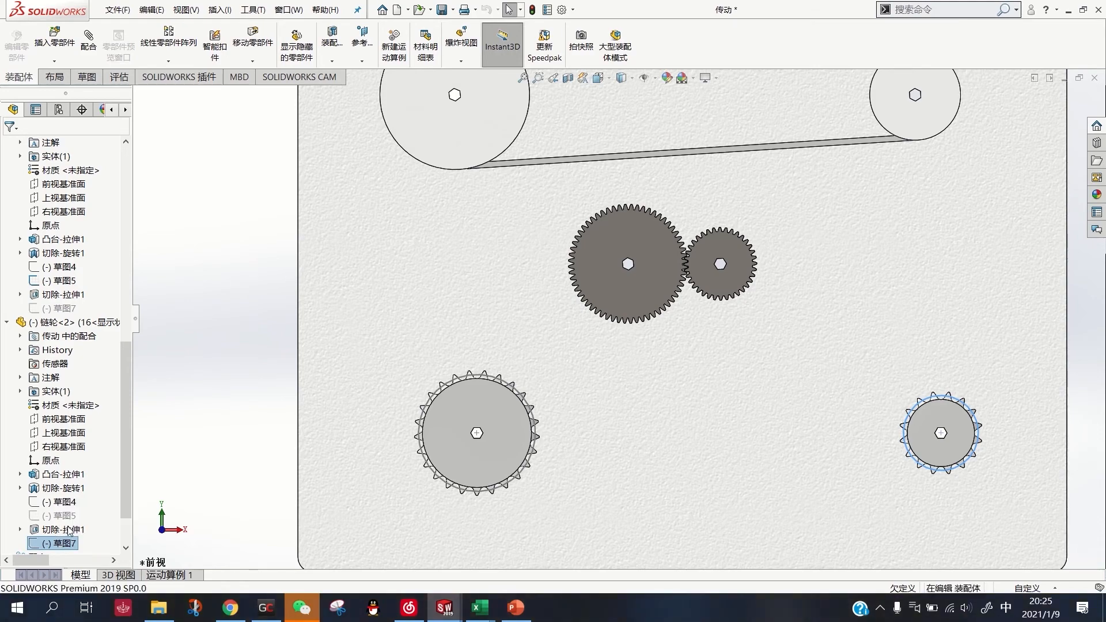
scroll(964, 434, "down", 2)
scroll(836, 409, "up", 3)
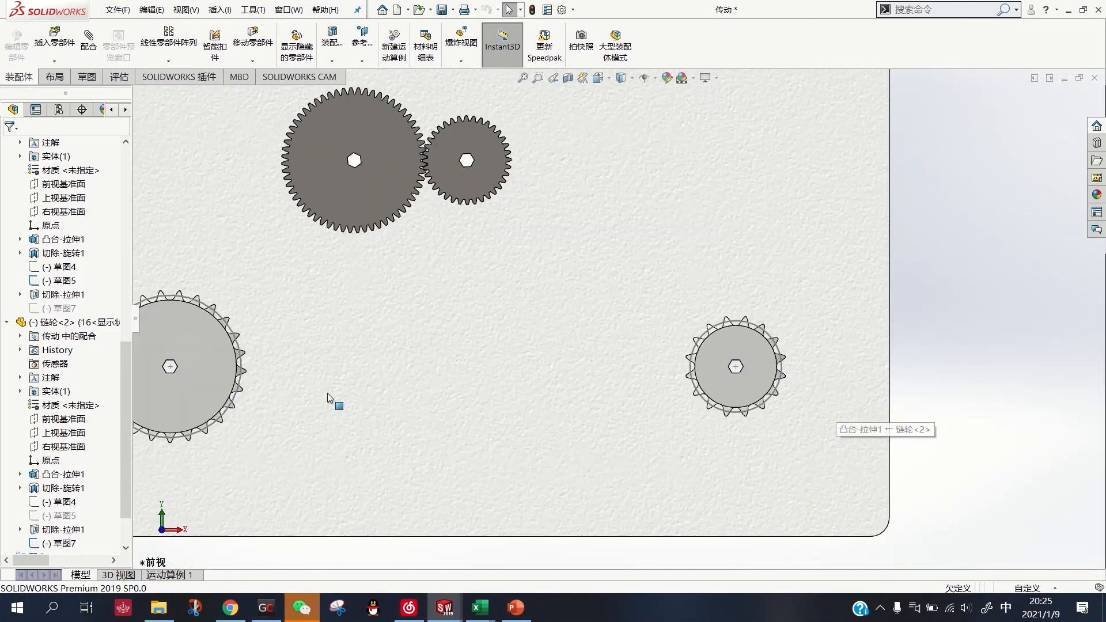
scroll(290, 310, "down", 4)
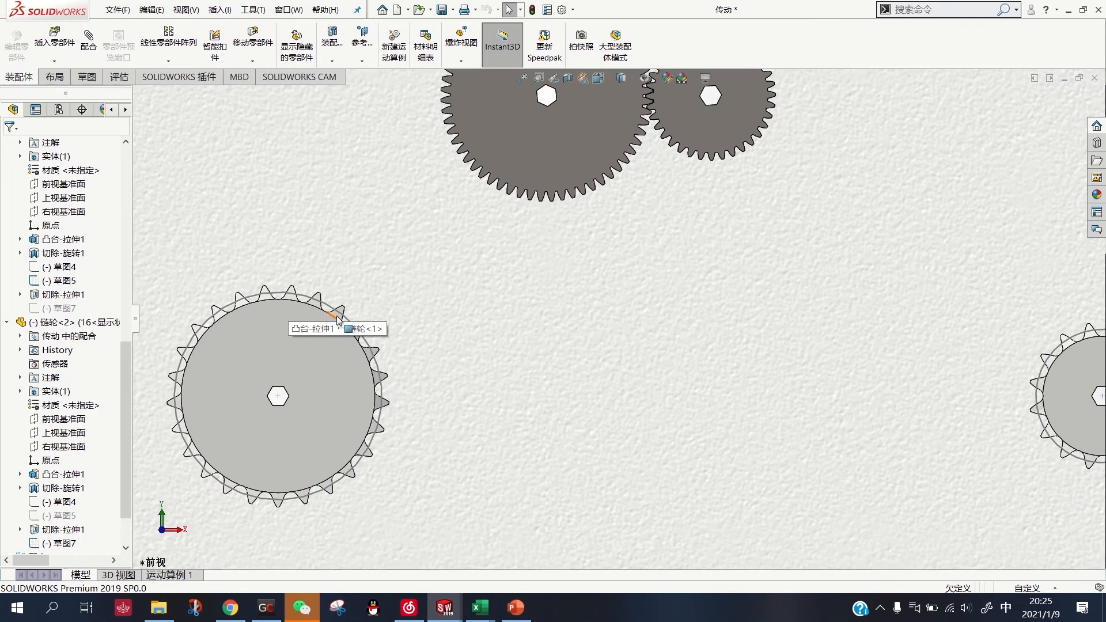
scroll(373, 371, "up", 2)
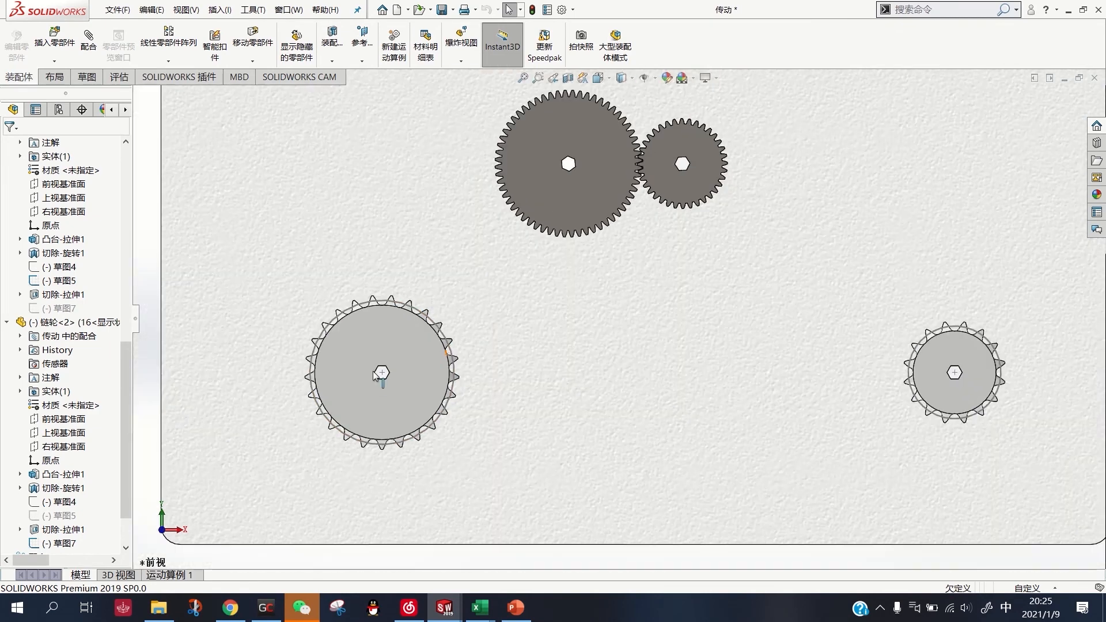
scroll(527, 410, "up", 1)
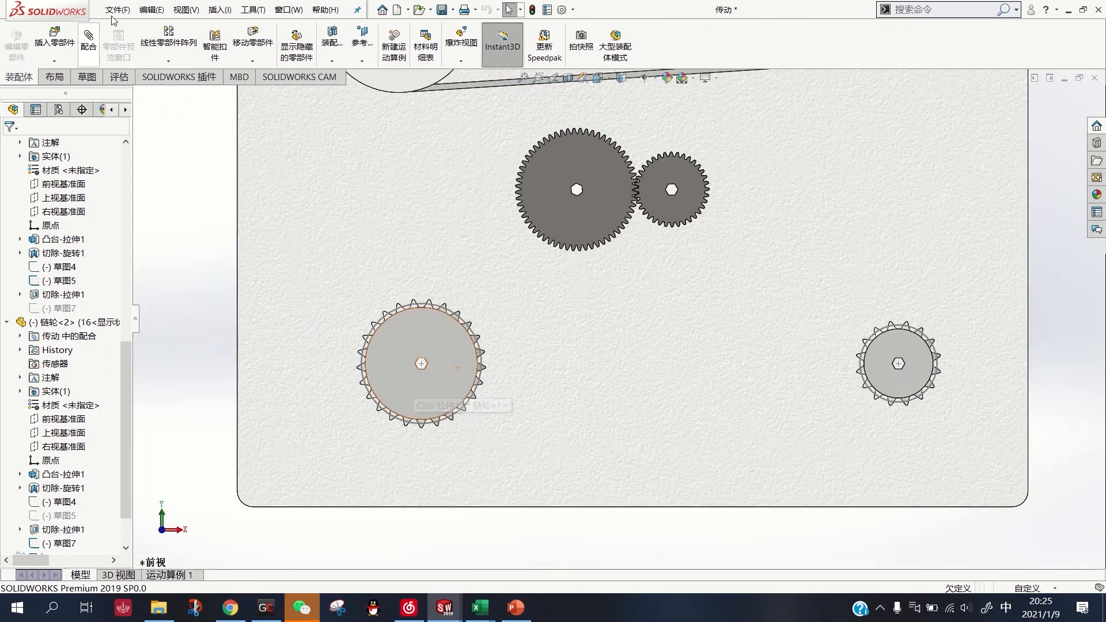
Start a Belt/Chain feature with the pitch circles of the size 25 and size 16 sprockets as belt members
left_click(219, 10)
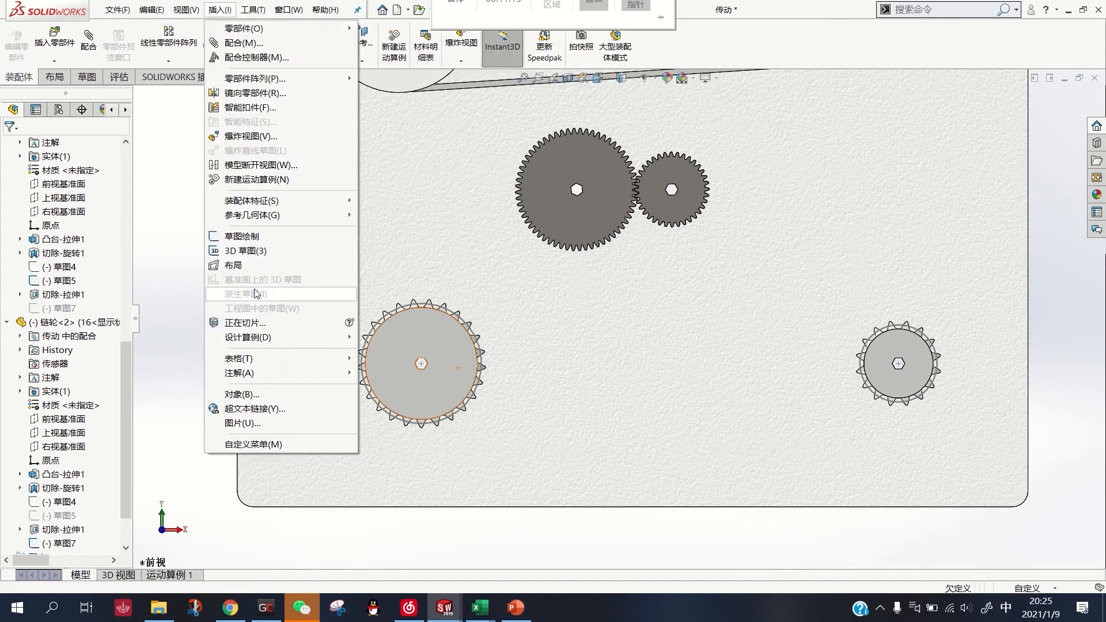
mouse_move(289, 201)
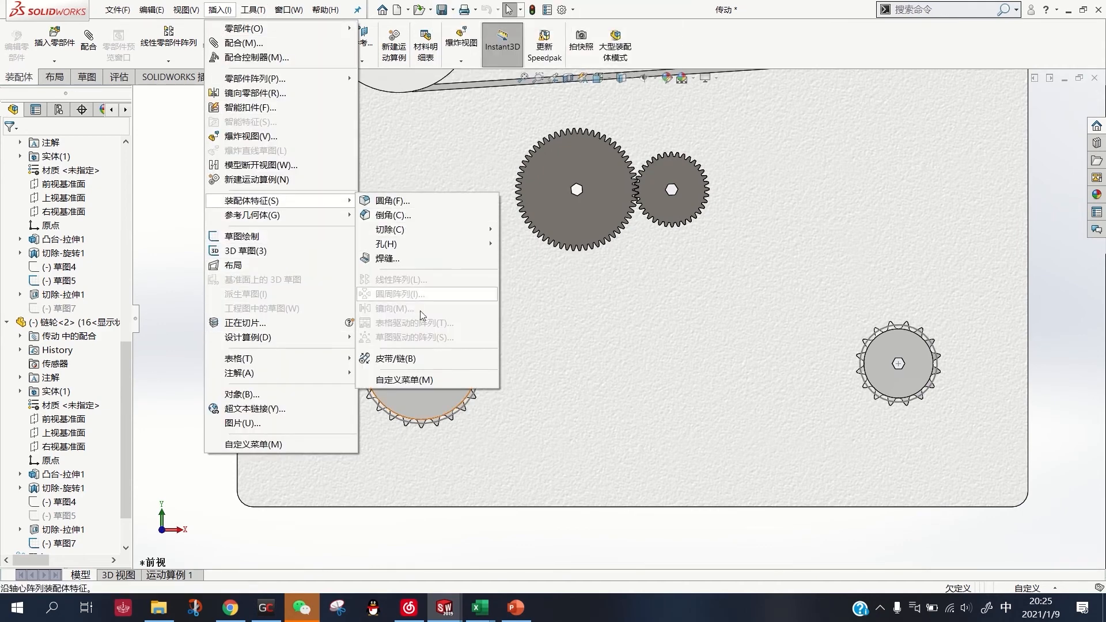
left_click(399, 360)
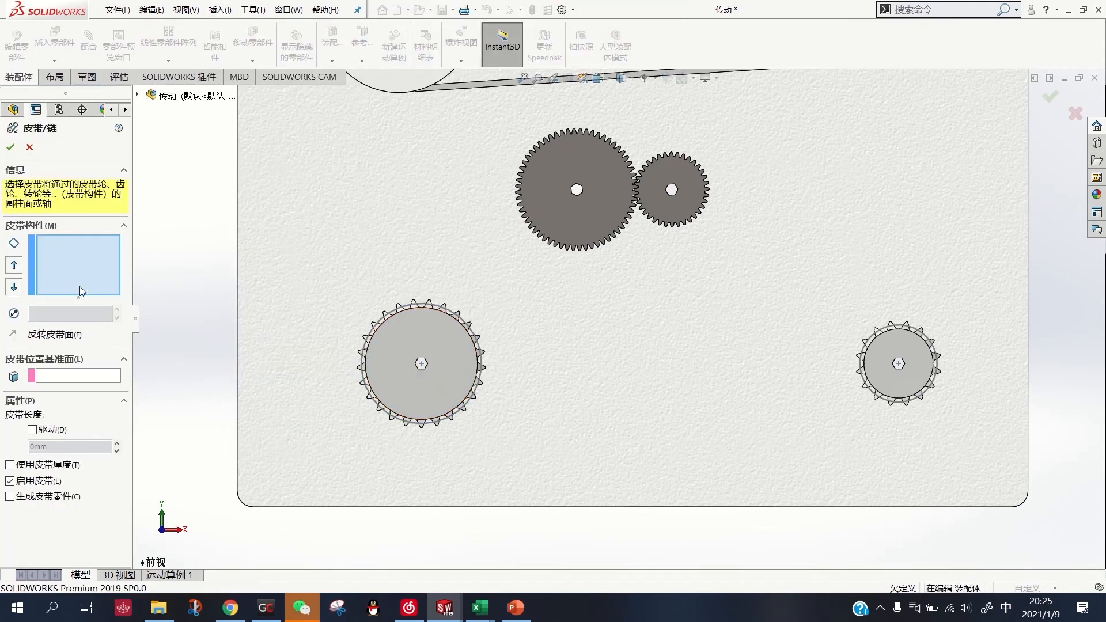
scroll(277, 340, "down", 5)
left_click(610, 286)
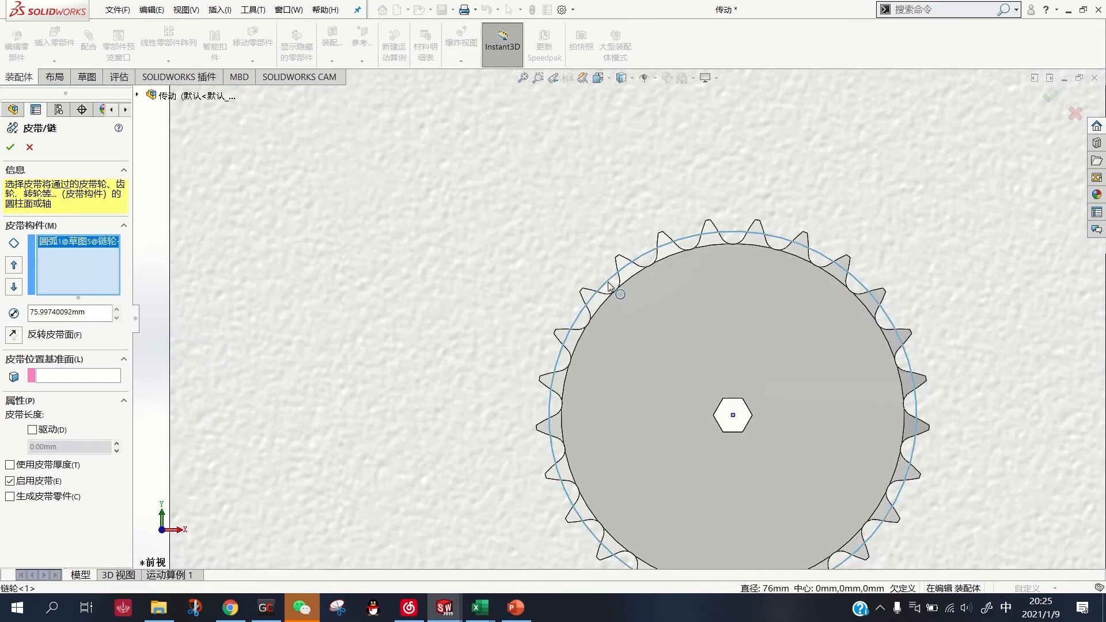
scroll(628, 306, "up", 5)
scroll(1003, 326, "down", 3)
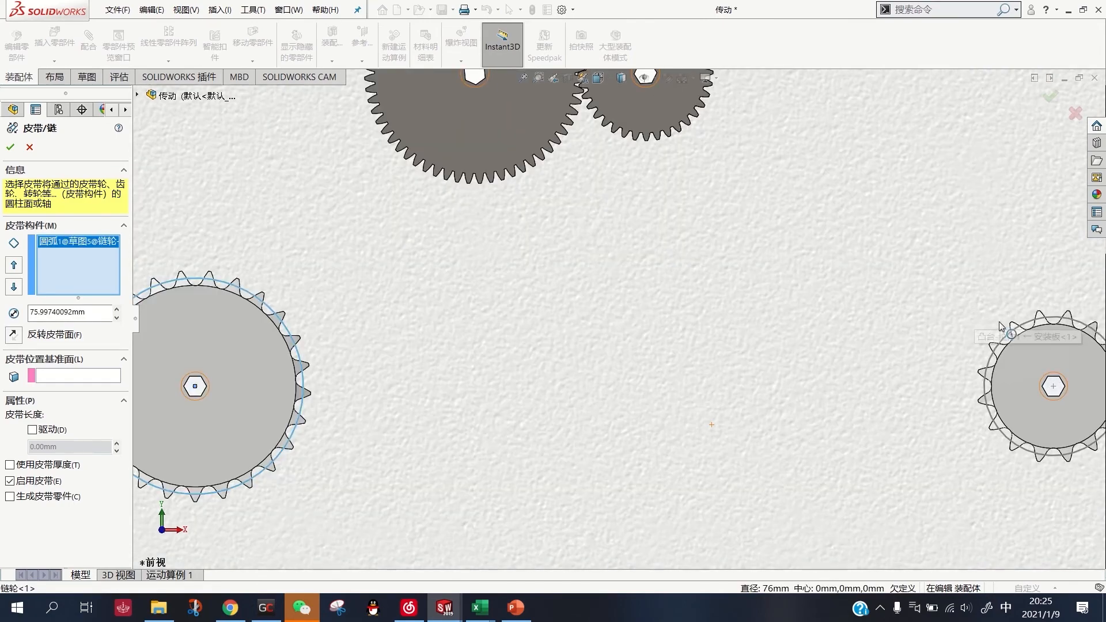
left_click(1031, 327)
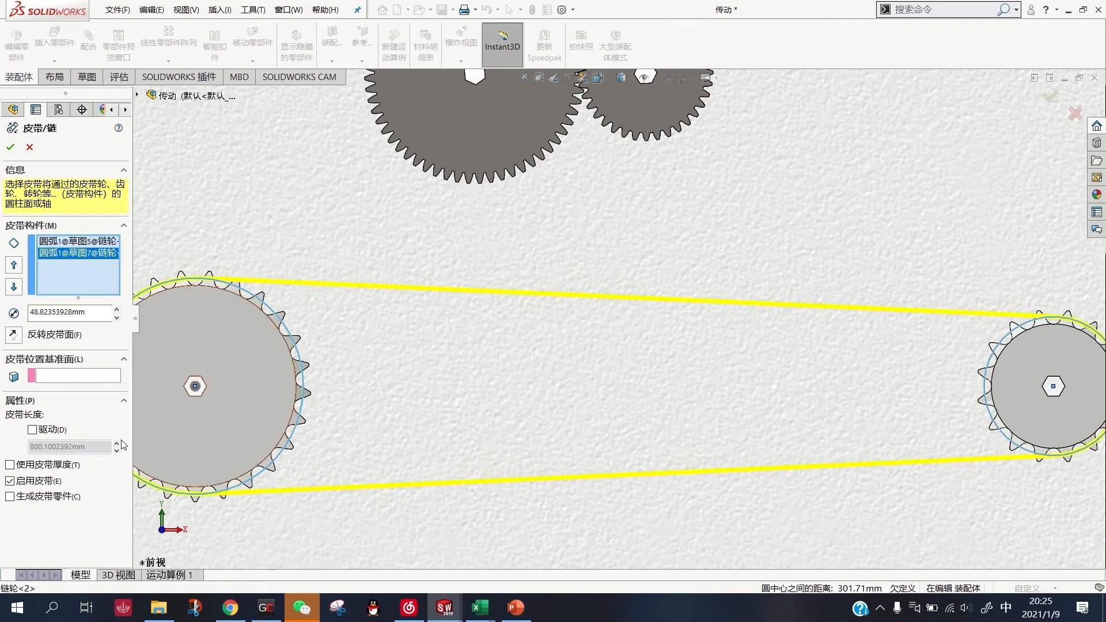
Locate the chain on the size 25 sprocket's front plane, enable creating a belt part, and finish the feature
left_click(74, 376)
scroll(151, 382, "up", 2)
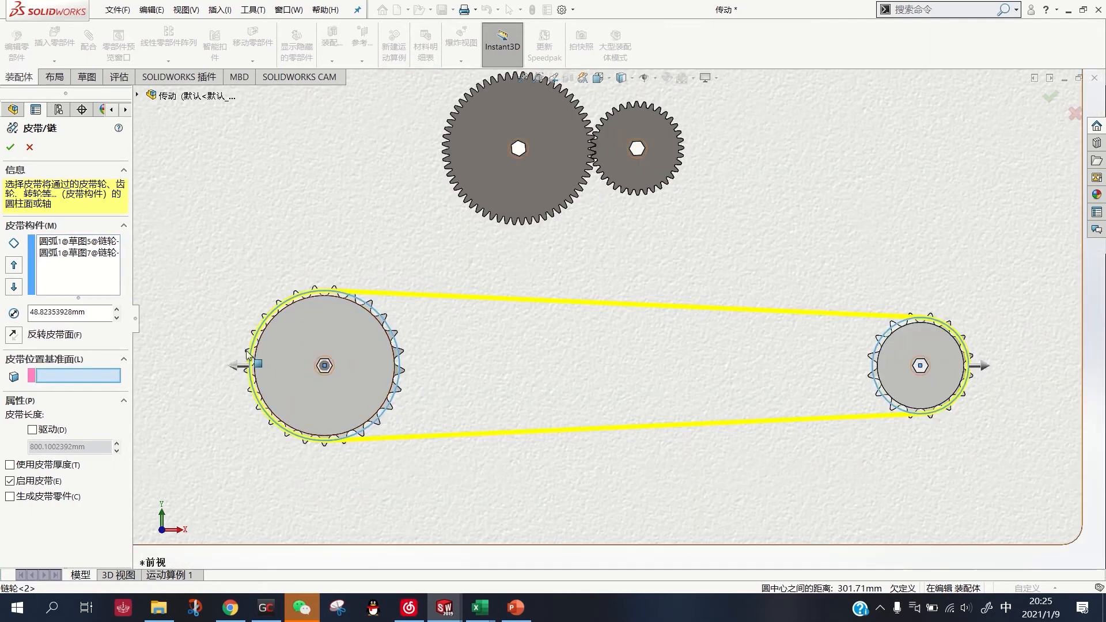
left_click(137, 95)
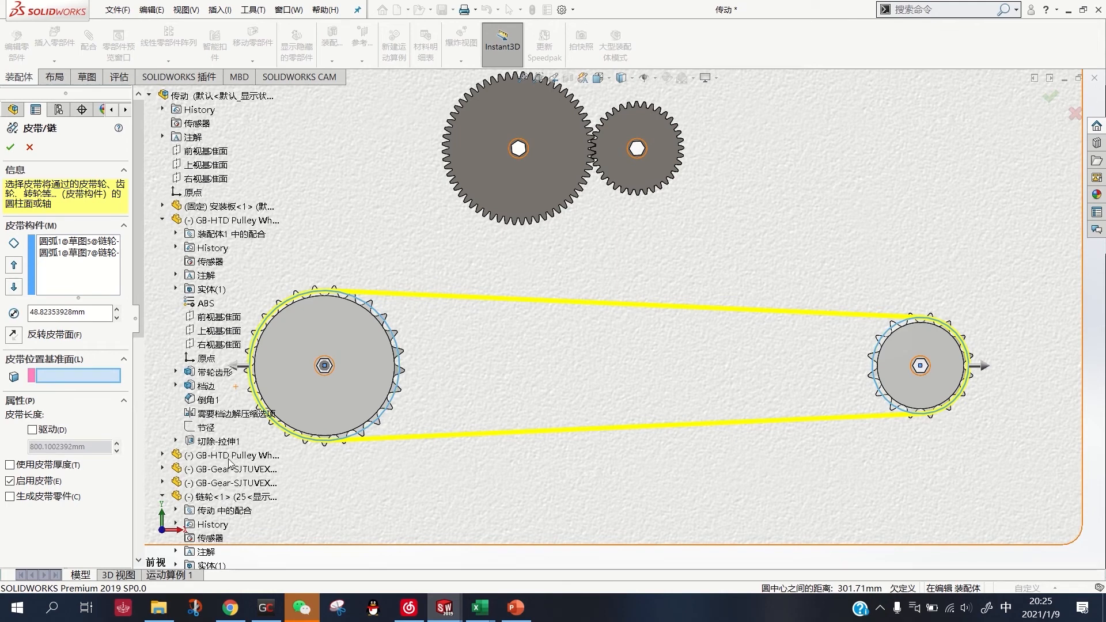
scroll(231, 513, "down", 1)
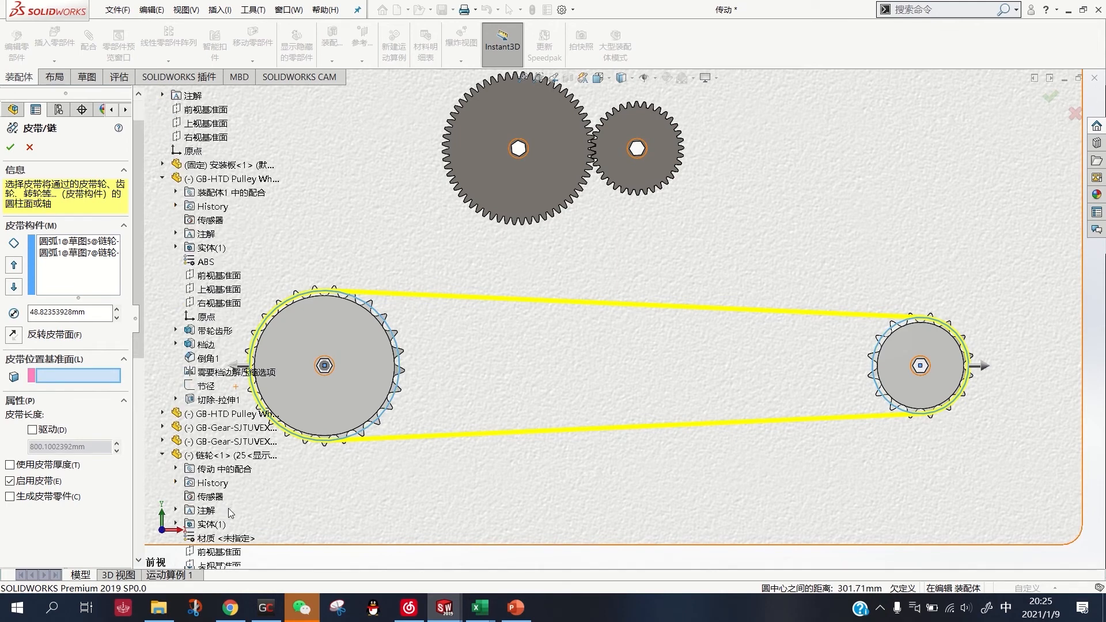
scroll(231, 474, "down", 2)
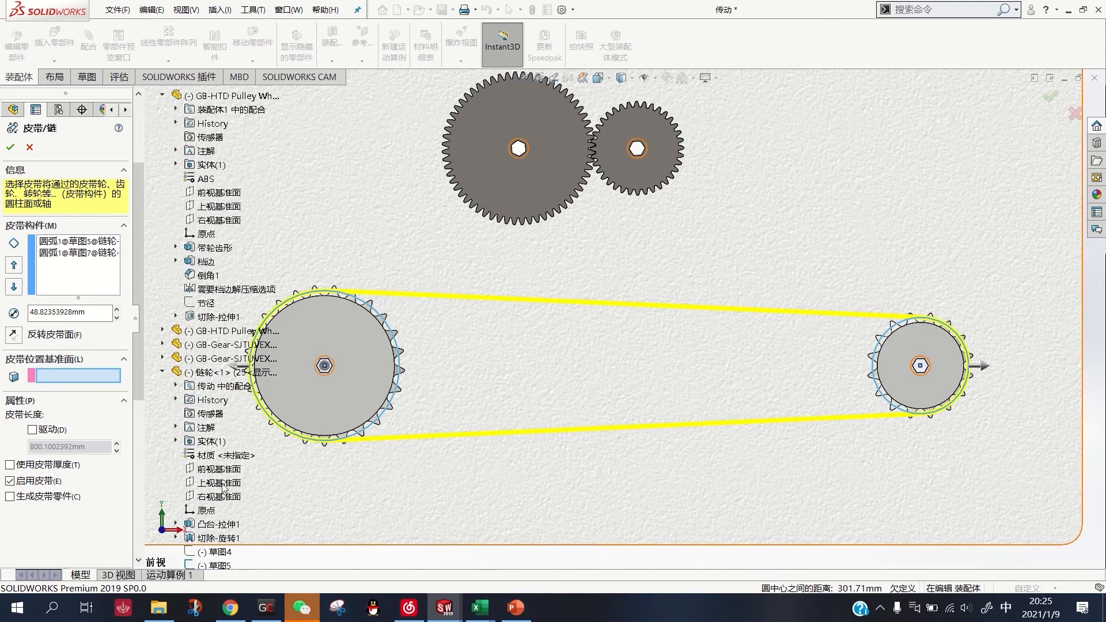
left_click(219, 469)
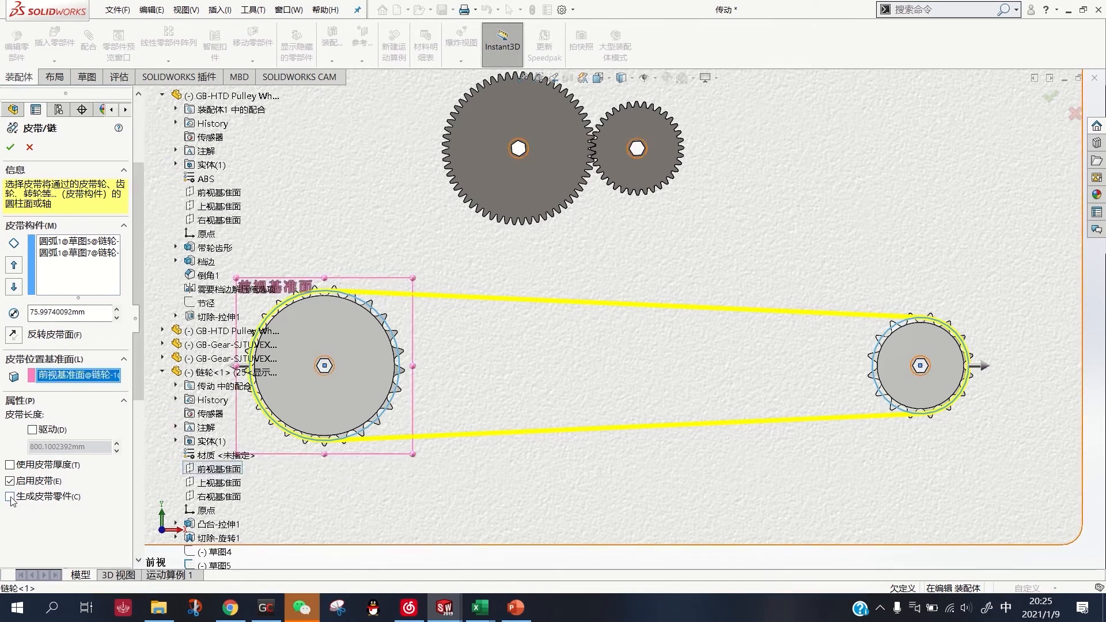
left_click(10, 148)
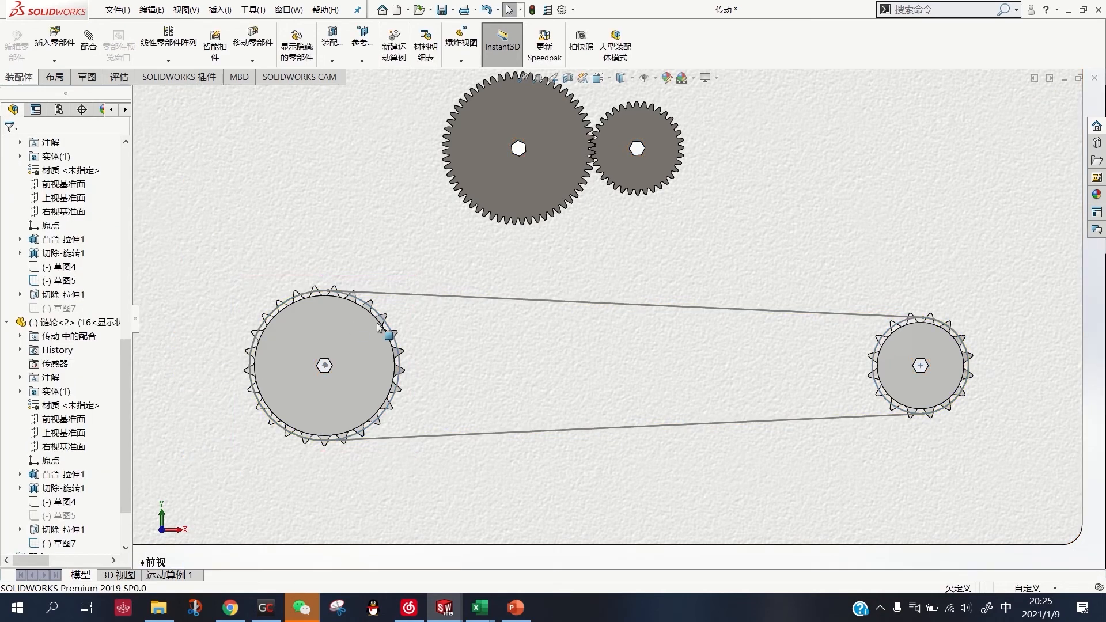
Open the chain's generated part 皮带2-3^传动 in its own window
key("f")
scroll(515, 344, "up", 2)
scroll(657, 350, "down", 2)
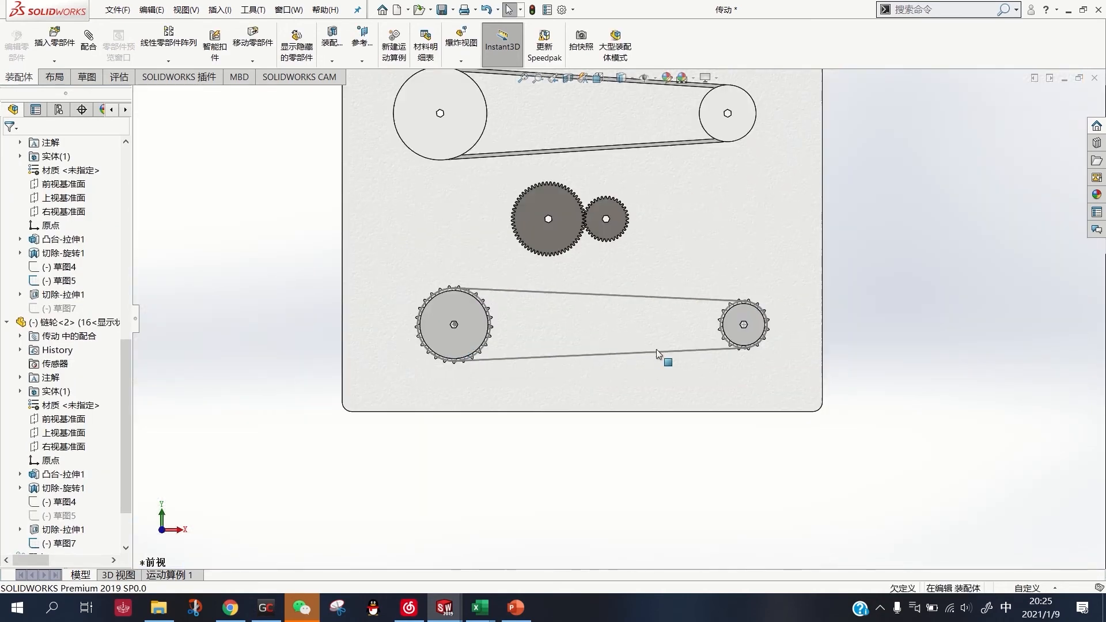
scroll(89, 473, "down", 2)
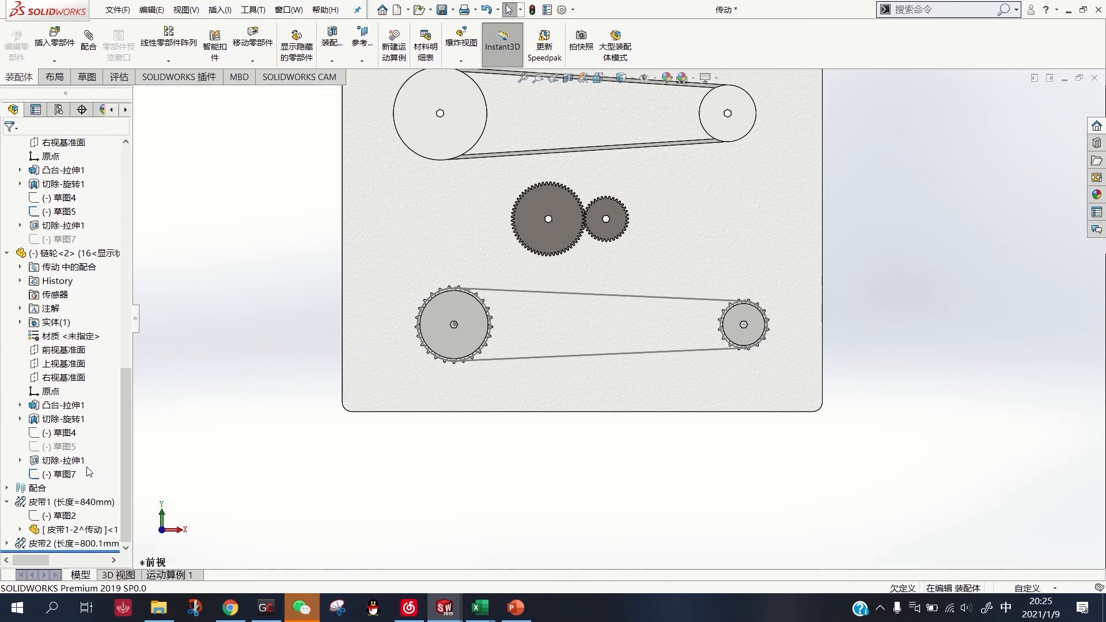
left_click(35, 544)
left_click(7, 544)
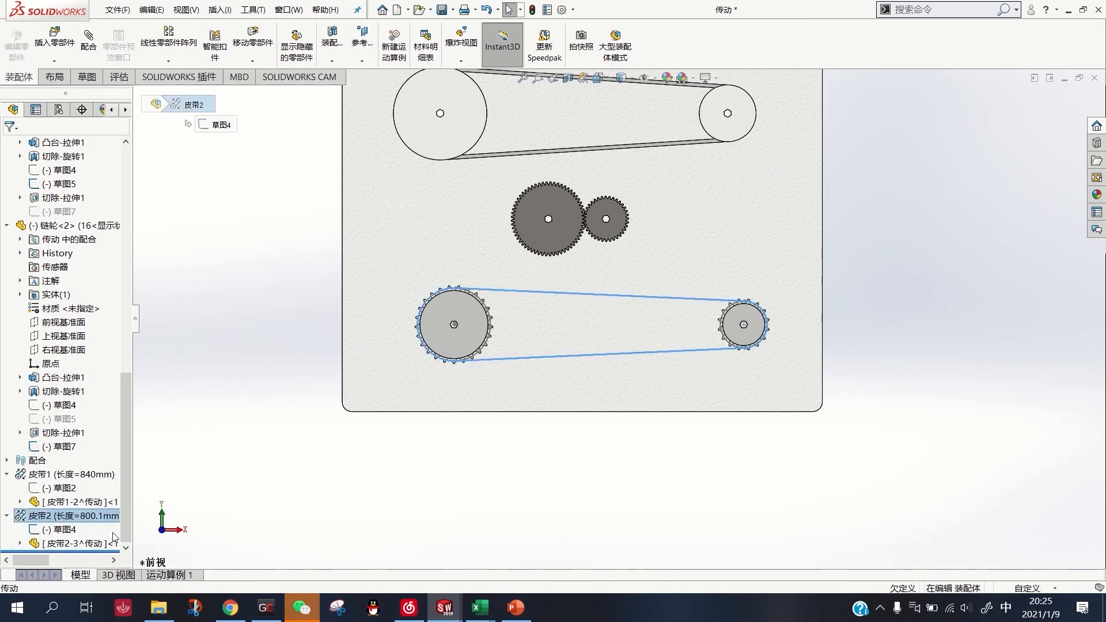
left_click(81, 544)
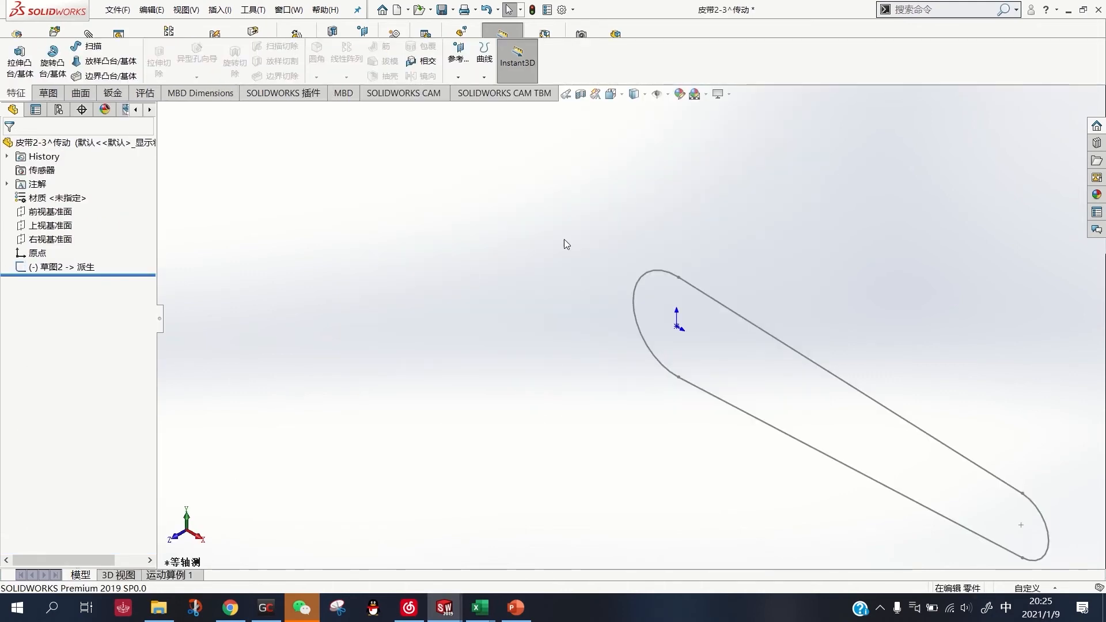
Start a boss extrude of the derived chain sketch as a thin feature with the Mid Plane end condition
left_click(61, 283)
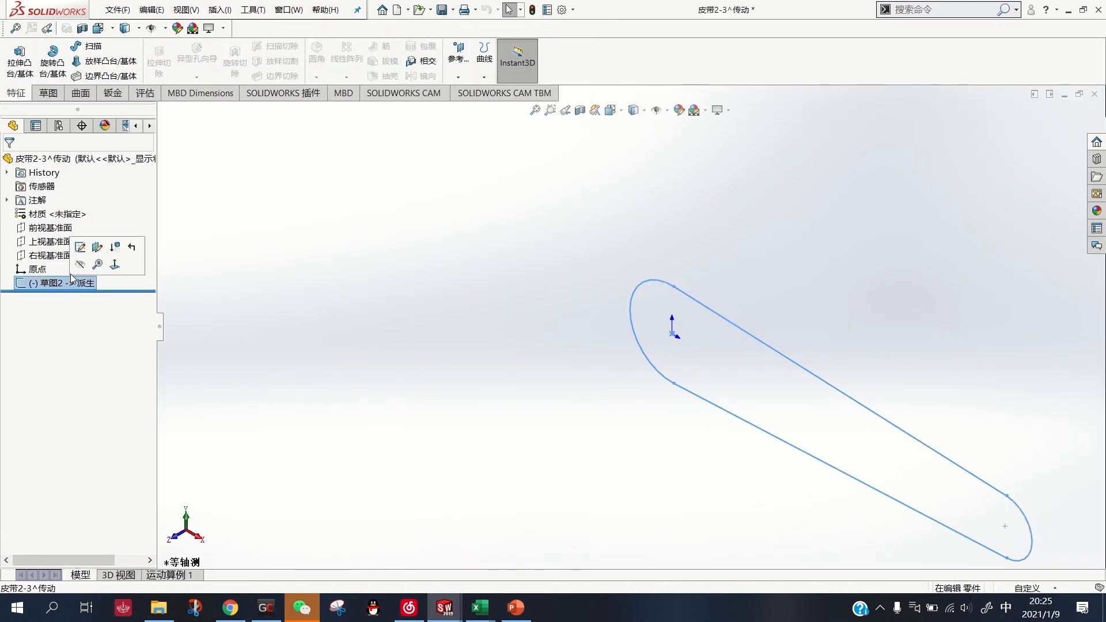
left_click(20, 62)
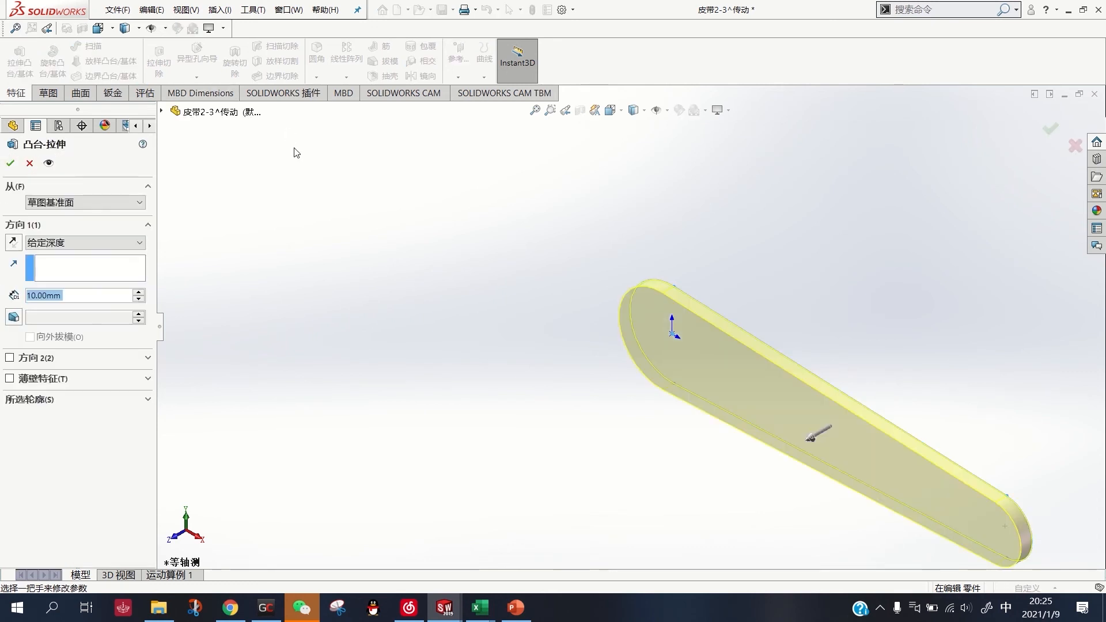
left_click(12, 380)
left_click(101, 237)
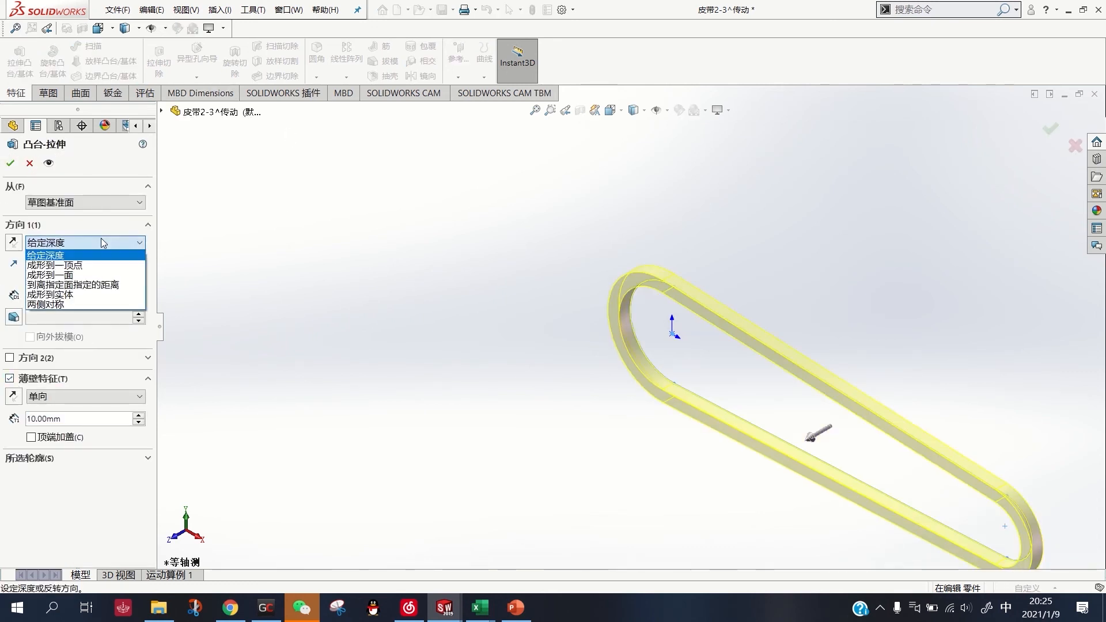
left_click(65, 305)
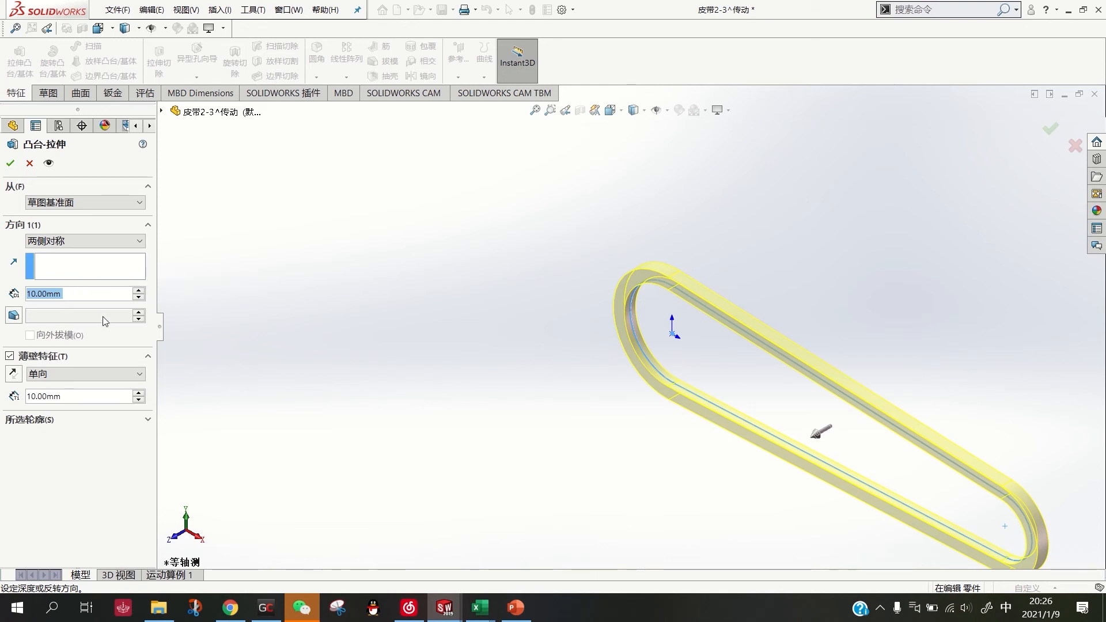
Compare the Mid-Plane and One-Direction thin feature types in the chain extrusion preview
left_click(129, 380)
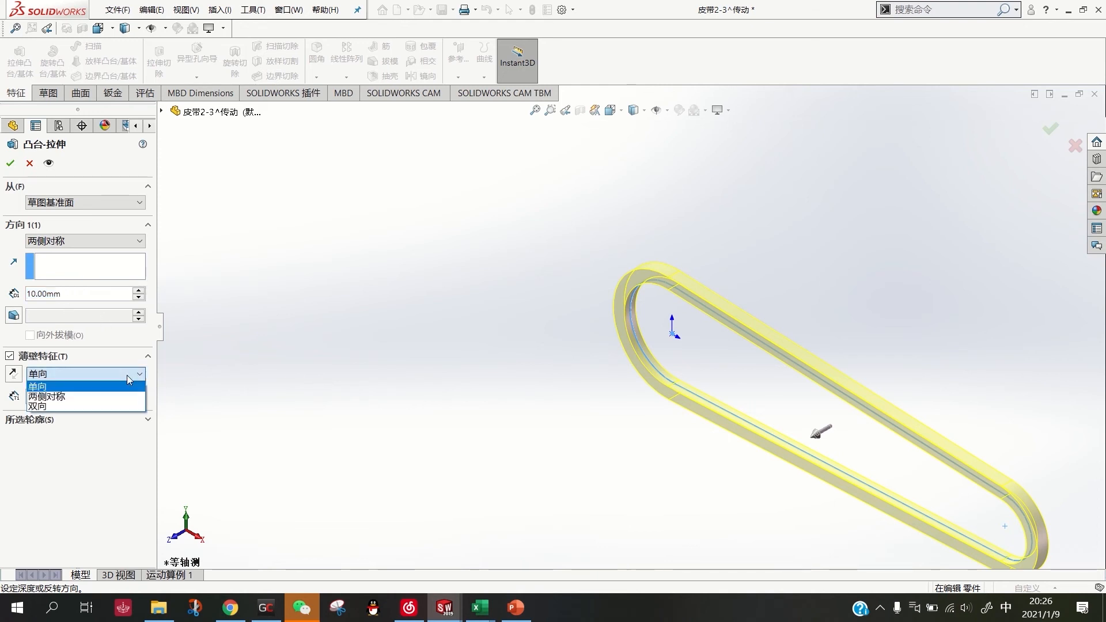
left_click(118, 396)
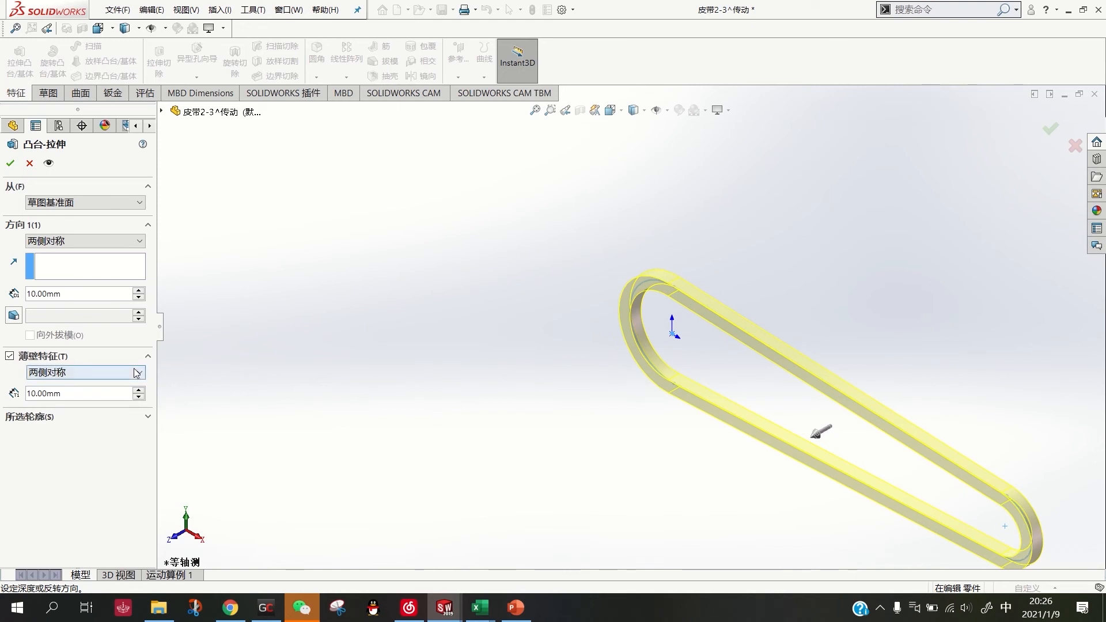
left_click(95, 373)
left_click(95, 386)
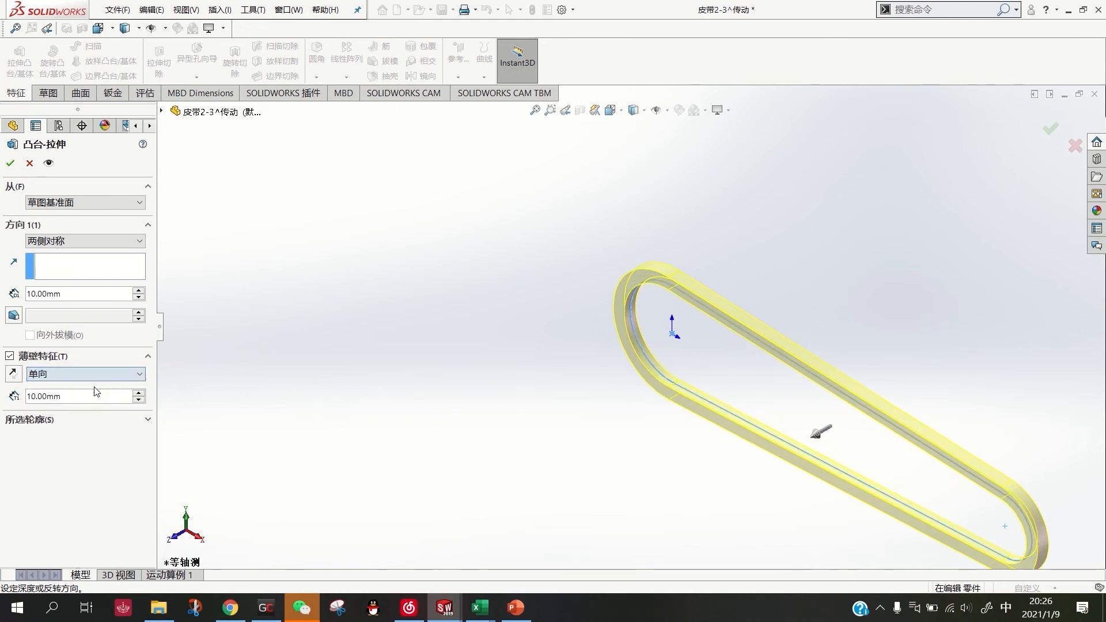
left_click(115, 380)
left_click(92, 395)
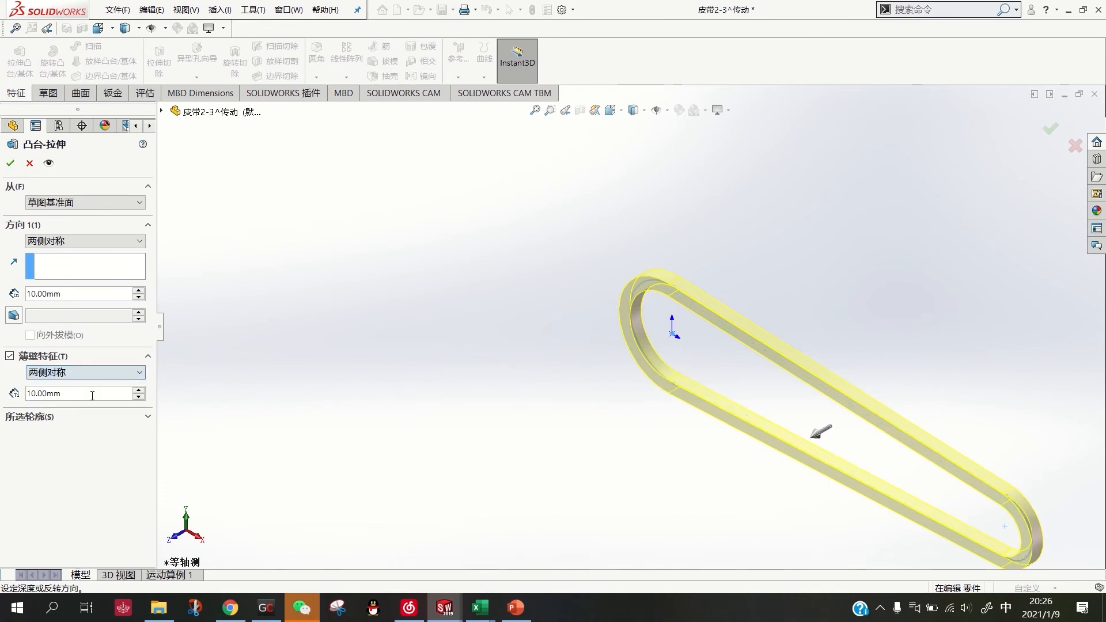
left_click(115, 372)
left_click(117, 387)
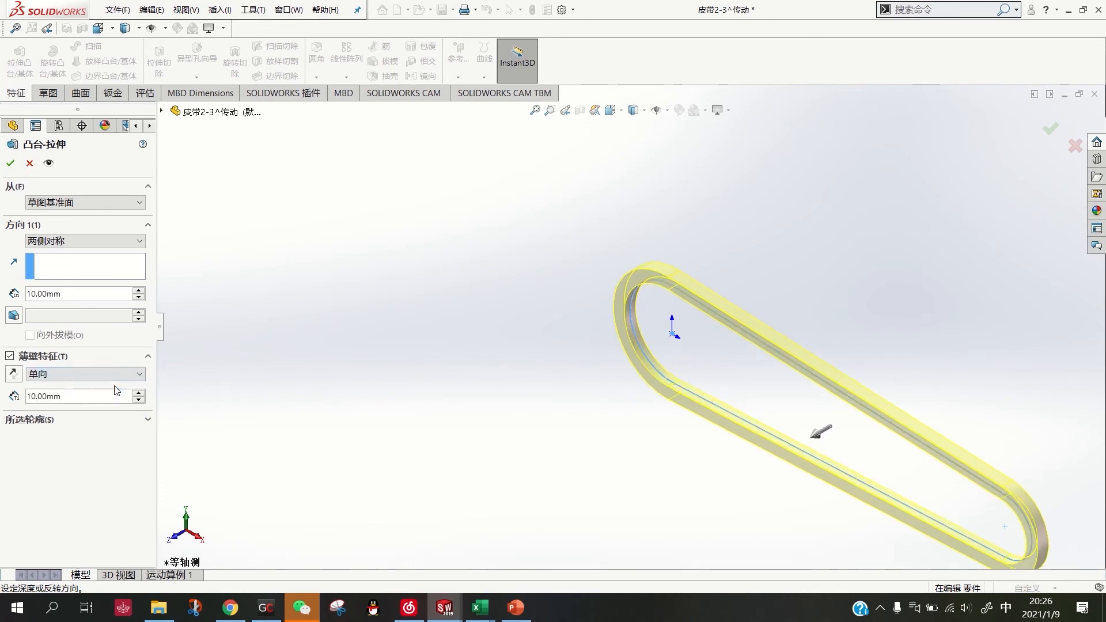
Set the chain's wall thickness to 4 mm with the Mid-Plane thin type and finish the extrusion
type("4")
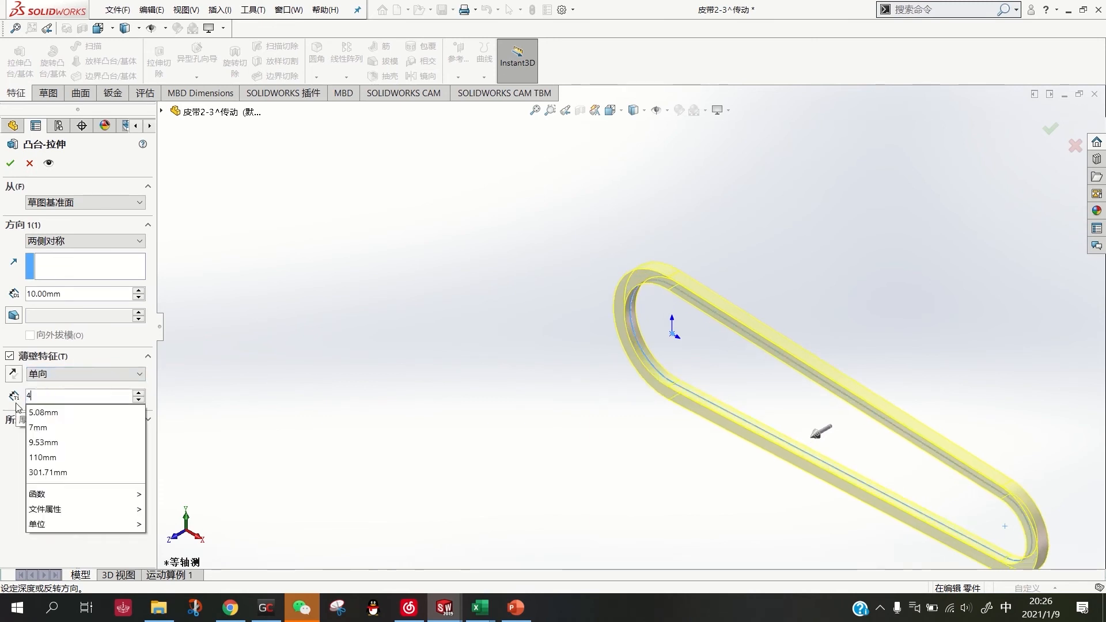
key("Return")
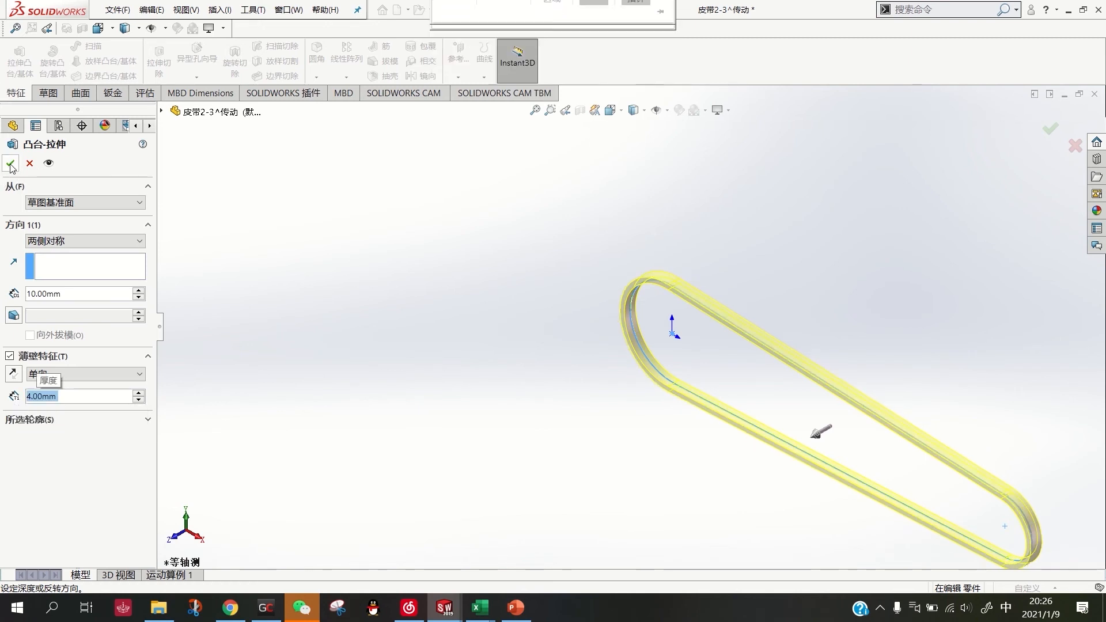
left_click(12, 370)
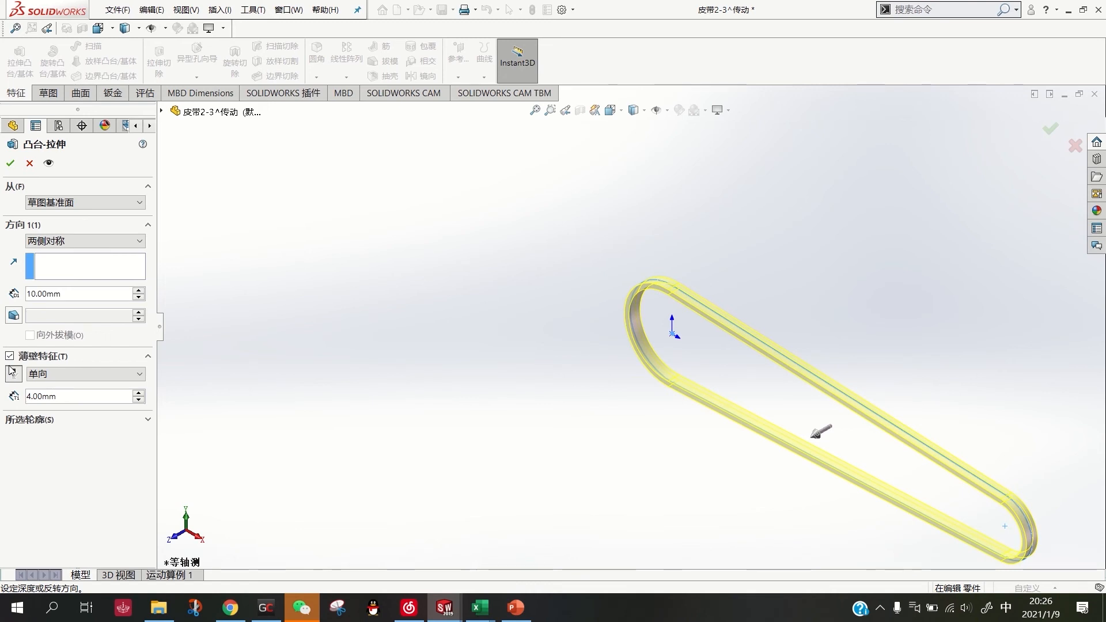
left_click(86, 374)
left_click(107, 390)
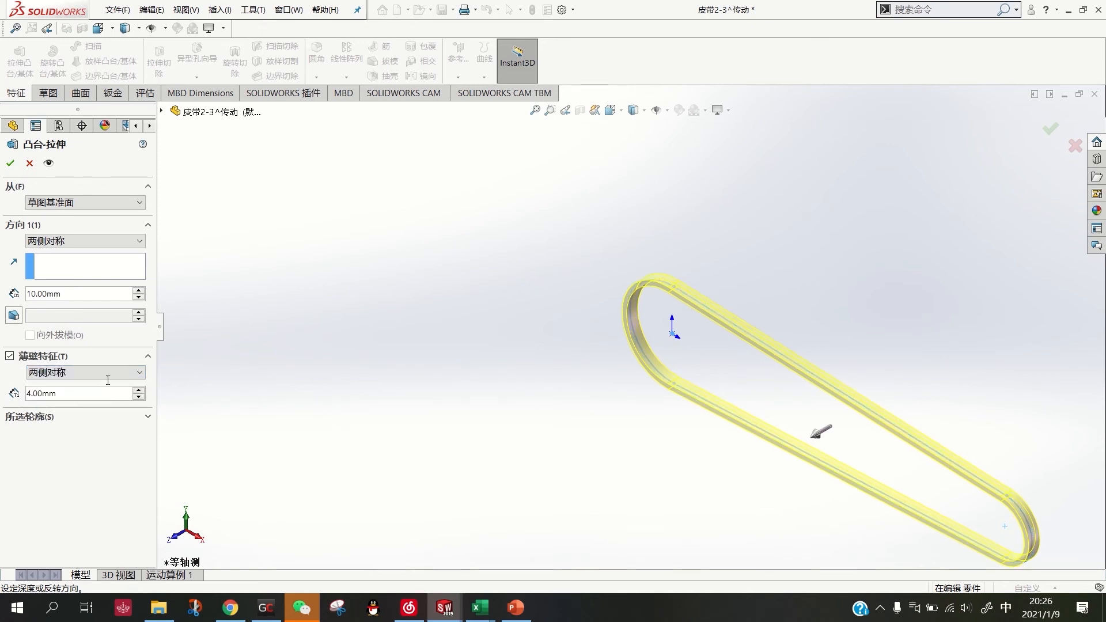
left_click(10, 164)
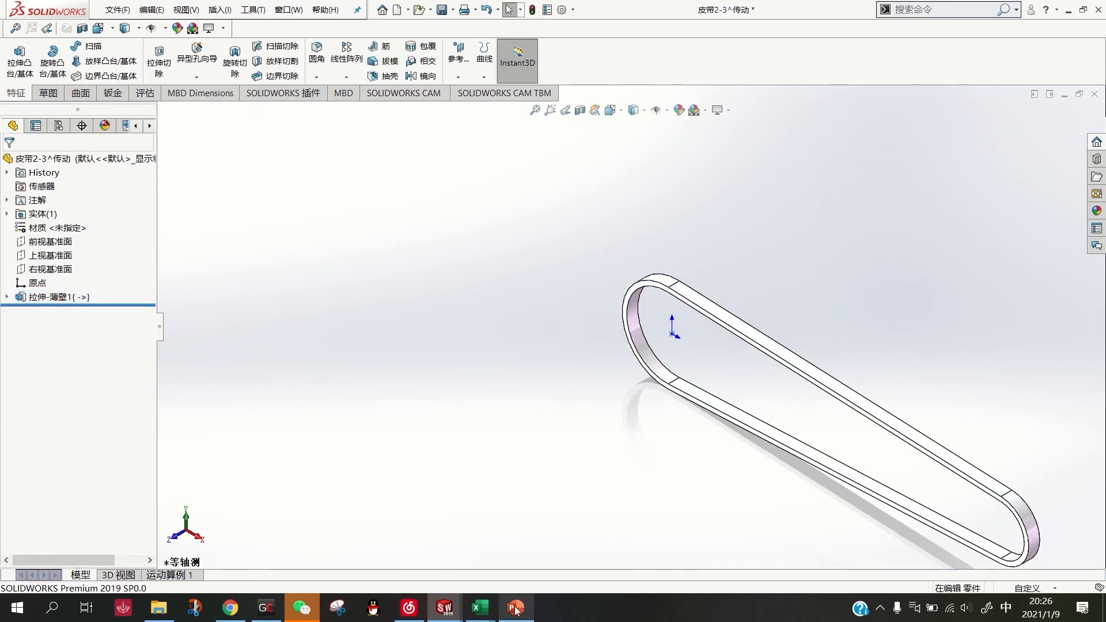
Switch to the 传动 assembly window and rebuild it with the changed chain part
mouse_move(444, 612)
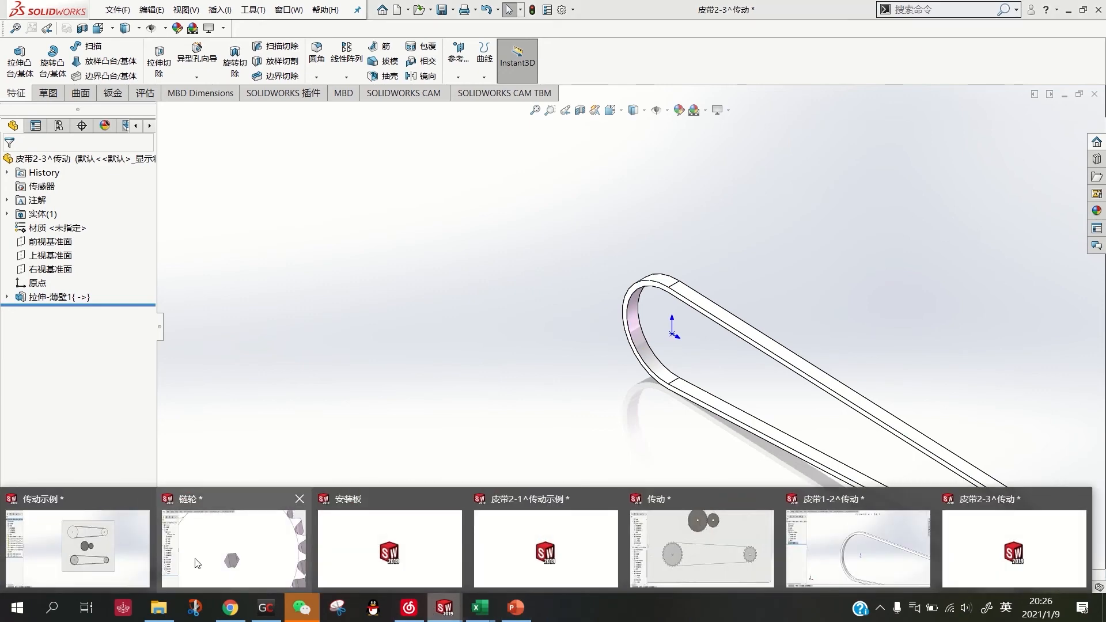
left_click(671, 514)
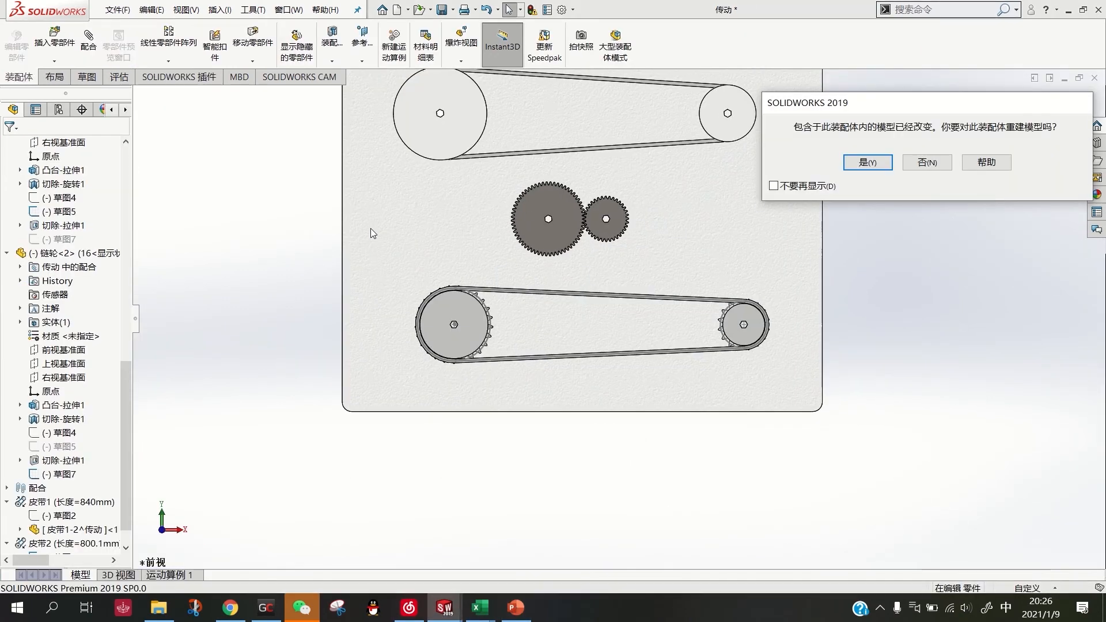
left_click(867, 162)
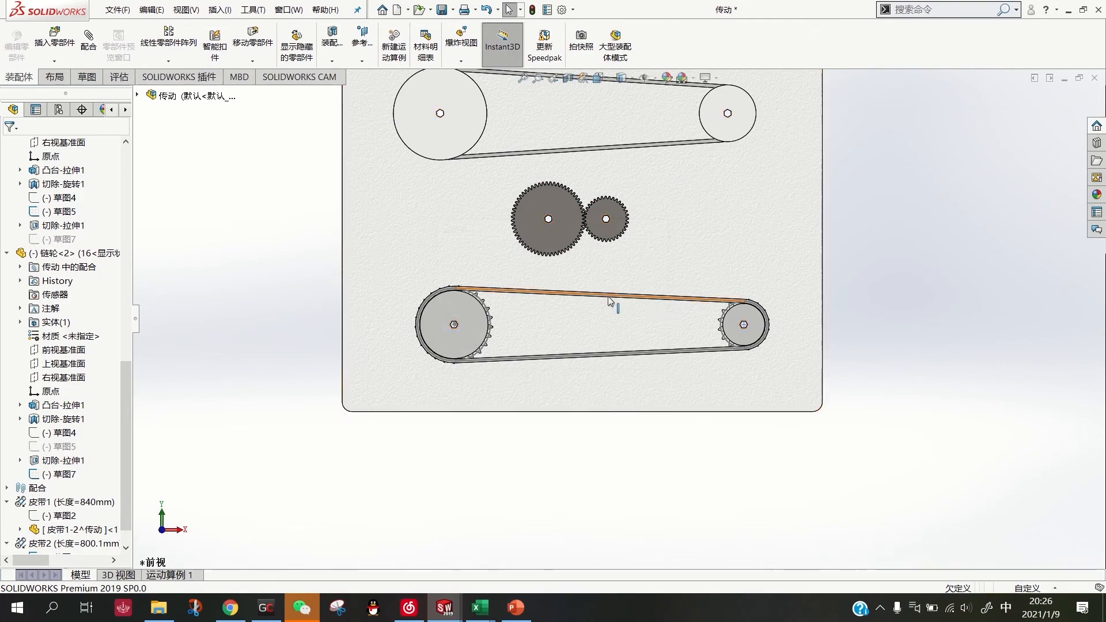
Hide the chain path sketch and the pitch circle sketches of both sprockets in the assembly
scroll(607, 296, "down", 4)
scroll(403, 299, "down", 1)
scroll(444, 300, "up", 3)
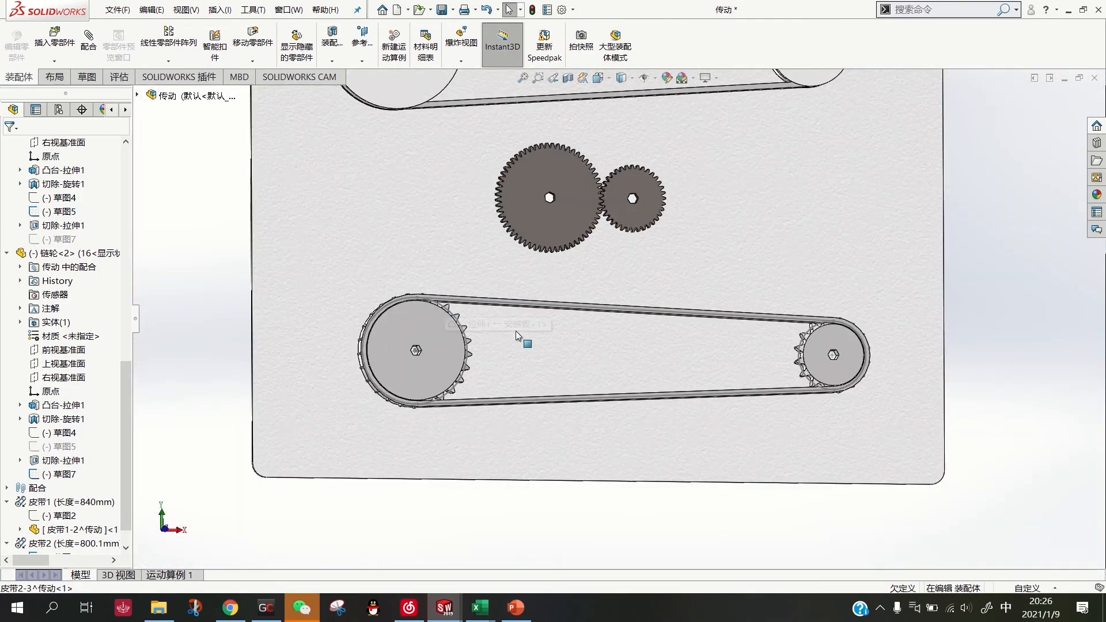
left_click_drag(439, 333, 376, 342)
key("Escape")
scroll(583, 319, "down", 5)
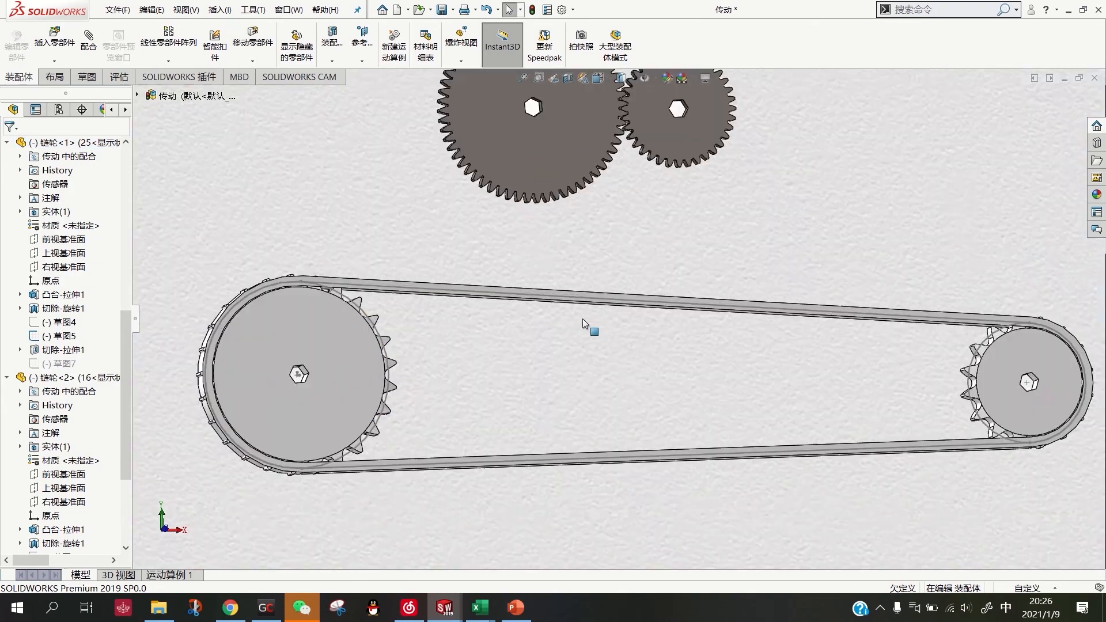
left_click(545, 290)
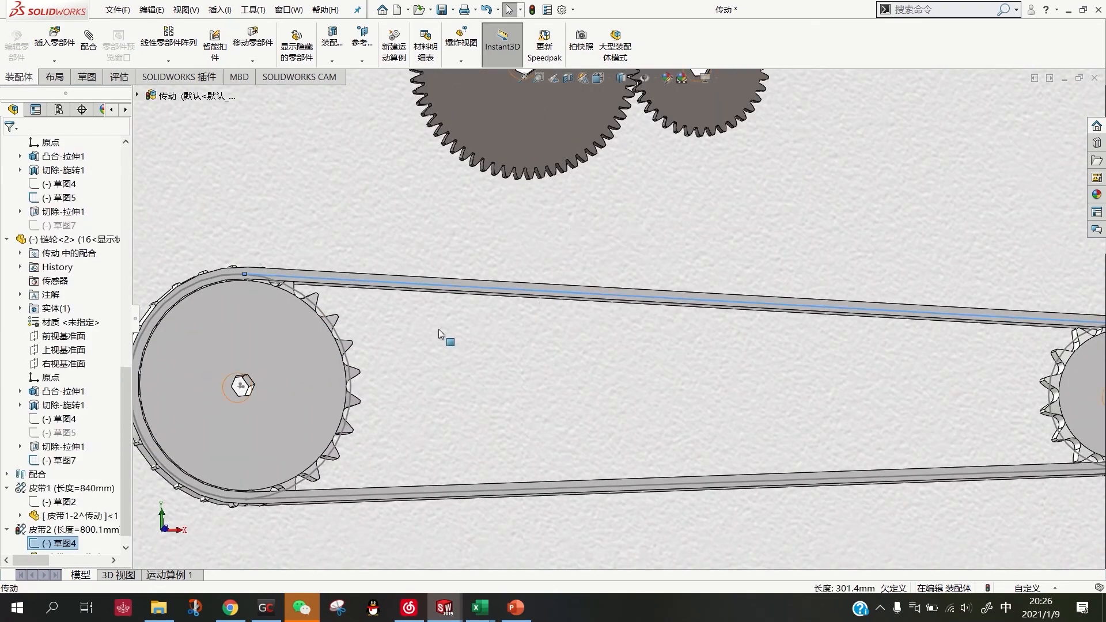
left_click(351, 369, "ctrl")
scroll(943, 393, "up", 2)
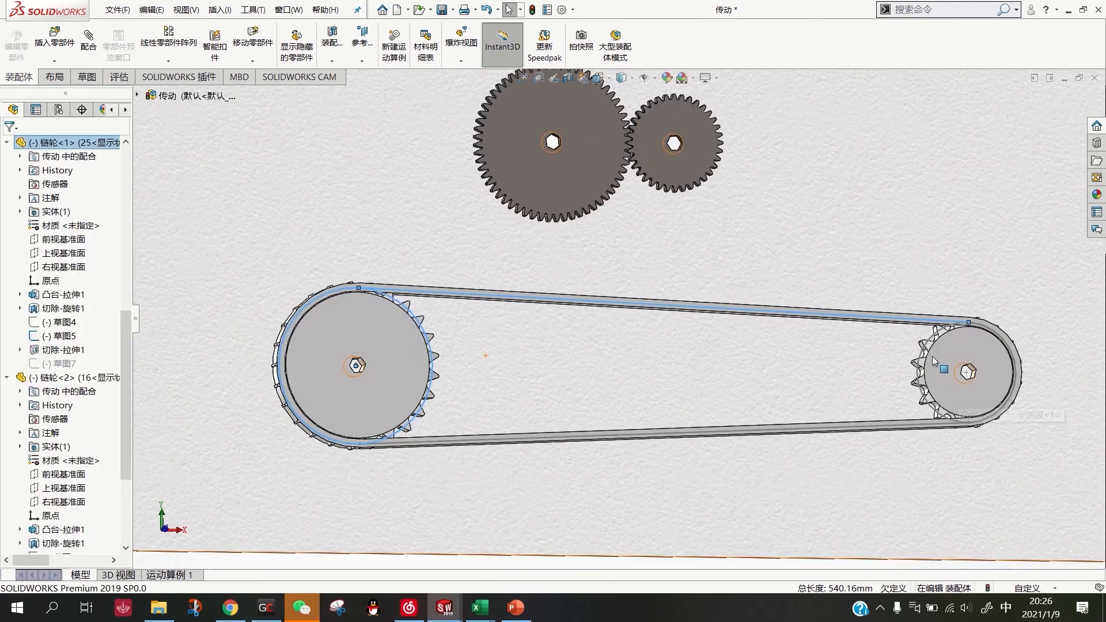
scroll(934, 361, "down", 3)
left_click(828, 343, "ctrl")
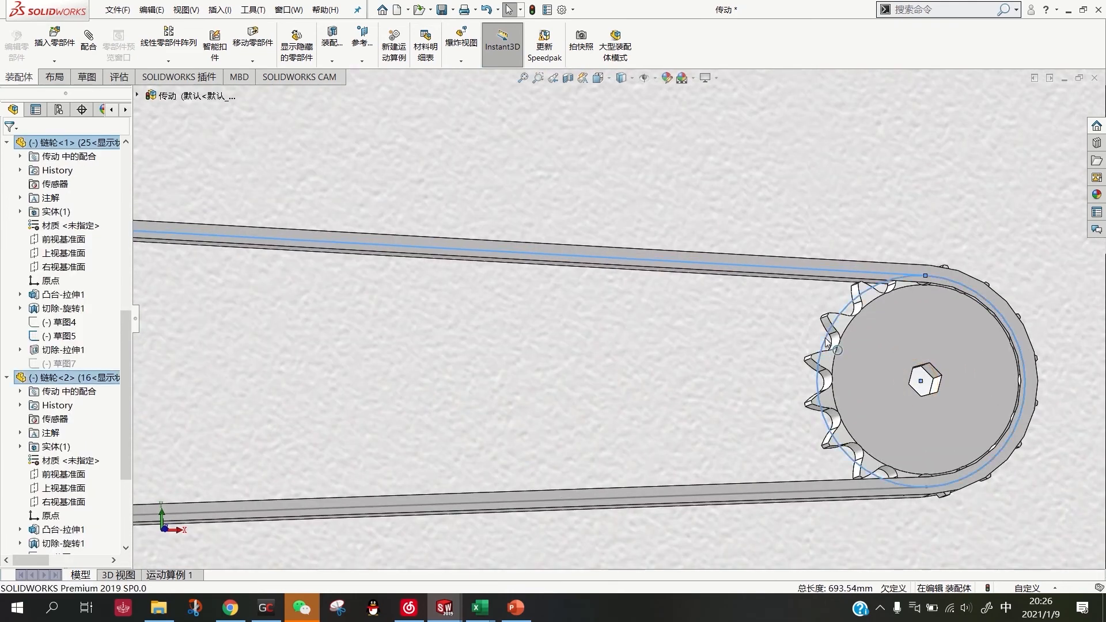
left_click(877, 305)
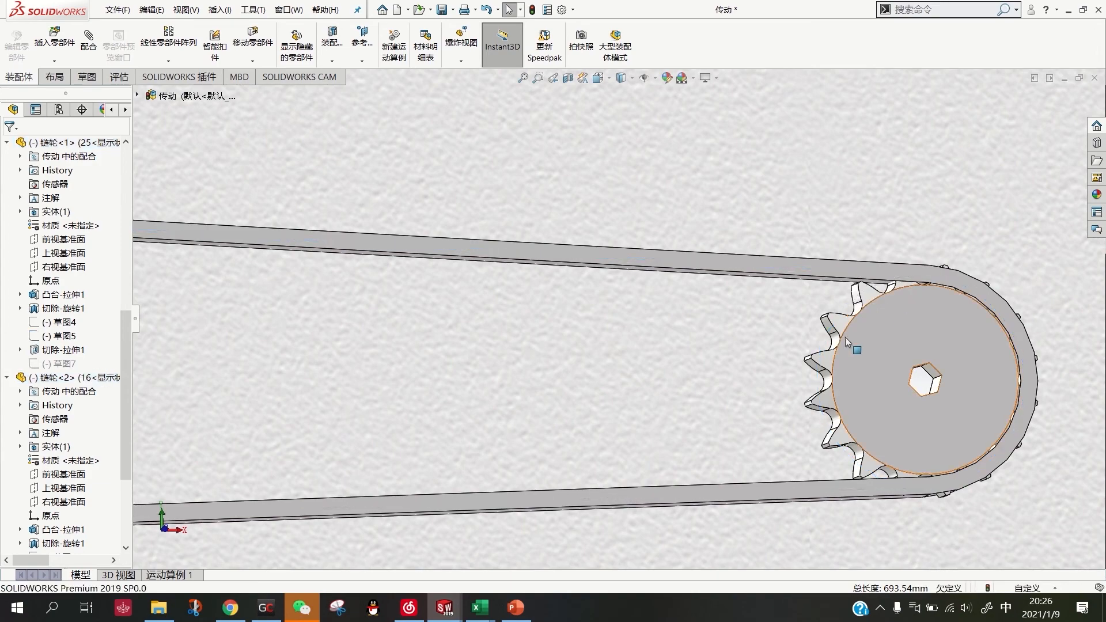
Return the assembly to the front view and review the large pulley, the large gear and the size 25 sprocket
scroll(845, 340, "up", 3)
scroll(434, 316, "up", 2)
scroll(437, 317, "down", 1)
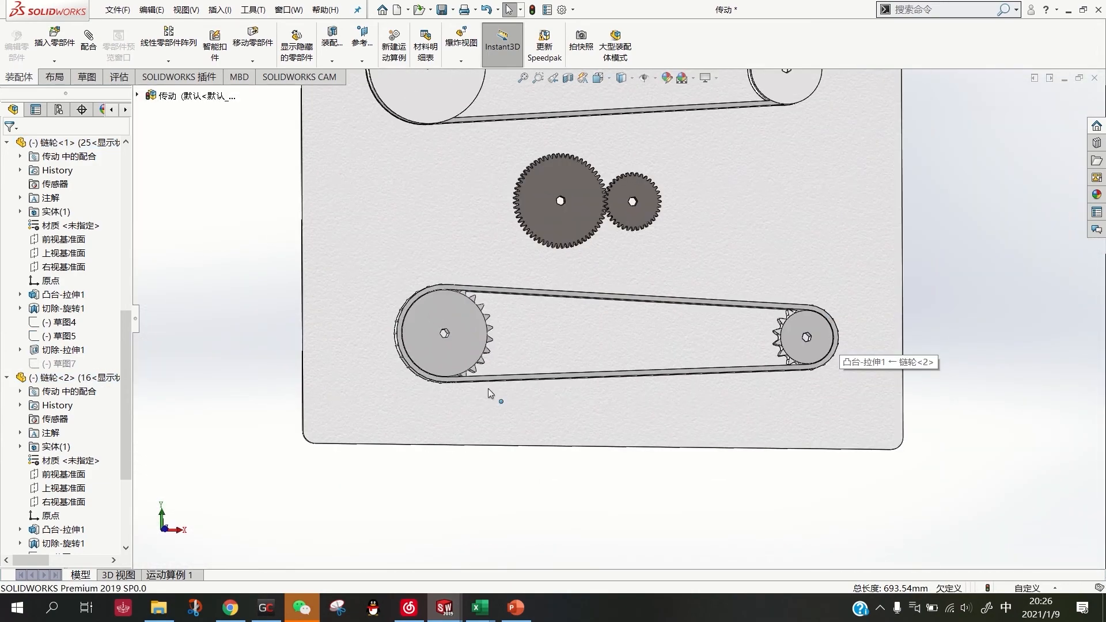
key("space")
left_click(485, 362)
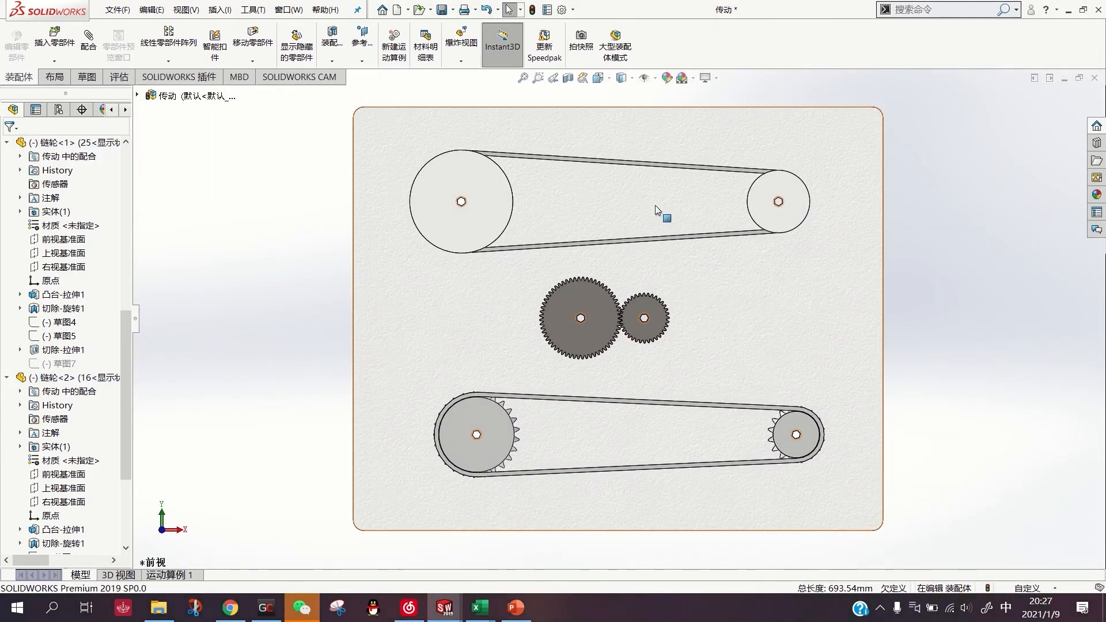
scroll(571, 203, "down", 1)
scroll(712, 265, "up", 2)
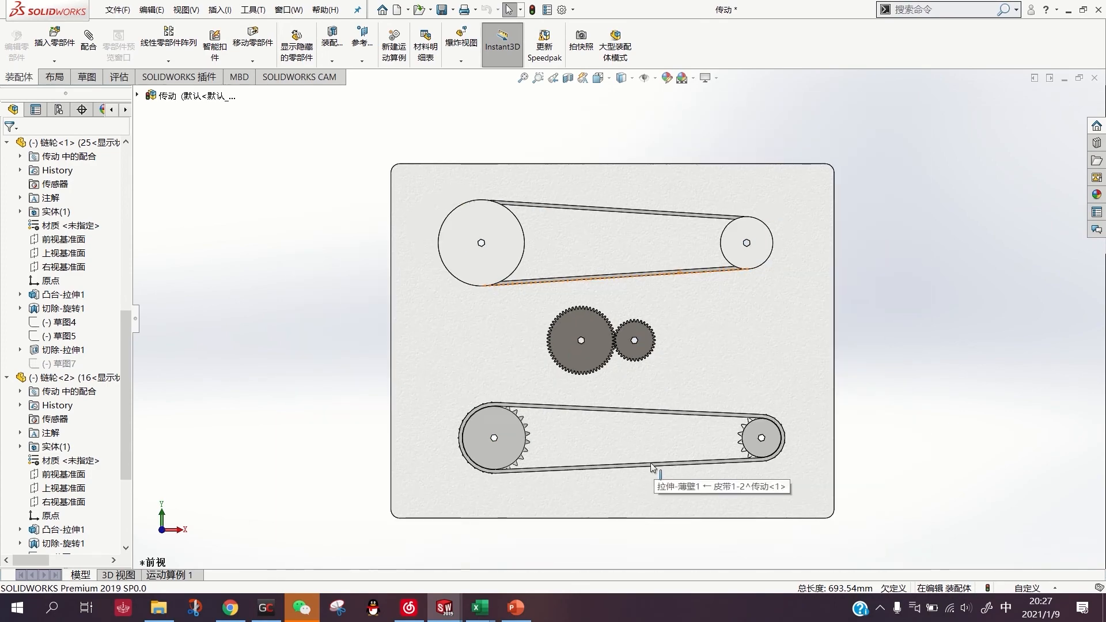
scroll(651, 462, "down", 2)
left_click(396, 155)
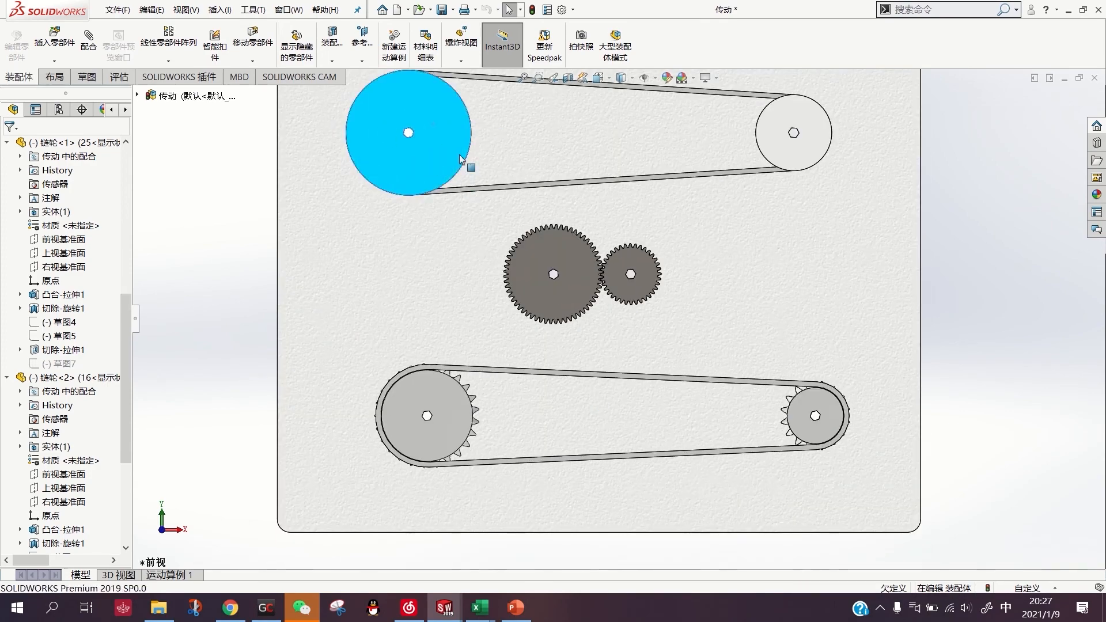
left_click(579, 248)
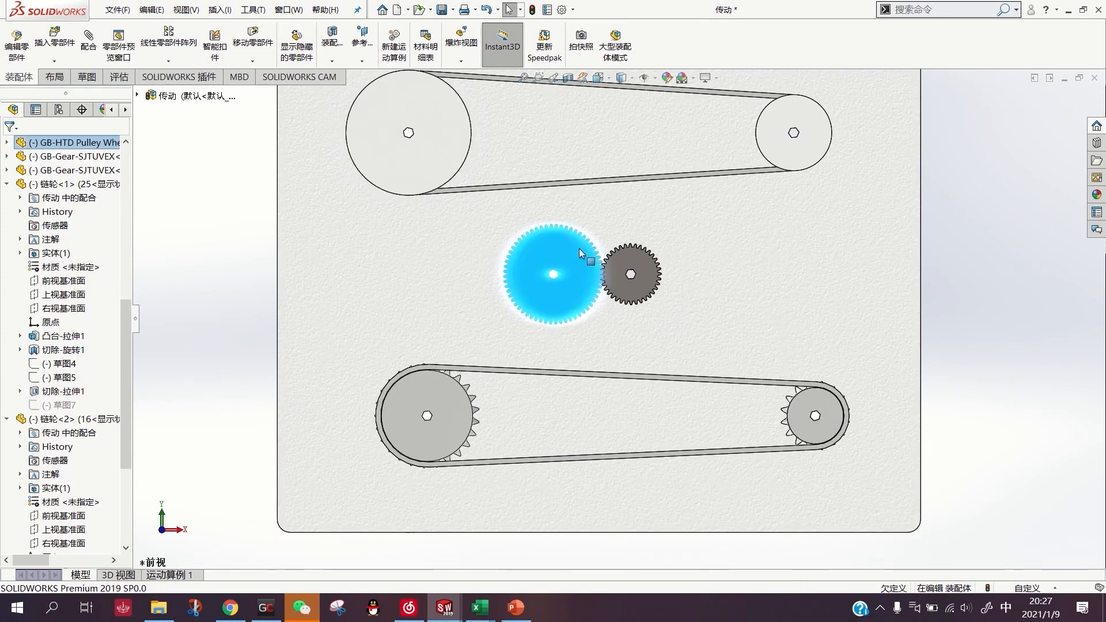
left_click(451, 395)
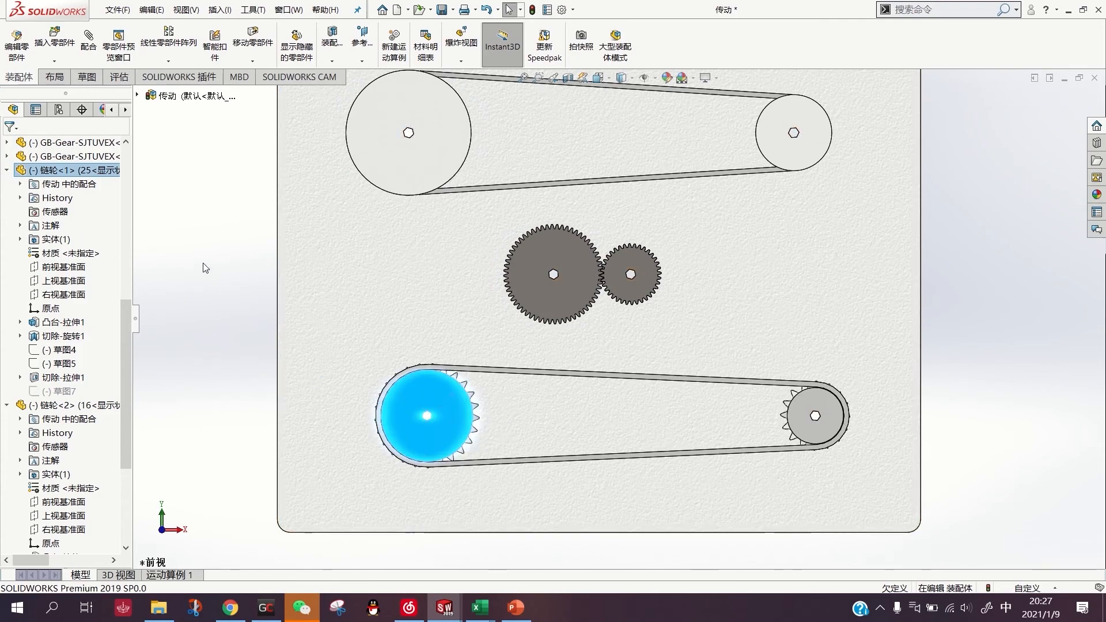